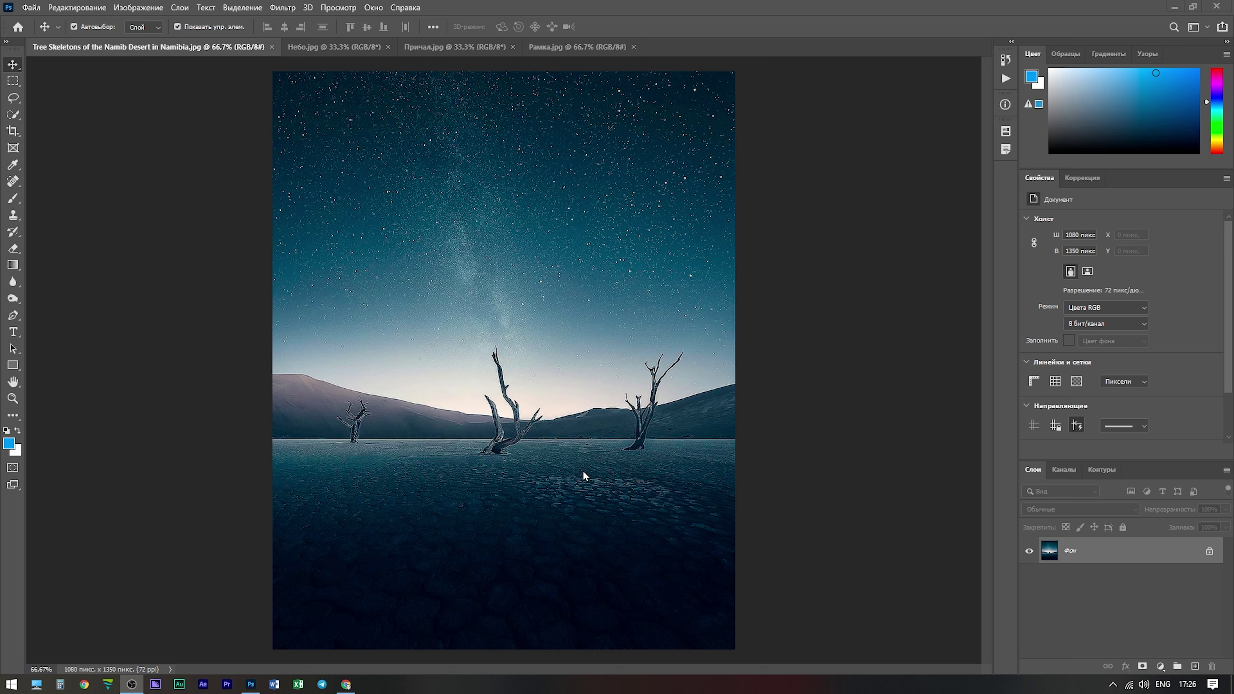
# - Open the Image menu for the starry Namib desert photo
pyautogui.click(138, 7)
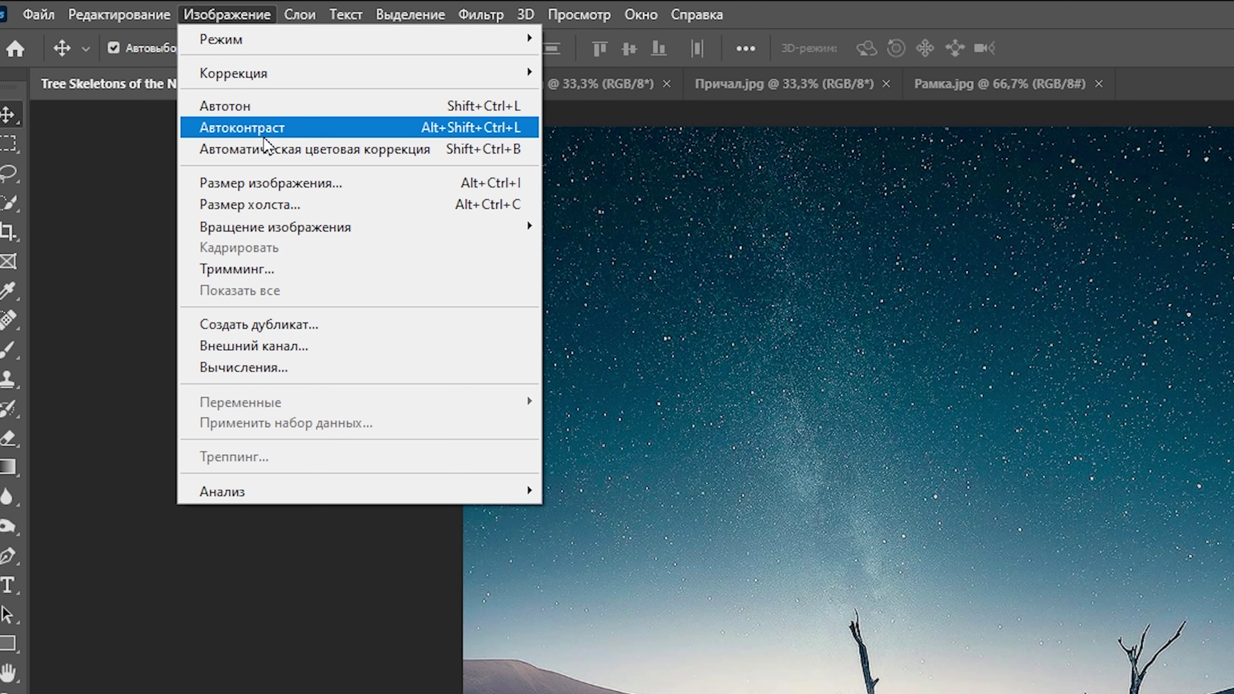
# - Resize the Namib photo, proportions unlinked, to 3500 × 4037 px and fit it on screen
pyautogui.click(281, 185)
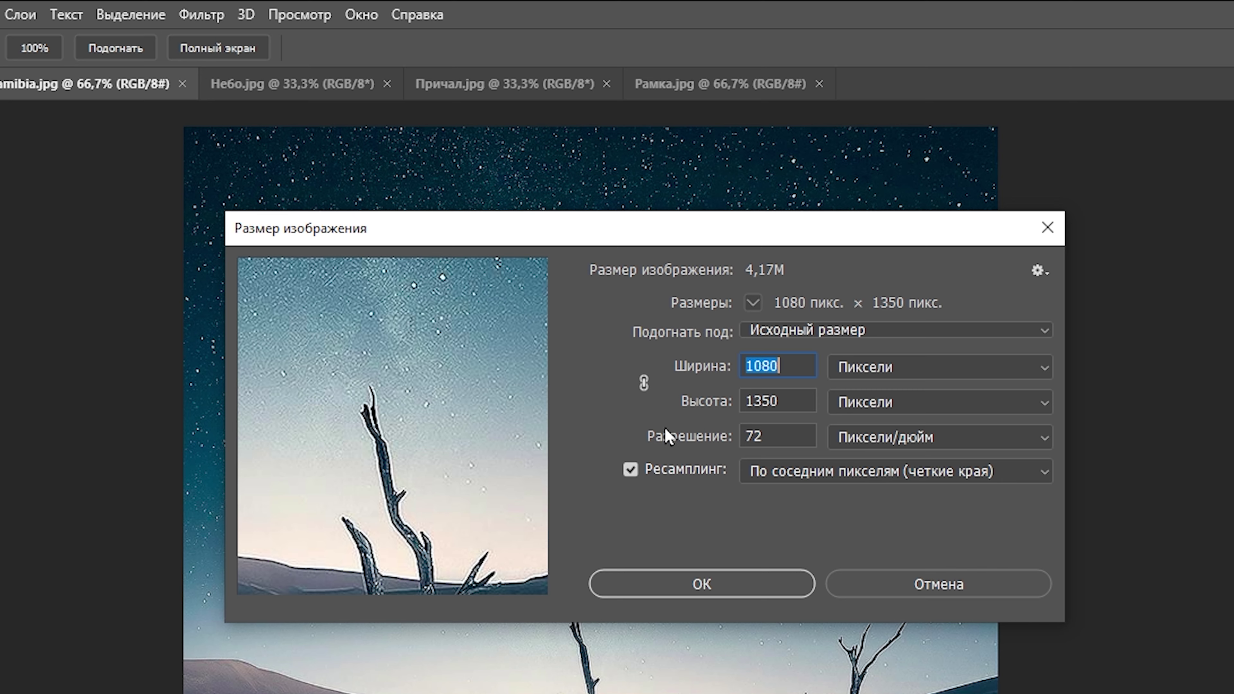
pyautogui.click(644, 385)
pyautogui.click(644, 385)
pyautogui.write('3')
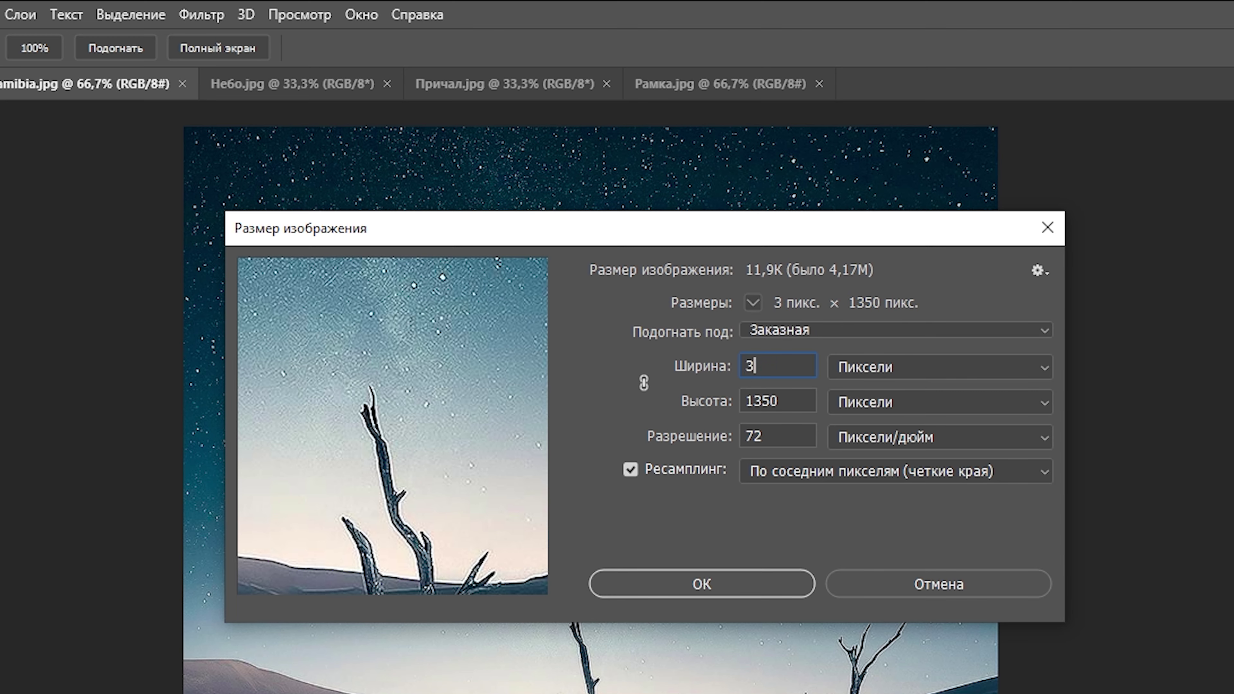
pyautogui.write('500')
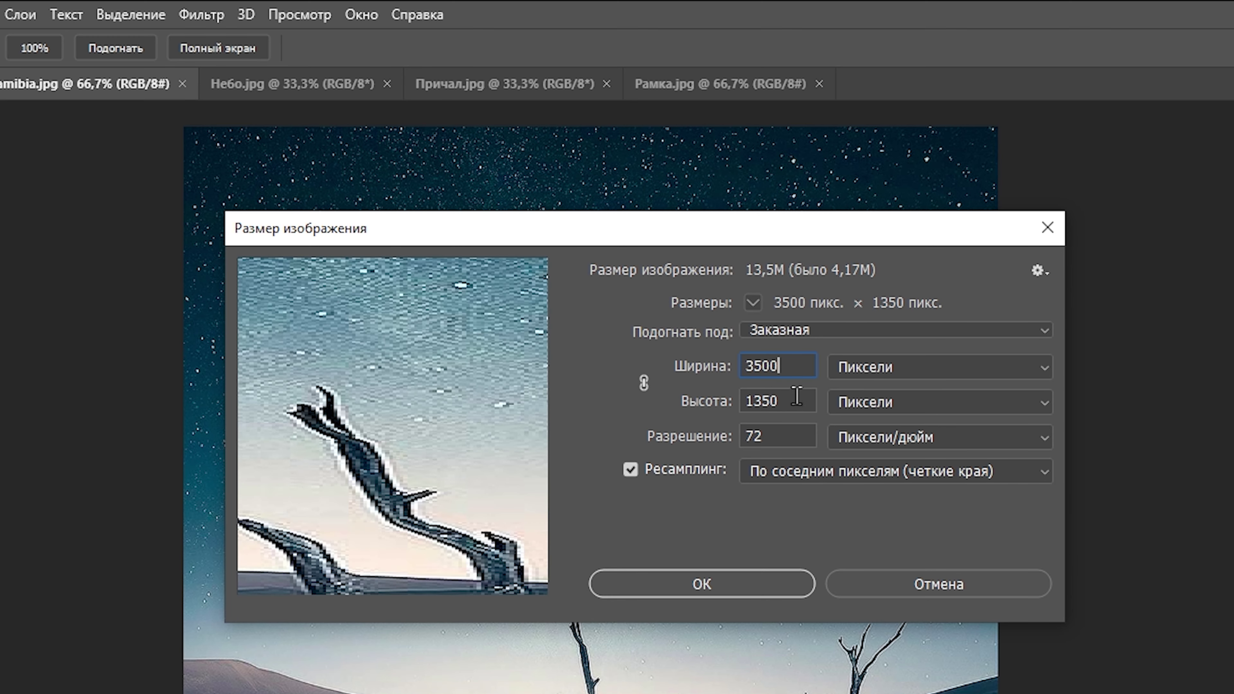
pyautogui.press('Tab')
pyautogui.write('403')
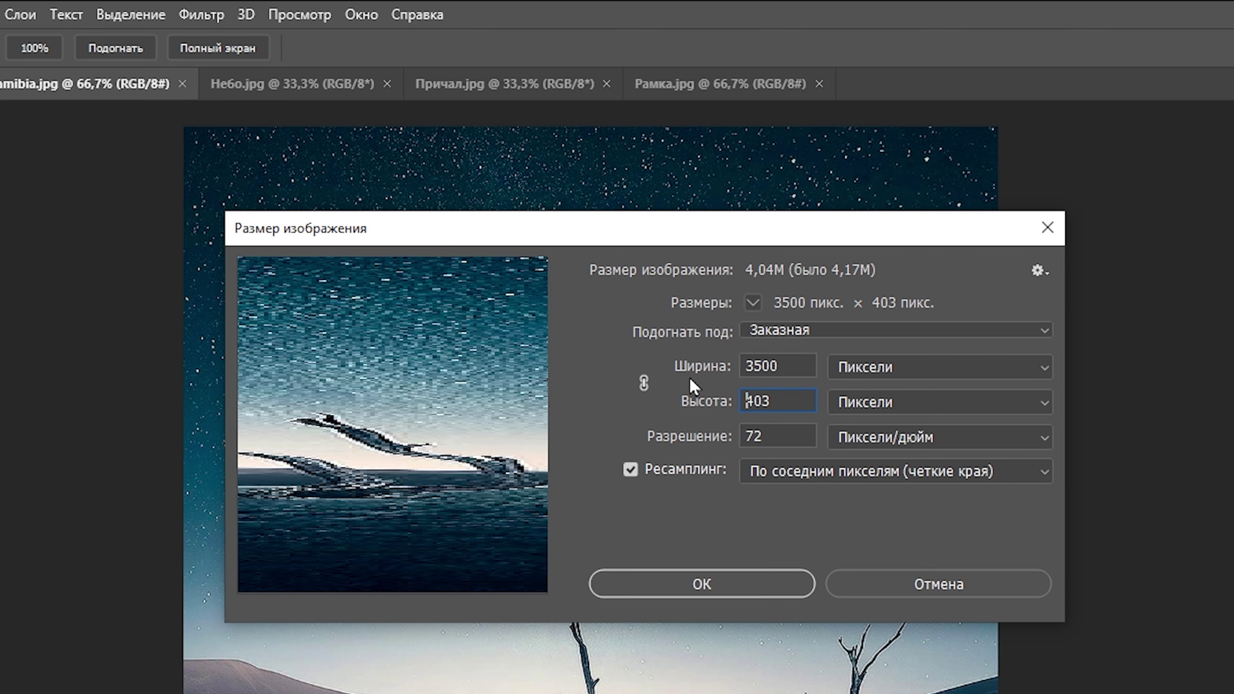
pyautogui.write('7')
pyautogui.press('Return')
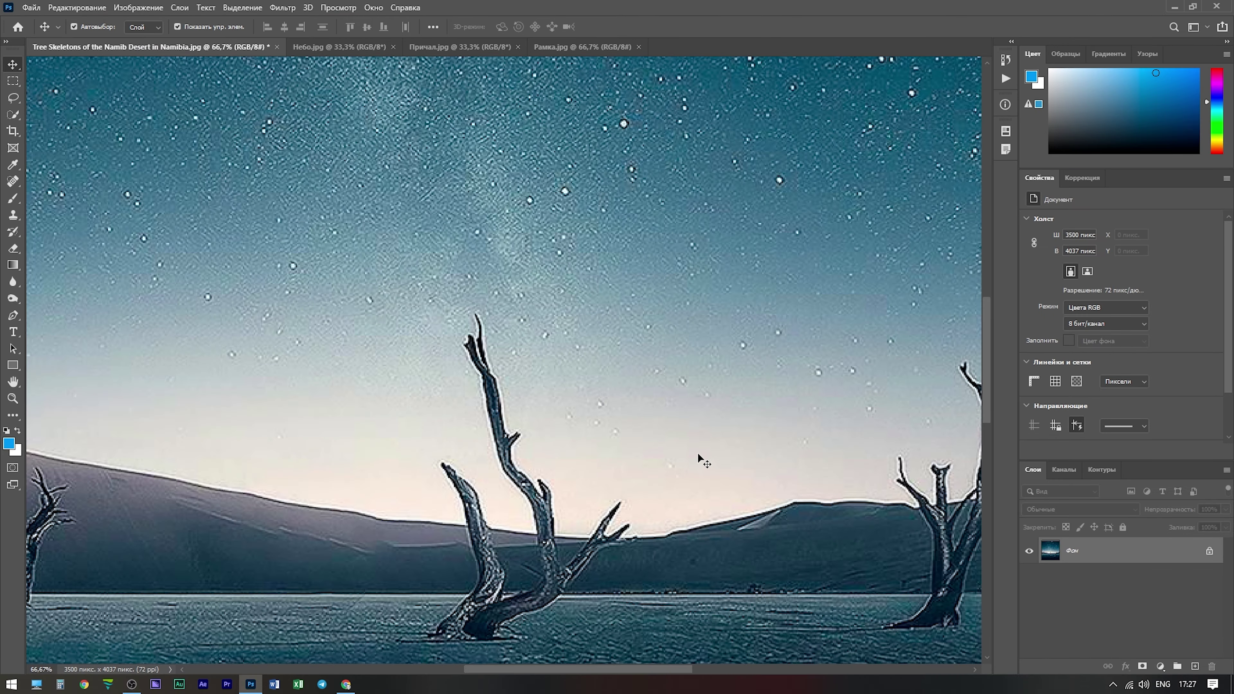
pyautogui.hotkey('ctrl', '0')
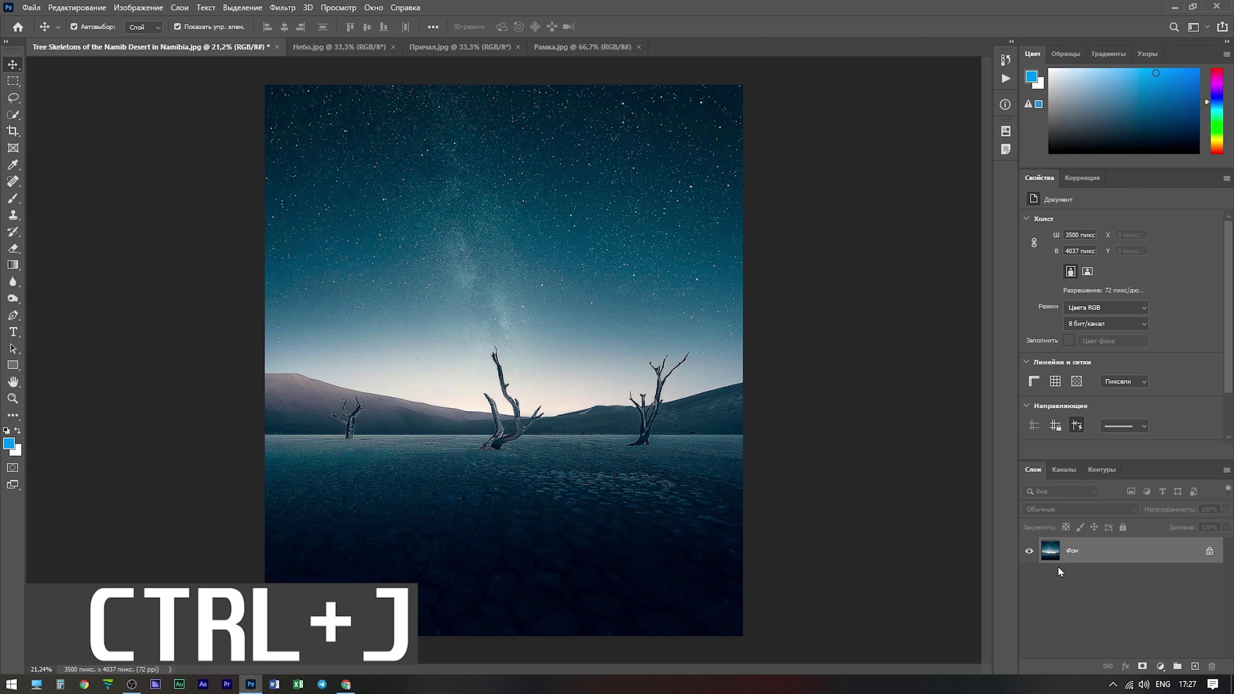
# - Duplicate the background layer and lasso-select the dead trees
pyautogui.hotkey('ctrl', 'j')
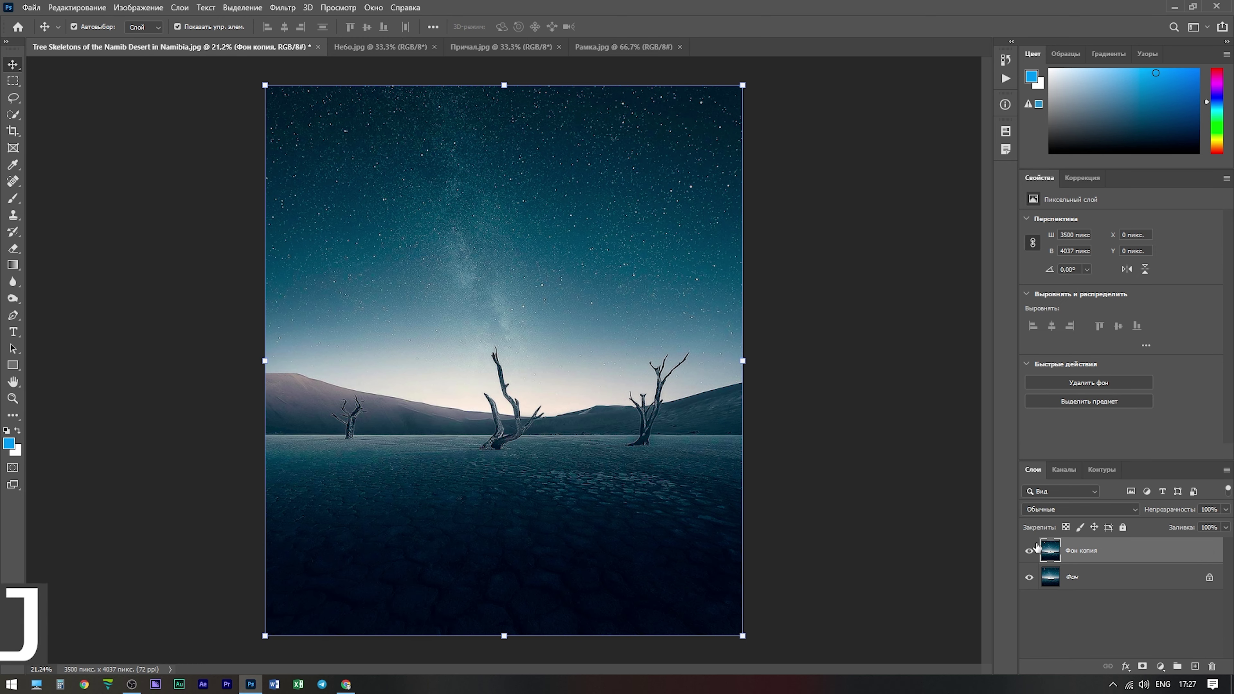
pyautogui.click(13, 98)
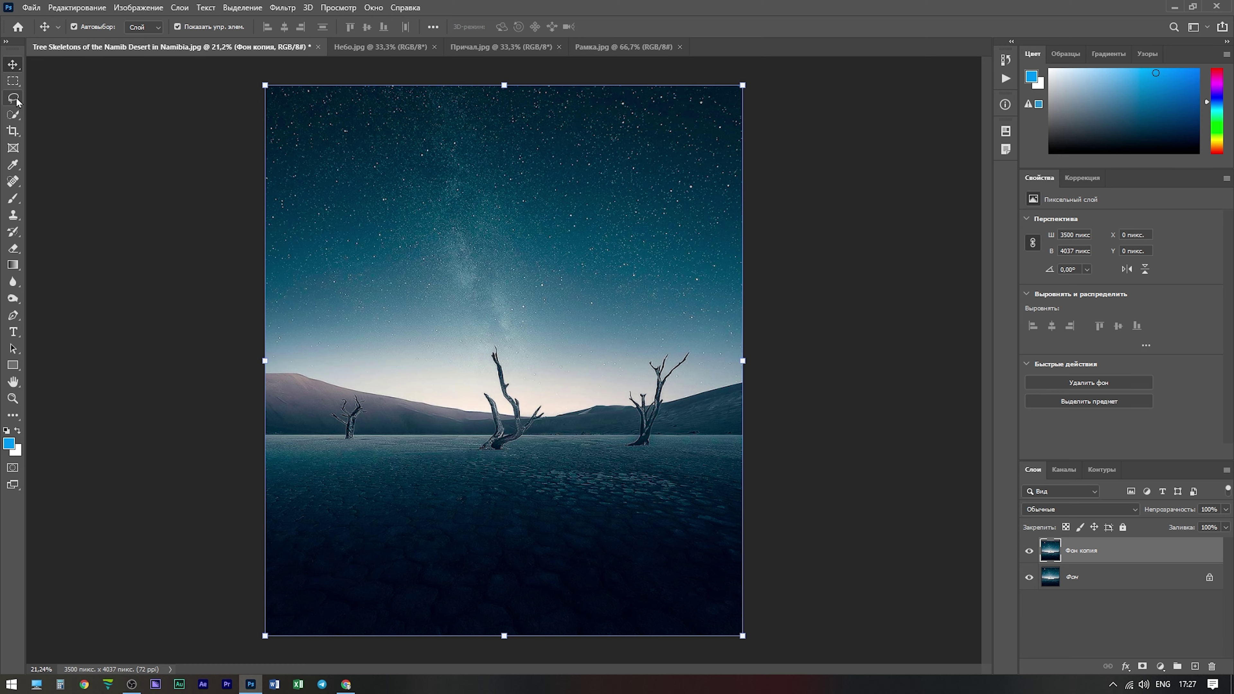
pyautogui.scroll(3, 326, 452)
pyautogui.scroll(1, 325, 452)
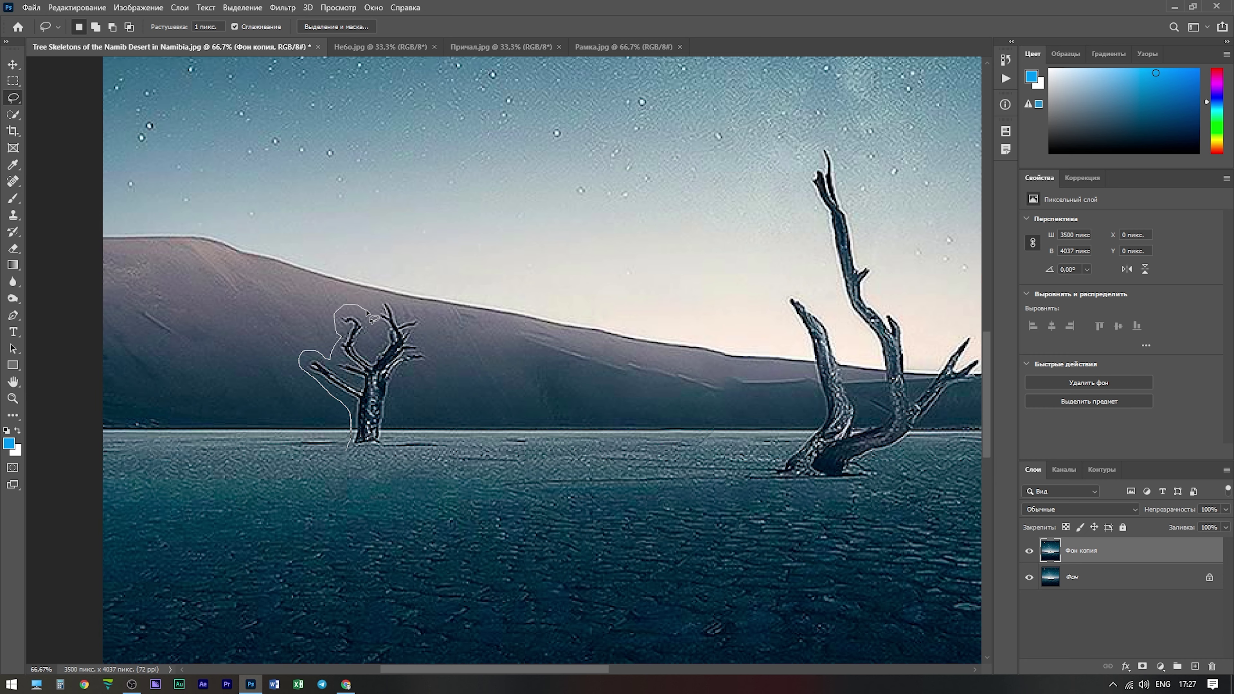
pyautogui.moveTo(429, 322); pyautogui.dragTo(405, 384)
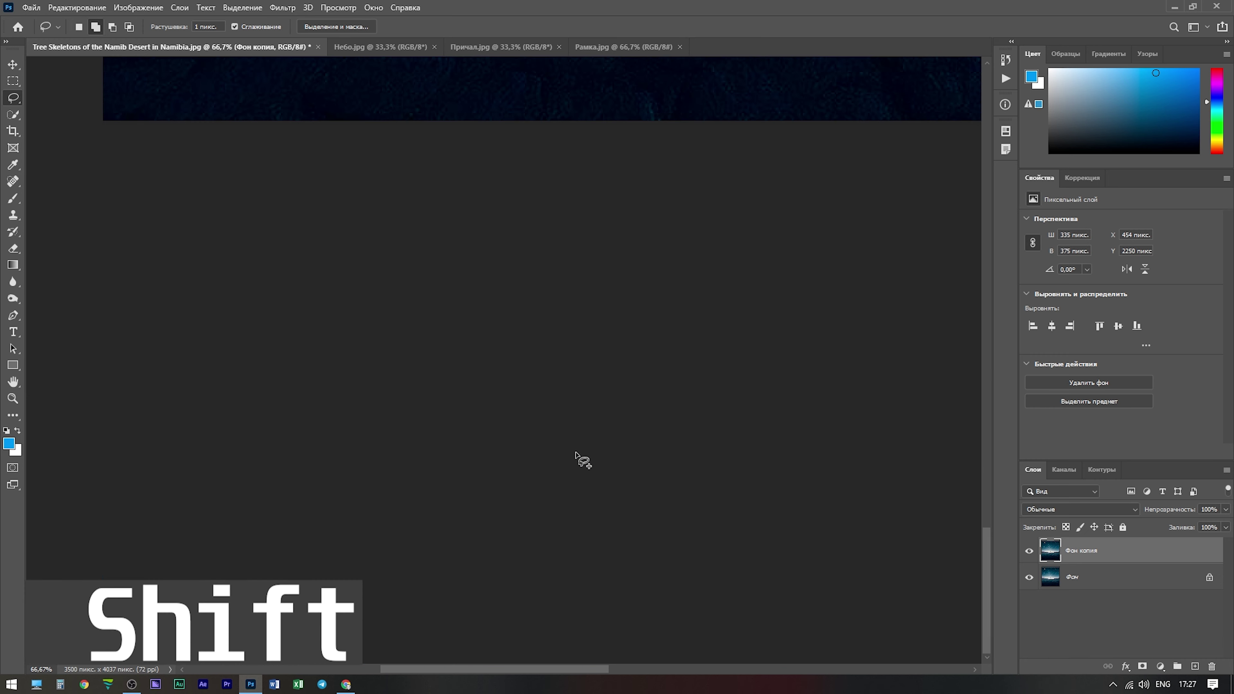
pyautogui.scroll(-5, 578, 460)
pyautogui.hscroll(4, 578, 460)
pyautogui.scroll(5, 578, 460)
pyautogui.moveTo(534, 503)
pyautogui.mouseDown()
pyautogui.moveTo(632, 437)
pyautogui.moveTo(660, 496)
pyautogui.moveTo(684, 224)
pyautogui.moveTo(535, 498)
pyautogui.mouseUp()
pyautogui.hscroll(5, 660, 496)
pyautogui.hscroll(-6, 487, 513)
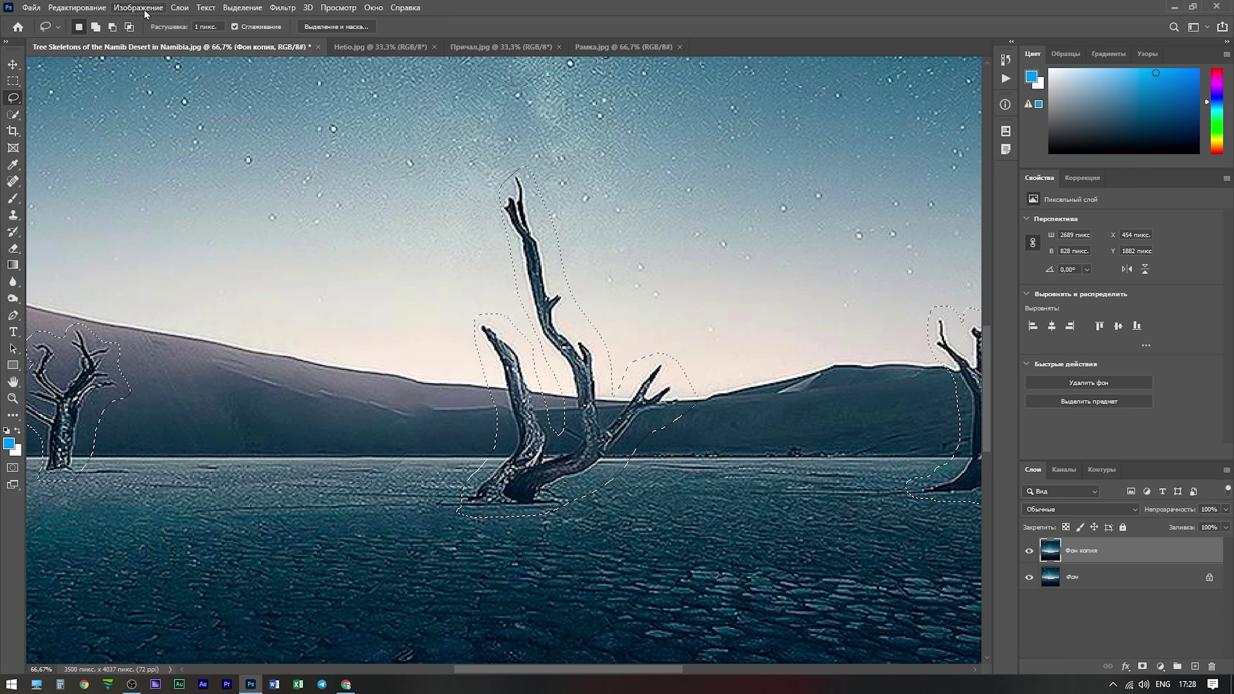
# - Fill the tree selections with a Content-Aware fill
pyautogui.click(90, 10)
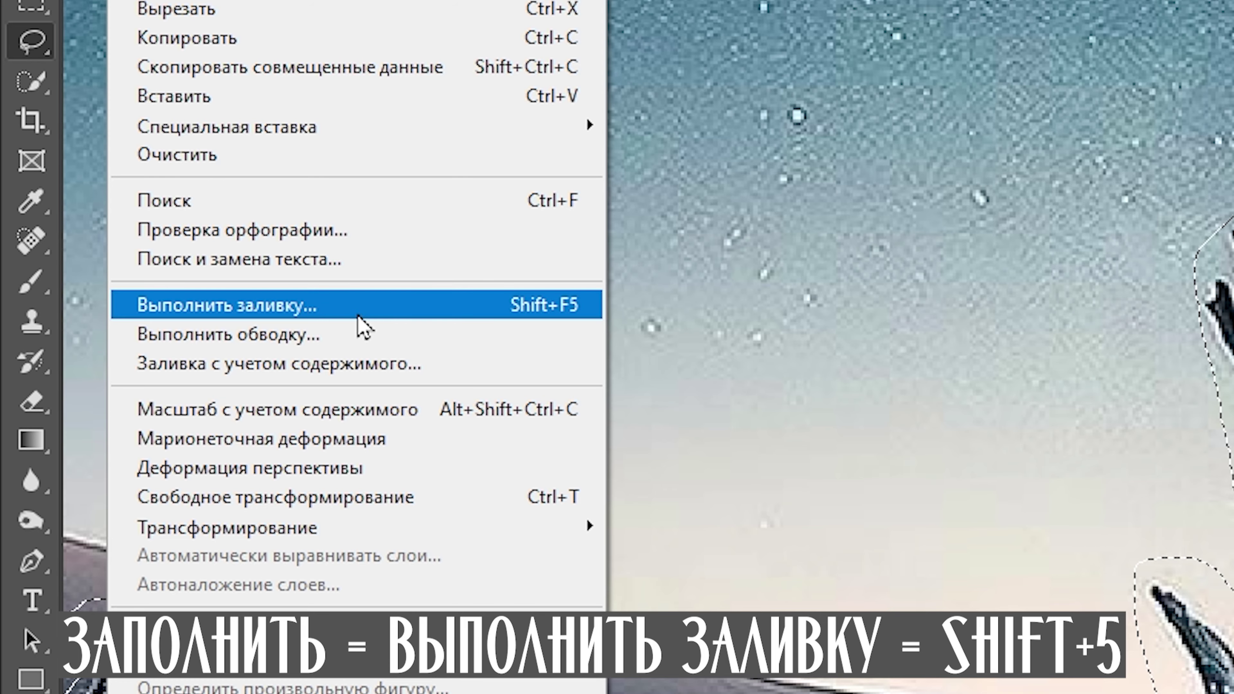
pyautogui.click(358, 316)
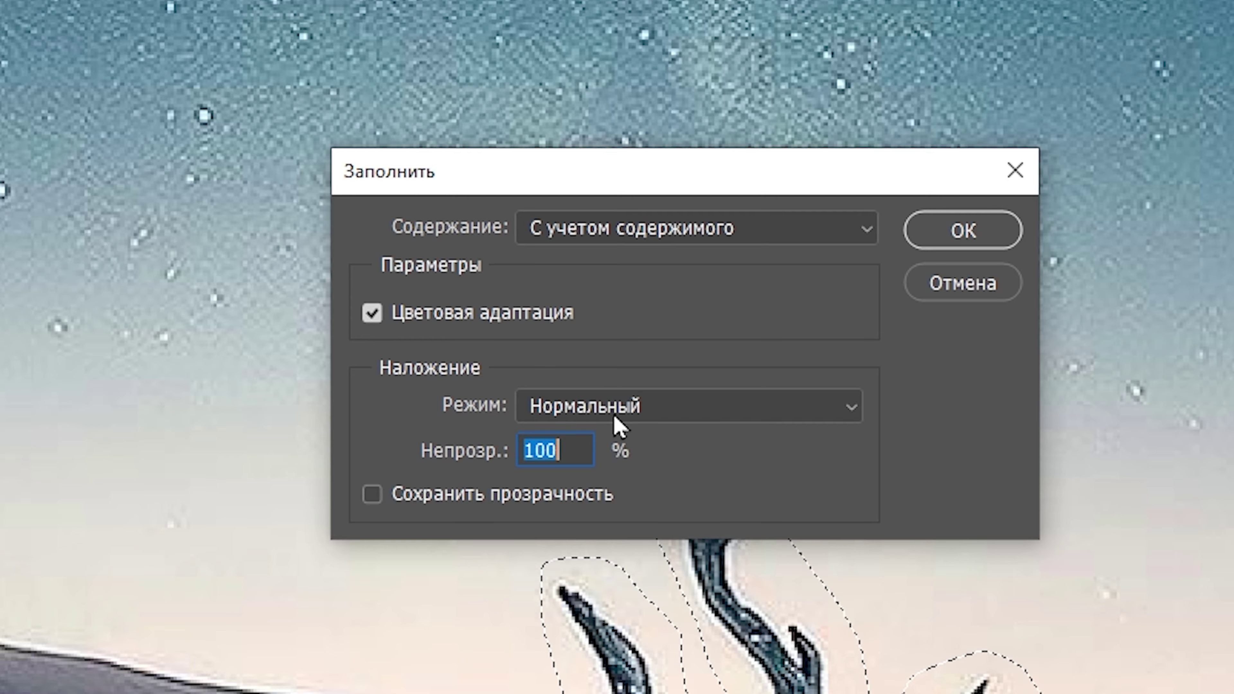
pyautogui.click(997, 234)
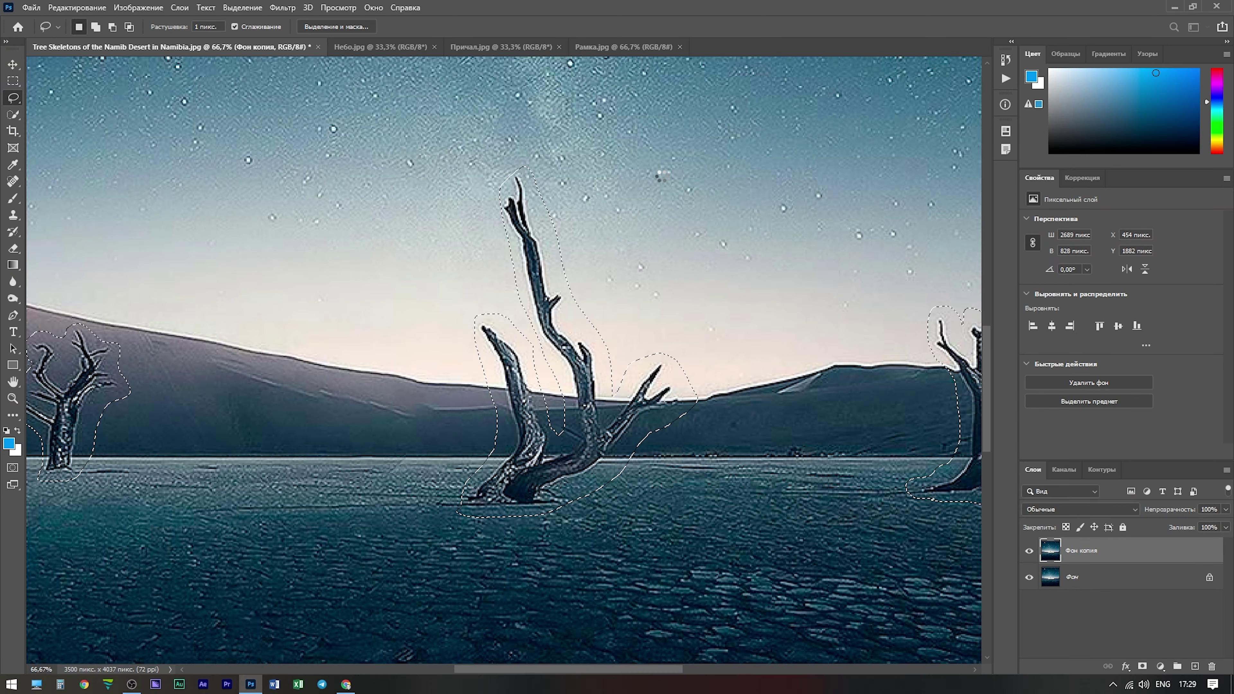
# - Deselect and retouch the horizon seams with Clone Stamp and Spot Healing Brush
pyautogui.scroll(2, 581, 398)
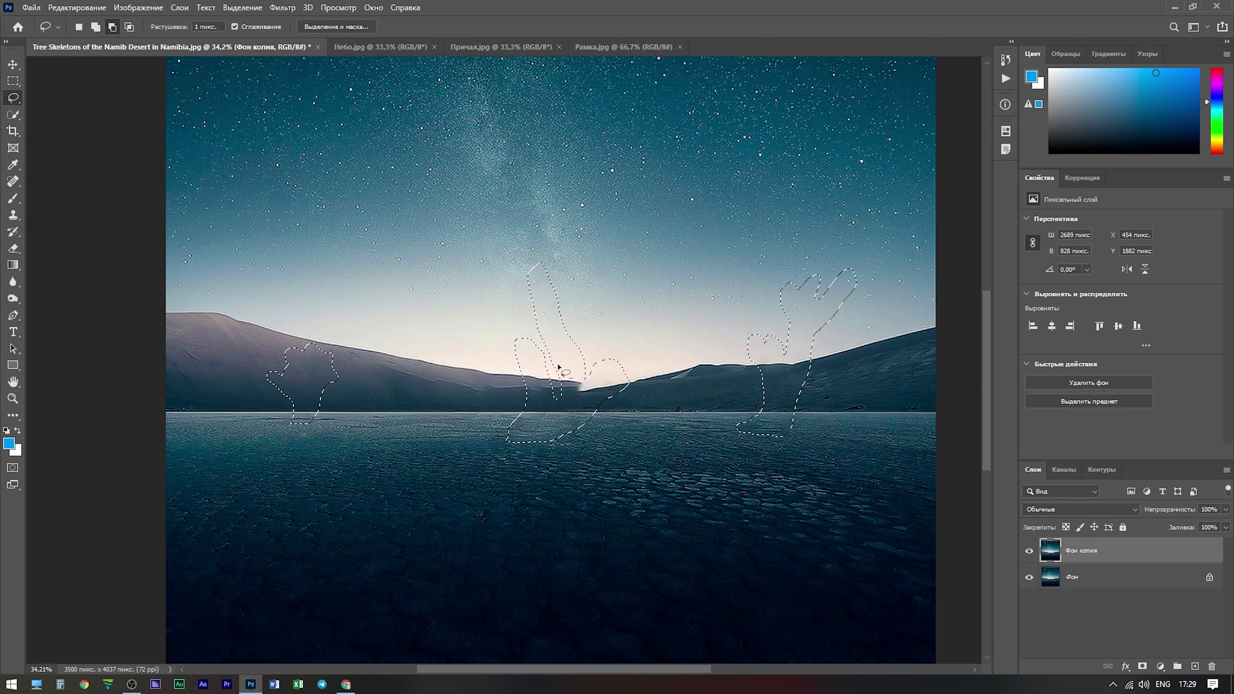
pyautogui.hotkey('ctrl', 'd')
pyautogui.scroll(3, 580, 398)
pyautogui.press('s')
pyautogui.rightClick(575, 370)
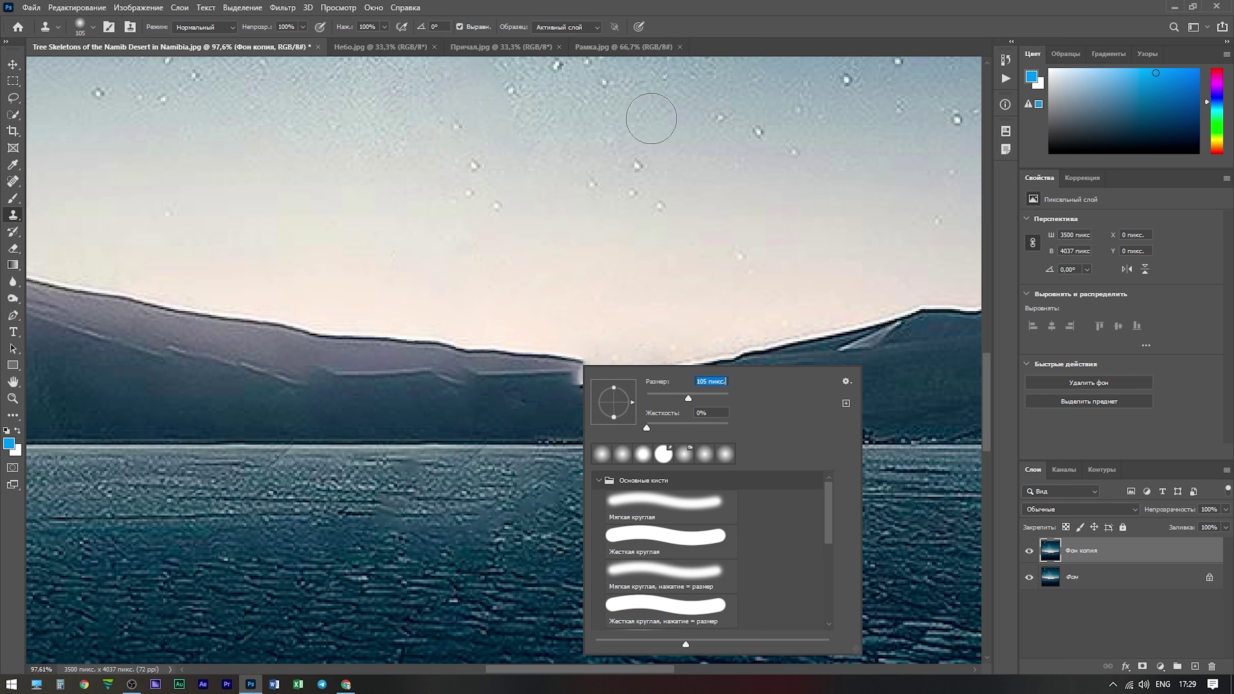
pyautogui.press('Escape')
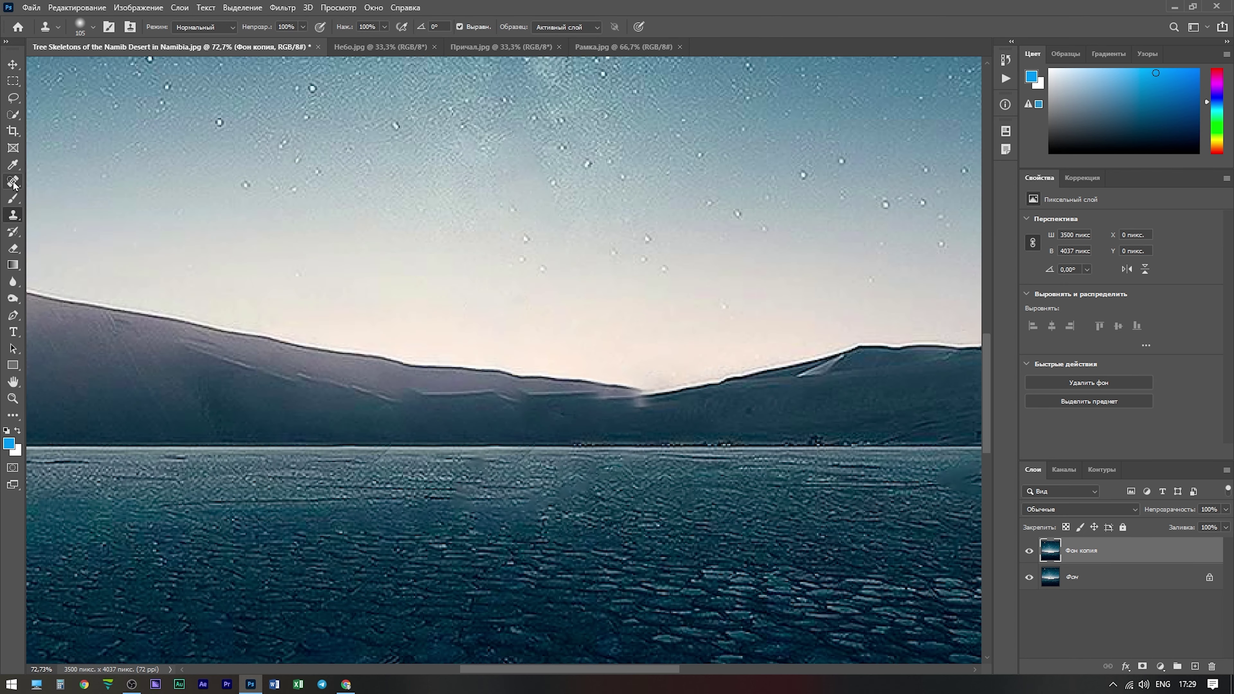
pyautogui.press('j')
pyautogui.scroll(-10, 631, 419)
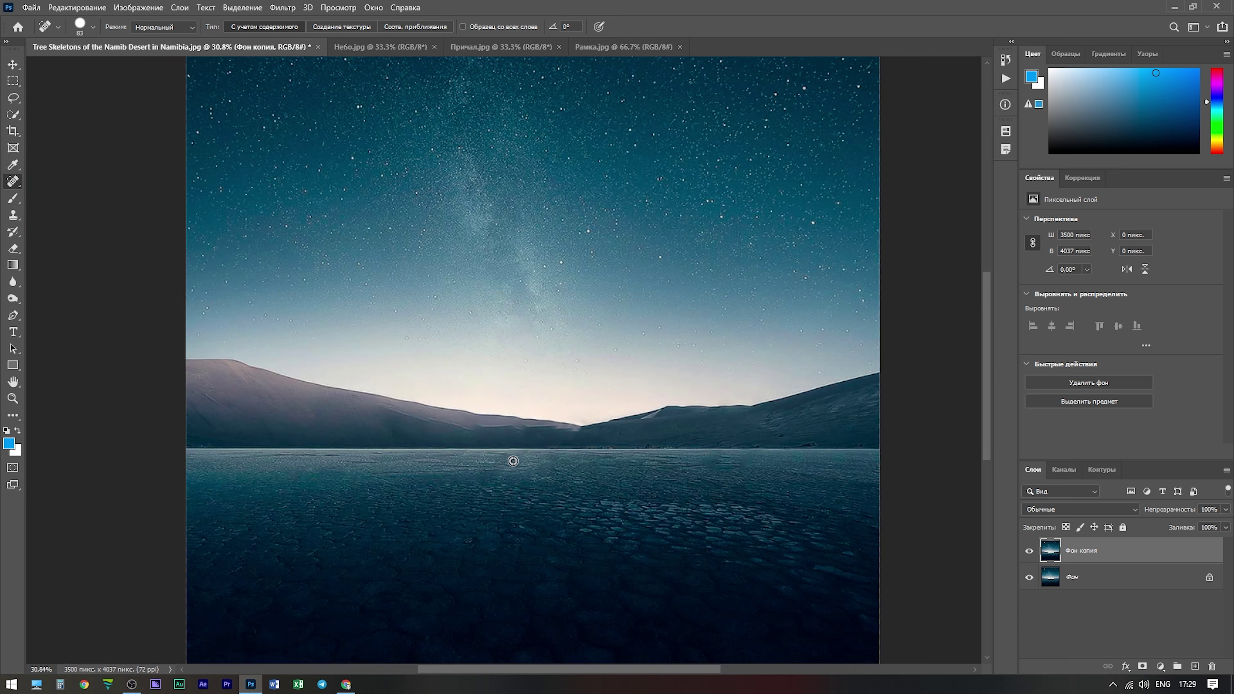
pyautogui.scroll(3, 472, 484)
pyautogui.scroll(-2, 490, 507)
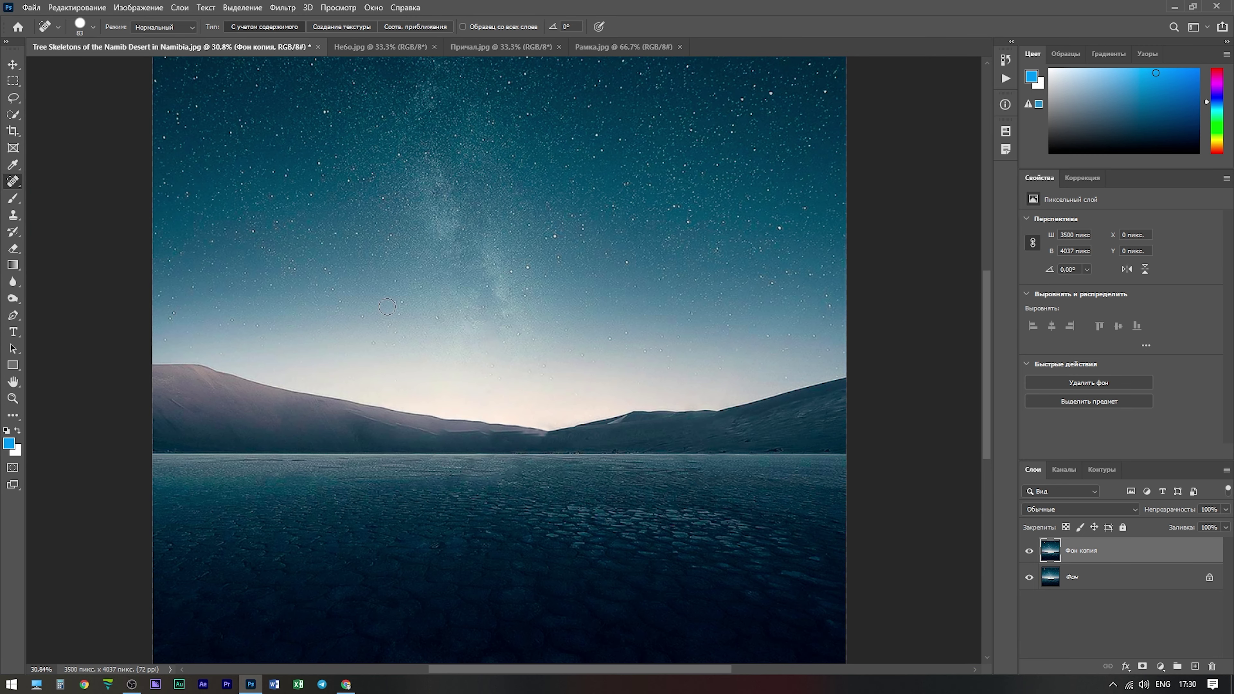
# - In Небо.jpg, select the lower cloud band with a 0 px feather rectangular marquee
pyautogui.click(390, 48)
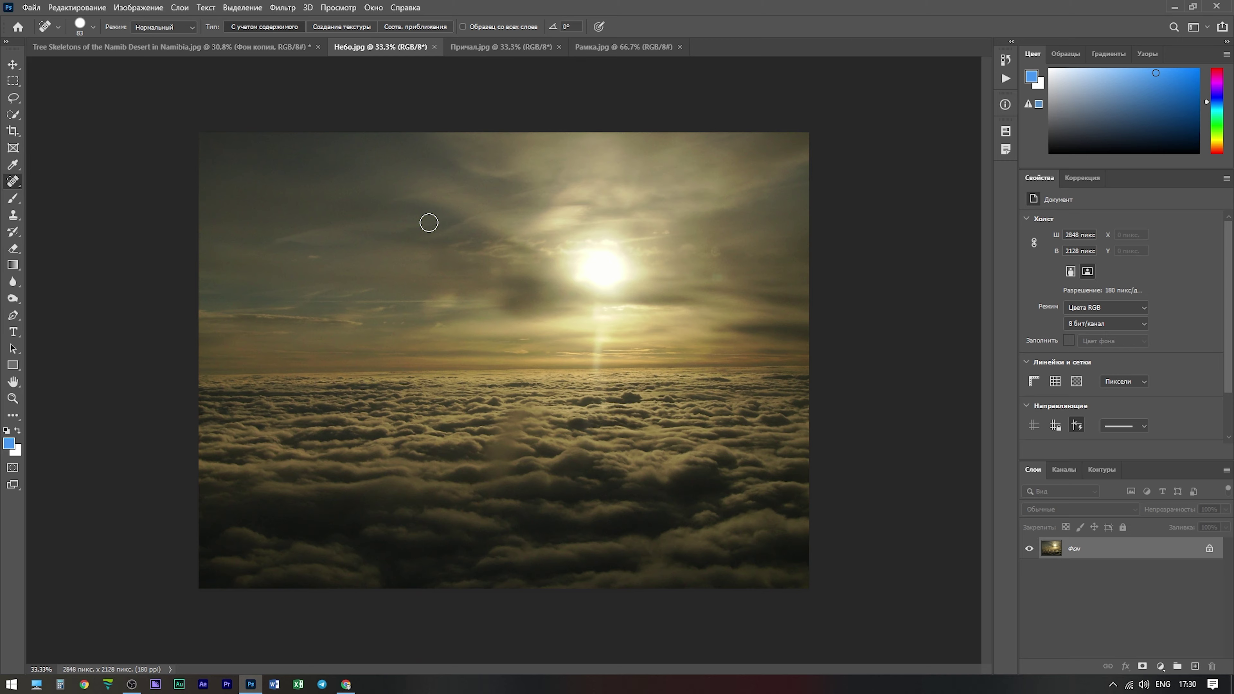
pyautogui.click(13, 81)
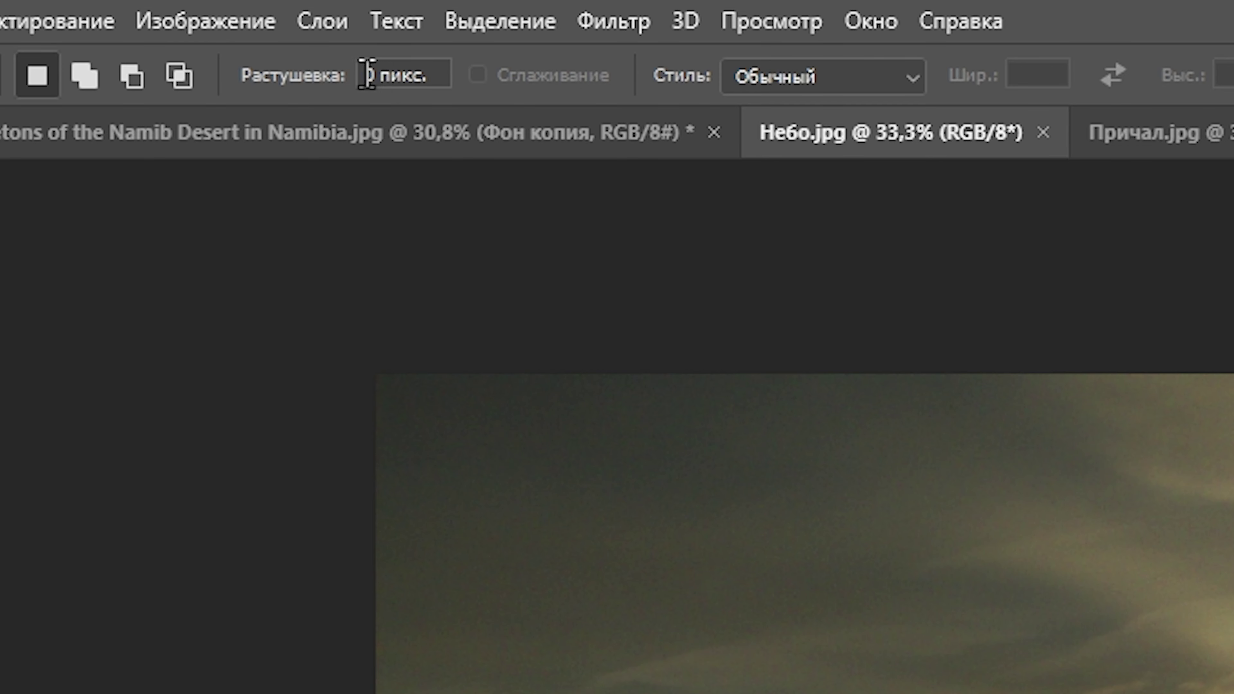
pyautogui.click(367, 74)
pyautogui.write('0')
pyautogui.press('Return')
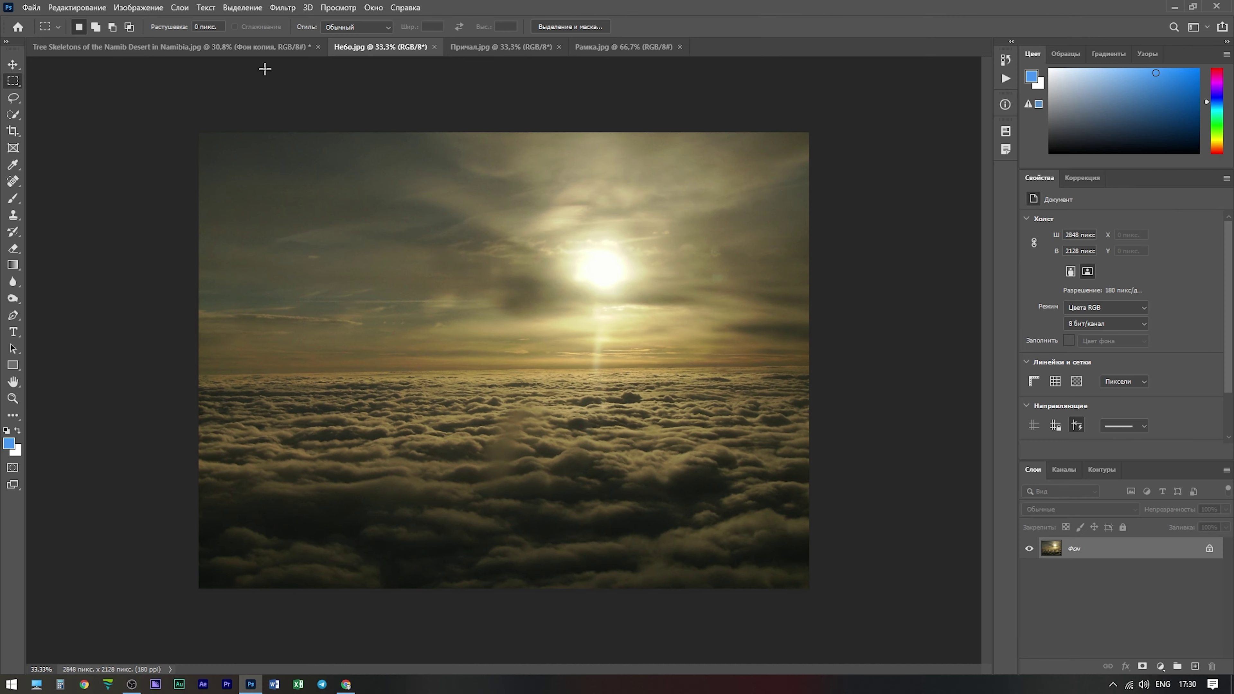
pyautogui.moveTo(199, 368); pyautogui.dragTo(850, 689)
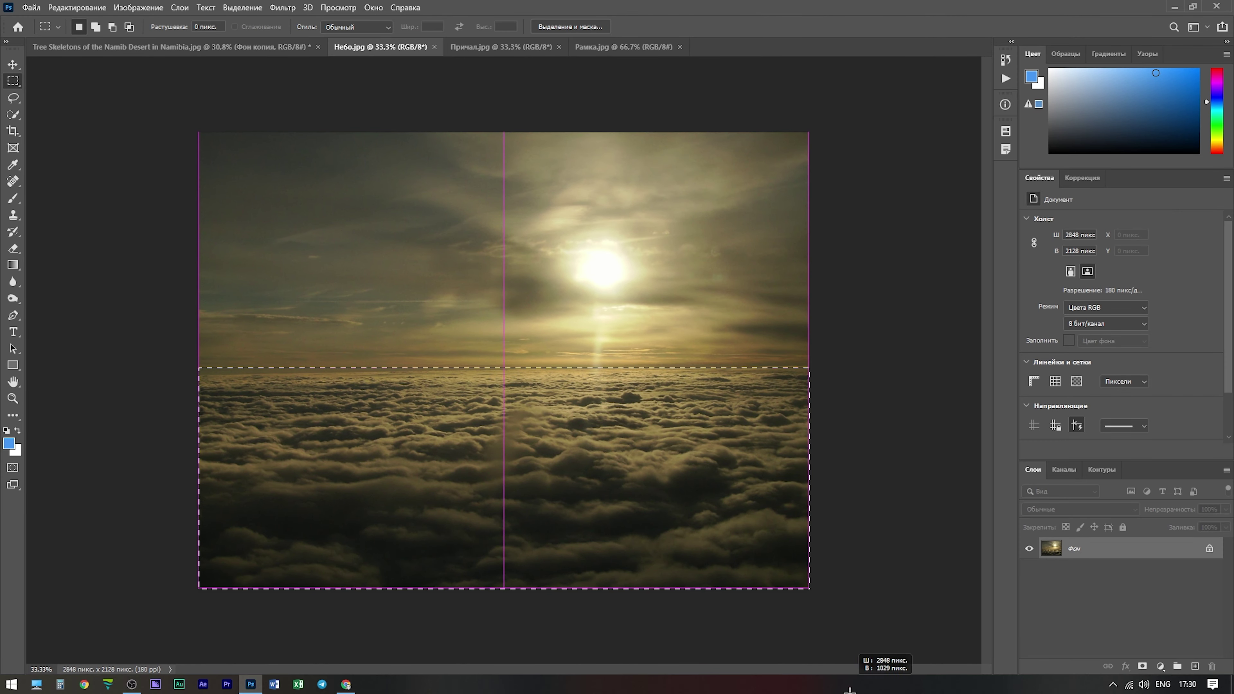
# - Hide the guides and drag the selected clouds toward the Namib desert document
pyautogui.hotkey('ctrl', ';')
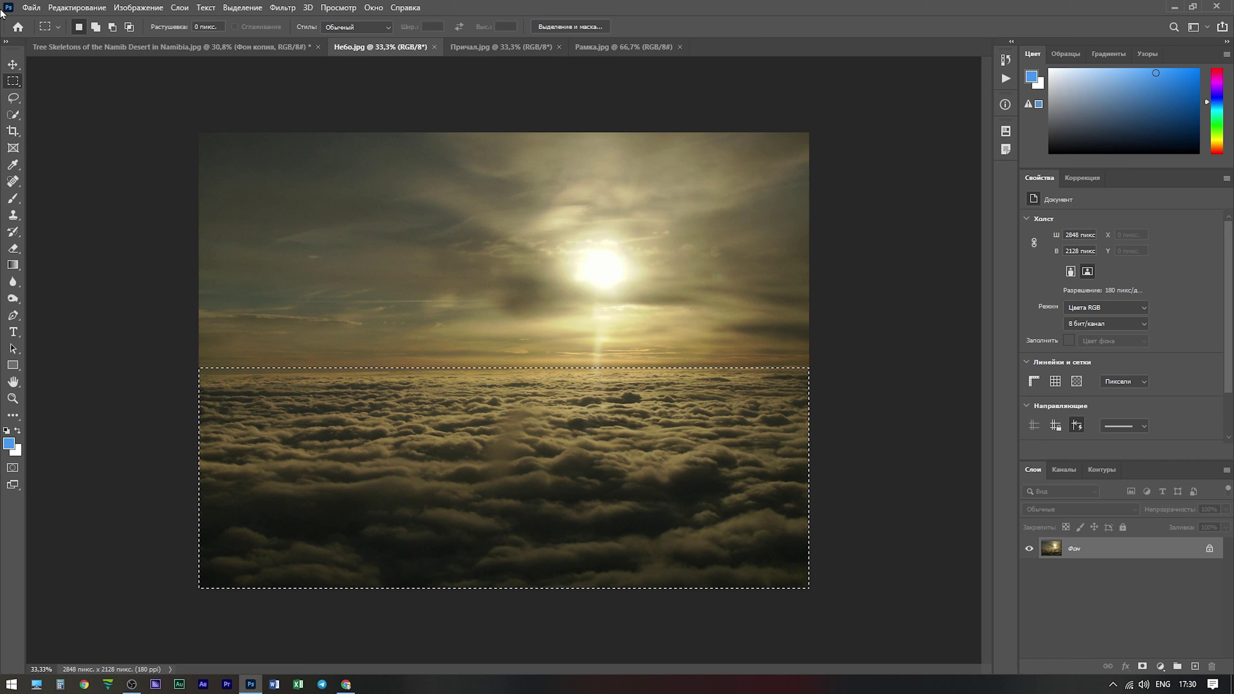
pyautogui.click(13, 64)
pyautogui.moveTo(503, 502); pyautogui.dragTo(189, 44)
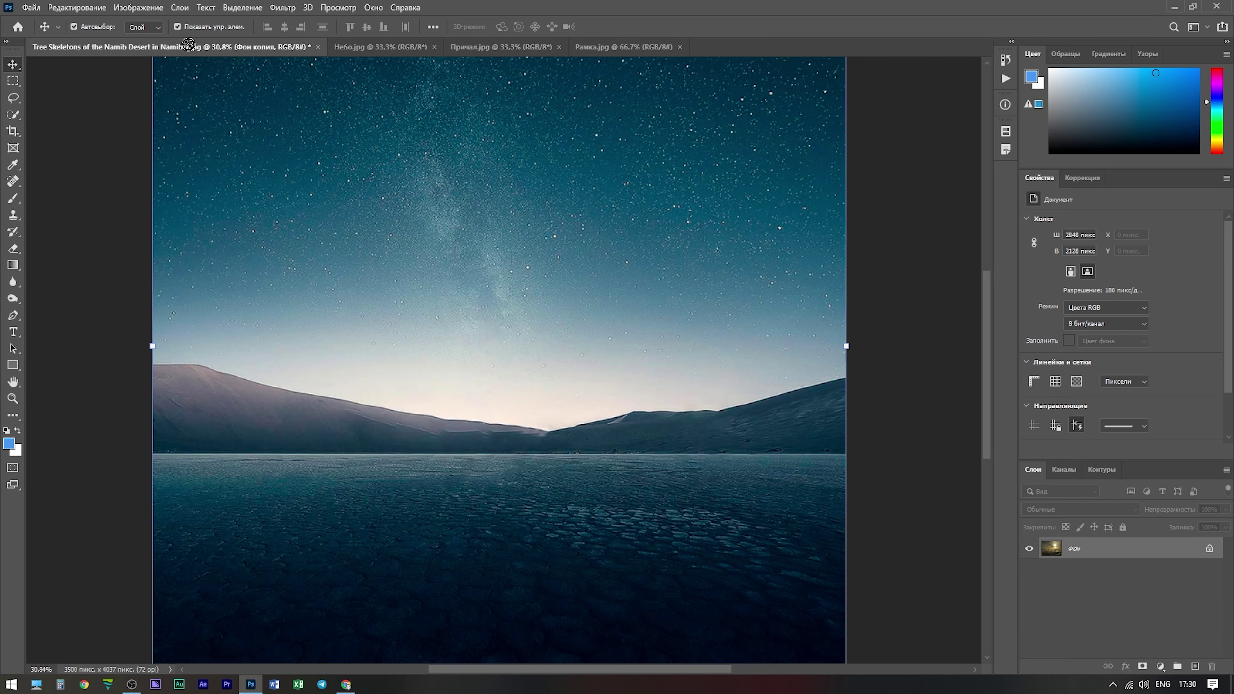
# - Drop the clouds into the desert scene and scale them over its lower half
pyautogui.moveTo(504, 563); pyautogui.dragTo(504, 565)
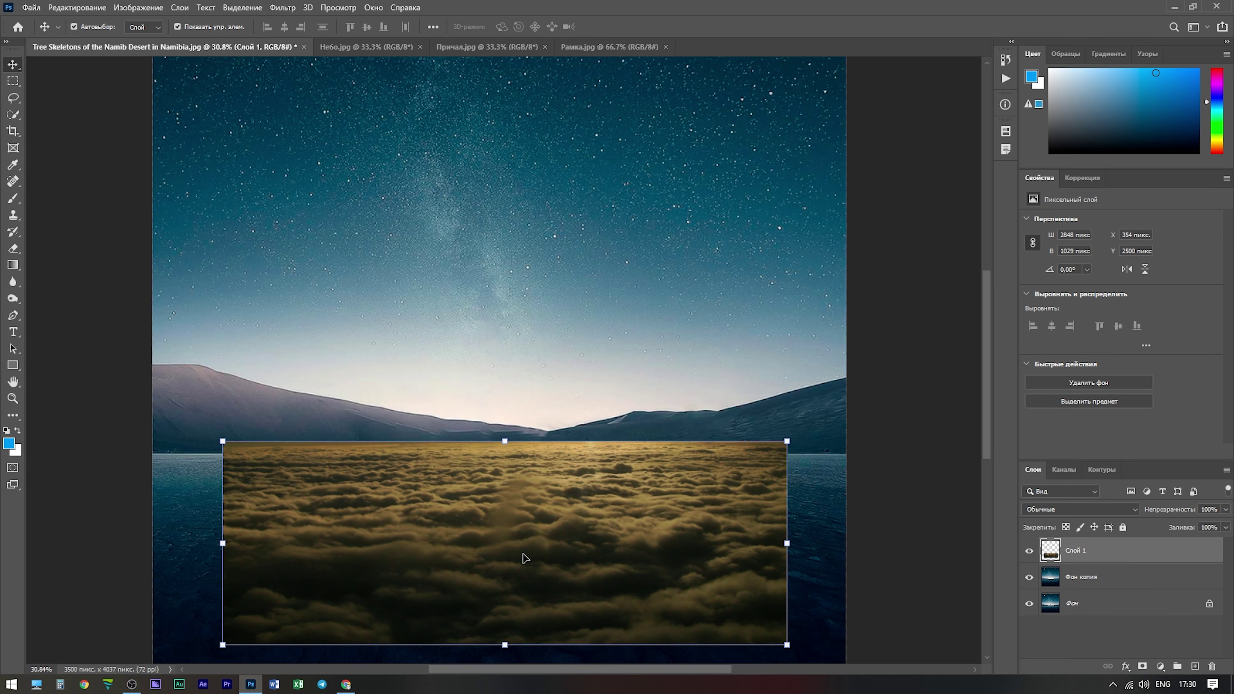
pyautogui.scroll(-2, 525, 558)
pyautogui.hotkey('ctrl', 't')
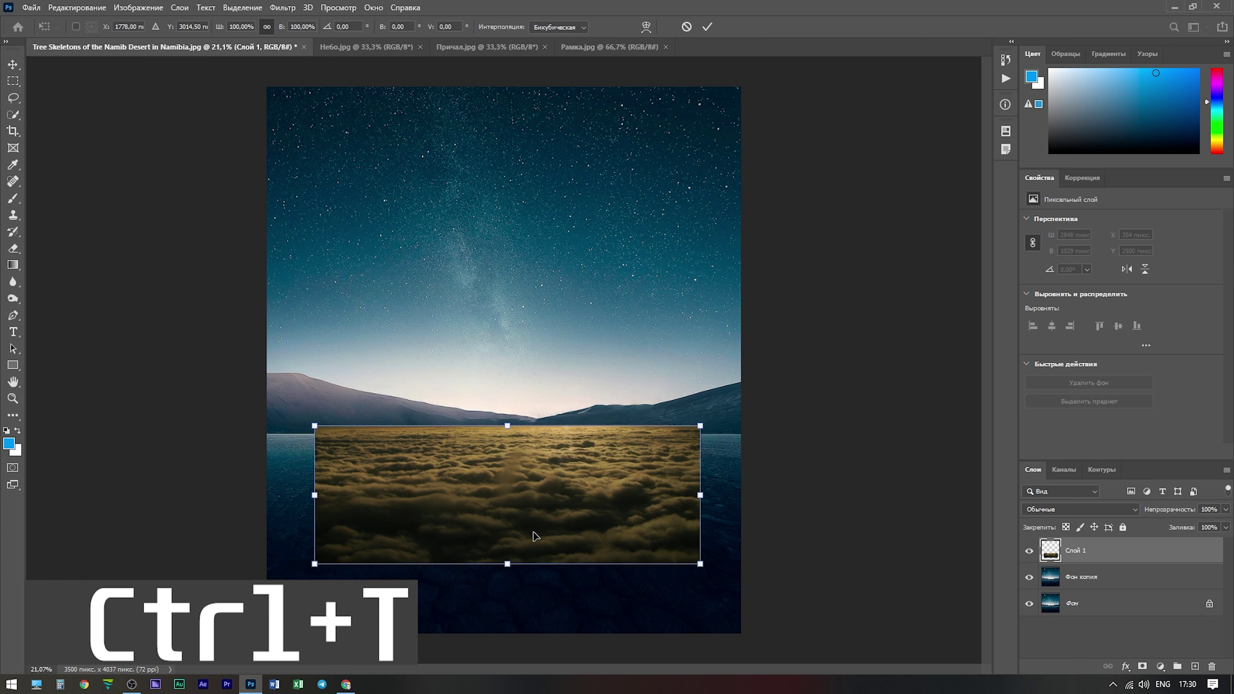
pyautogui.moveTo(549, 473)
pyautogui.mouseDown()
pyautogui.moveTo(517, 487)
pyautogui.moveTo(532, 501)
pyautogui.mouseUp()
pyautogui.moveTo(682, 603); pyautogui.dragTo(805, 647)
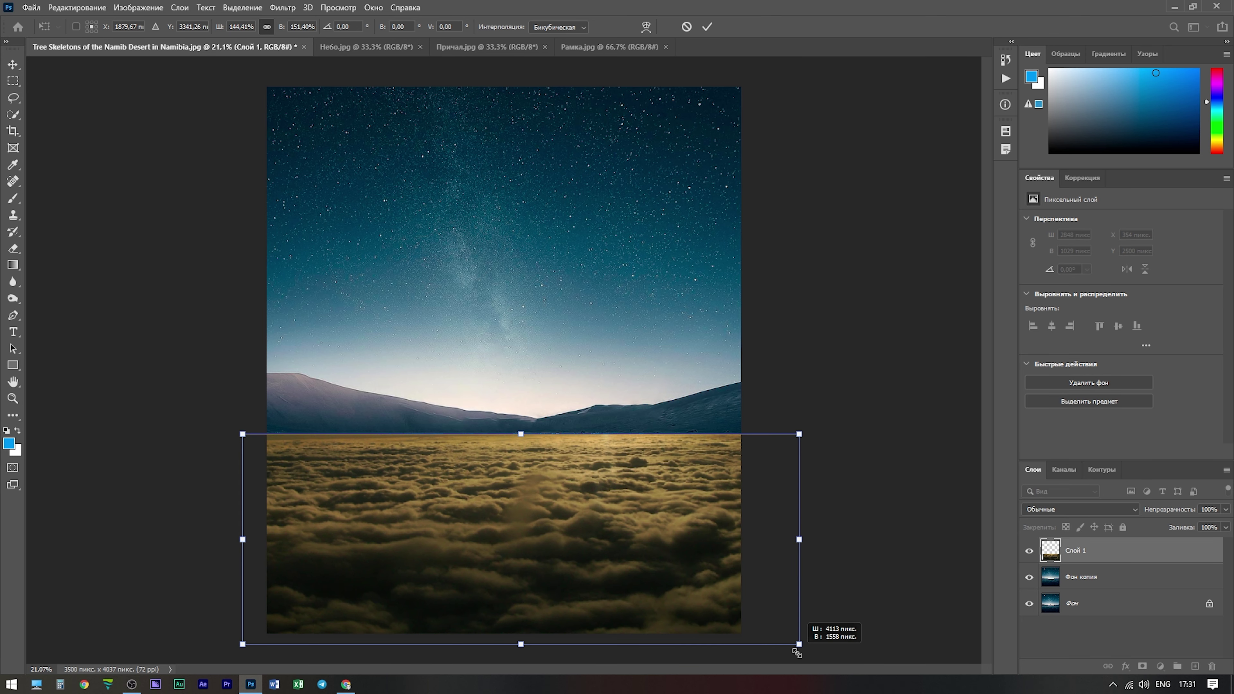
pyautogui.press('m')
pyautogui.write('Облака')
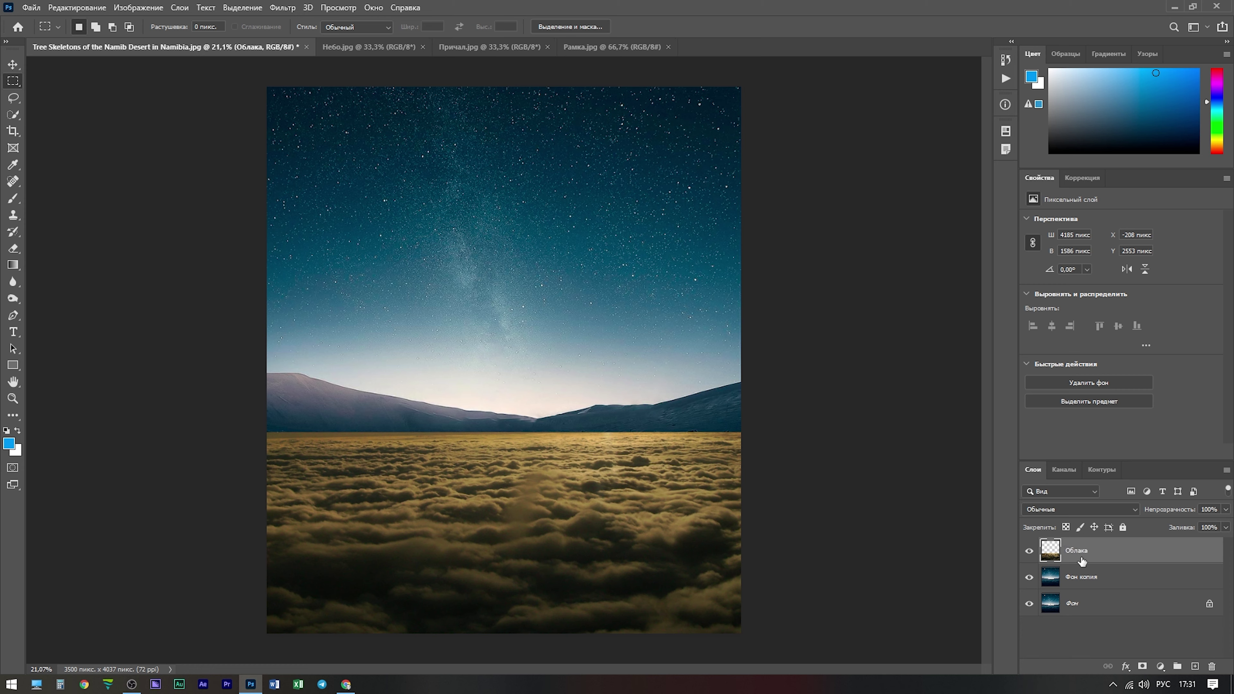
# - Name the layer Облака, add a mask, and paint black along the horizon at 100% opacity
pyautogui.moveTo(1081, 561); pyautogui.dragTo(1125, 633)
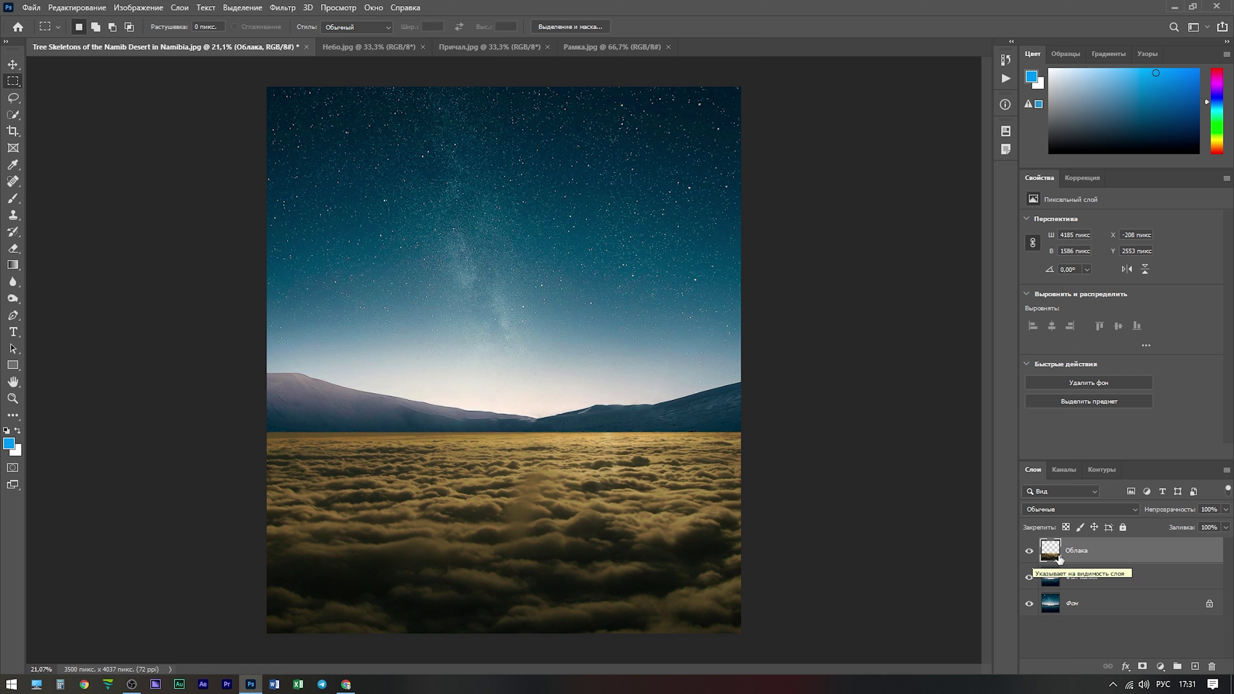
pyautogui.click(1142, 667)
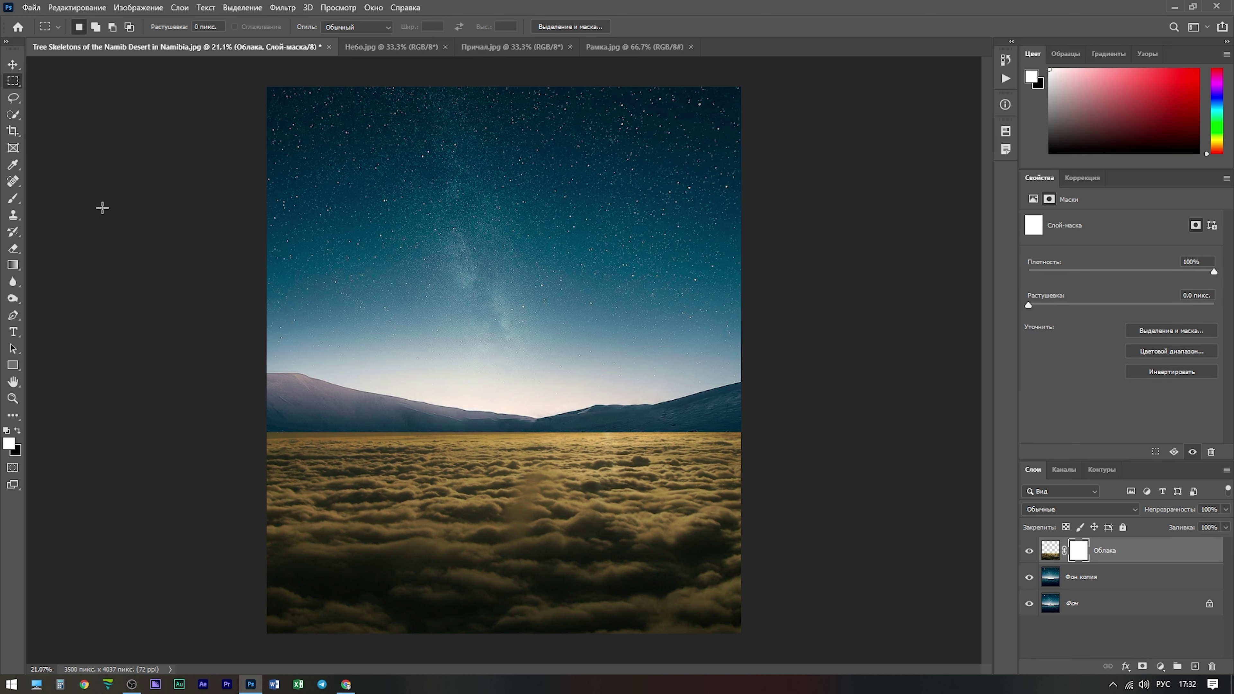
pyautogui.click(14, 199)
pyautogui.click(19, 432)
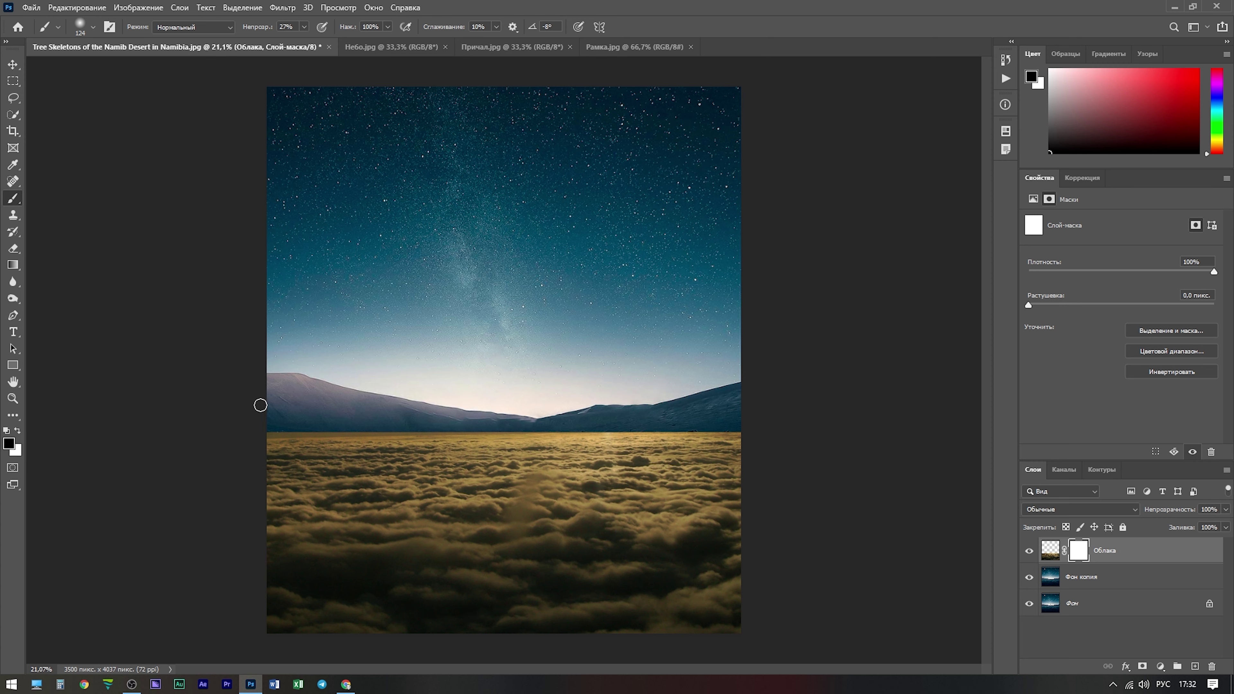
pyautogui.rightClick(294, 417)
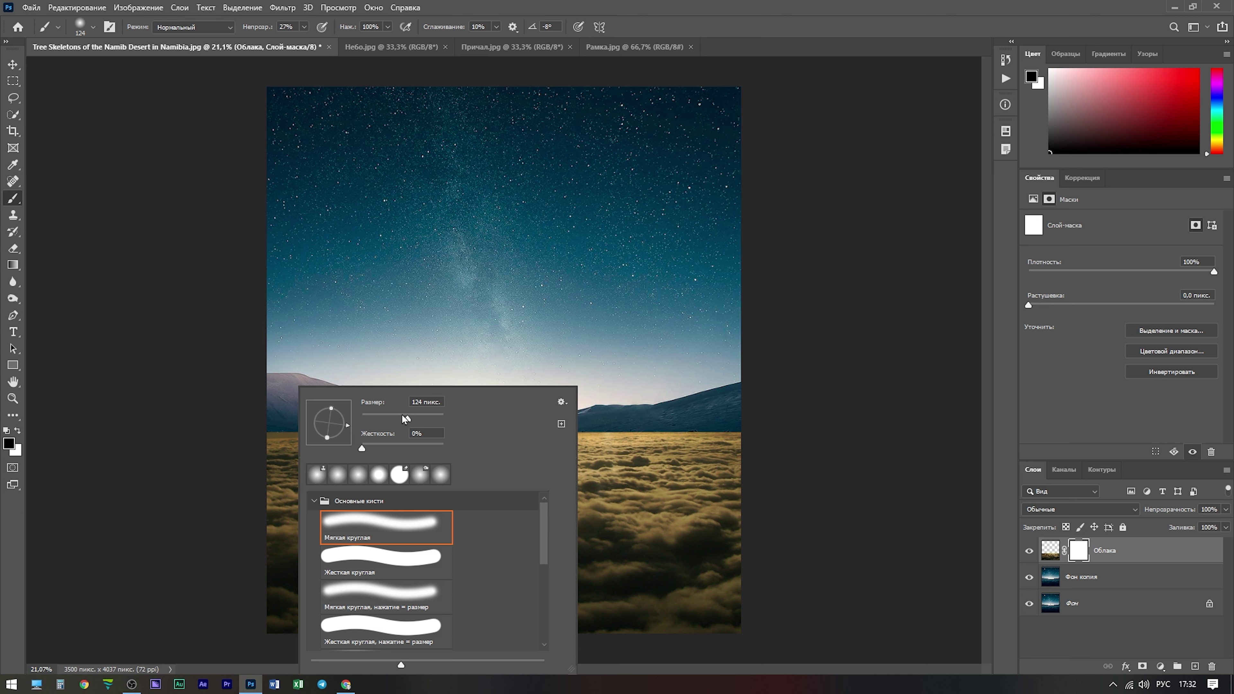
pyautogui.press('Return')
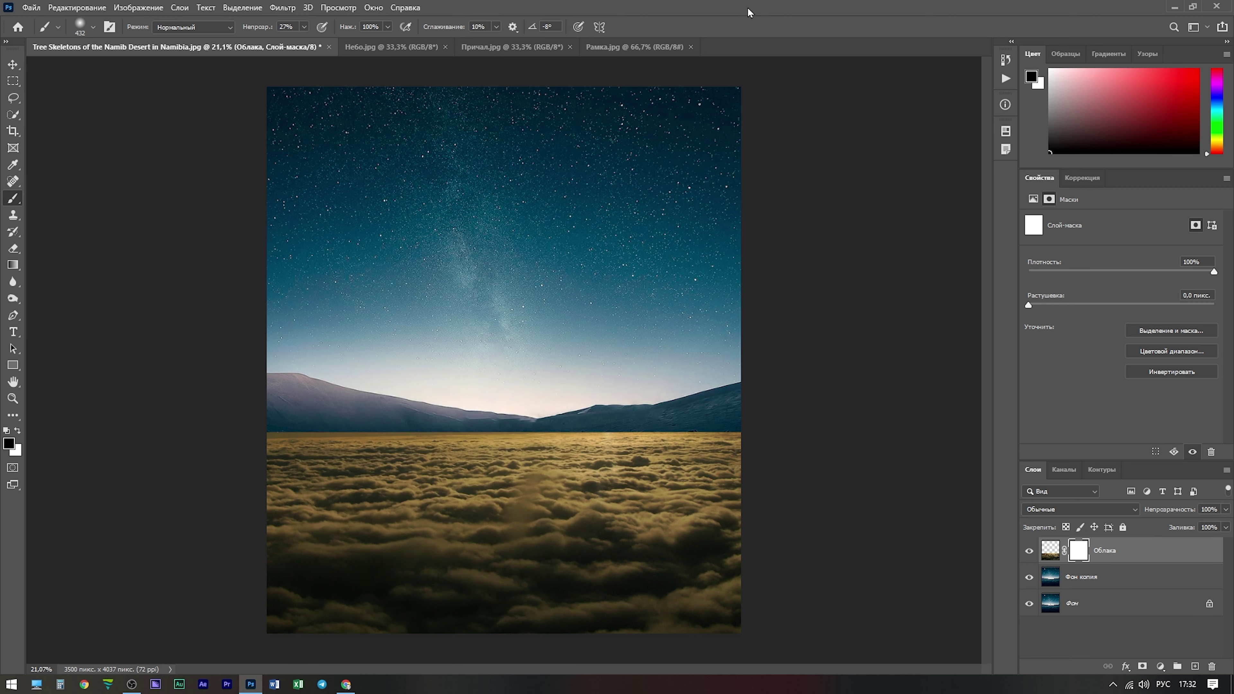
pyautogui.moveTo(723, 407); pyautogui.dragTo(564, 418)
pyautogui.press('0')
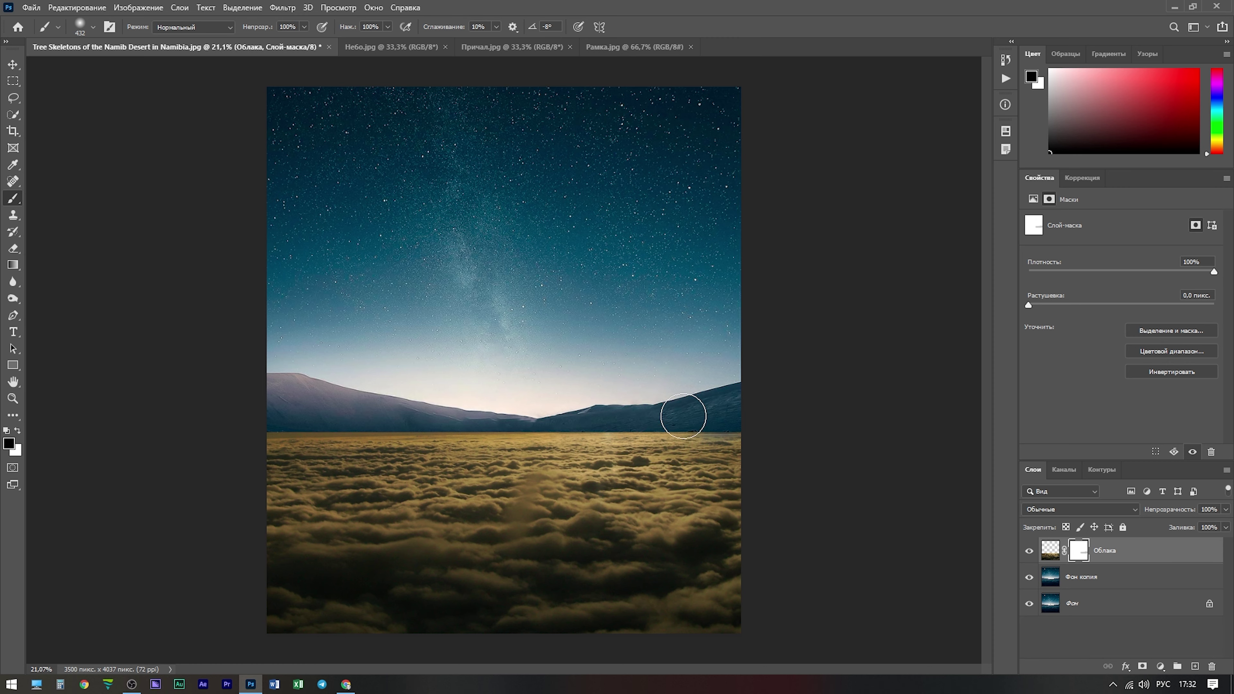
pyautogui.moveTo(683, 408); pyautogui.dragTo(744, 402)
# - Slightly enlarge the cloud pixels, then target the Облака mask again
pyautogui.scroll(1, 548, 535)
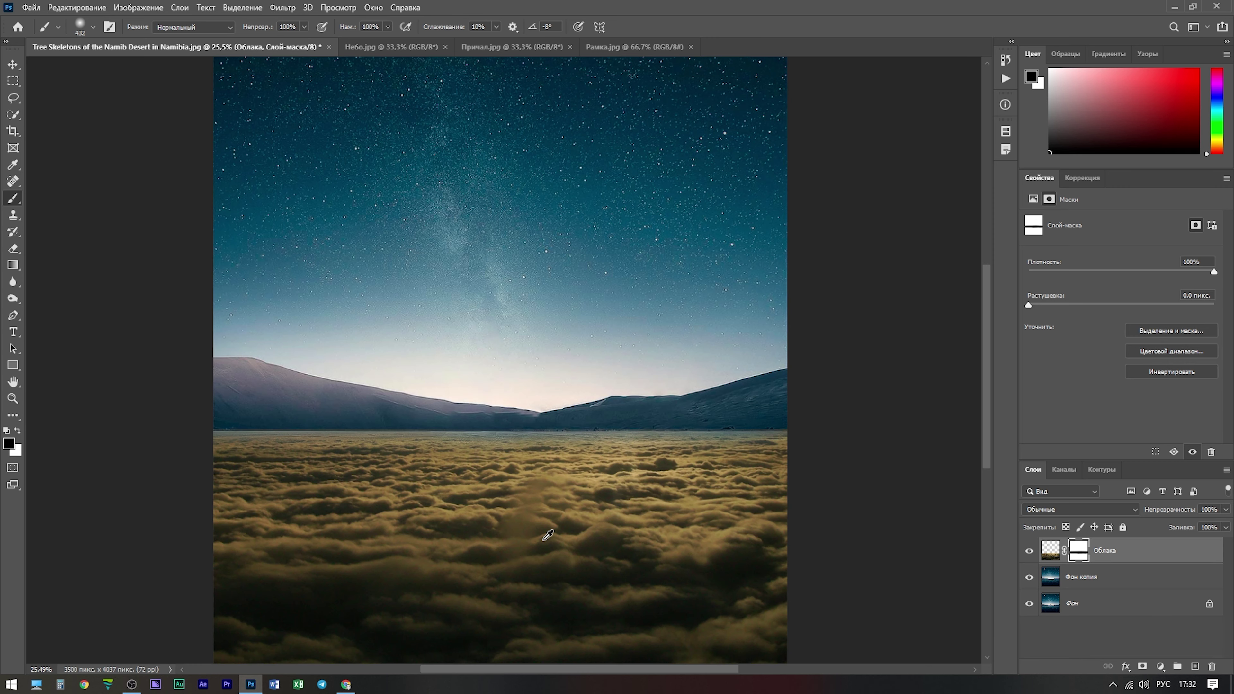
pyautogui.click(1051, 550)
pyautogui.hotkey('ctrl', 't')
pyautogui.moveTo(524, 427); pyautogui.dragTo(524, 420)
pyautogui.press('Return')
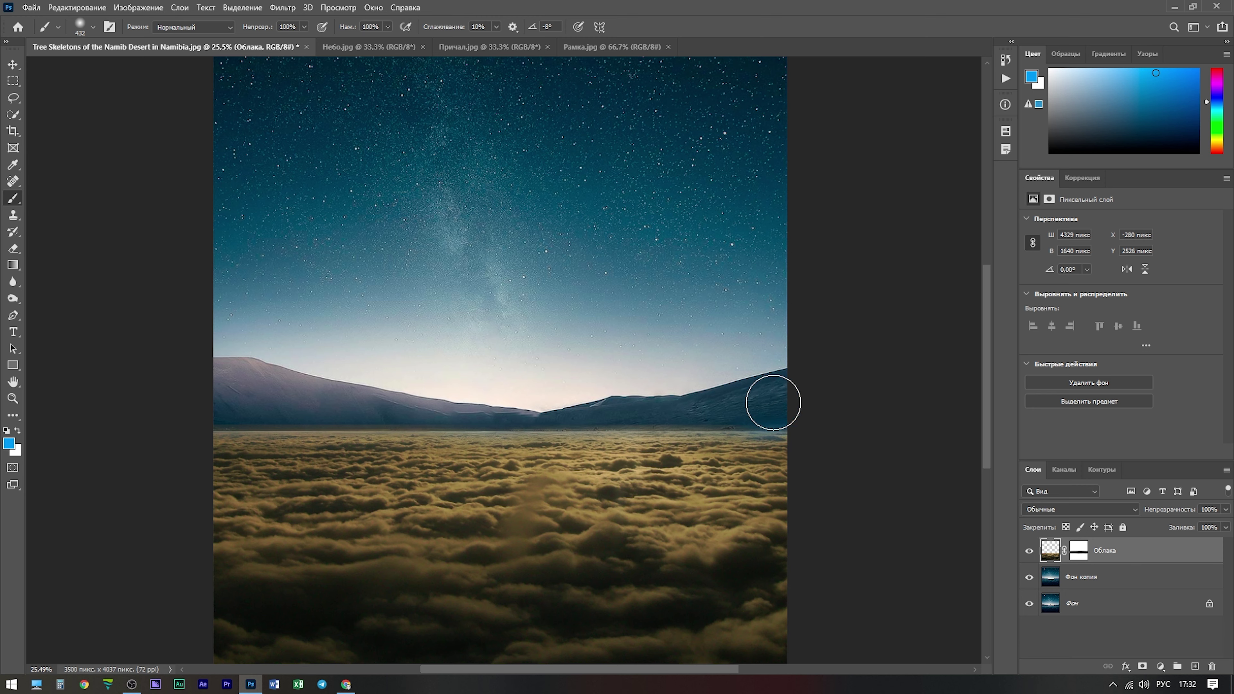
pyautogui.hotkey('ctrl', '\\')
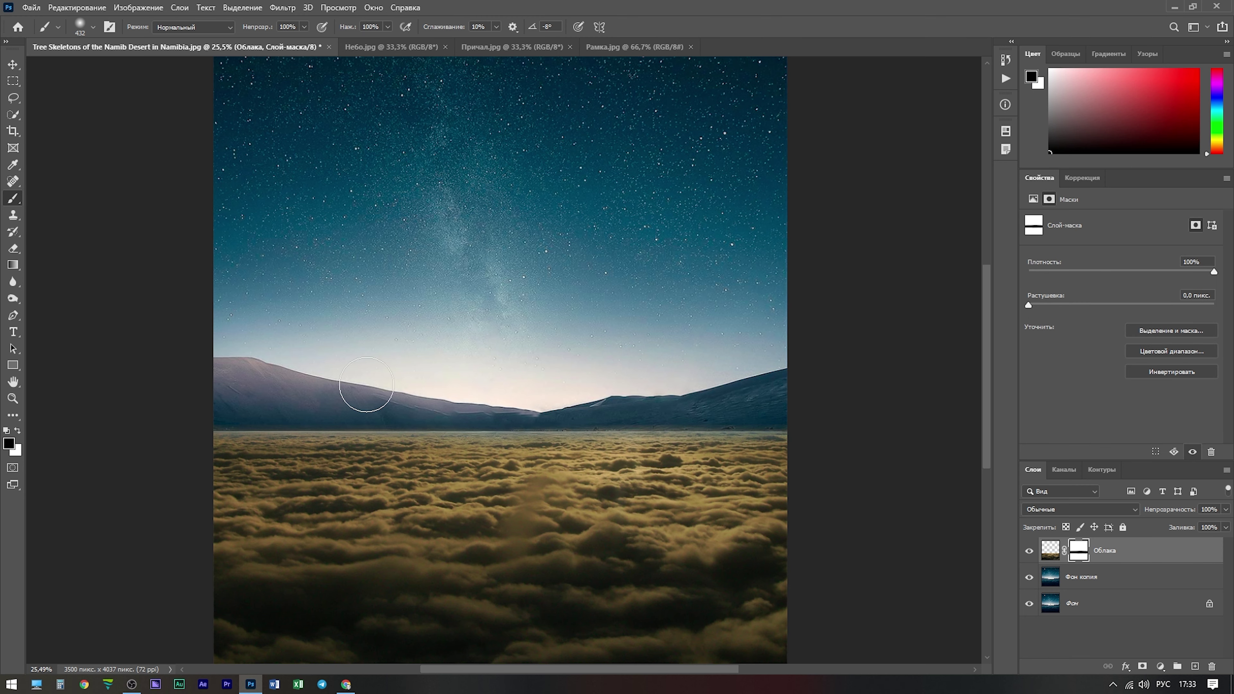
pyautogui.scroll(-2, 850, 423)
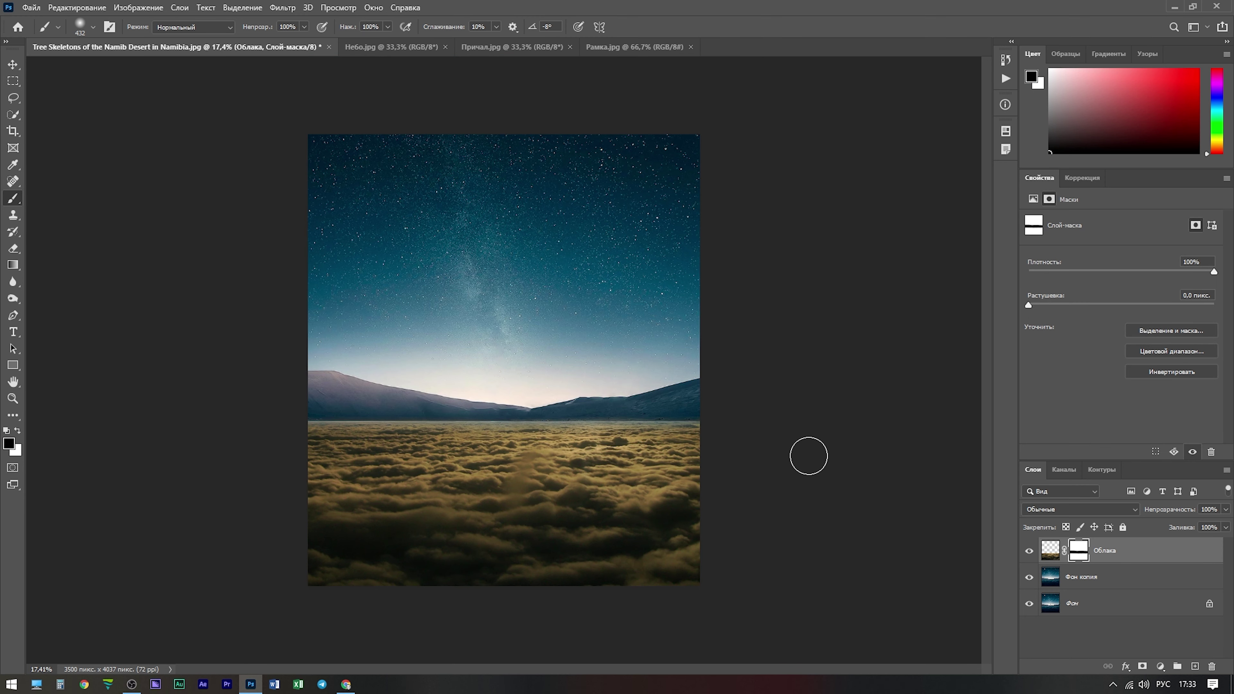
# - Add a Hue/Saturation layer with Saturation -40, clipped to Облака
pyautogui.click(1161, 666)
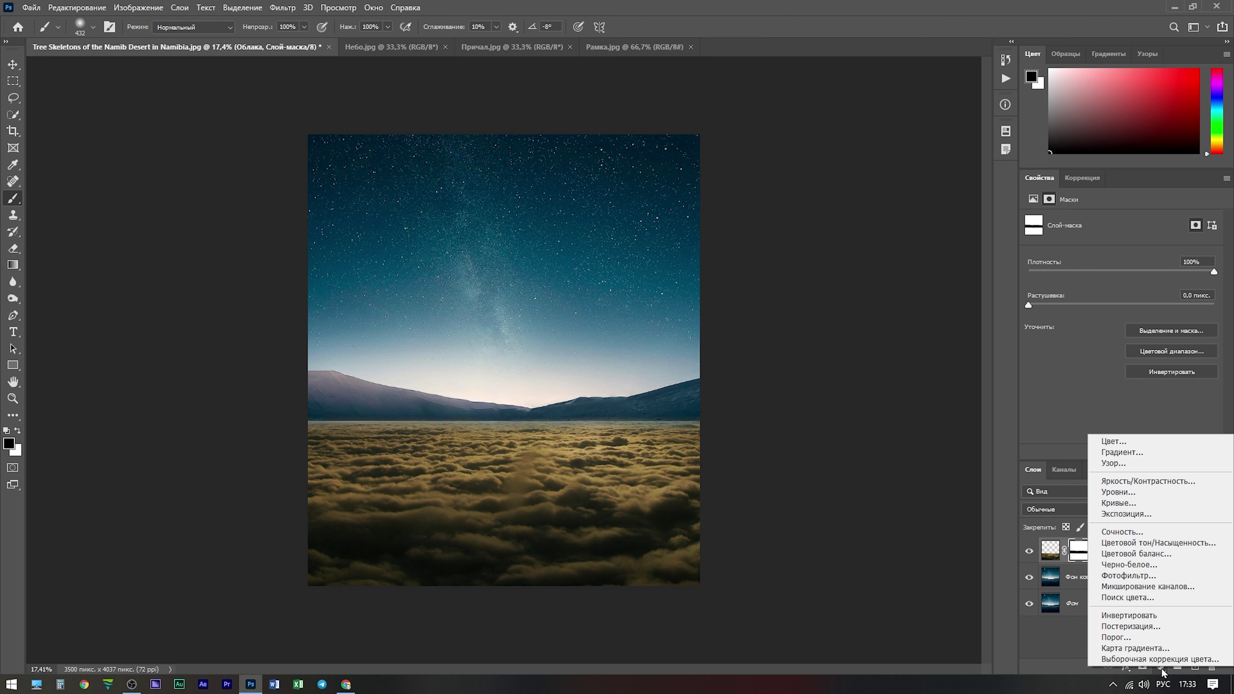
pyautogui.click(1150, 543)
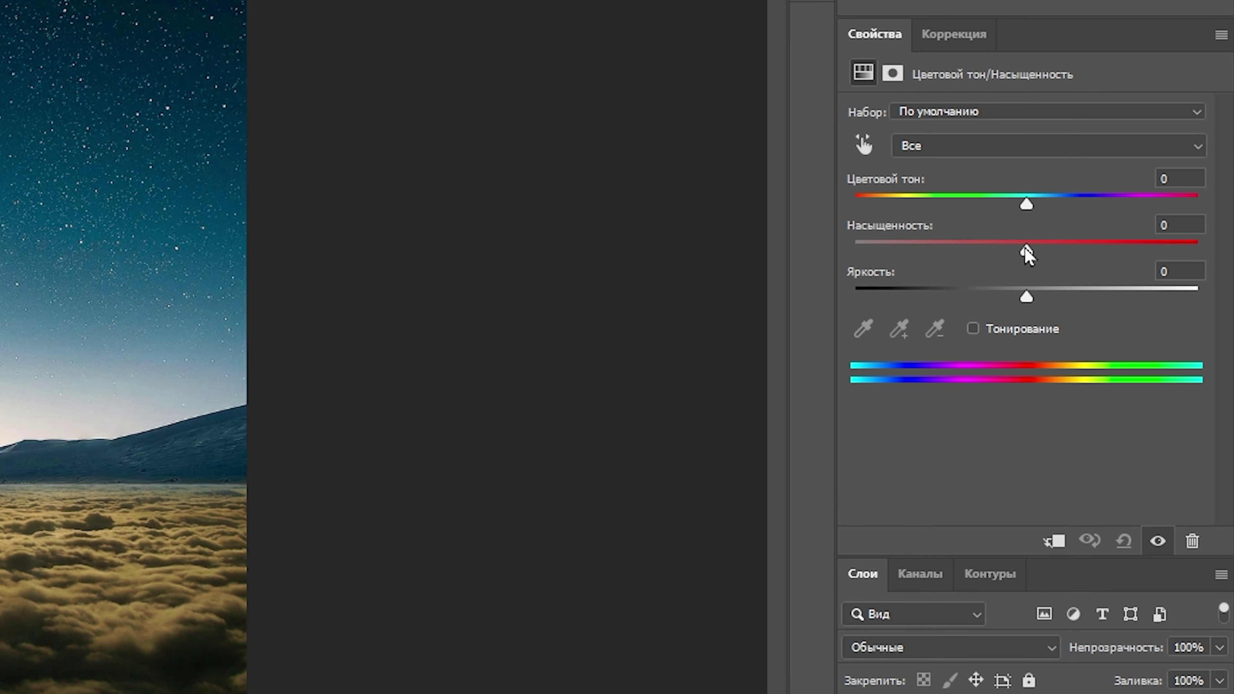
pyautogui.moveTo(1026, 248); pyautogui.dragTo(952, 249)
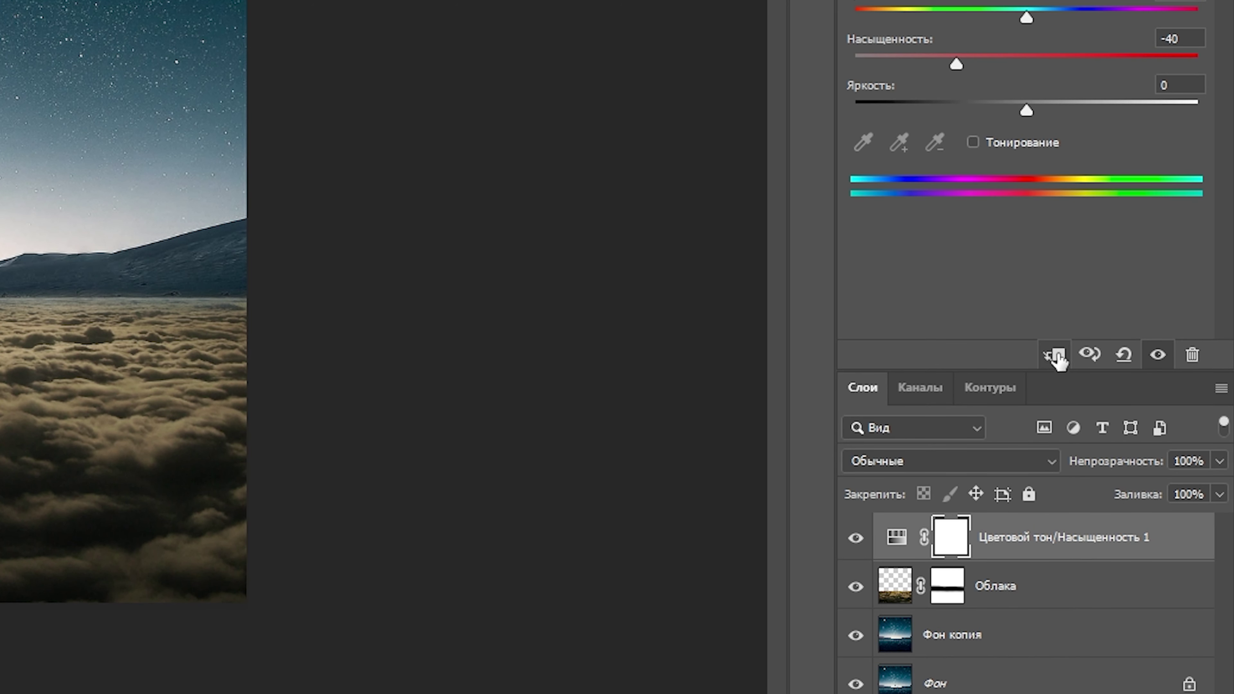
pyautogui.click(1054, 355)
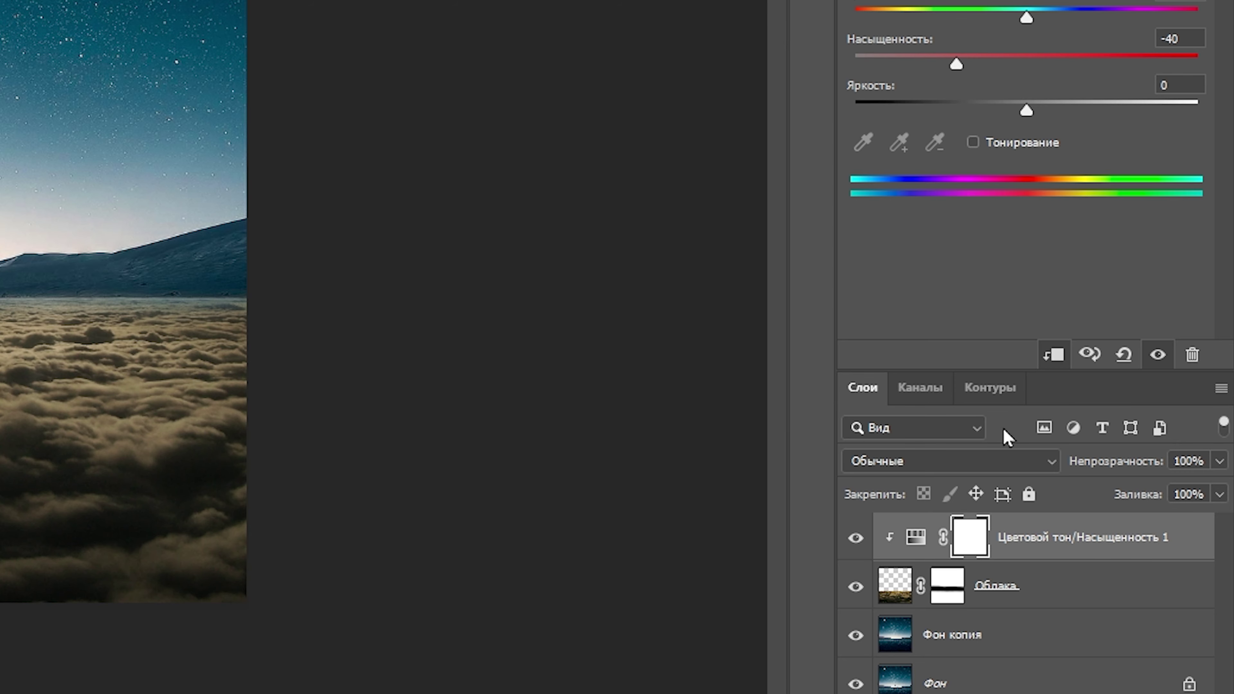
pyautogui.click(1053, 354)
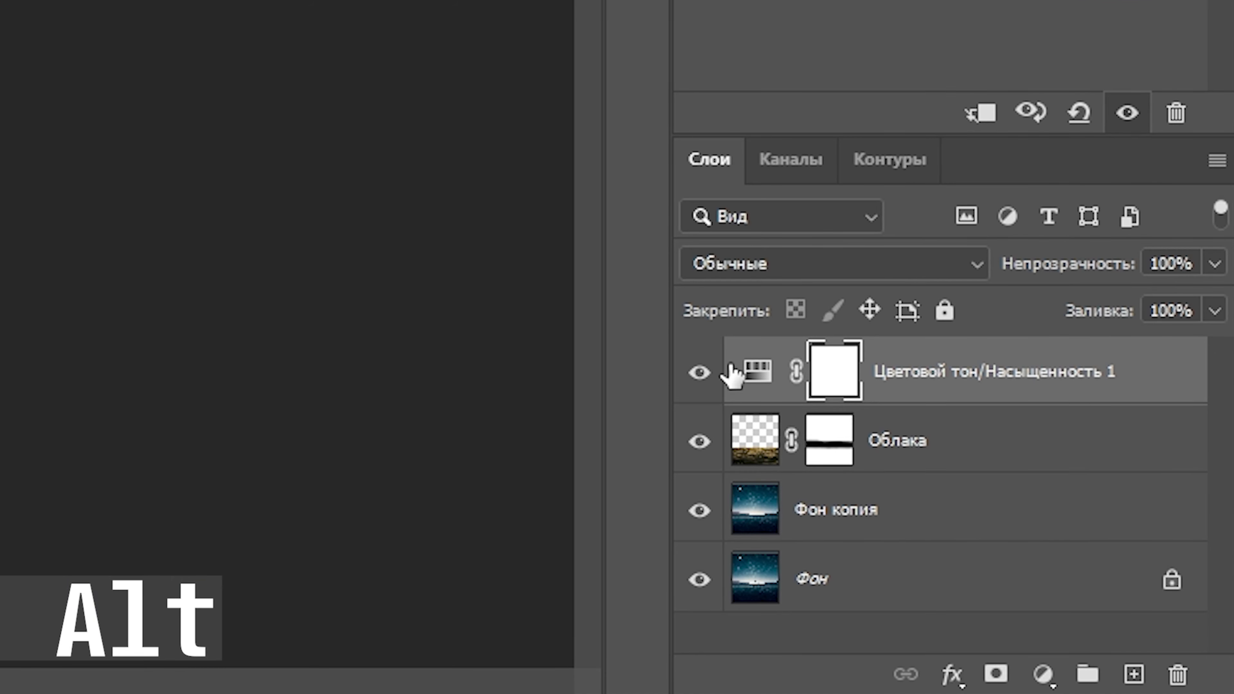
pyautogui.keyDown('alt'); pyautogui.click(781, 394); pyautogui.keyUp('alt')
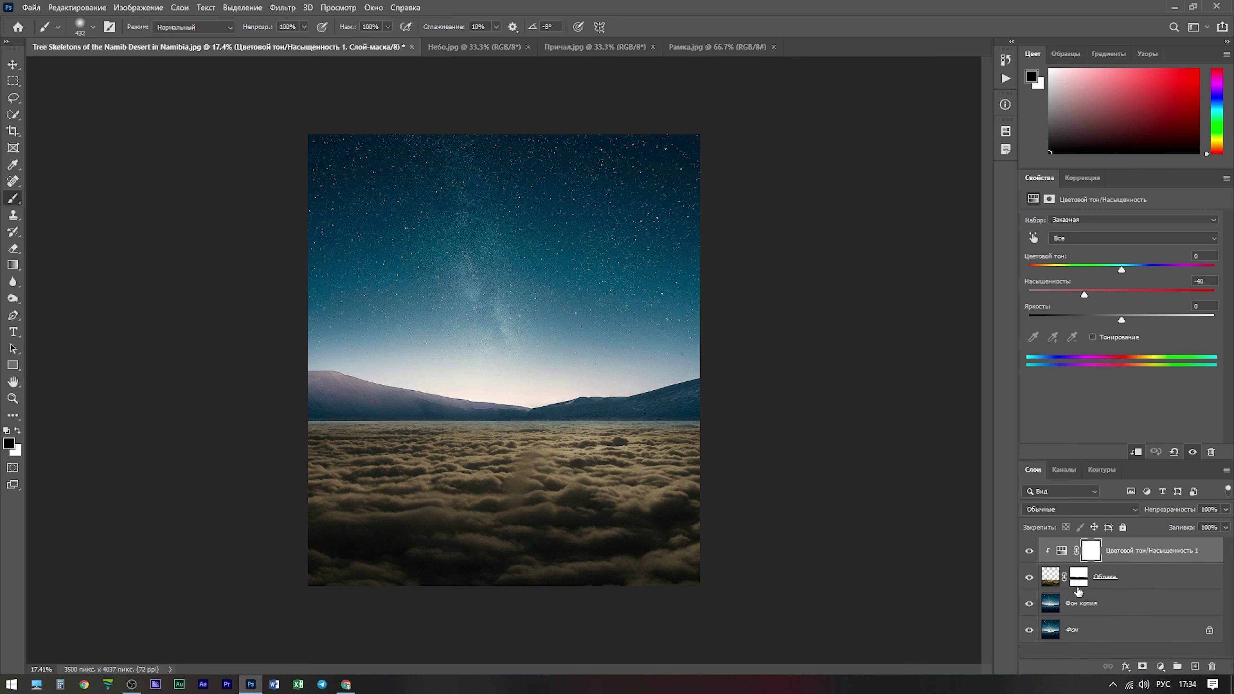
pyautogui.click(1160, 666)
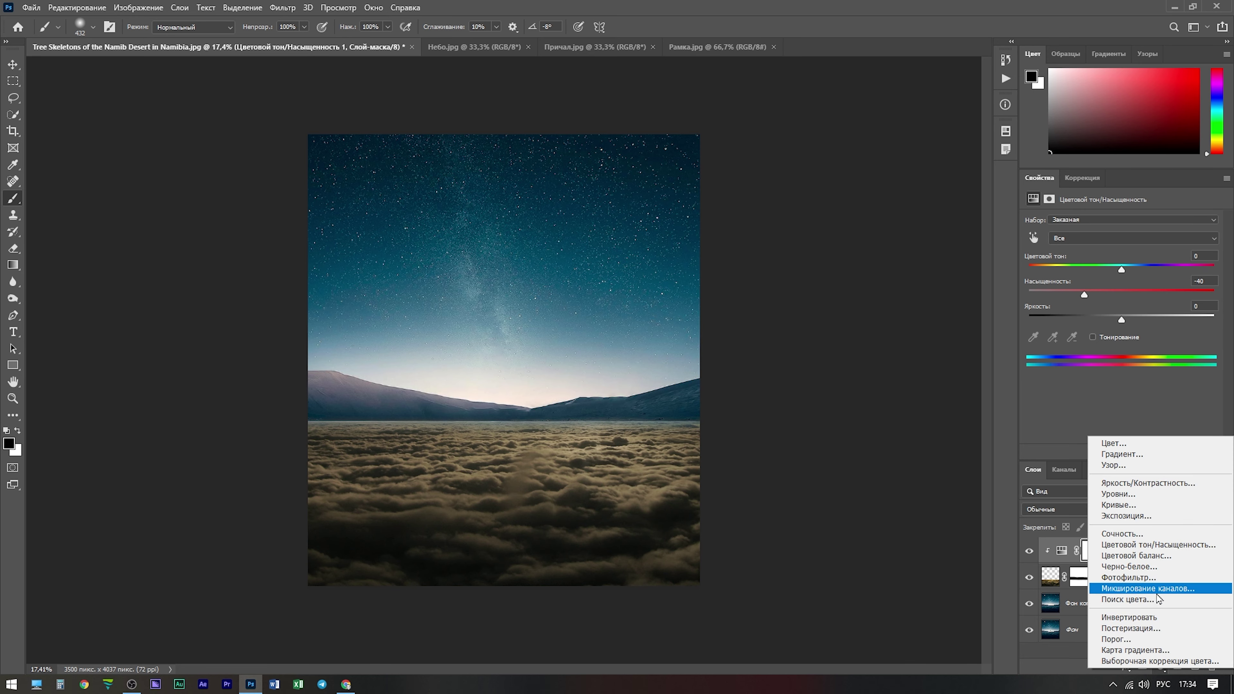
# - Add a clipped Color Balance: midtones toward cyan/blue, highlights -16/+16; then show Причал.jpg
pyautogui.click(1175, 560)
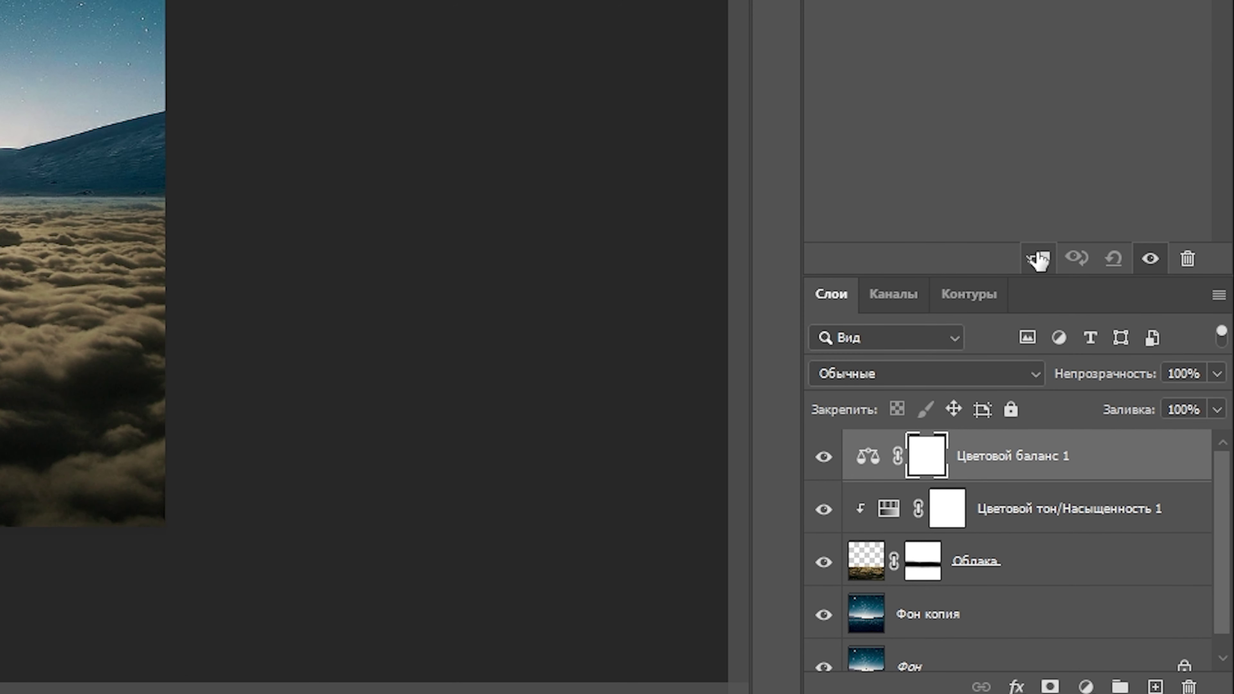
pyautogui.click(1038, 259)
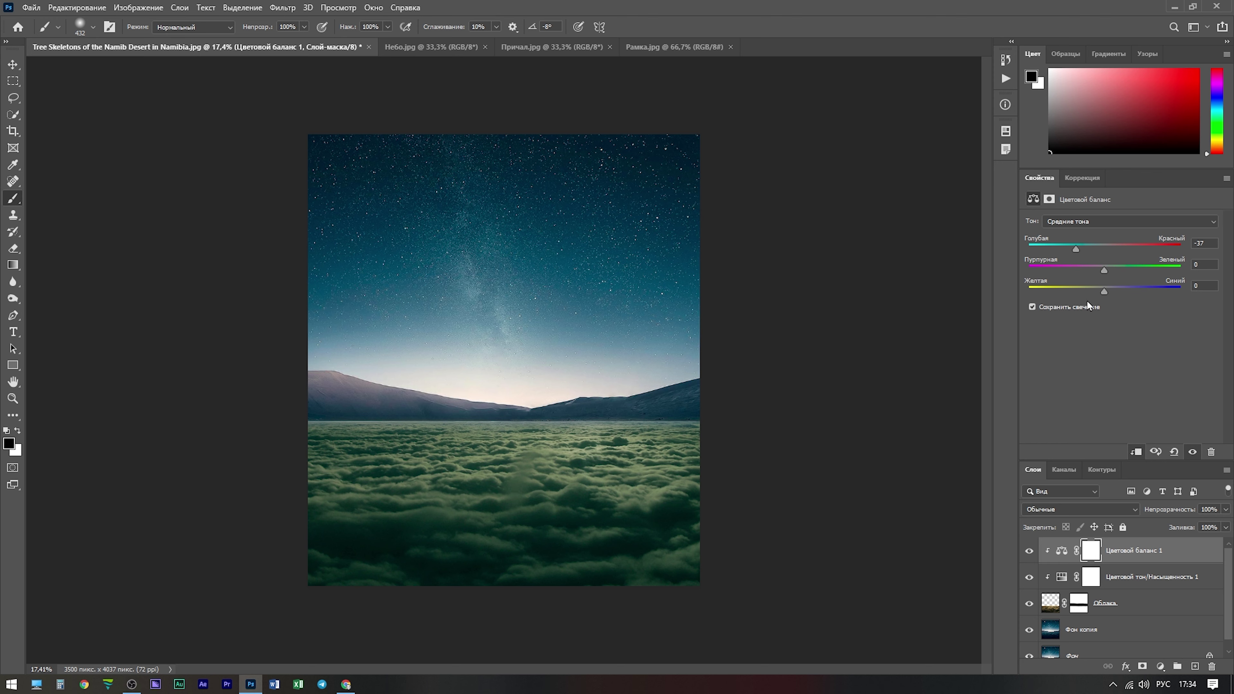
pyautogui.click(1105, 291)
pyautogui.moveTo(1075, 248); pyautogui.dragTo(1085, 249)
pyautogui.click(1112, 225)
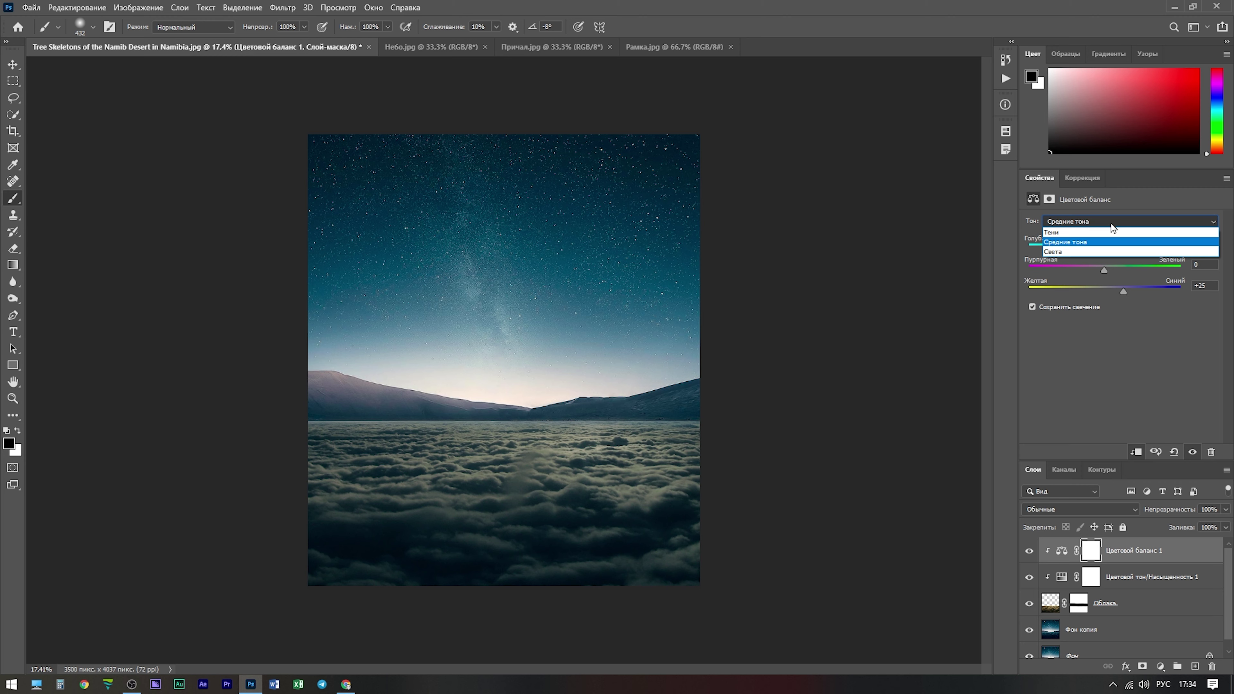
pyautogui.click(1086, 253)
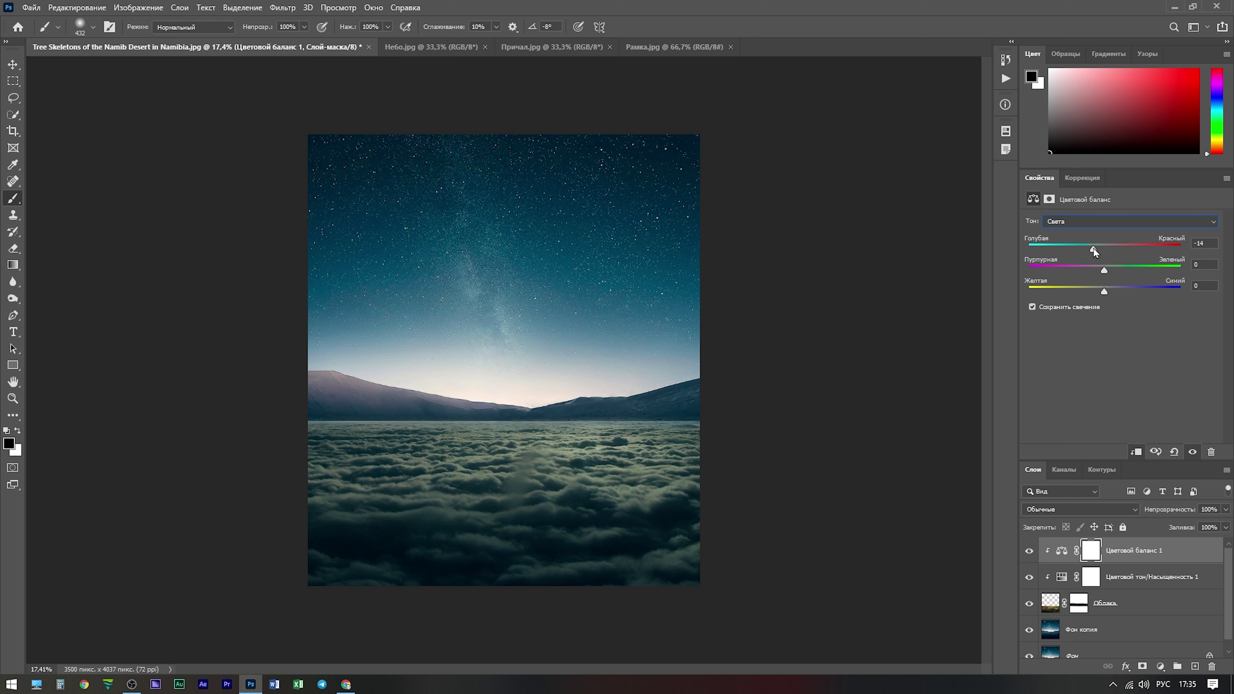
pyautogui.moveTo(1106, 293); pyautogui.dragTo(1112, 293)
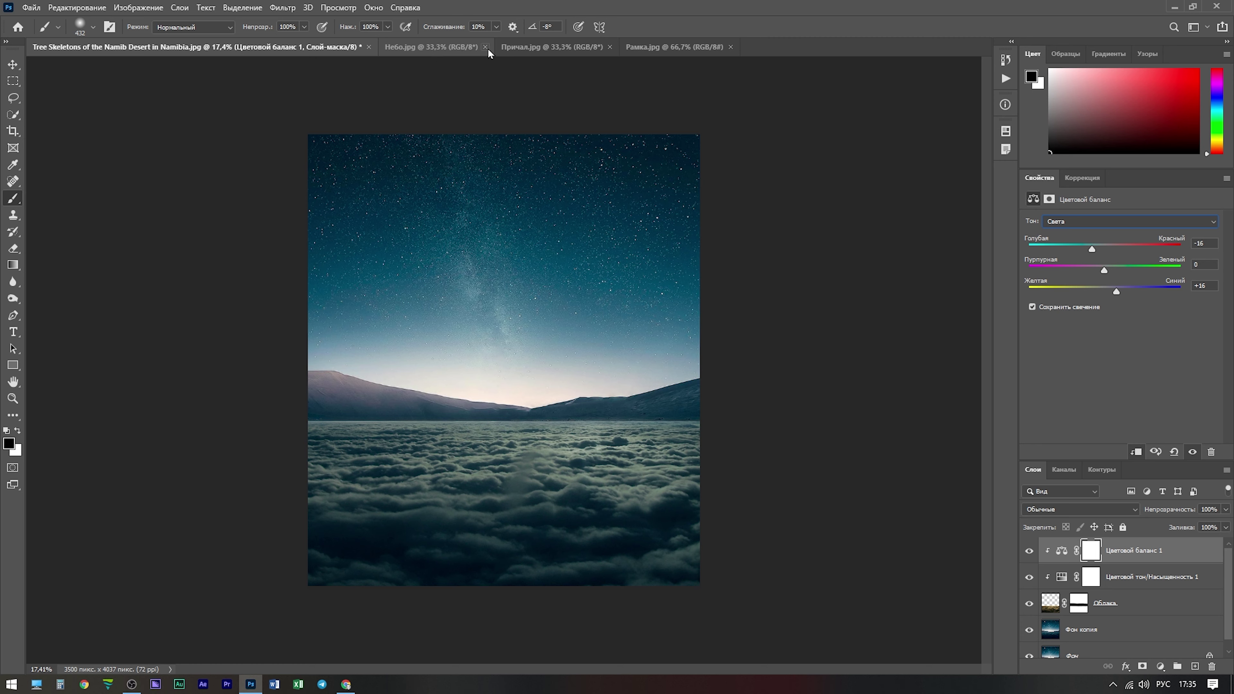
pyautogui.click(524, 50)
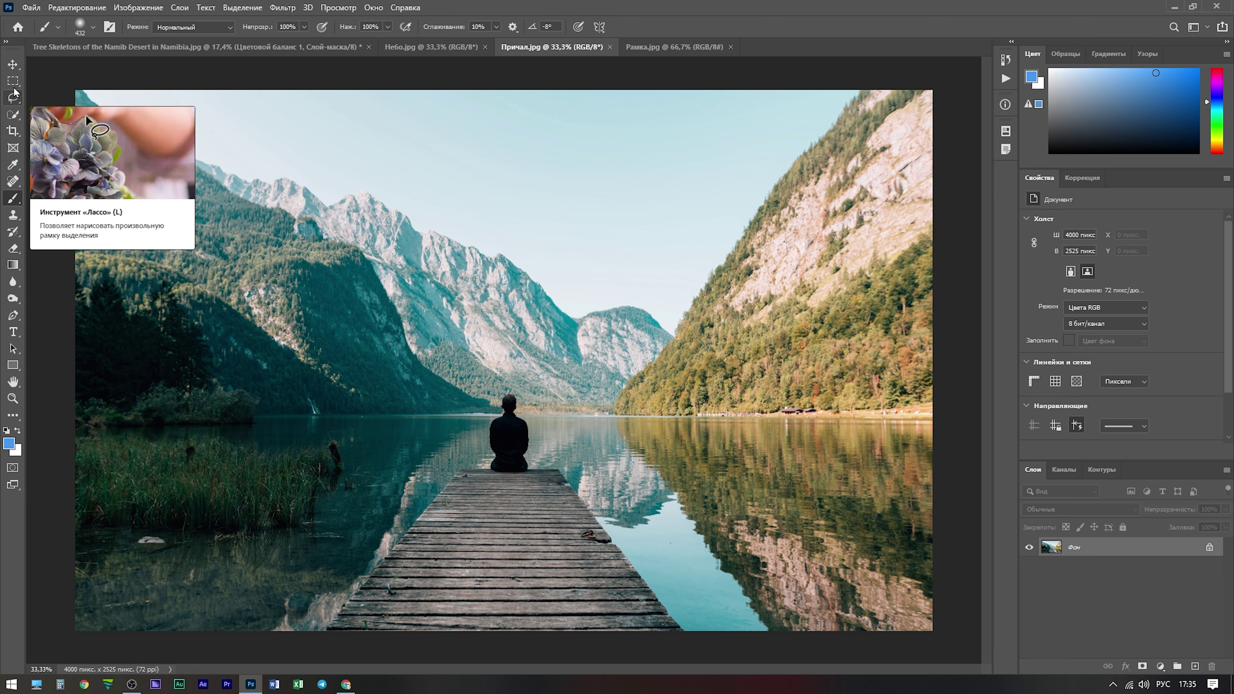
# - Quick-select the man and pier in Причал.jpg
pyautogui.click(13, 114)
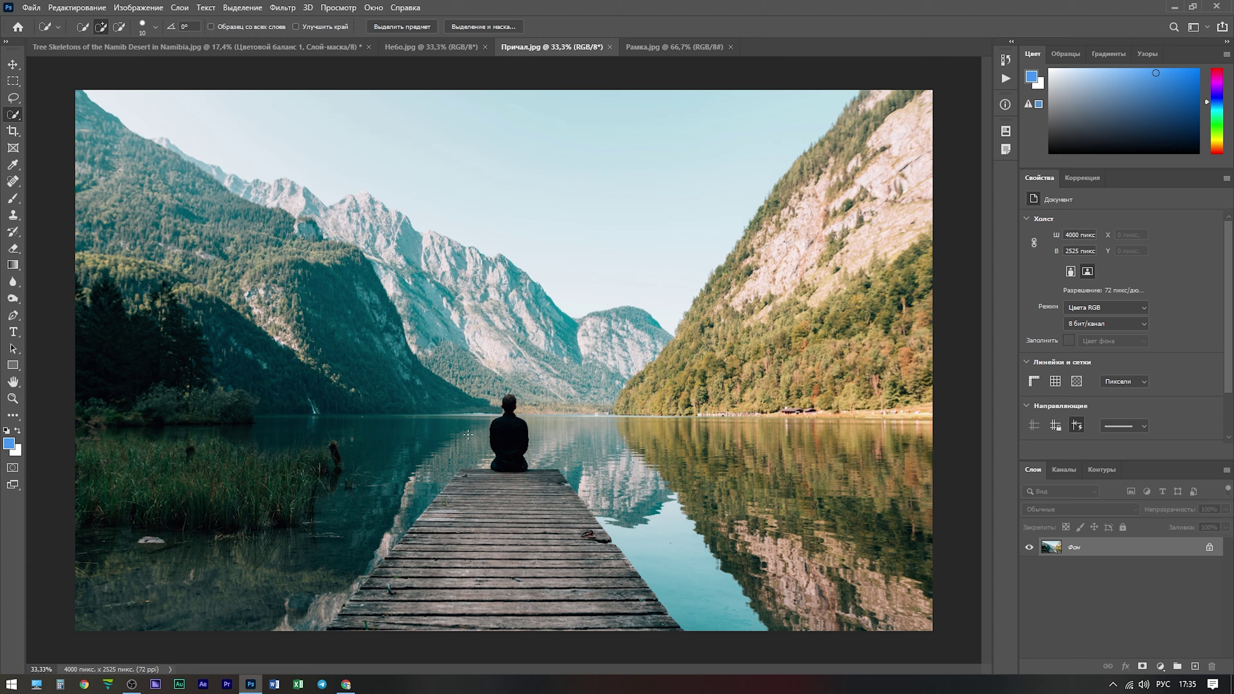
pyautogui.scroll(5, 514, 432)
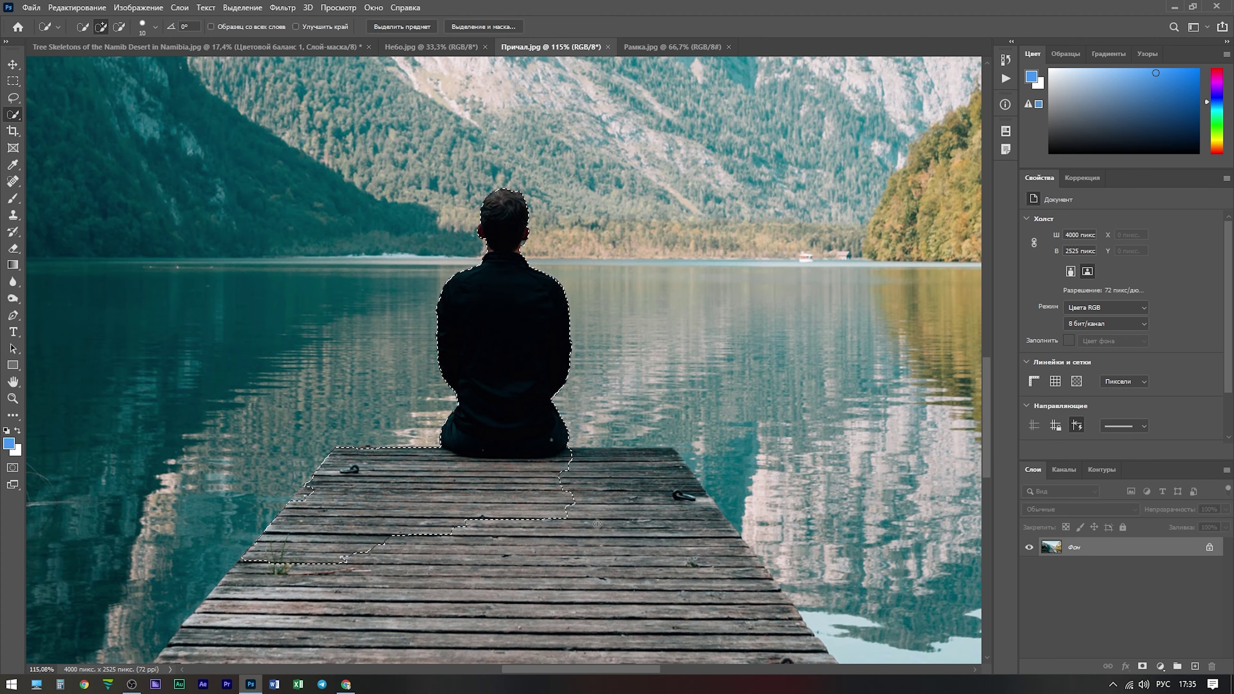
pyautogui.moveTo(505, 243); pyautogui.dragTo(515, 632)
pyautogui.scroll(-3, 181, 349)
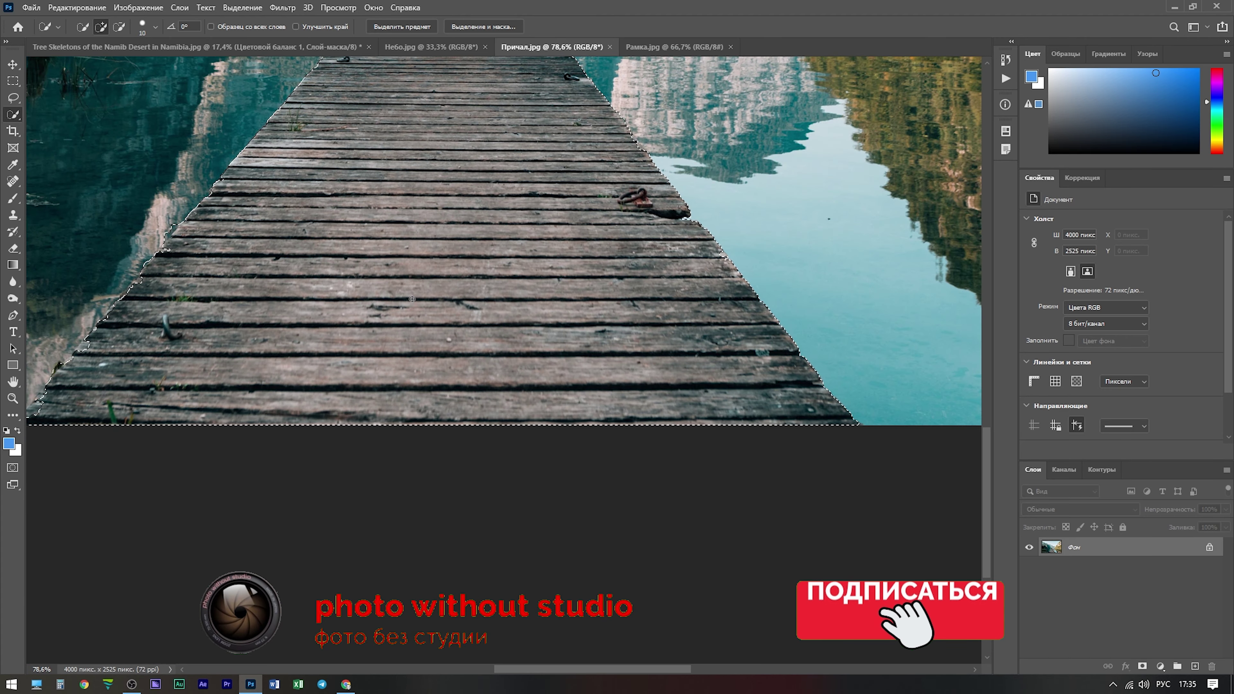
pyautogui.scroll(3, 181, 349)
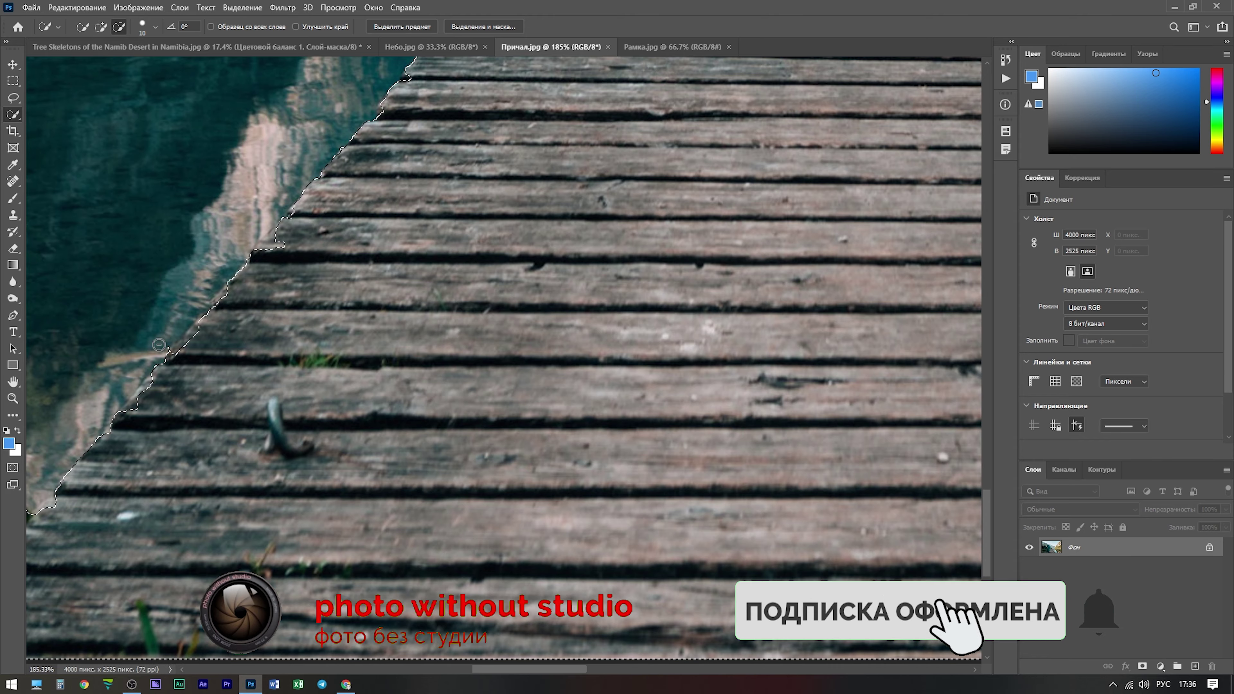
pyautogui.scroll(1, 778, 270)
pyautogui.scroll(-2, 777, 269)
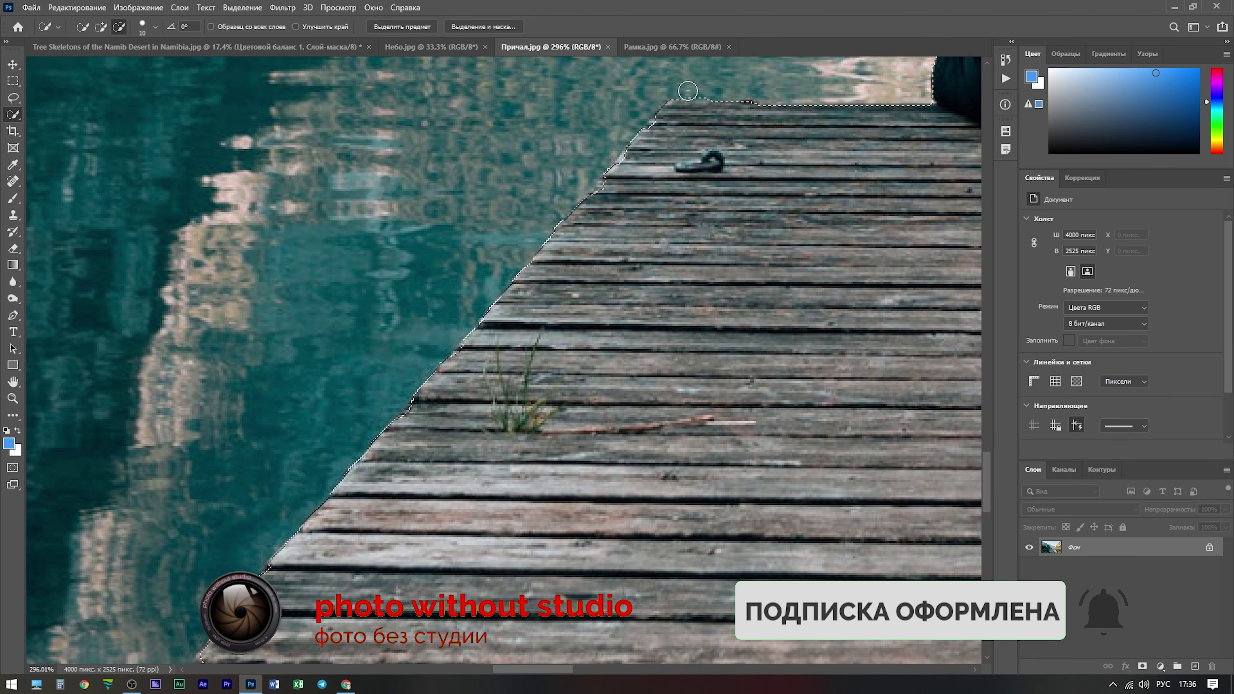
pyautogui.scroll(-3, 675, 439)
pyautogui.scroll(5, 675, 439)
pyautogui.scroll(-1, 639, 358)
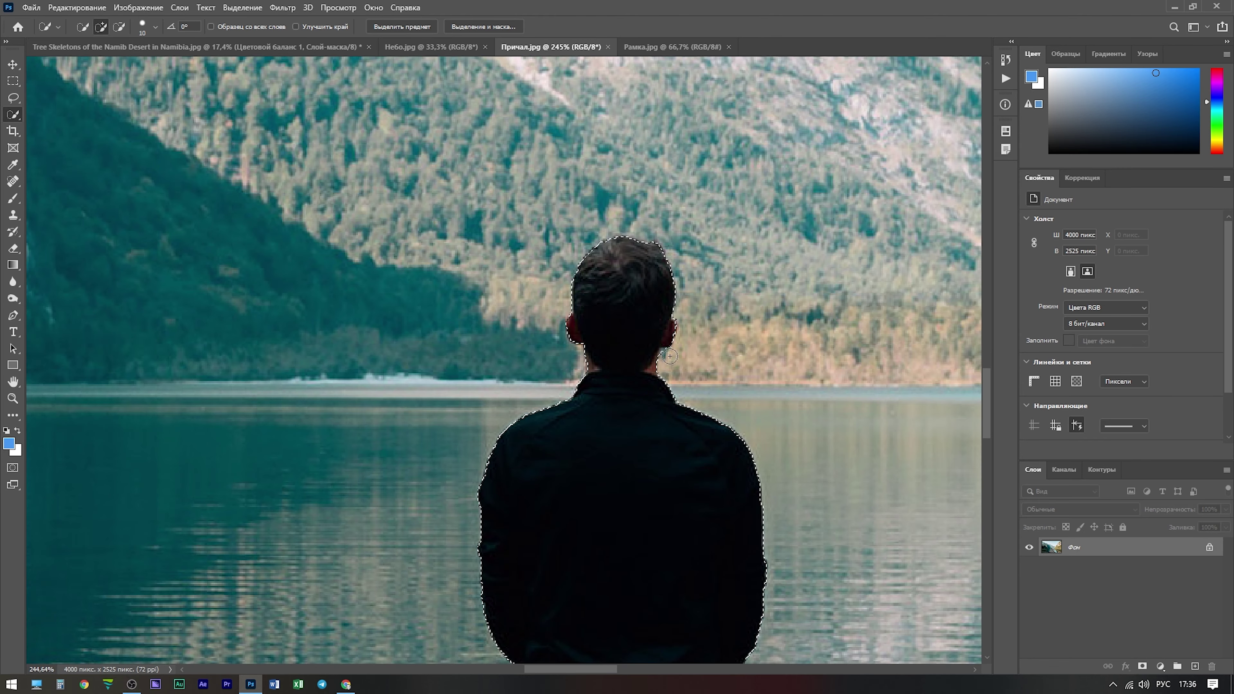
pyautogui.scroll(-3, 696, 413)
pyautogui.scroll(-9, 577, 432)
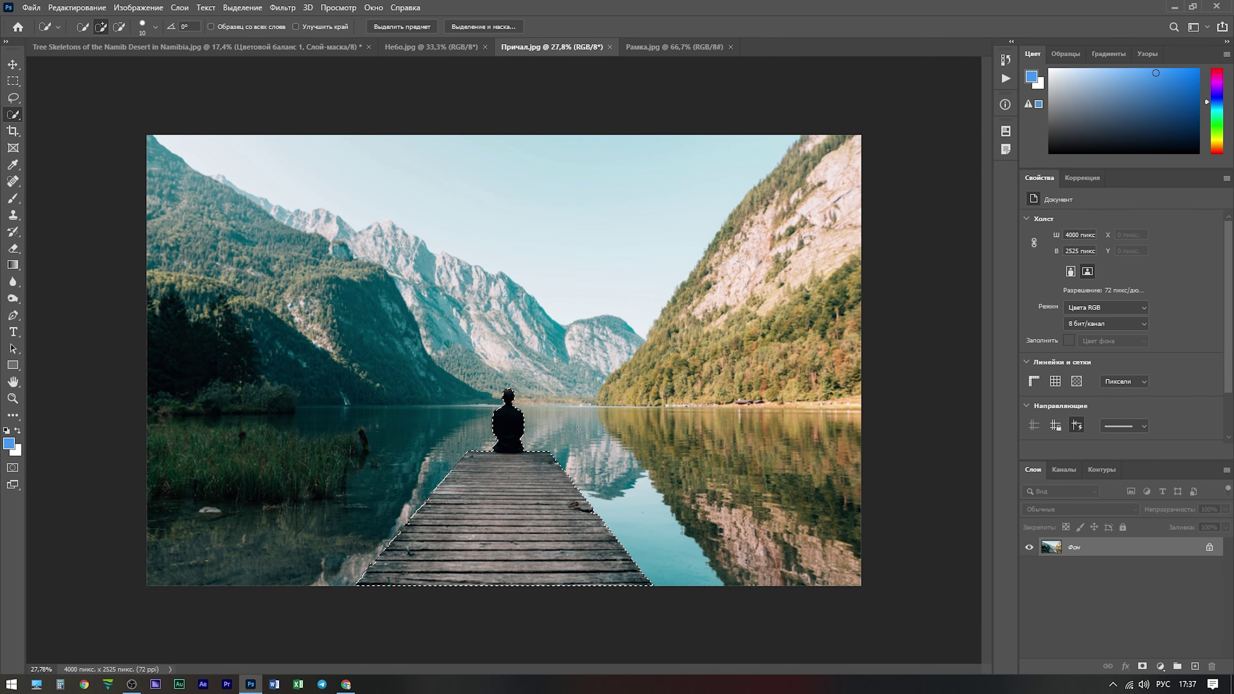
# - Mask out everything but the man and pier and drag them into the night-sky scene
pyautogui.click(1142, 666)
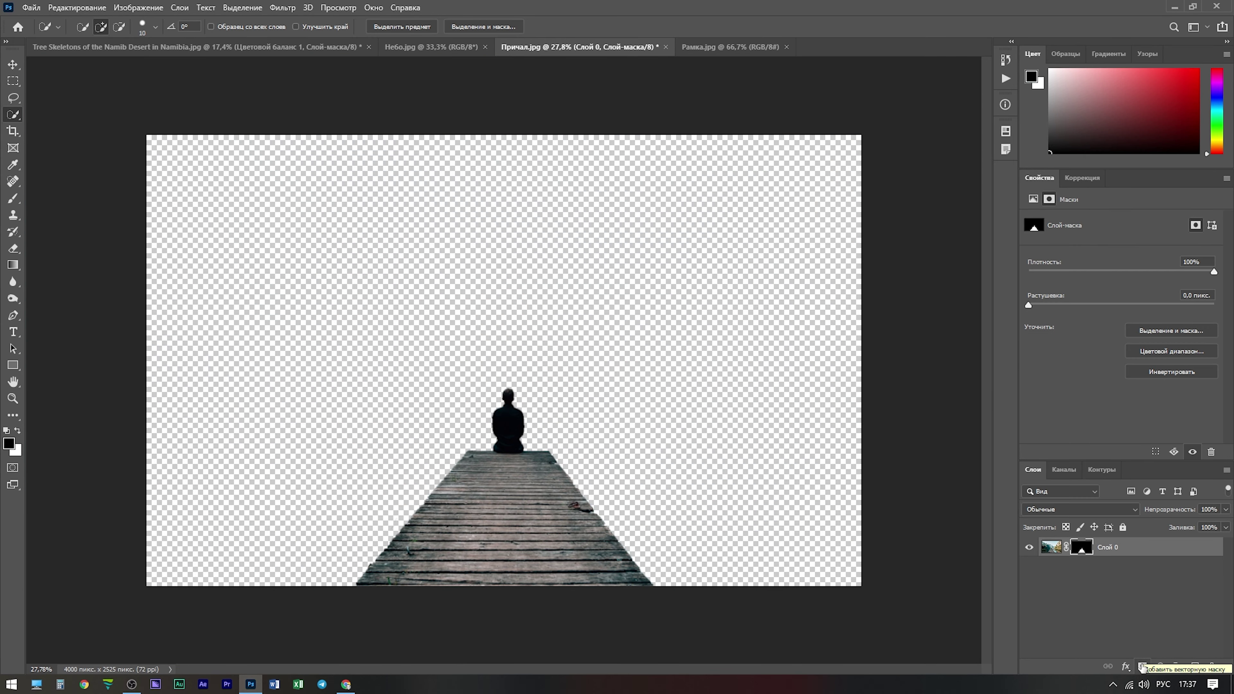
pyautogui.click(12, 67)
pyautogui.moveTo(530, 516)
pyautogui.mouseDown()
pyautogui.moveTo(210, 48)
pyautogui.moveTo(524, 518)
pyautogui.mouseUp()
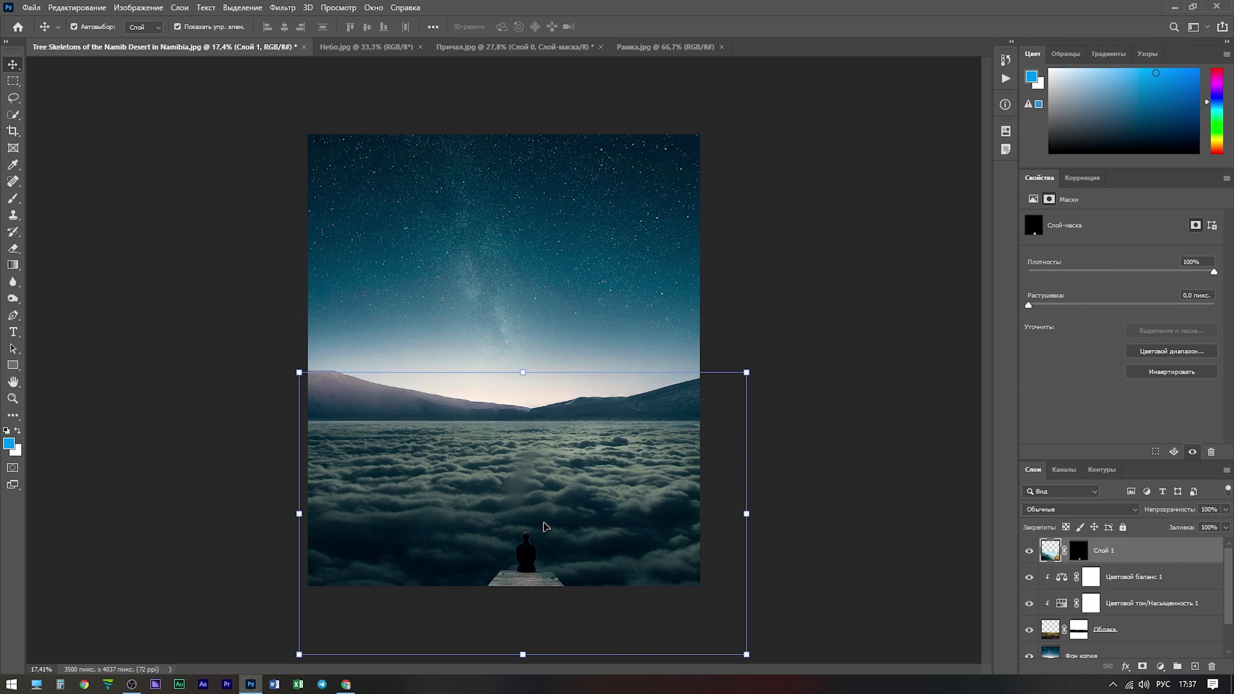
# - Scale the man-on-pier image to about 134.77%, shift it about 20 px left and apply
pyautogui.moveTo(533, 583); pyautogui.dragTo(530, 513)
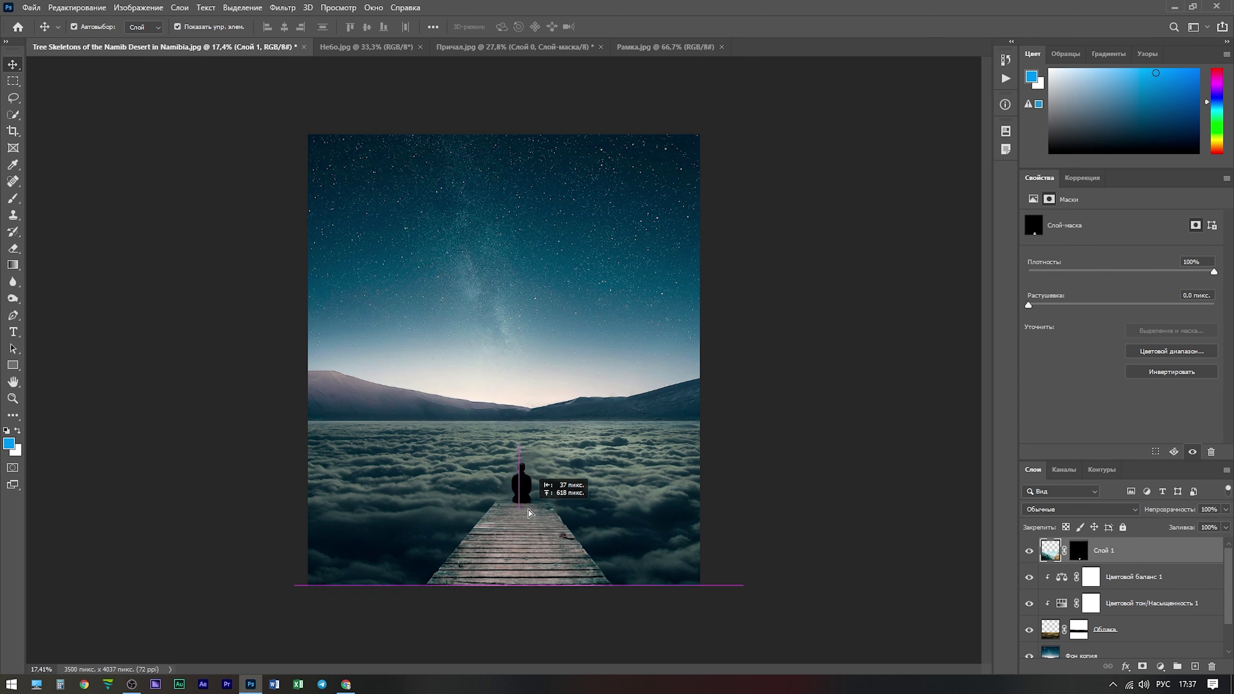
pyautogui.hotkey('ctrl', 't')
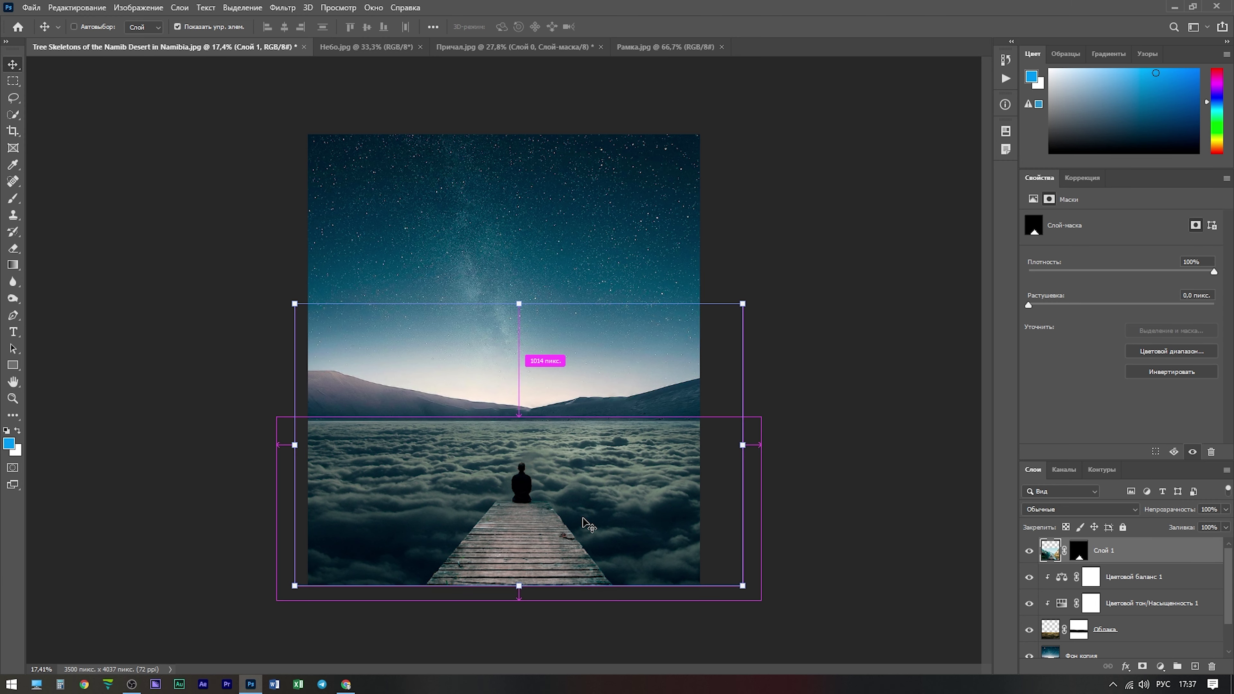
pyautogui.moveTo(744, 304); pyautogui.dragTo(819, 213)
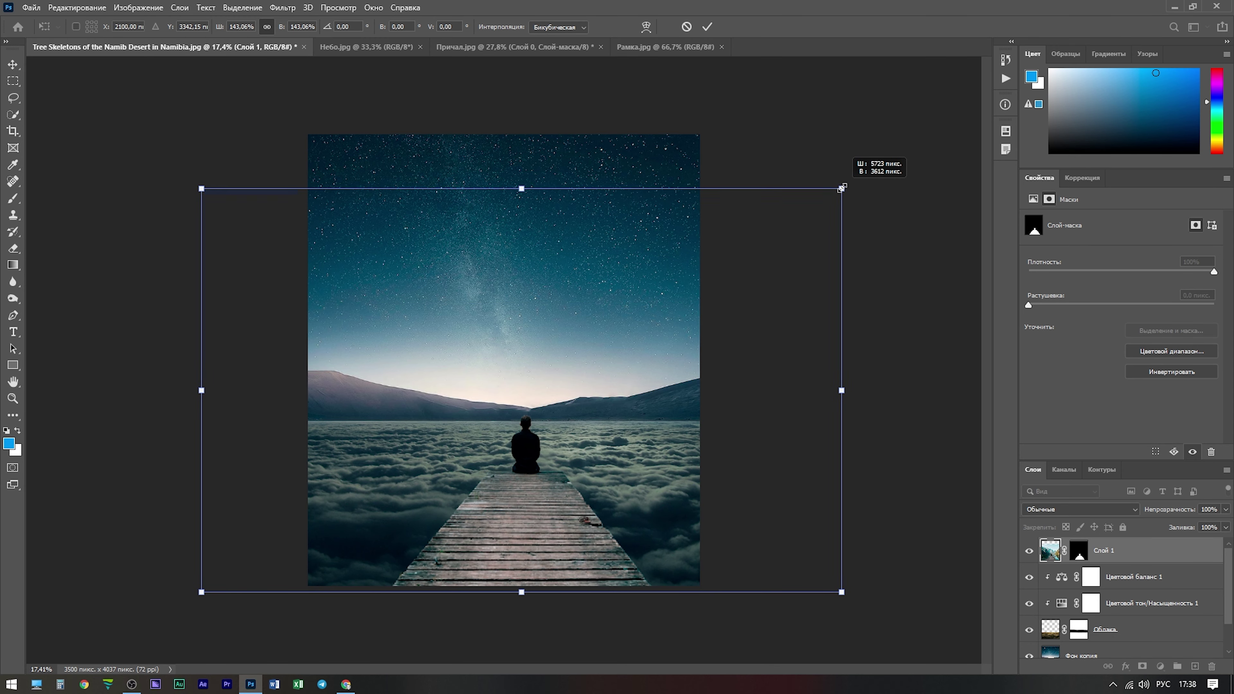
pyautogui.moveTo(819, 213); pyautogui.dragTo(826, 203)
pyautogui.moveTo(552, 529); pyautogui.dragTo(543, 532)
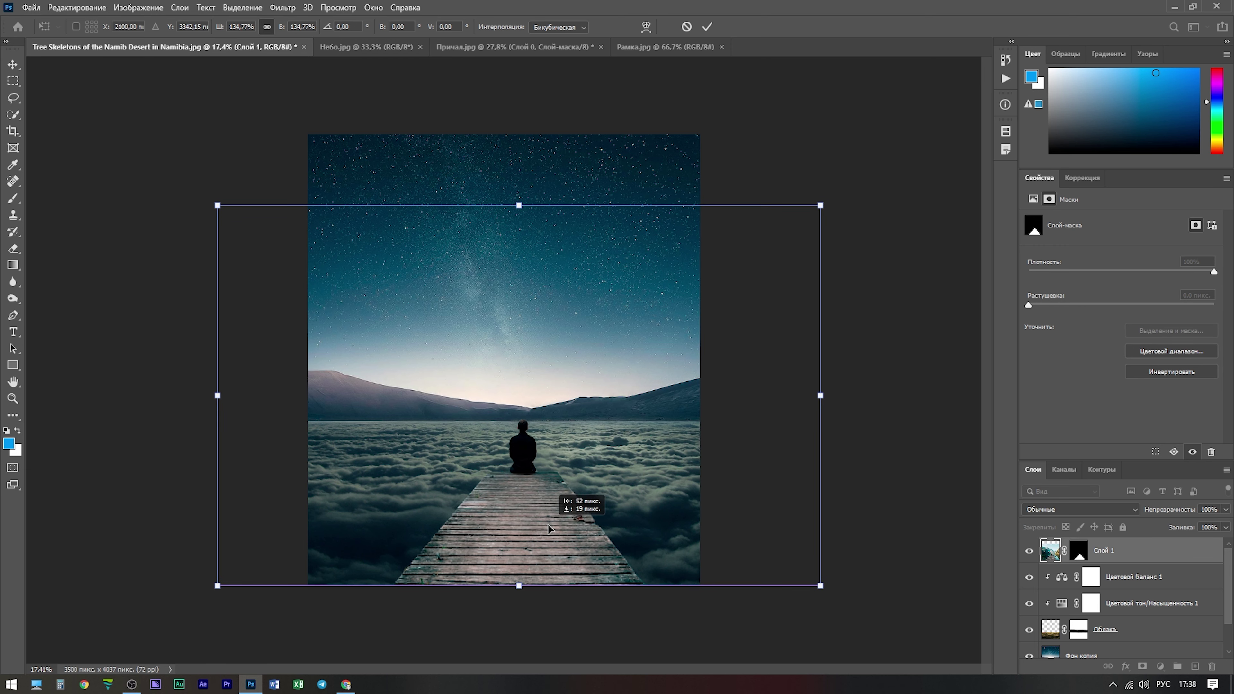
pyautogui.click(707, 26)
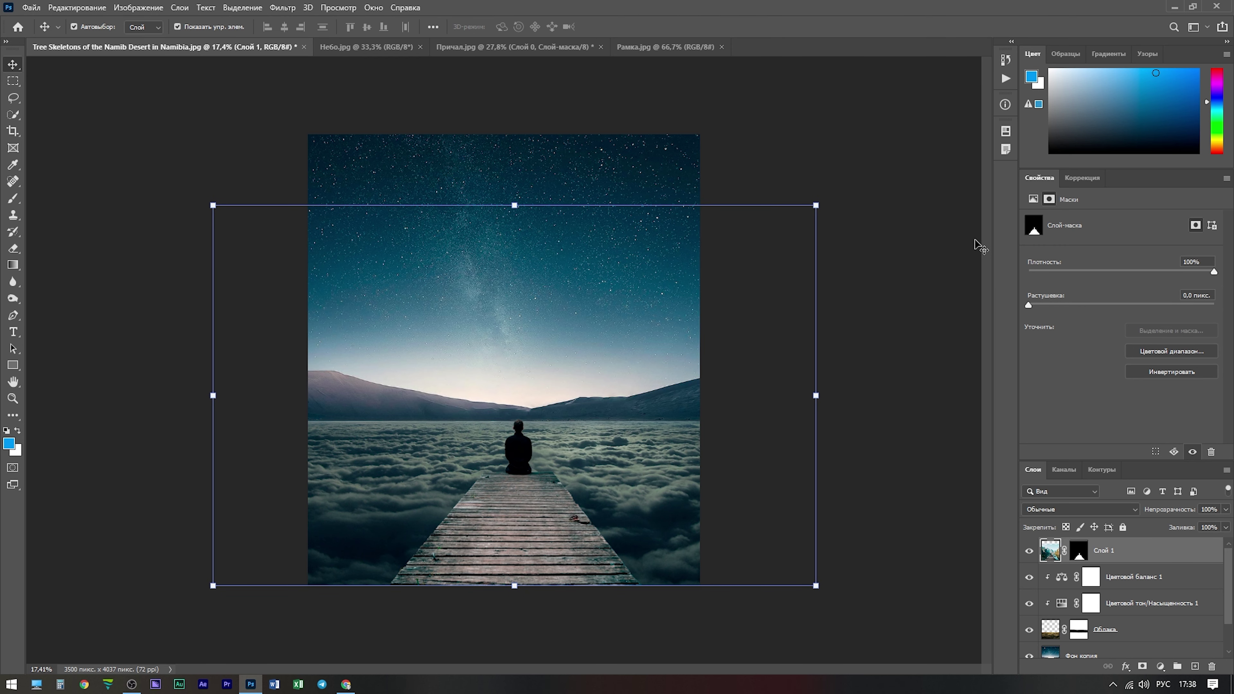
# - Rename Слой 1 to Человек and tag it red
pyautogui.doubleClick(1106, 551)
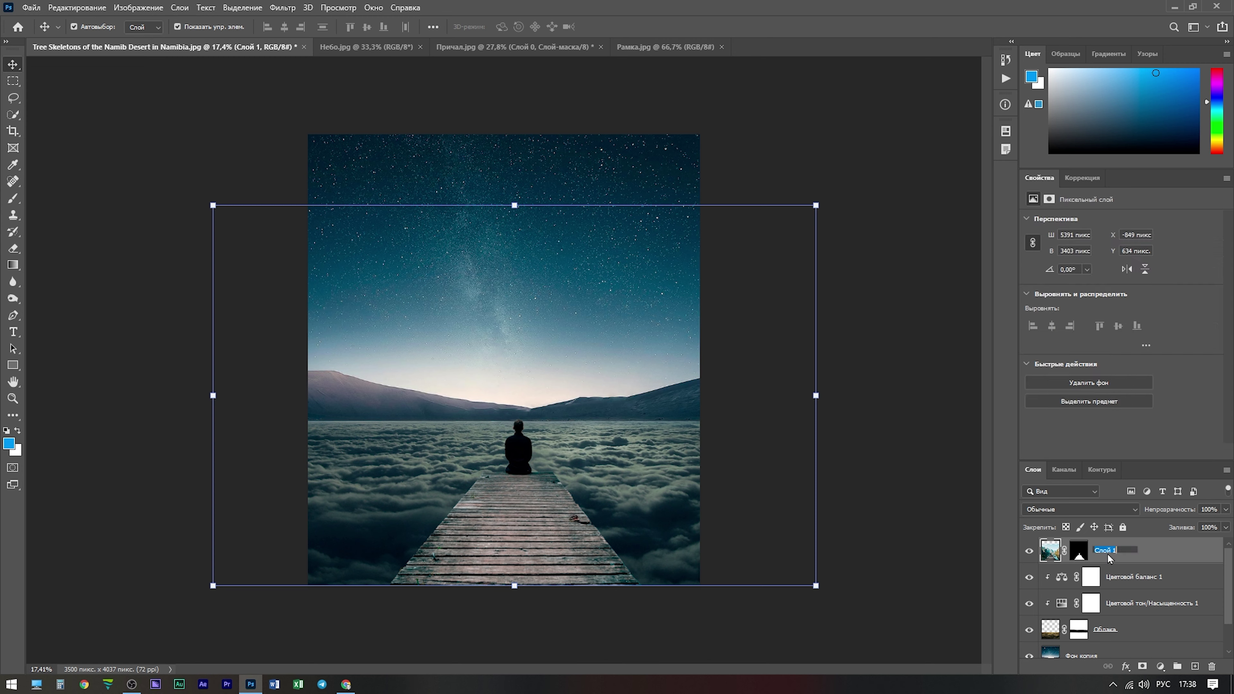
pyautogui.write('ч')
pyautogui.press('Return')
pyautogui.rightClick(1144, 554)
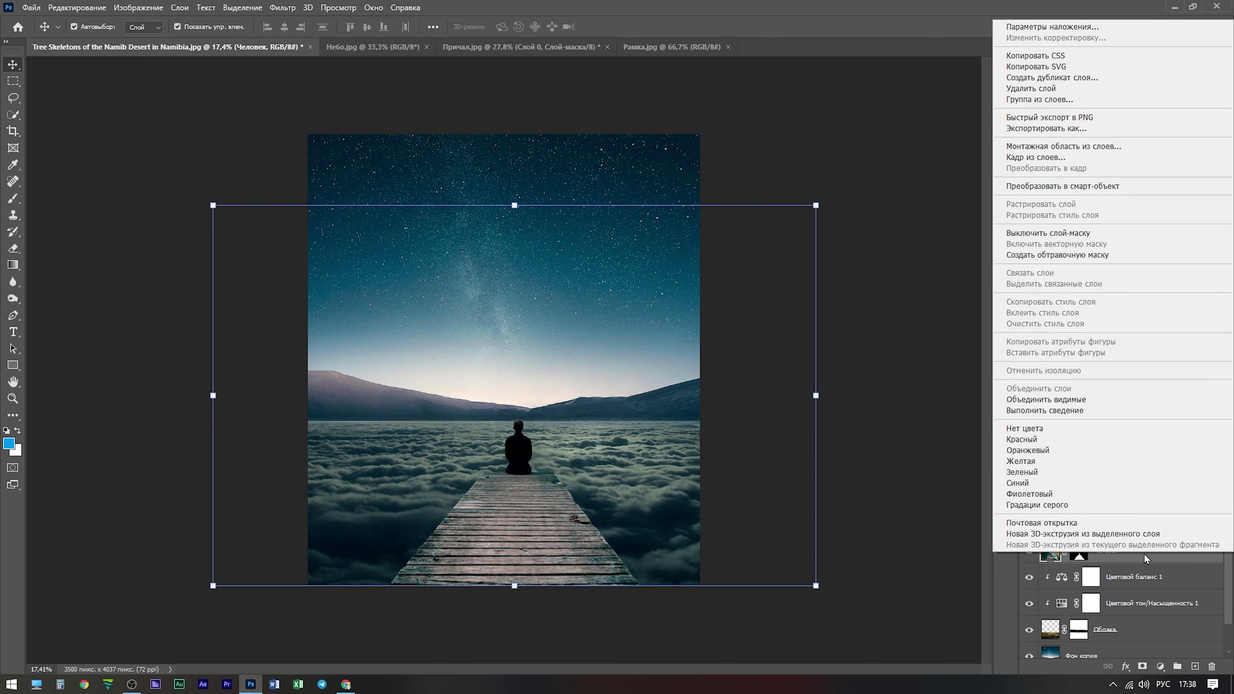
pyautogui.click(1112, 439)
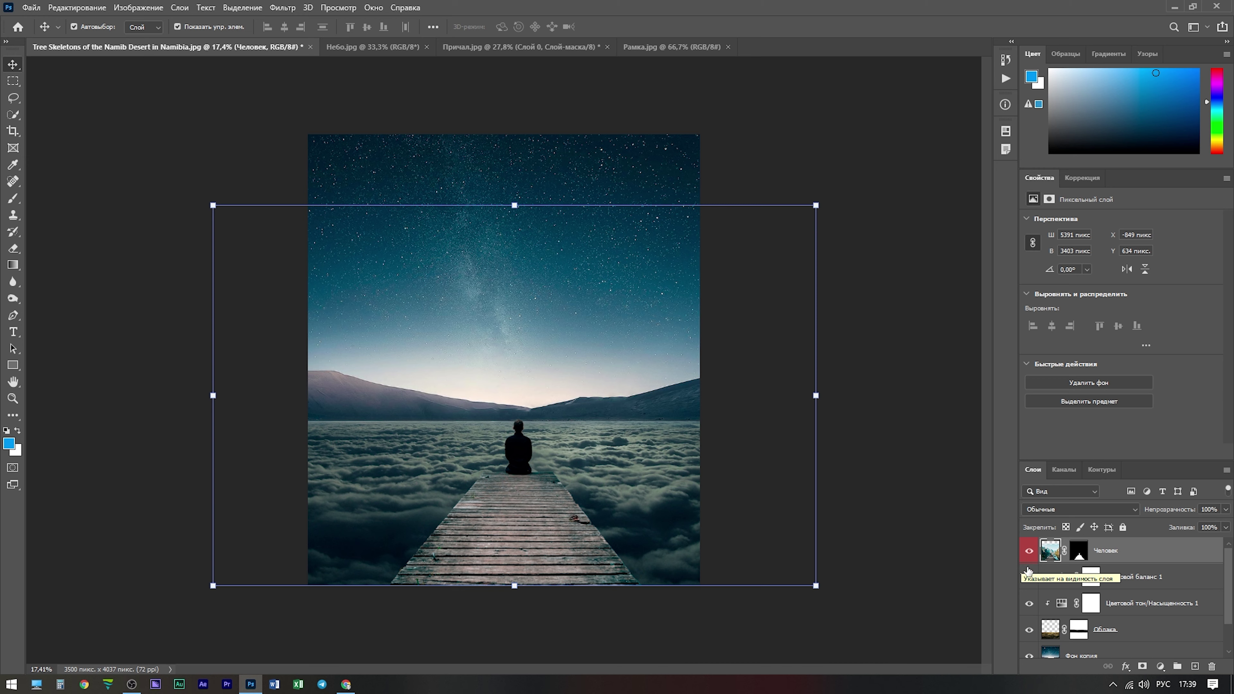
# - Tag the Облака layer blue and add an empty layer above Цветовой баланс 1
pyautogui.click(1145, 630)
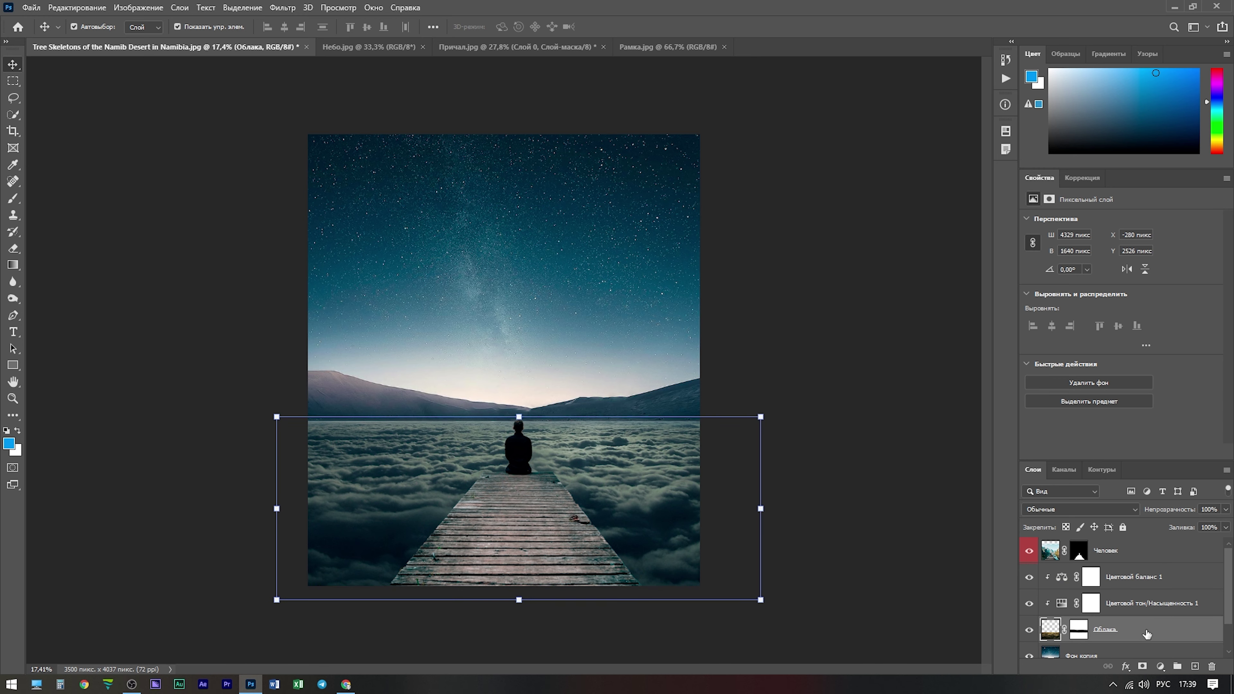
pyautogui.rightClick(1146, 631)
pyautogui.click(1107, 563)
pyautogui.click(1166, 580)
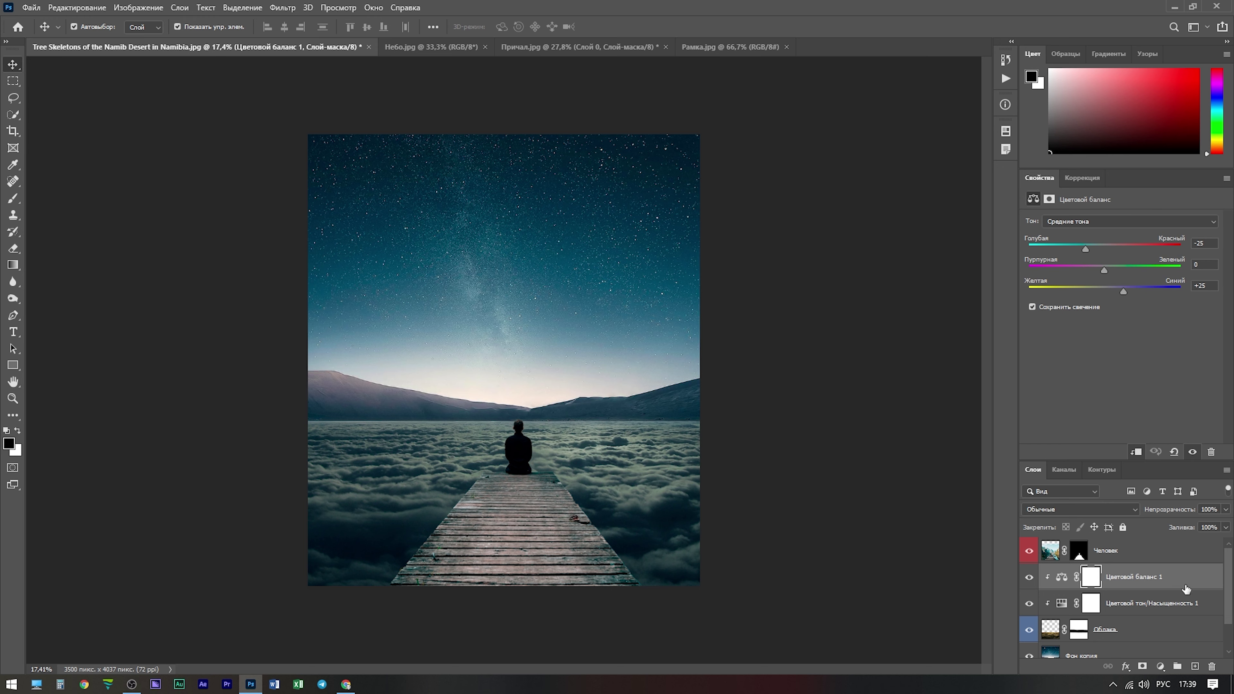
pyautogui.click(1195, 667)
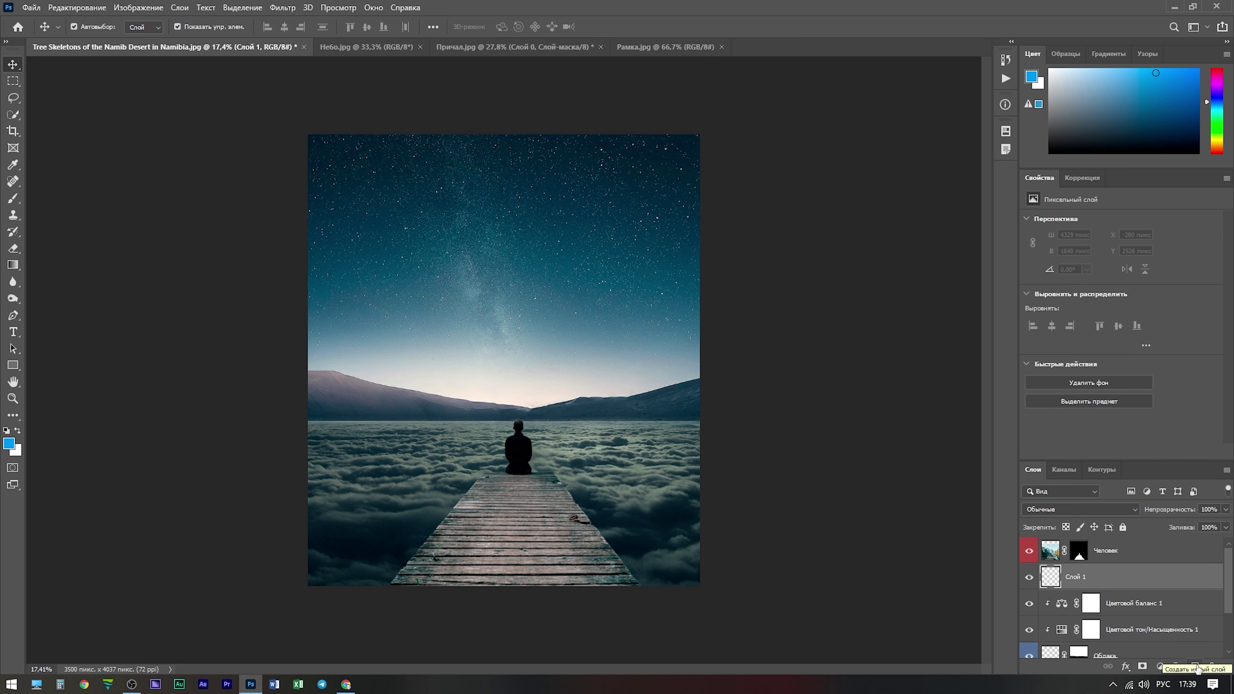
# - Set up a soft round brush at 40% opacity, 60% flow and 1811 px size
pyautogui.click(12, 198)
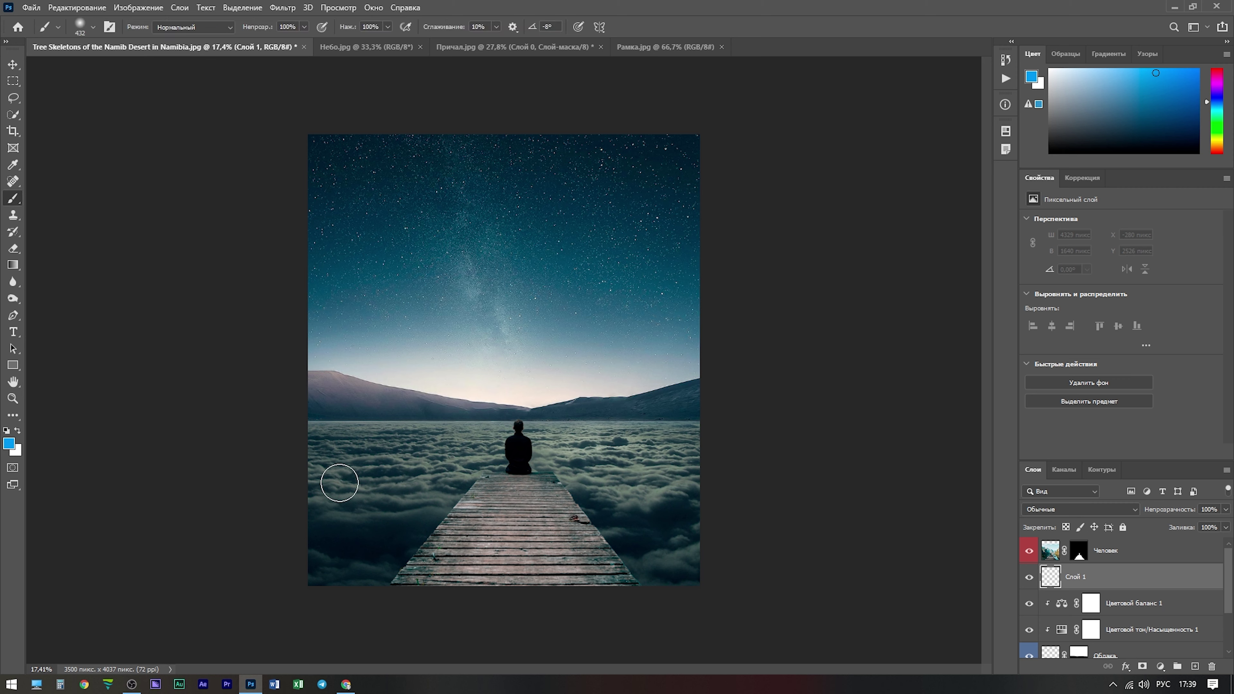
pyautogui.click(287, 26)
pyautogui.write('40')
pyautogui.press('Tab')
pyautogui.write('60')
pyautogui.rightClick(373, 170)
pyautogui.moveTo(505, 234); pyautogui.dragTo(566, 234)
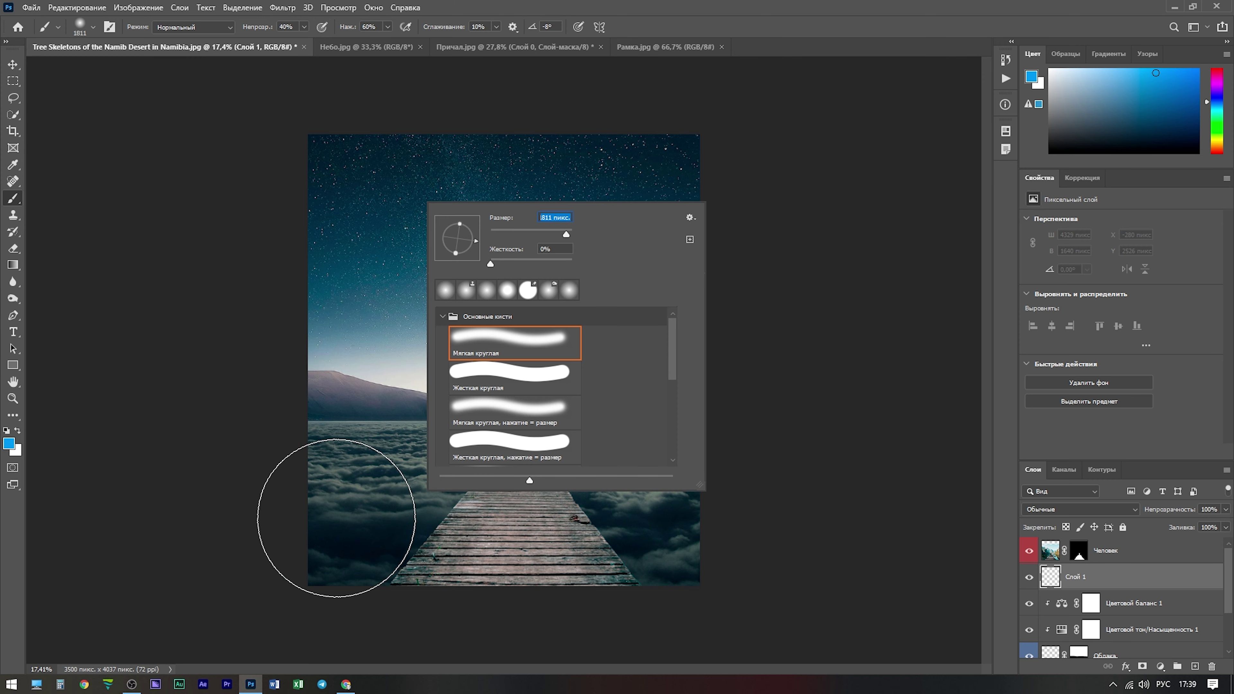
pyautogui.press('Return')
# - Paint soft black dabs over the lower-left and right-edge clouds
pyautogui.click(316, 591)
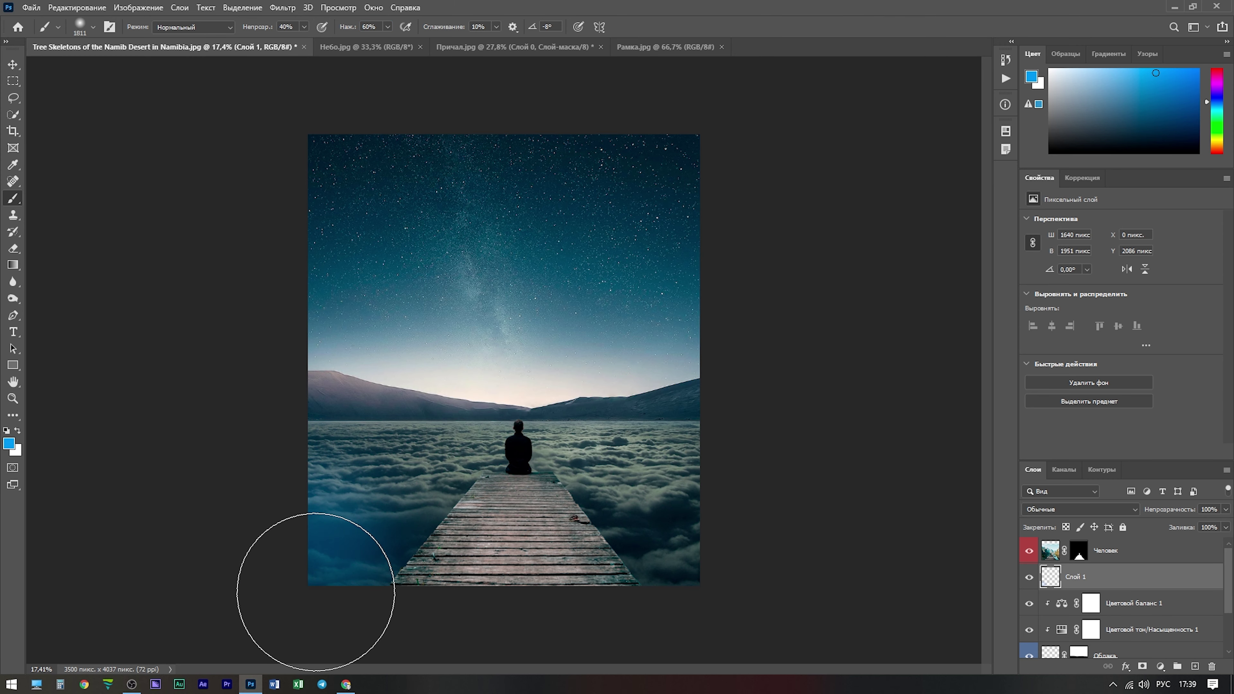
pyautogui.hotkey('ctrl', 'z')
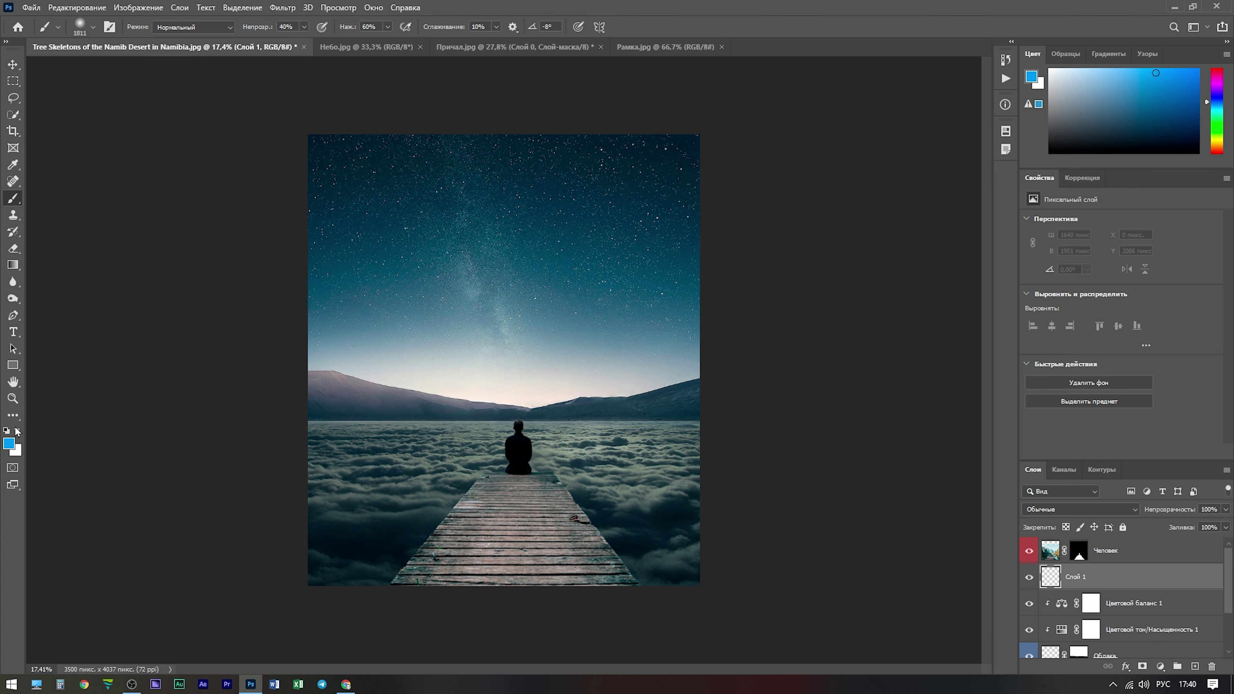
pyautogui.click(7, 431)
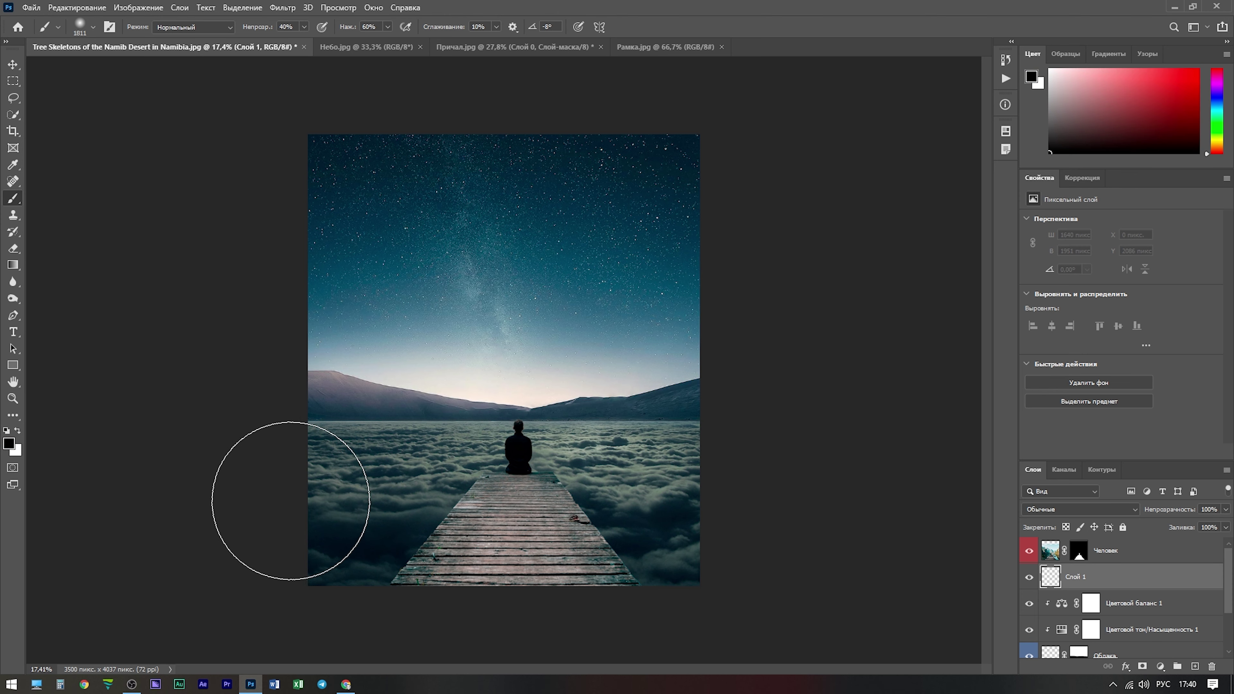
pyautogui.click(335, 520)
pyautogui.click(690, 486)
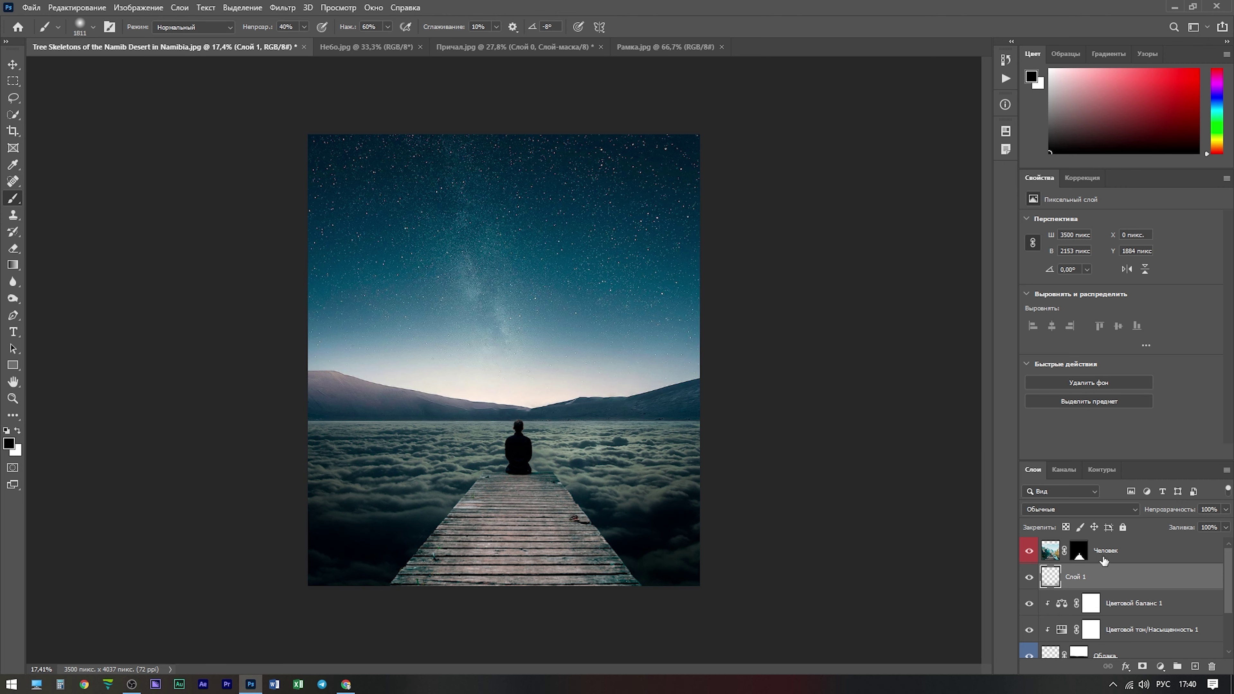
pyautogui.click(1168, 562)
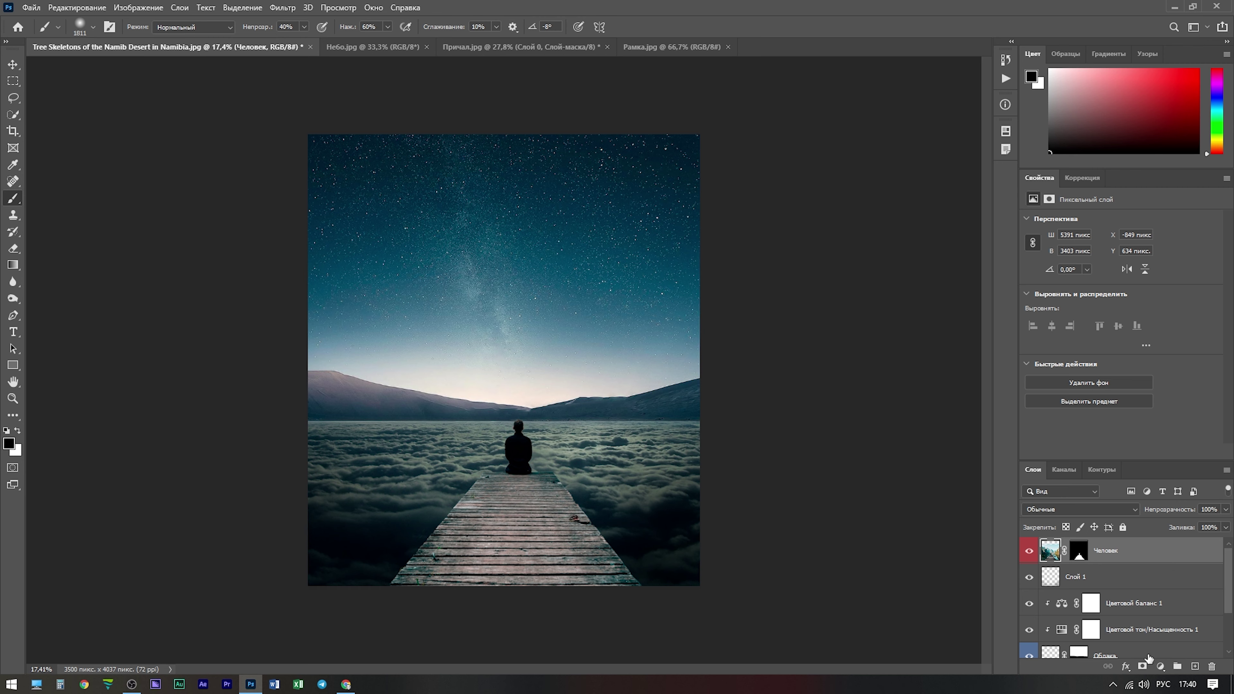
# - Add a Curves layer clipped to Человек and pull the curve down to darken it
pyautogui.click(1161, 666)
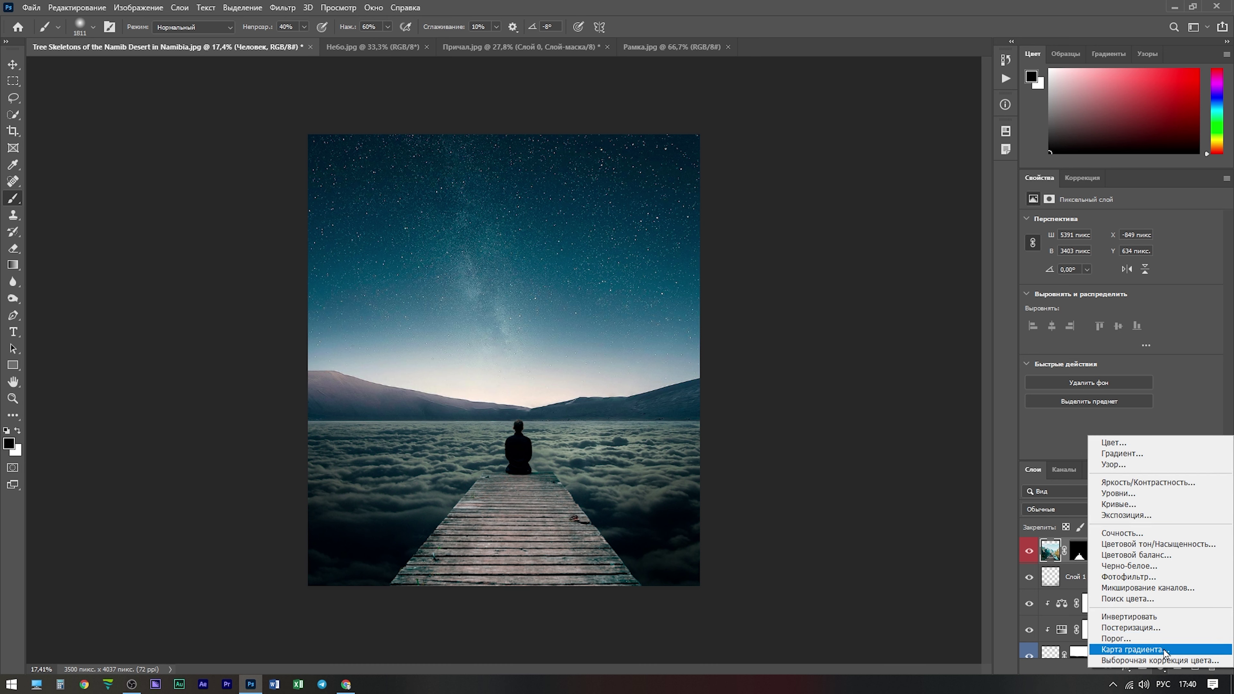
pyautogui.click(1181, 504)
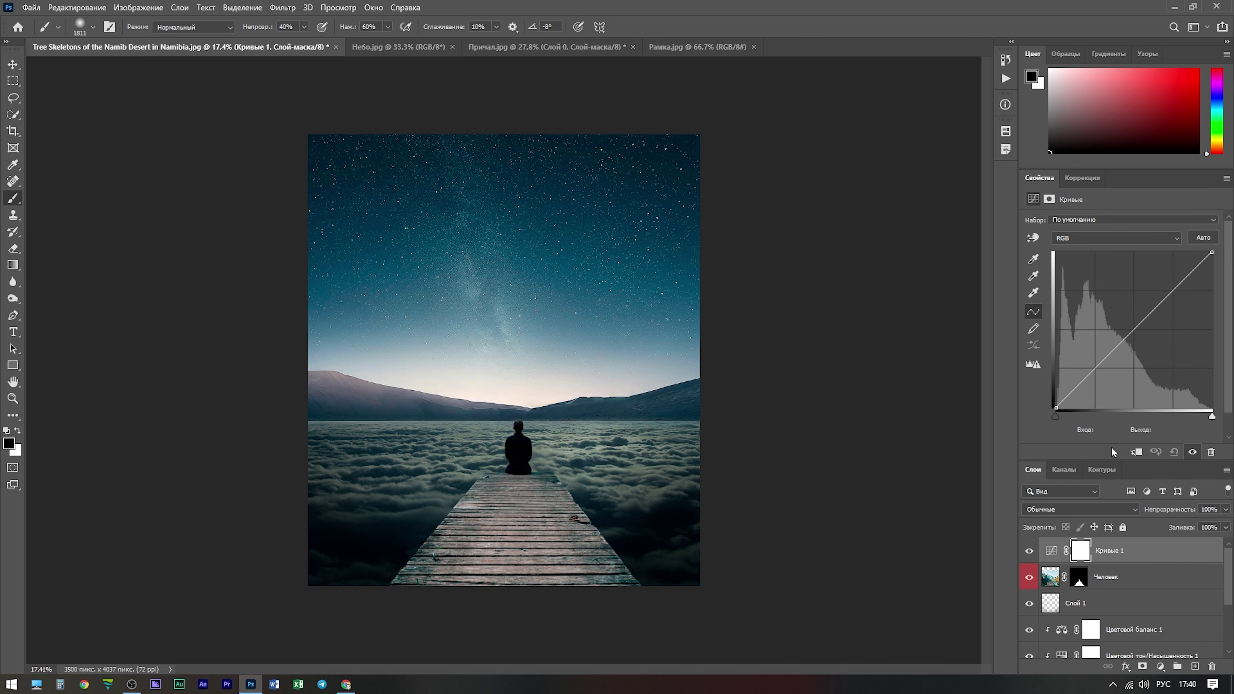
pyautogui.click(1136, 452)
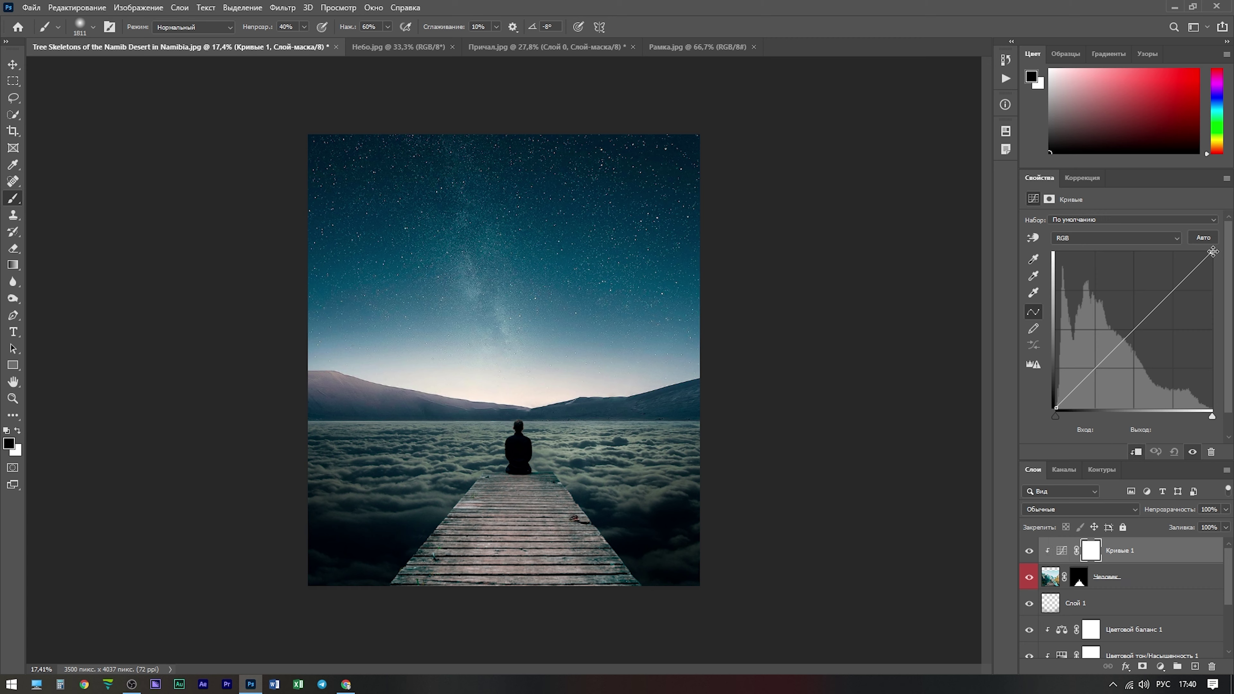
pyautogui.moveTo(1212, 253); pyautogui.dragTo(1223, 321)
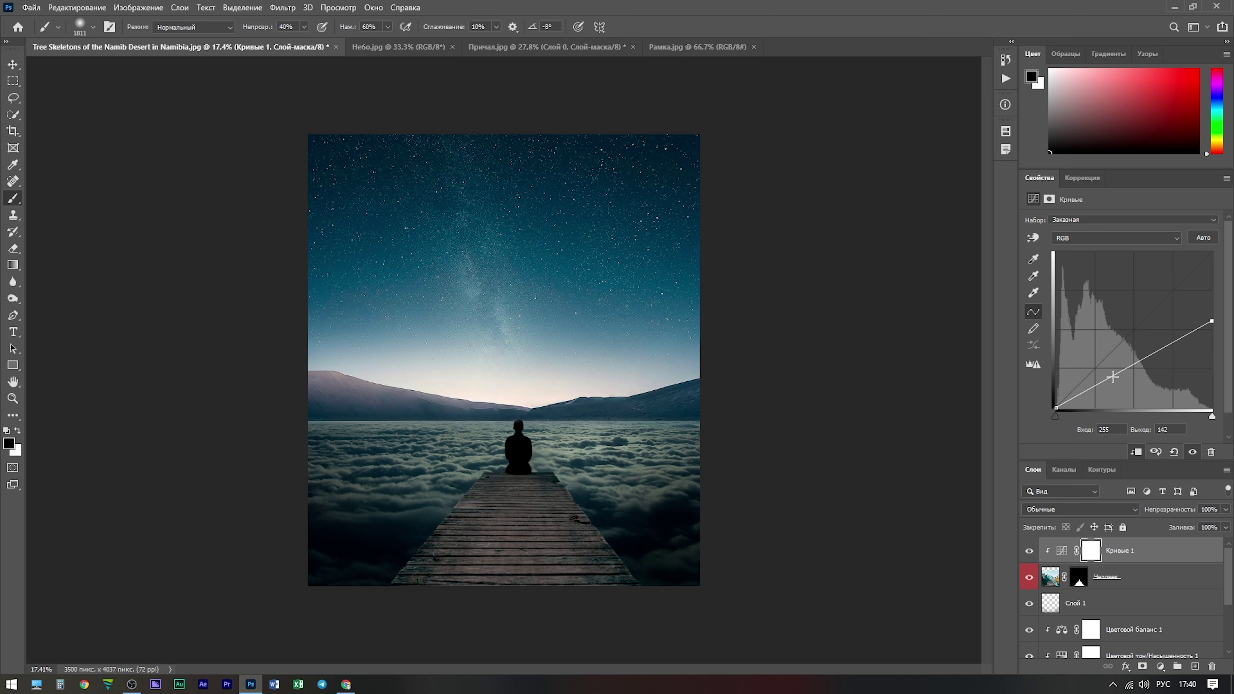
pyautogui.moveTo(1112, 376); pyautogui.dragTo(1121, 379)
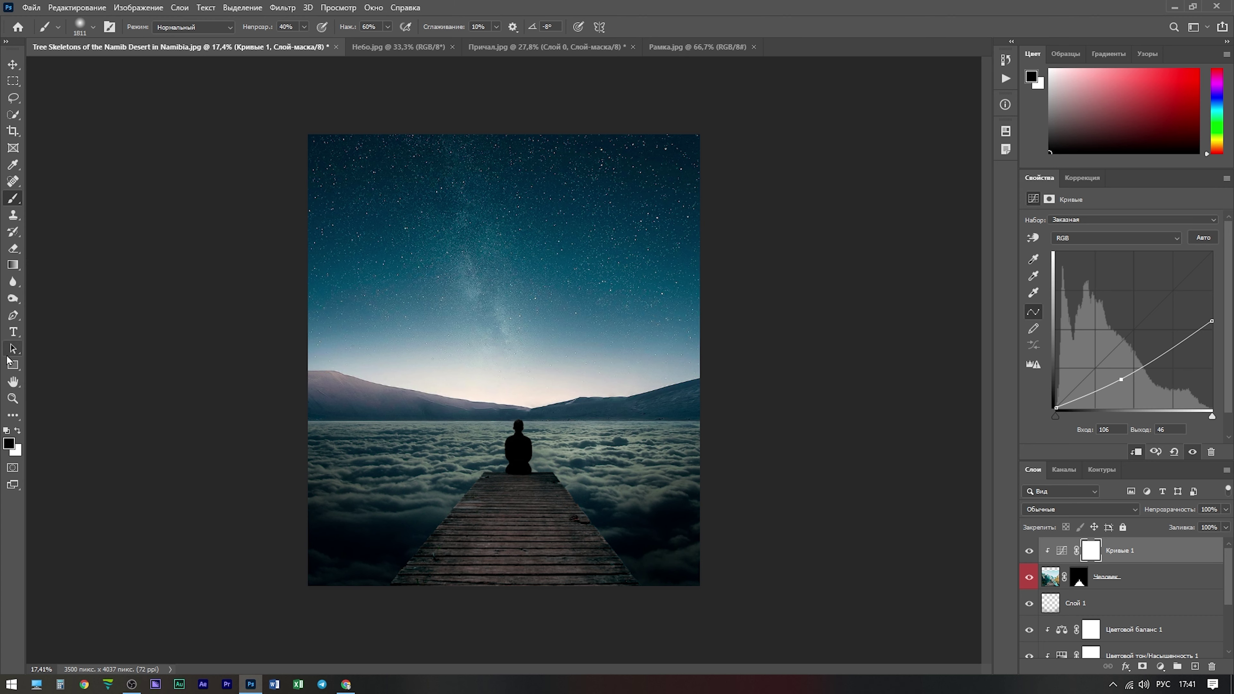
# - Paint black on the Curves mask over the pier with a 70% flow, ~193 px brush
pyautogui.click(264, 30)
pyautogui.press('Tab')
pyautogui.write('70')
pyautogui.rightClick(473, 528)
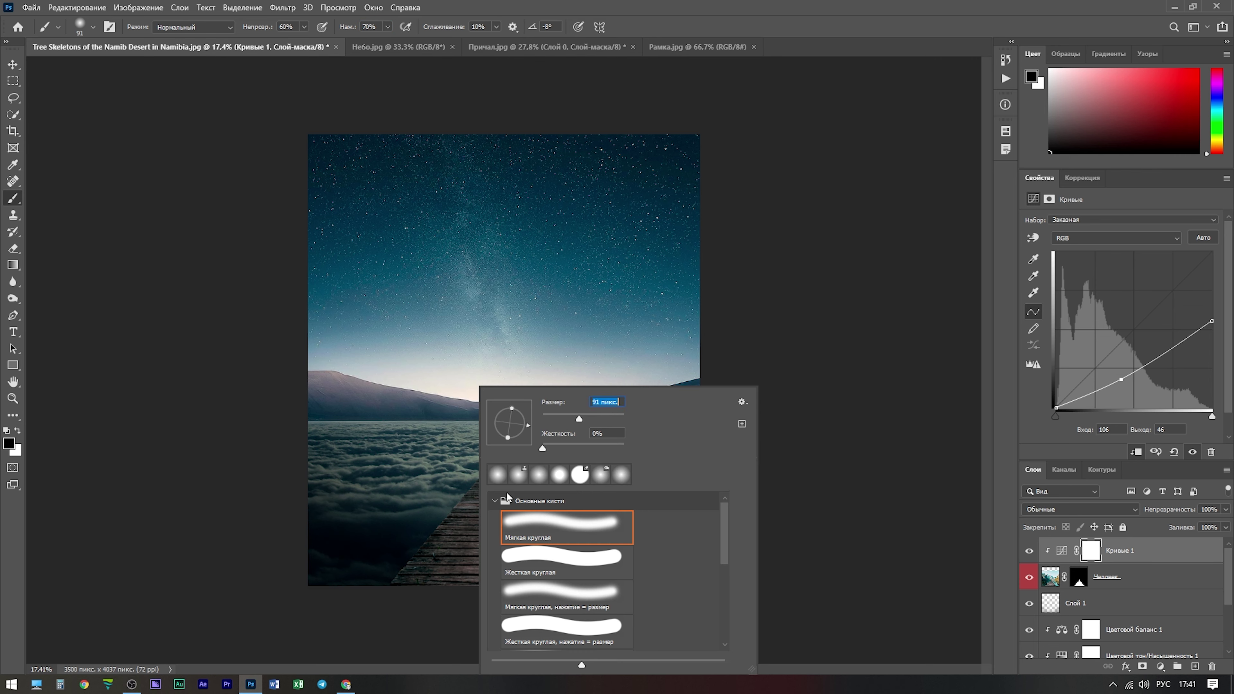
pyautogui.moveTo(599, 414); pyautogui.dragTo(603, 414)
pyautogui.press('Return')
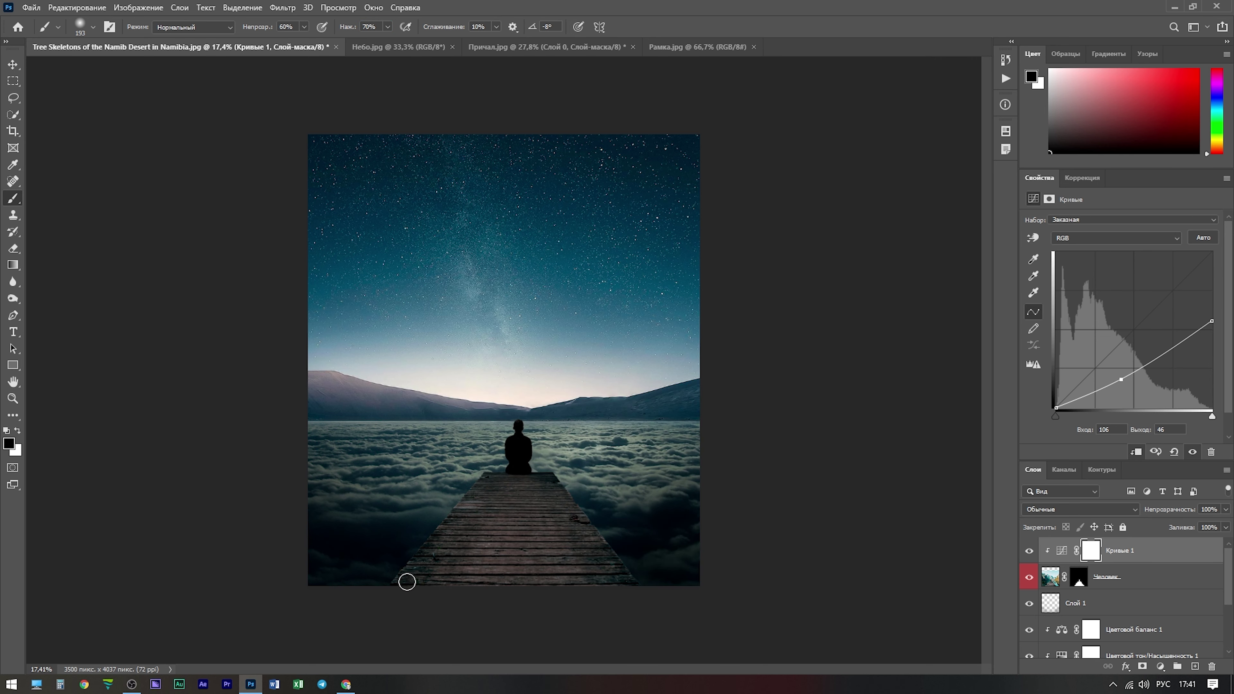
pyautogui.moveTo(422, 554); pyautogui.dragTo(410, 567)
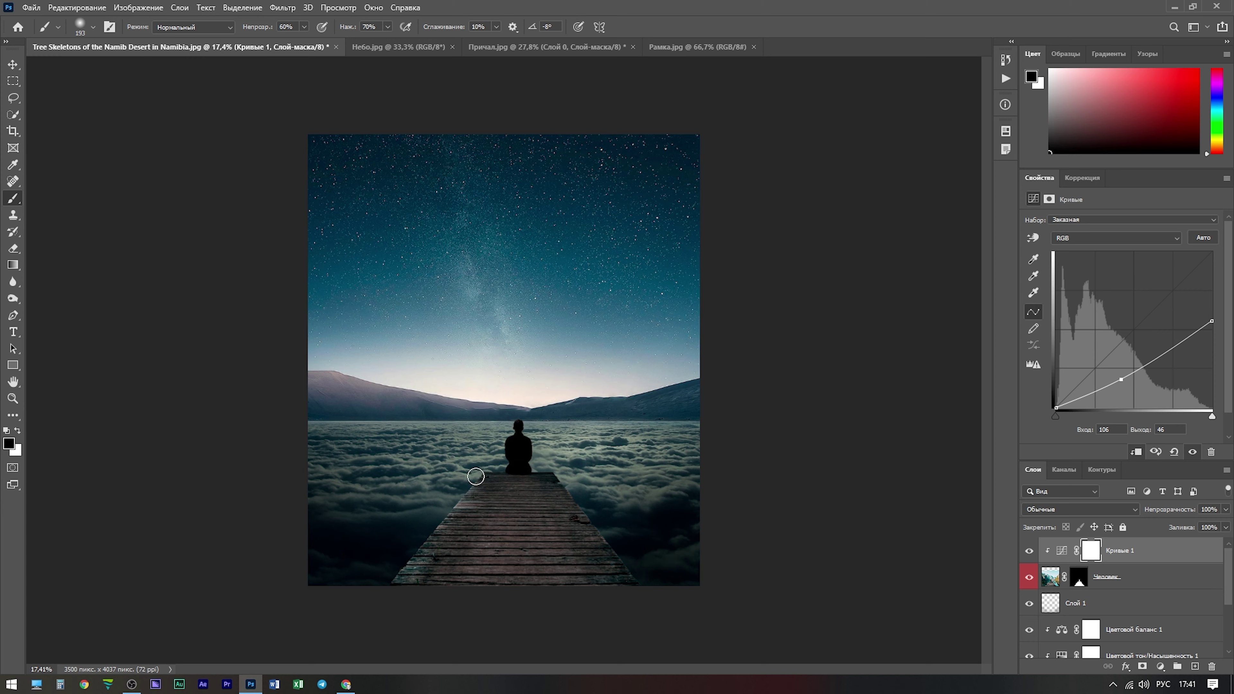
pyautogui.rightClick(576, 486)
pyautogui.press('Return')
pyautogui.moveTo(553, 510); pyautogui.dragTo(403, 588)
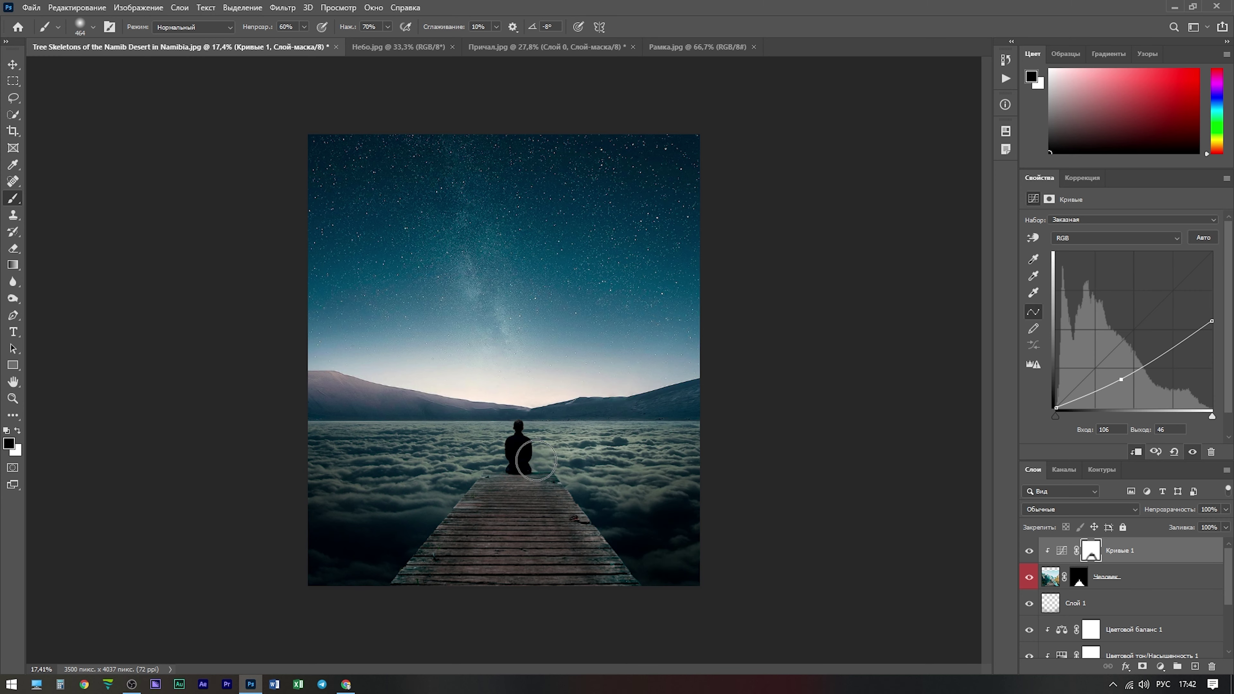
# - Select the wooden frame in Рамка.jpg with Quick Selection
pyautogui.click(692, 48)
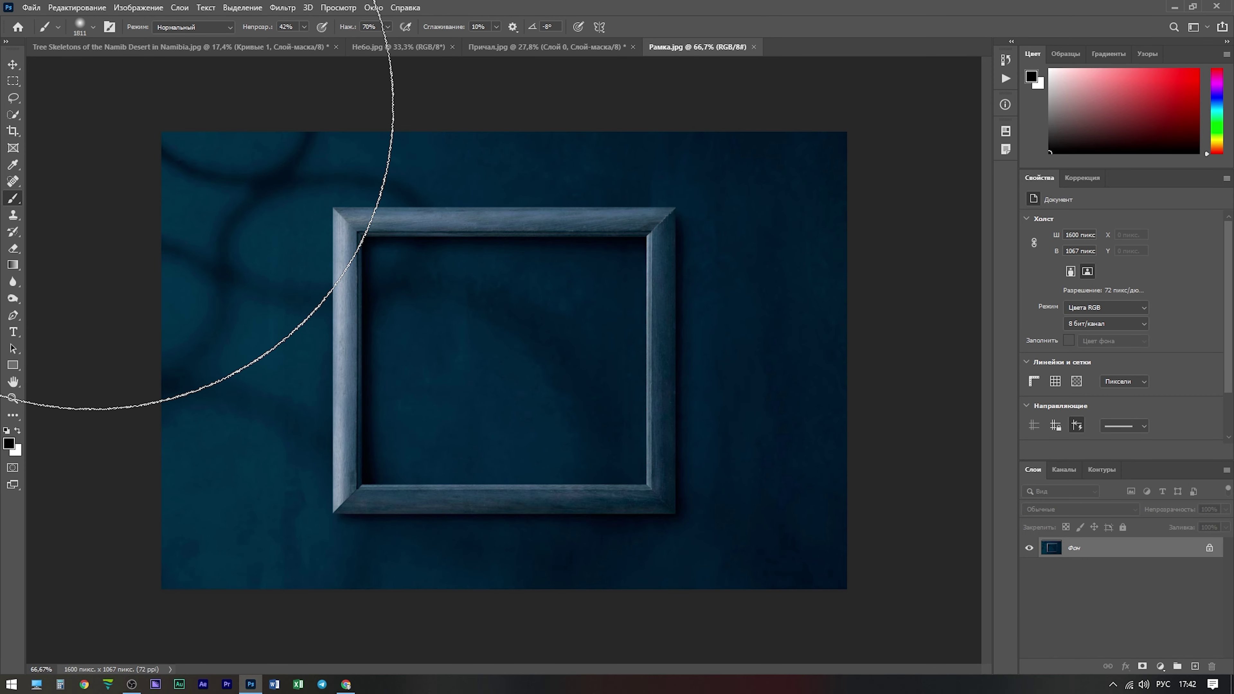
pyautogui.click(13, 114)
pyautogui.click(339, 410)
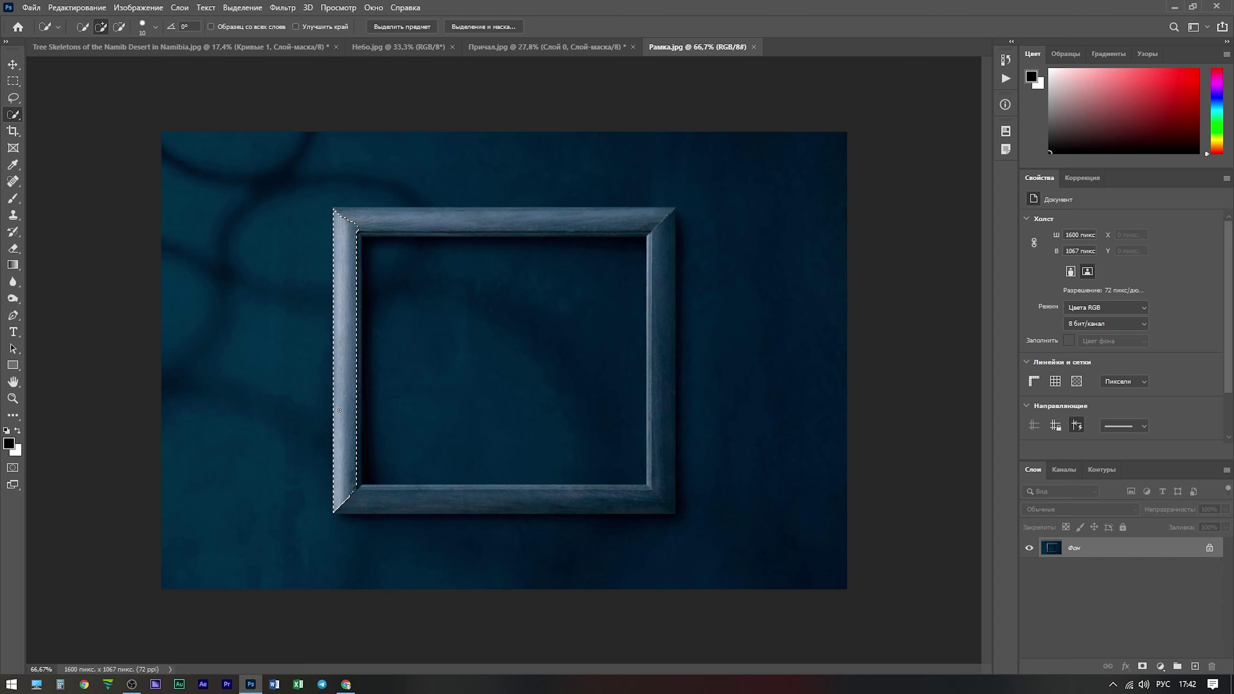
pyautogui.scroll(5, 369, 253)
pyautogui.scroll(-2, 358, 171)
pyautogui.scroll(-5, 311, 341)
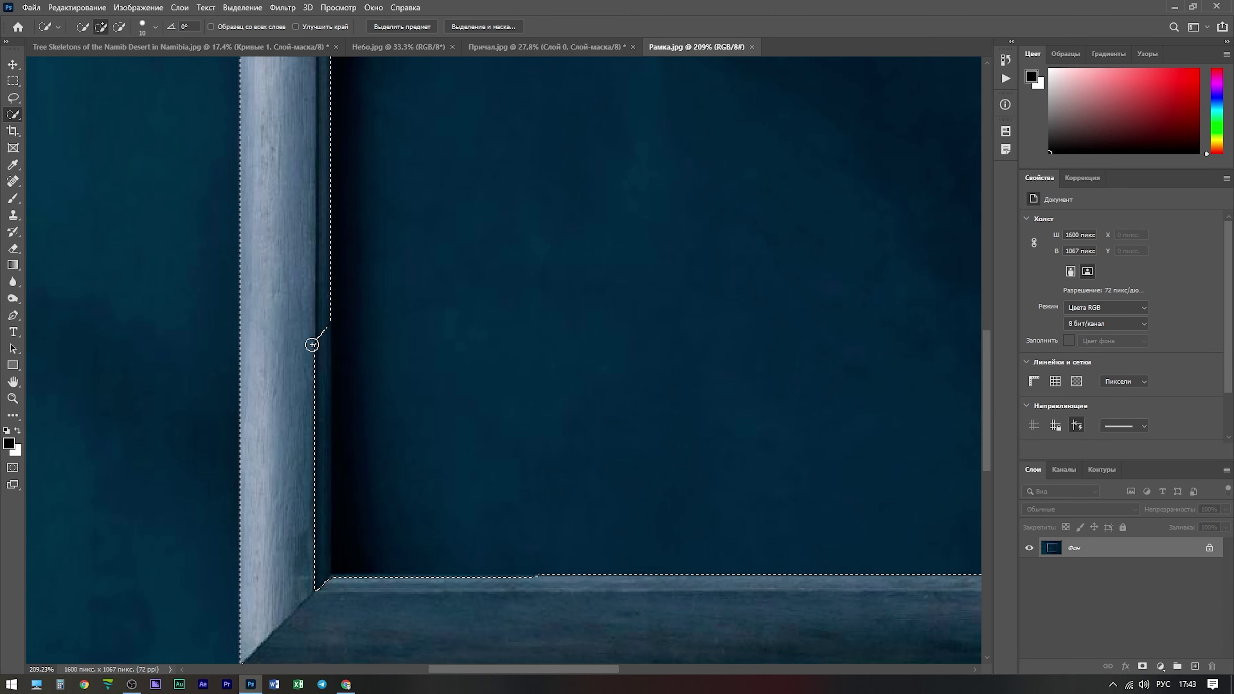
pyautogui.moveTo(457, 582); pyautogui.dragTo(345, 601)
pyautogui.scroll(-1, 344, 600)
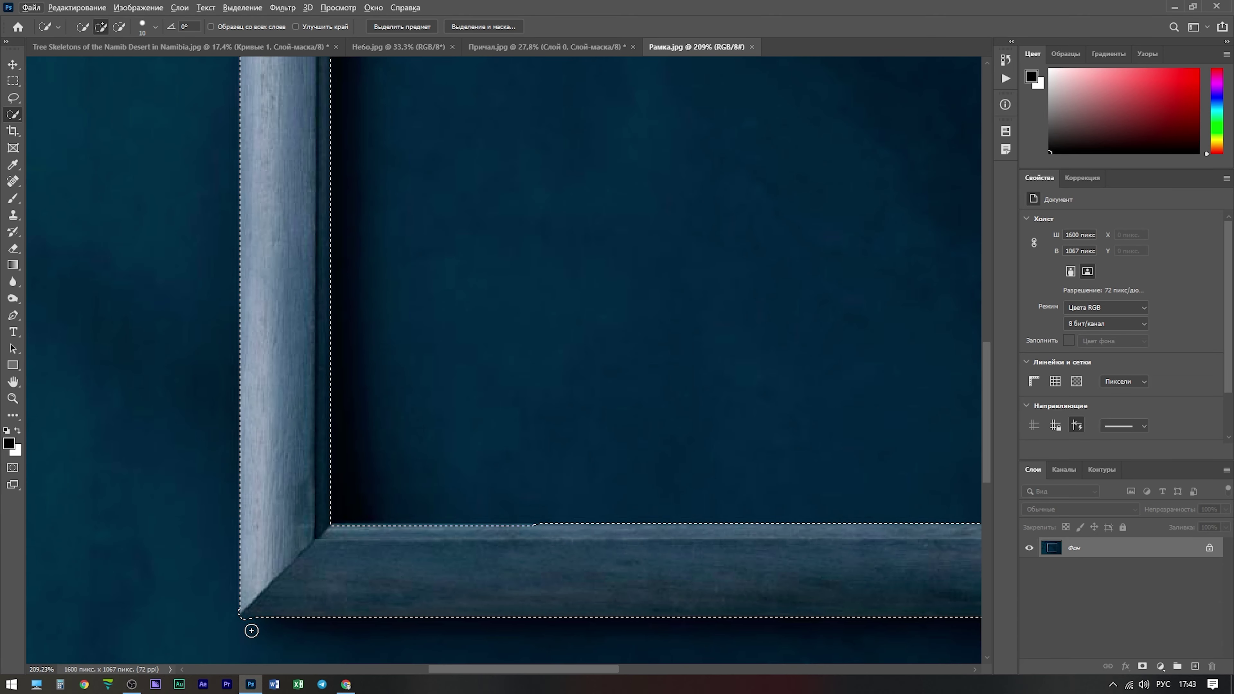
pyautogui.scroll(10, 716, 551)
pyautogui.hscroll(-5, 708, 416)
pyautogui.scroll(-5, 42, 109)
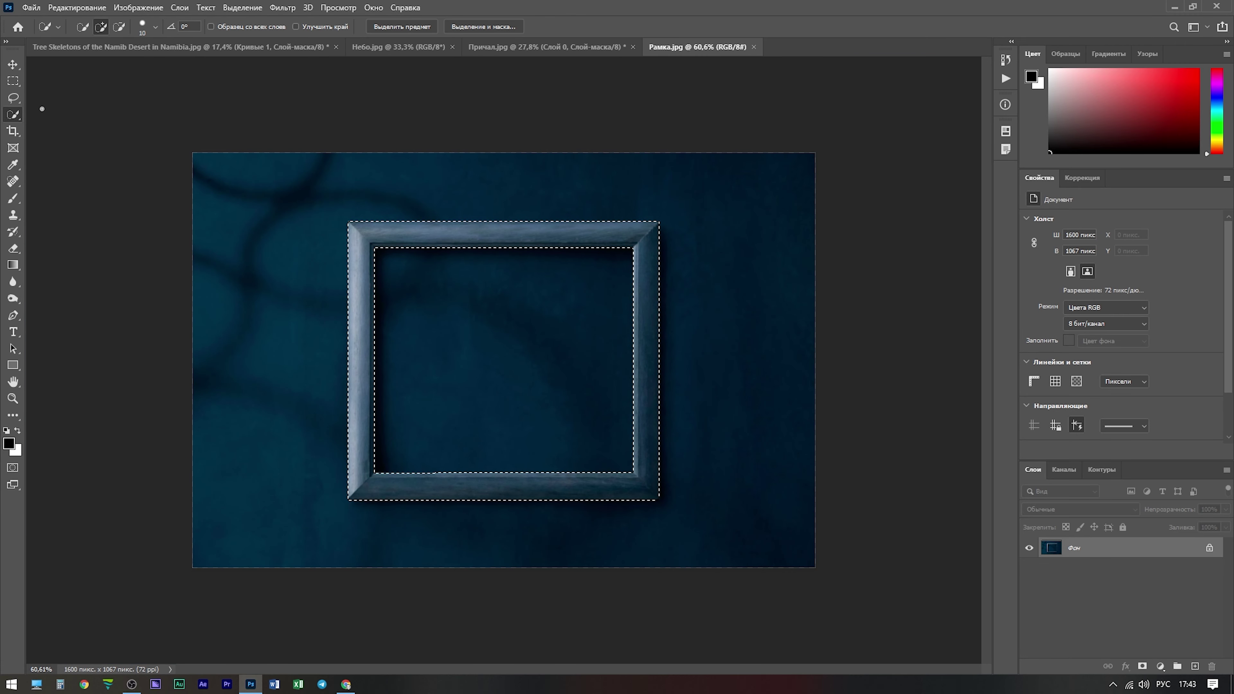
# - Drag the selected frame into the pier composition with the Move tool
pyautogui.click(14, 65)
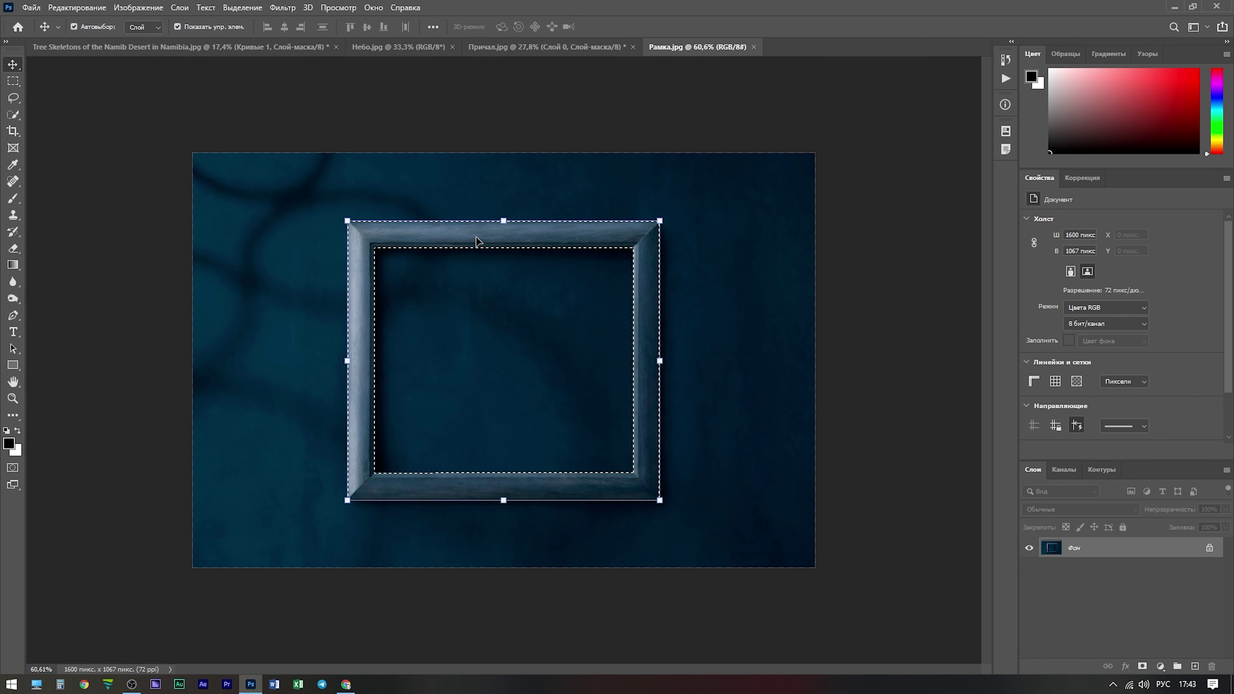
pyautogui.moveTo(477, 241); pyautogui.dragTo(207, 51)
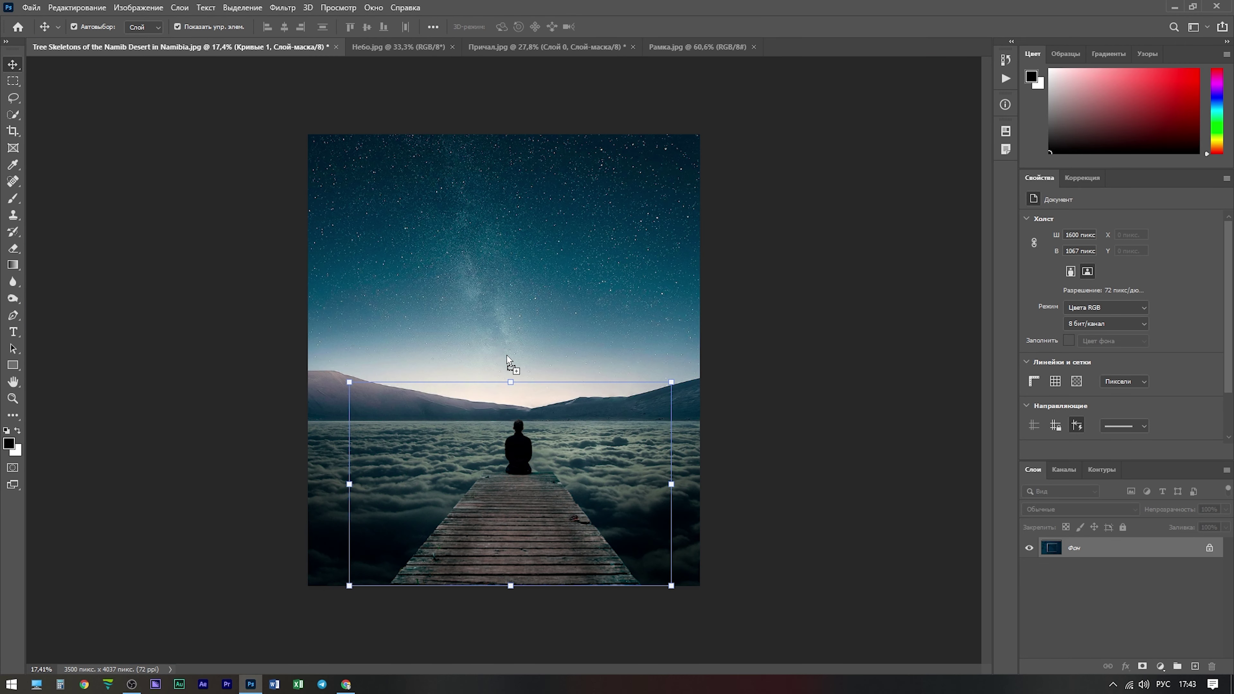
pyautogui.moveTo(507, 359); pyautogui.dragTo(517, 375)
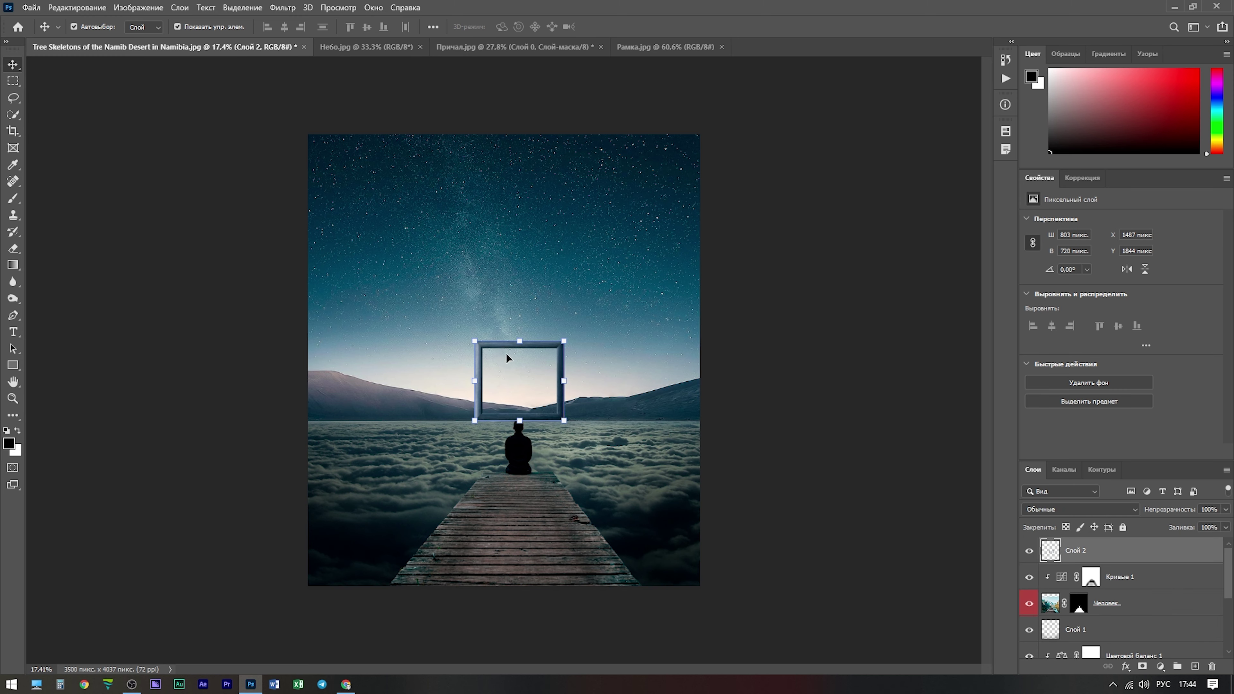
# - Enlarge the frame and rotate it into a diamond around the seated man
pyautogui.hotkey('ctrl', 't')
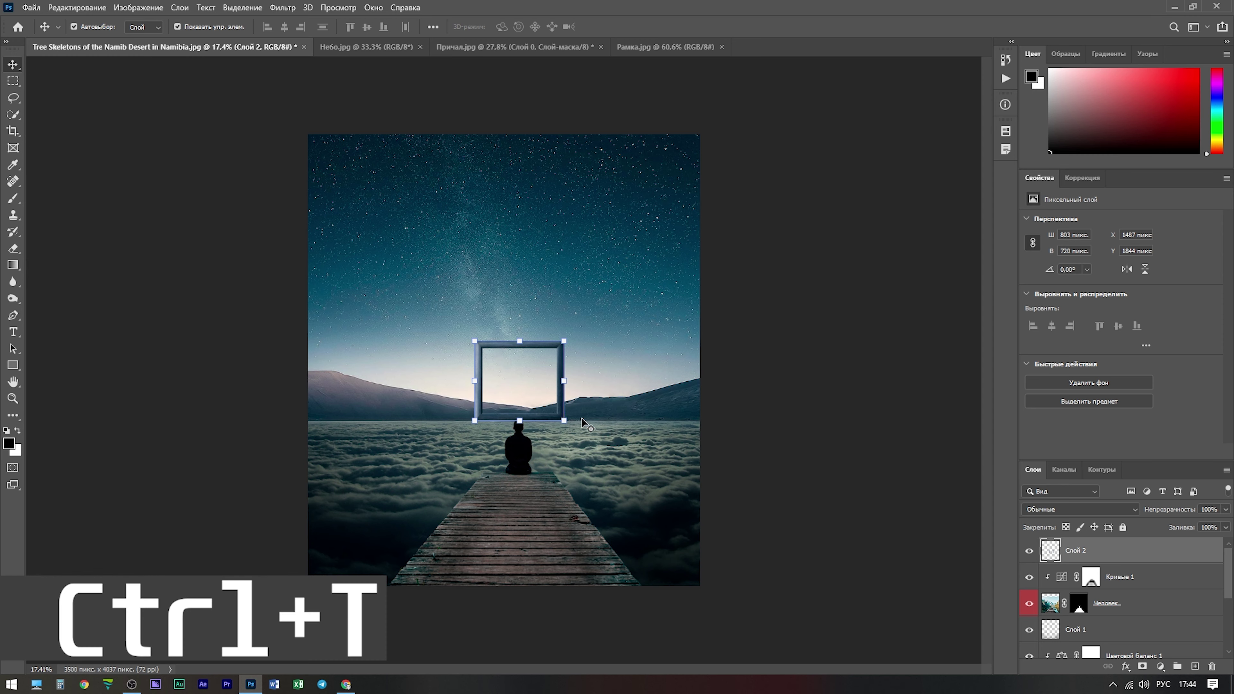
pyautogui.moveTo(563, 421); pyautogui.dragTo(673, 518)
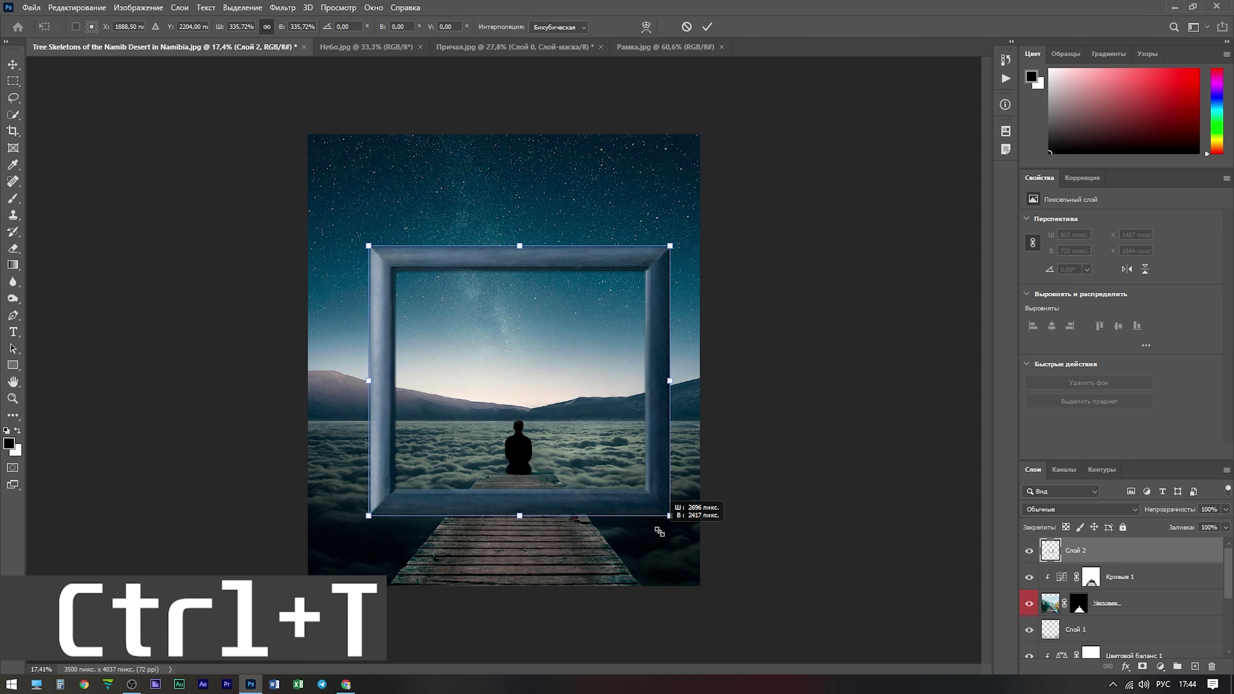
pyautogui.moveTo(690, 243); pyautogui.dragTo(187, 378)
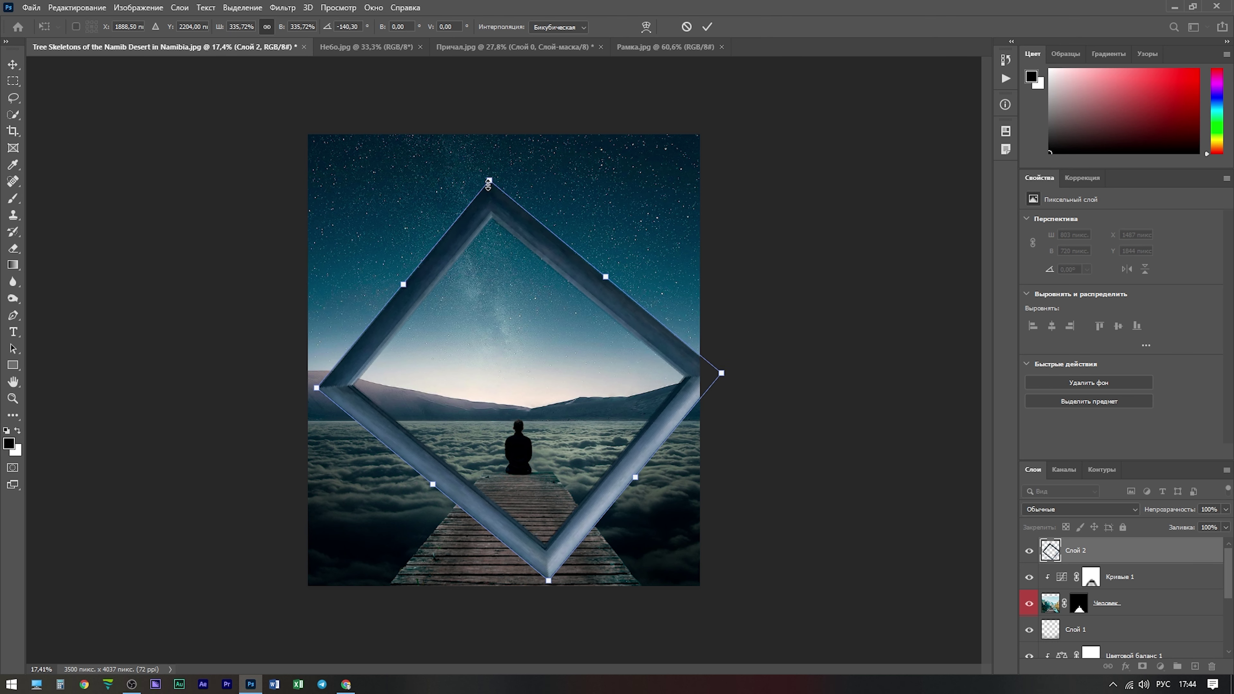
pyautogui.moveTo(488, 183); pyautogui.dragTo(490, 201)
pyautogui.moveTo(534, 256)
pyautogui.mouseDown()
pyautogui.moveTo(527, 307)
pyautogui.moveTo(528, 268)
pyautogui.mouseUp()
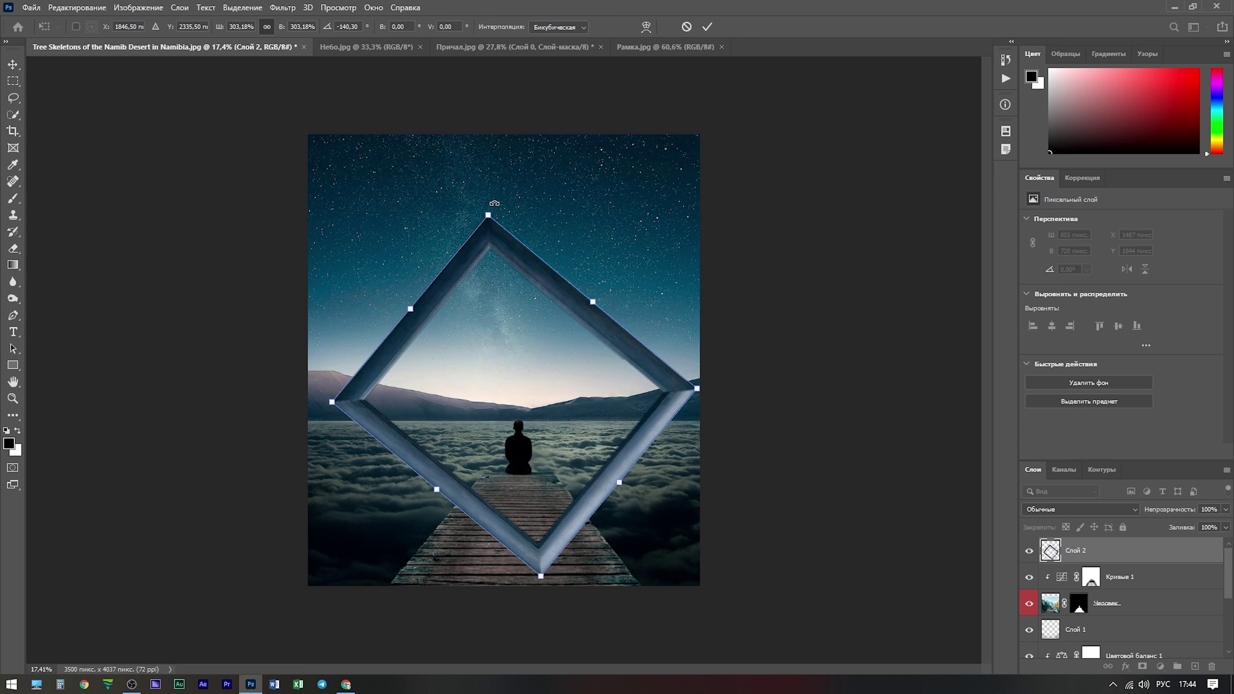
# - Fine-tune the diamond's tilt, size and centring, apply it, and add a white layer mask
pyautogui.moveTo(494, 203)
pyautogui.mouseDown()
pyautogui.moveTo(501, 210)
pyautogui.moveTo(252, 324)
pyautogui.moveTo(262, 528)
pyautogui.moveTo(500, 510)
pyautogui.moveTo(556, 545)
pyautogui.mouseUp()
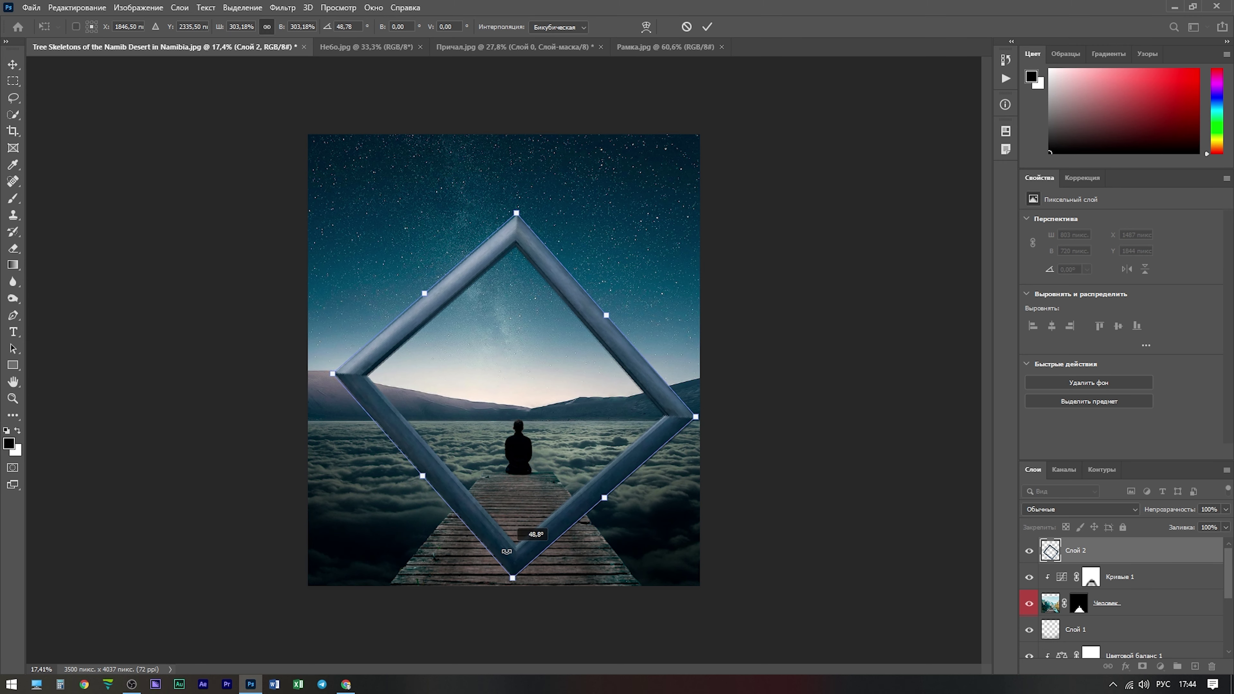
pyautogui.moveTo(594, 504); pyautogui.dragTo(581, 481)
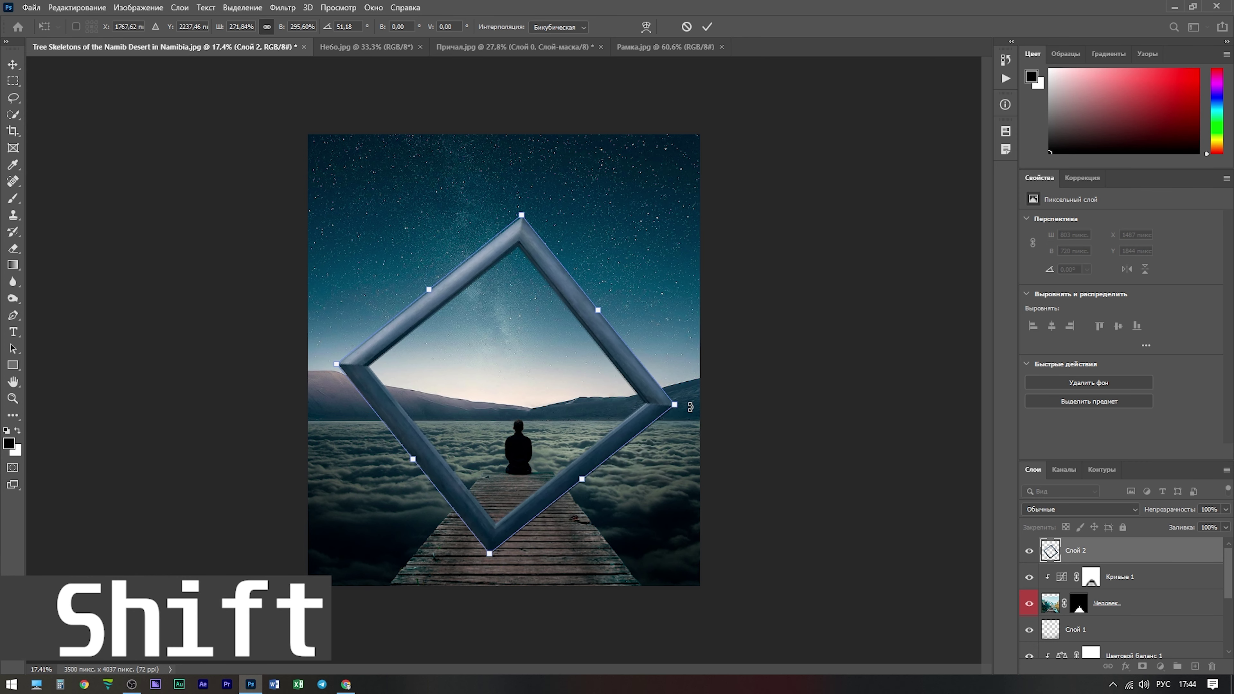
pyautogui.moveTo(690, 406); pyautogui.dragTo(696, 380)
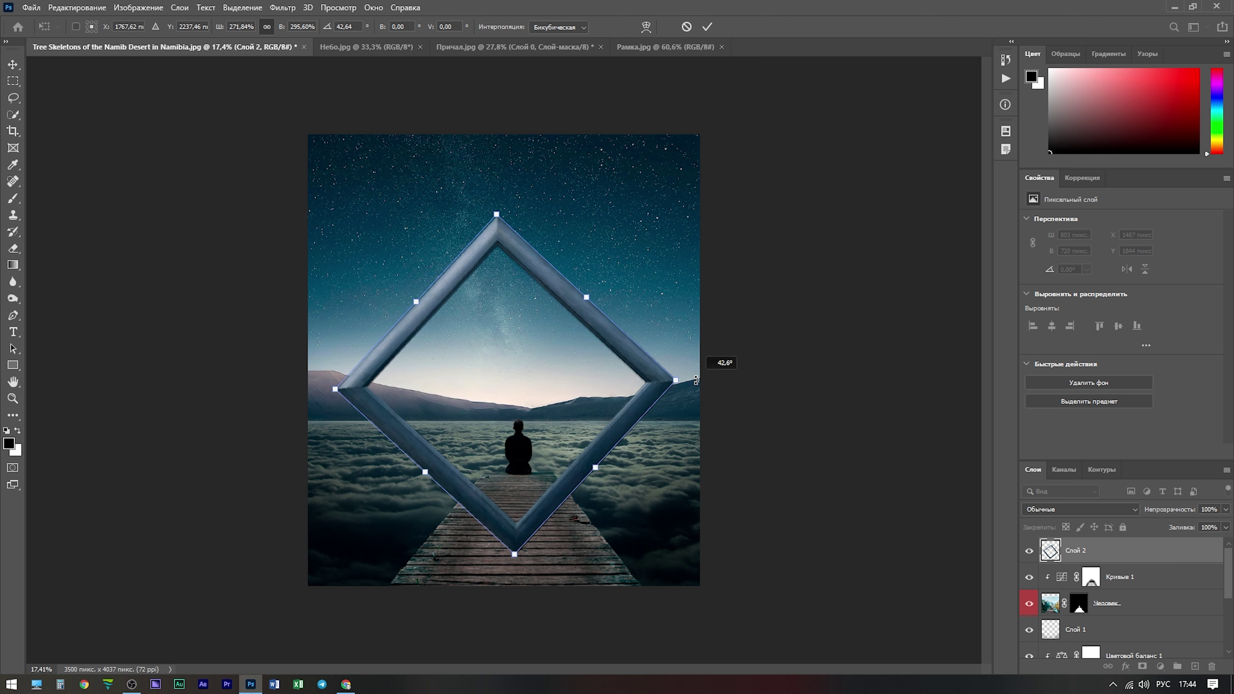
pyautogui.moveTo(696, 380); pyautogui.dragTo(270, 397)
pyautogui.moveTo(545, 280); pyautogui.dragTo(552, 294)
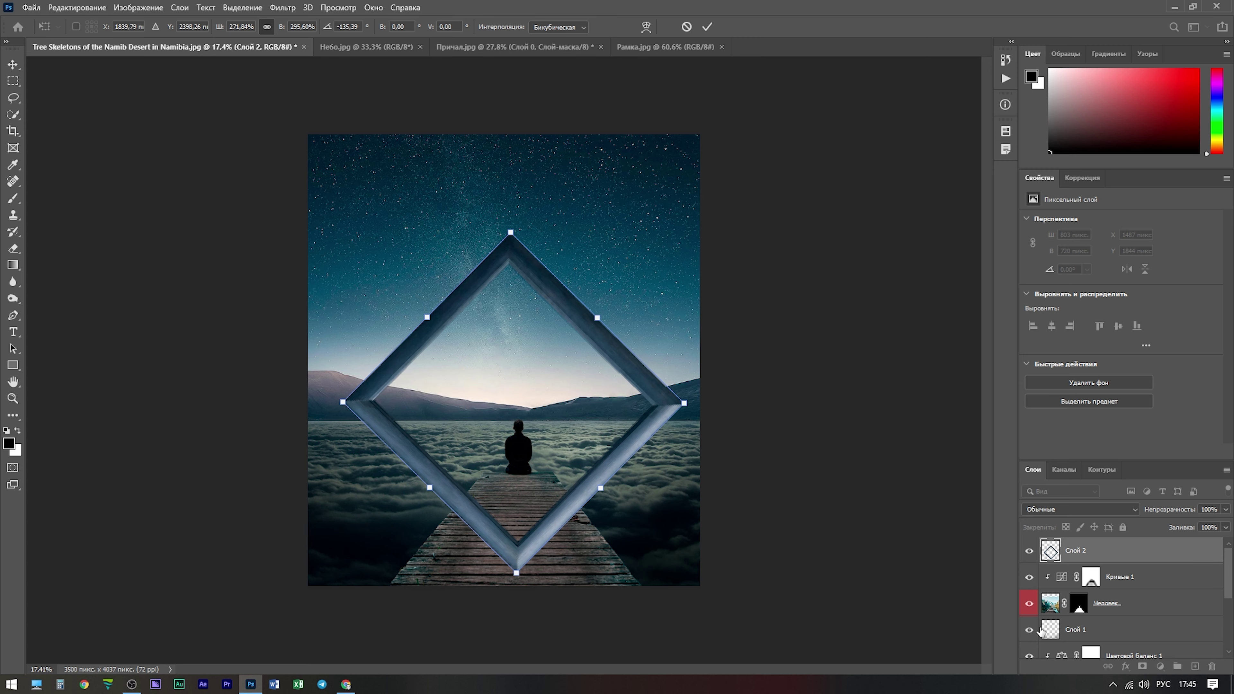
pyautogui.press('Return')
pyautogui.click(1143, 668)
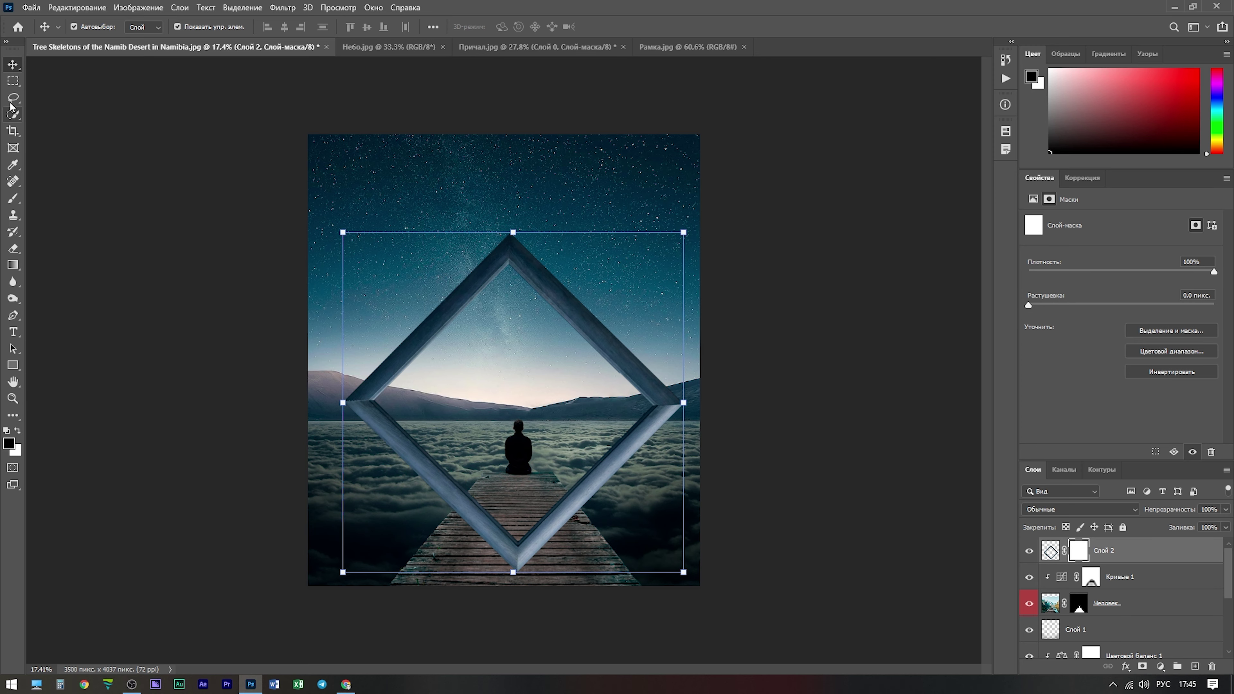
# - At 100% brush flow, mask out the frame bars crossing the pier and the right bar's lower end
pyautogui.click(13, 198)
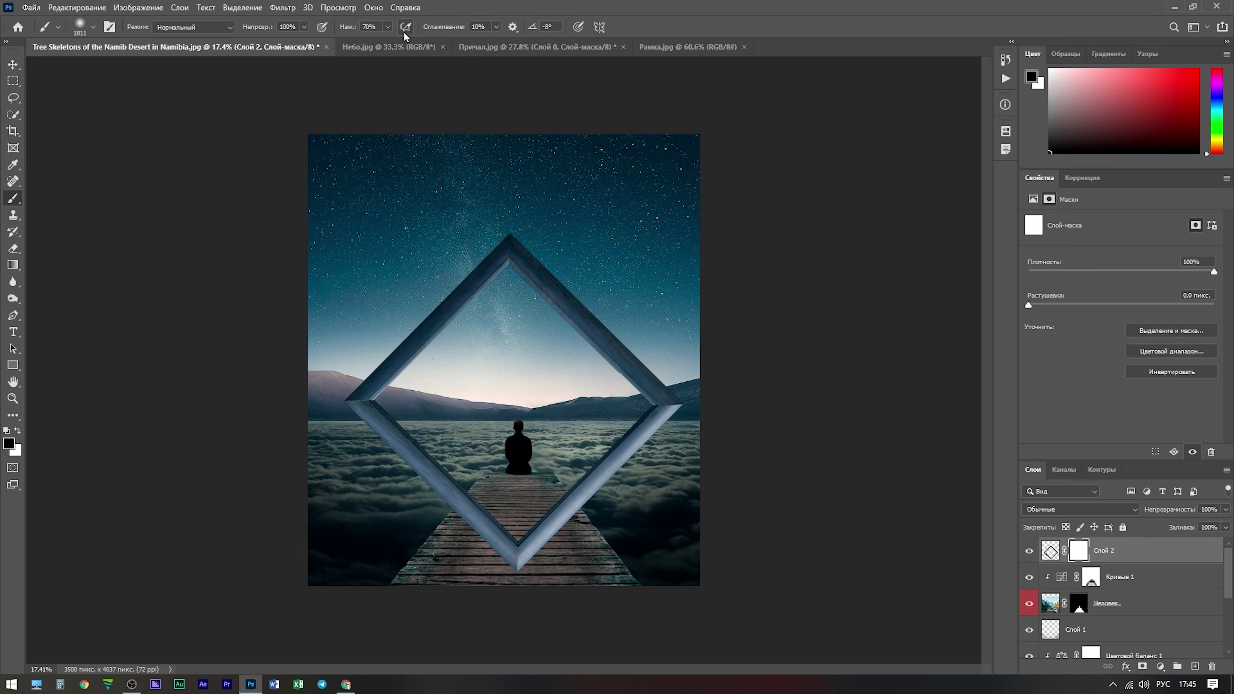
pyautogui.moveTo(347, 27); pyautogui.dragTo(360, 27)
pyautogui.scroll(5, 505, 530)
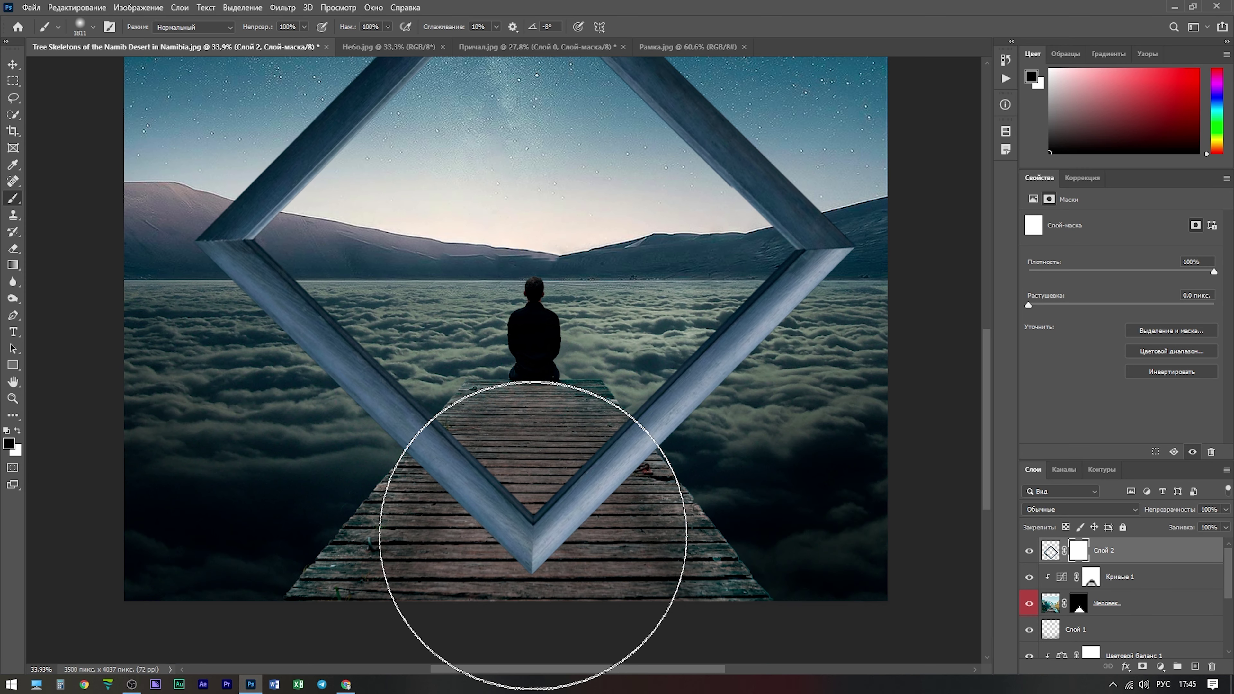
pyautogui.moveTo(513, 542)
pyautogui.mouseDown()
pyautogui.moveTo(386, 515)
pyautogui.moveTo(565, 523)
pyautogui.mouseUp()
pyautogui.rightClick(564, 525)
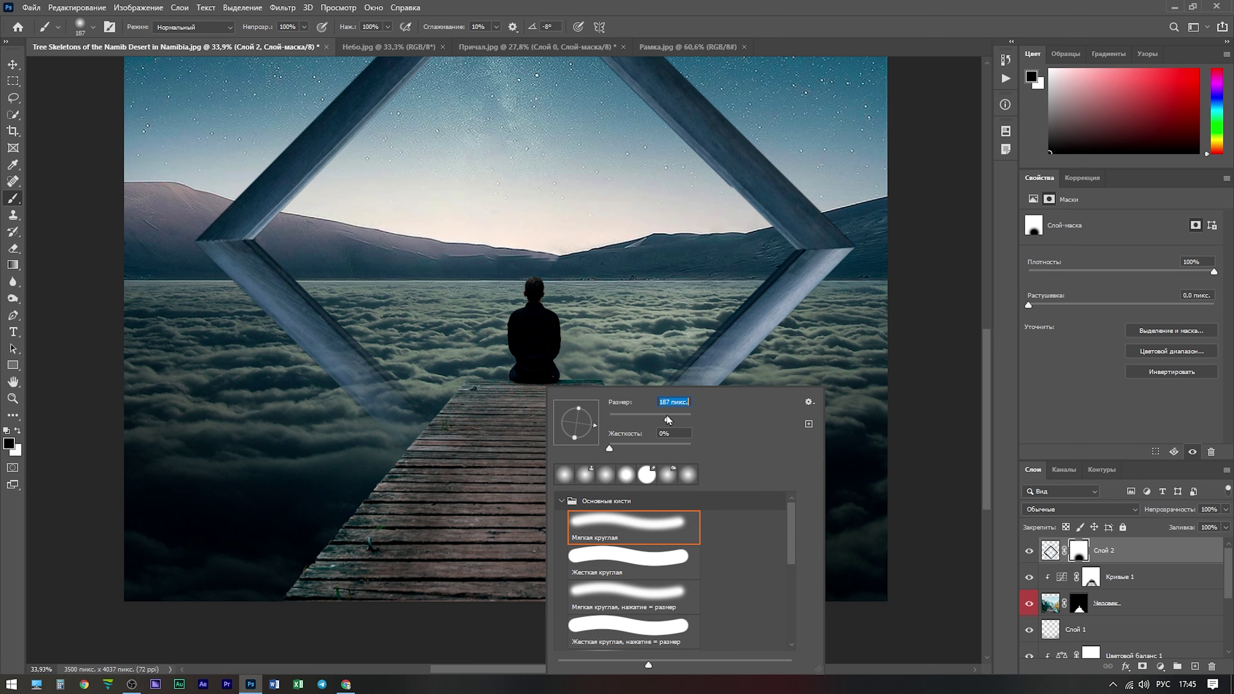
pyautogui.press('Escape')
pyautogui.moveTo(680, 403); pyautogui.dragTo(772, 348)
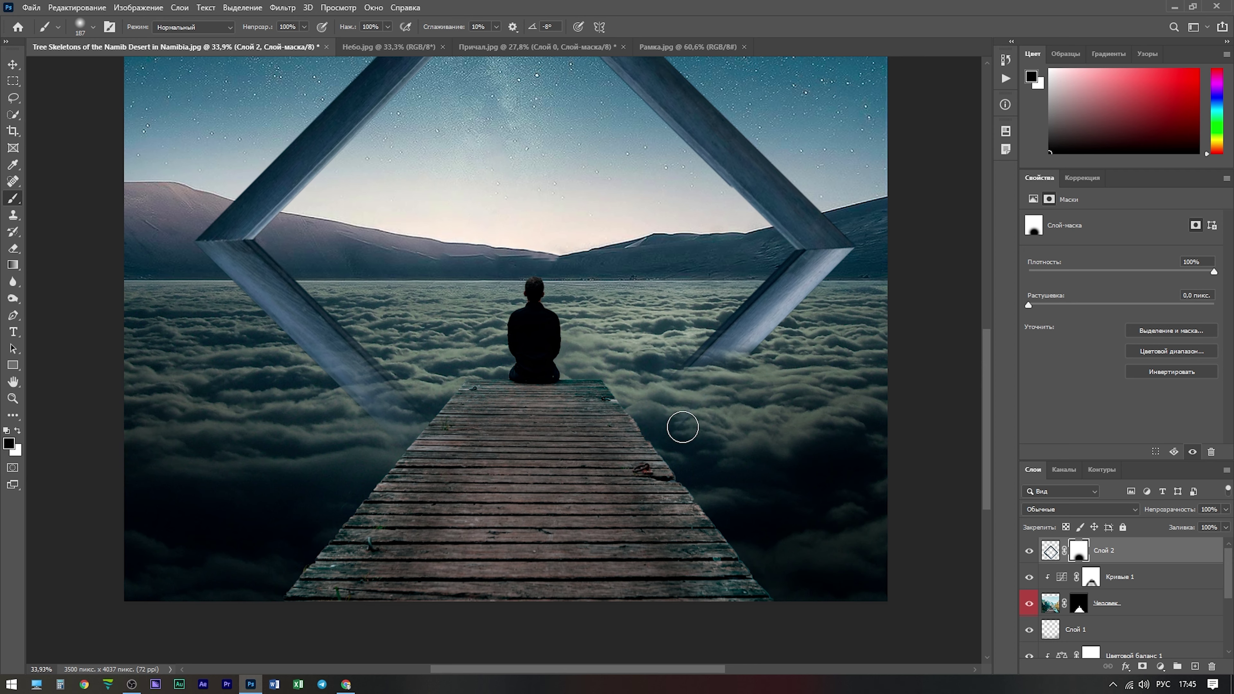
pyautogui.moveTo(700, 366); pyautogui.dragTo(749, 353)
pyautogui.scroll(5, 797, 343)
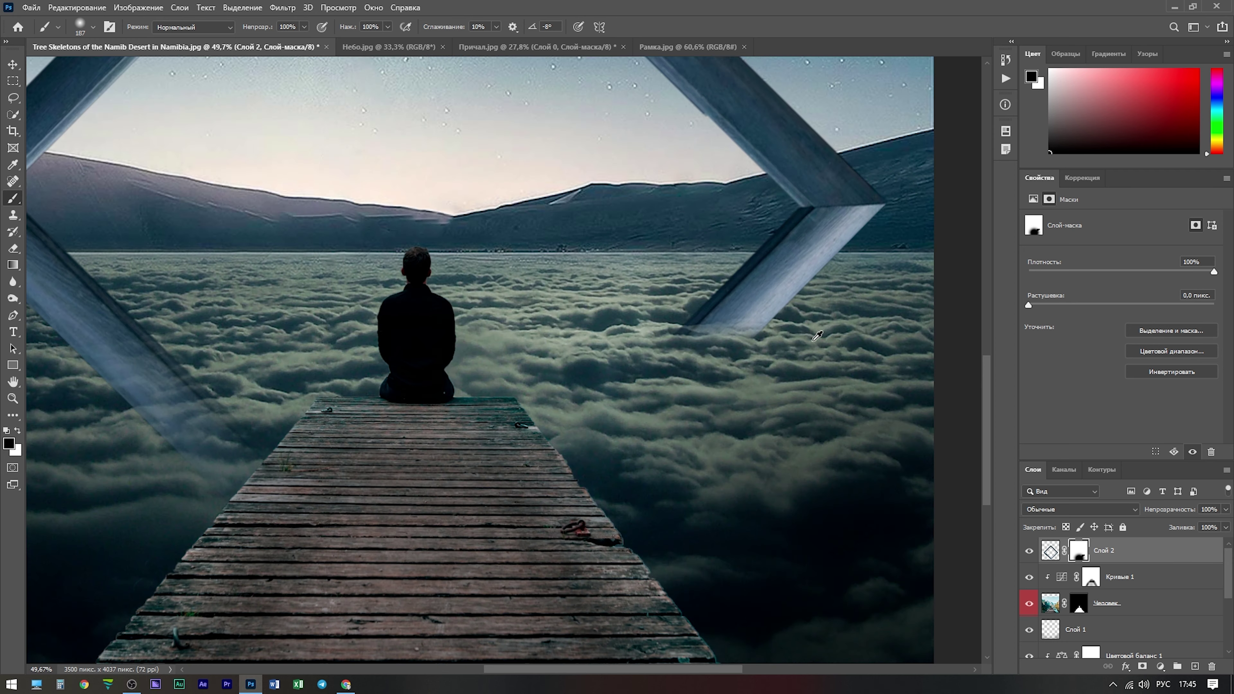
# - Raise brush hardness to about 48% and fade the left bar's lower end into the clouds
pyautogui.rightClick(849, 429)
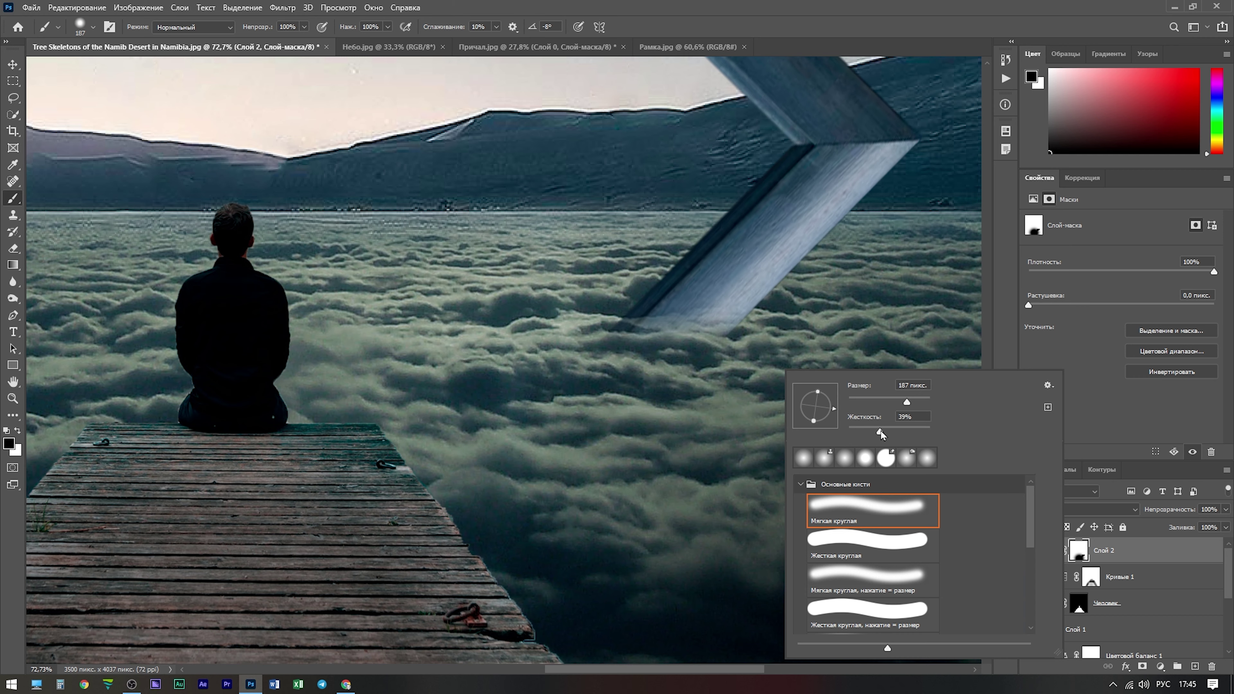
pyautogui.click(744, 406)
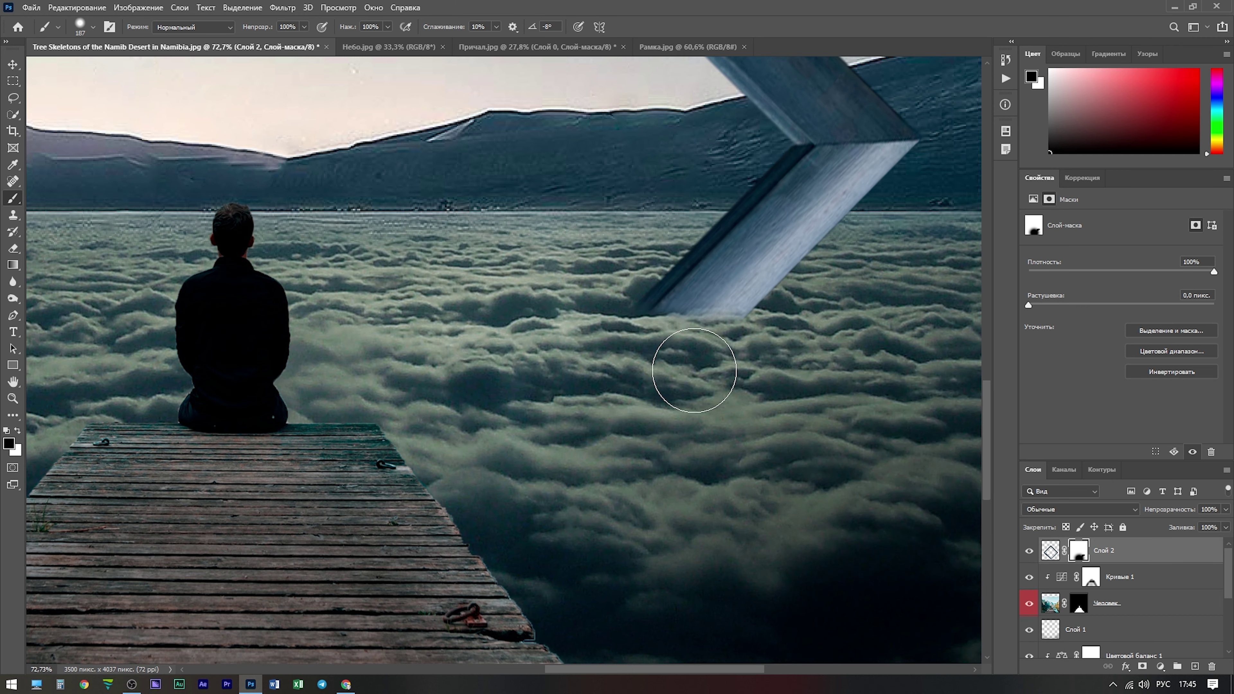
pyautogui.rightClick(708, 355)
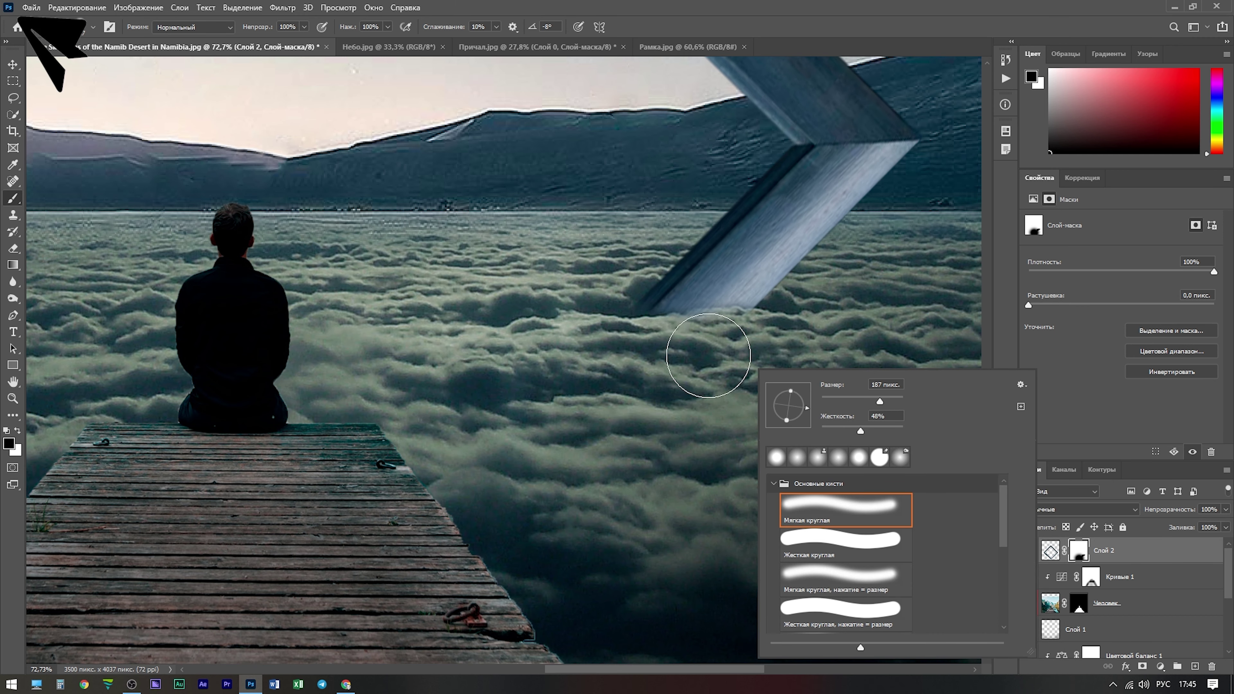
pyautogui.click(708, 356)
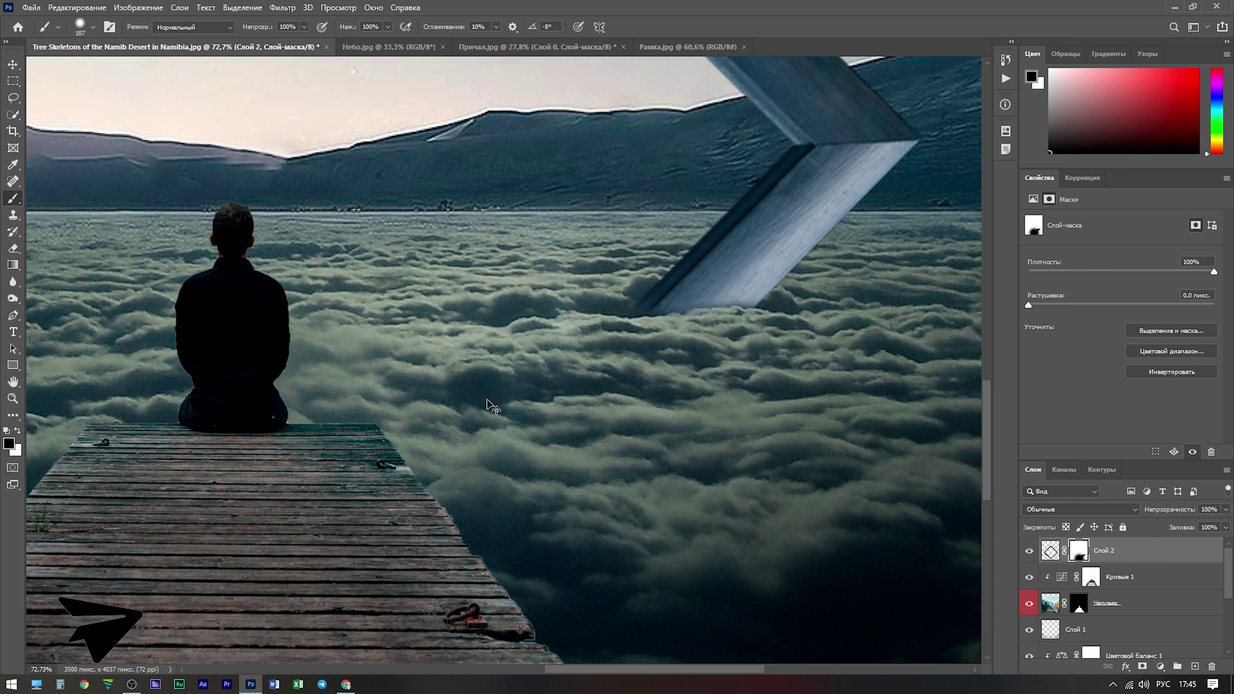
pyautogui.hscroll(-4, 491, 406)
pyautogui.hscroll(-6, 491, 406)
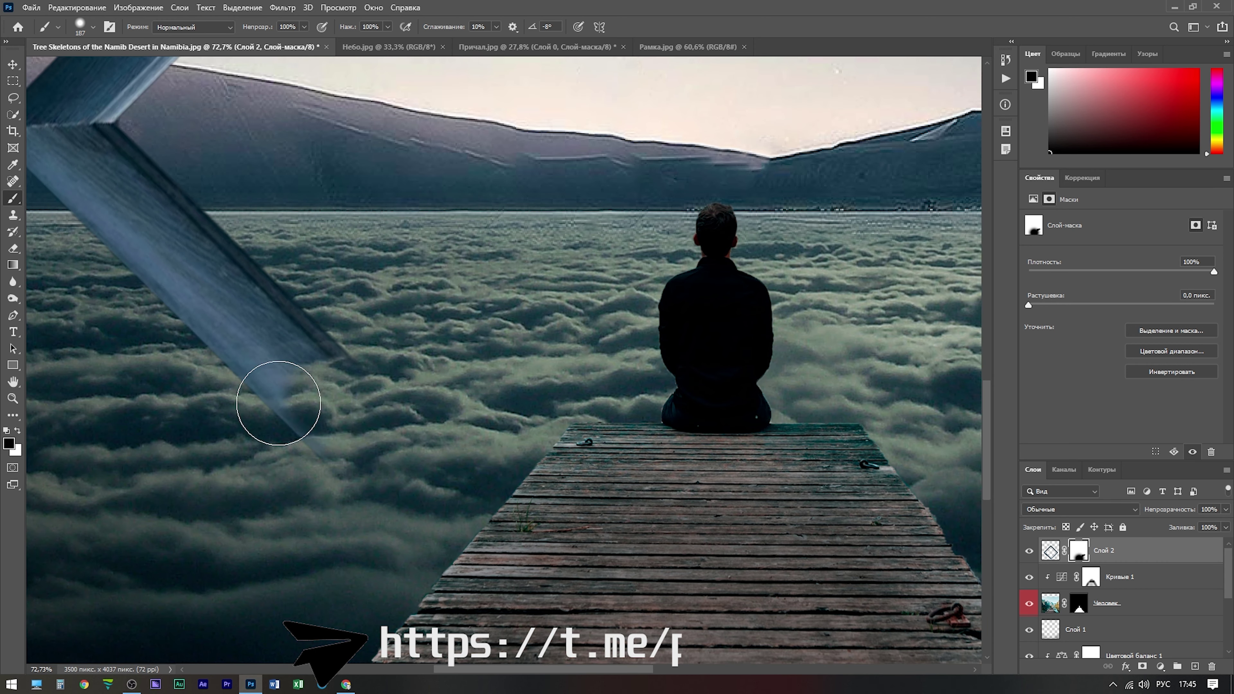
pyautogui.moveTo(278, 403)
pyautogui.mouseDown()
pyautogui.moveTo(206, 377)
pyautogui.moveTo(328, 394)
pyautogui.moveTo(359, 374)
pyautogui.mouseUp()
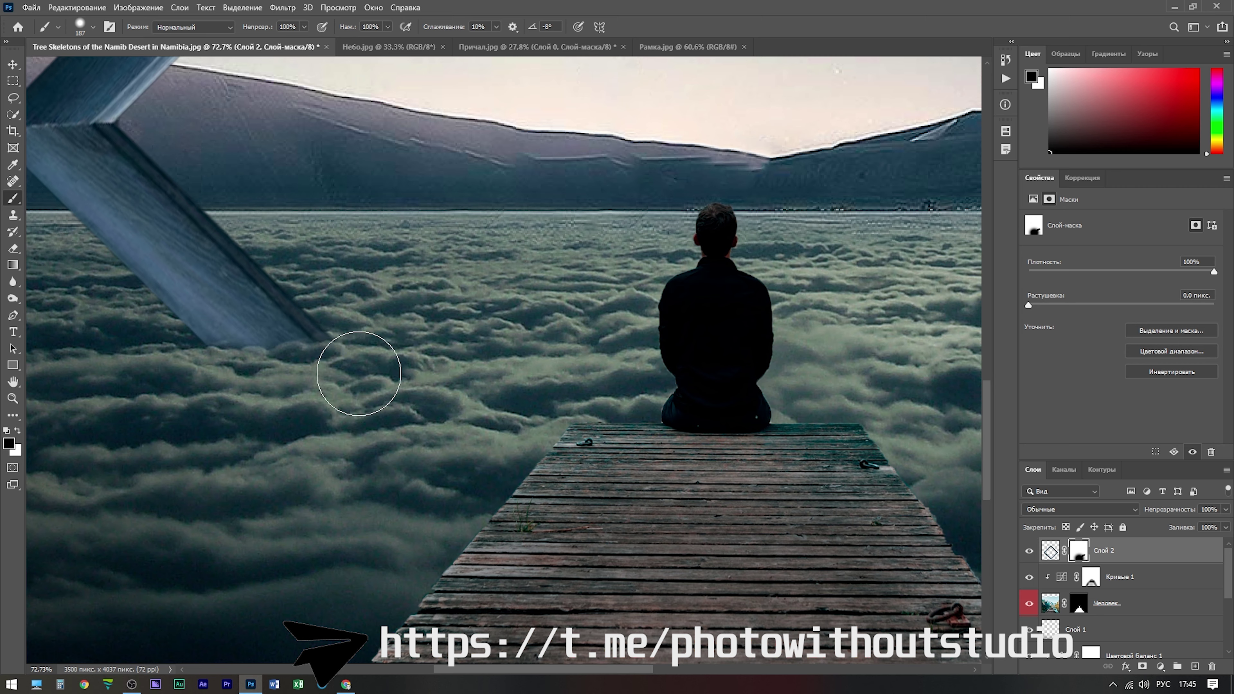
pyautogui.keyDown('alt'); pyautogui.scroll(-2, 372, 463); pyautogui.keyUp('alt')
pyautogui.keyDown('alt'); pyautogui.scroll(-2, 376, 457); pyautogui.keyUp('alt')
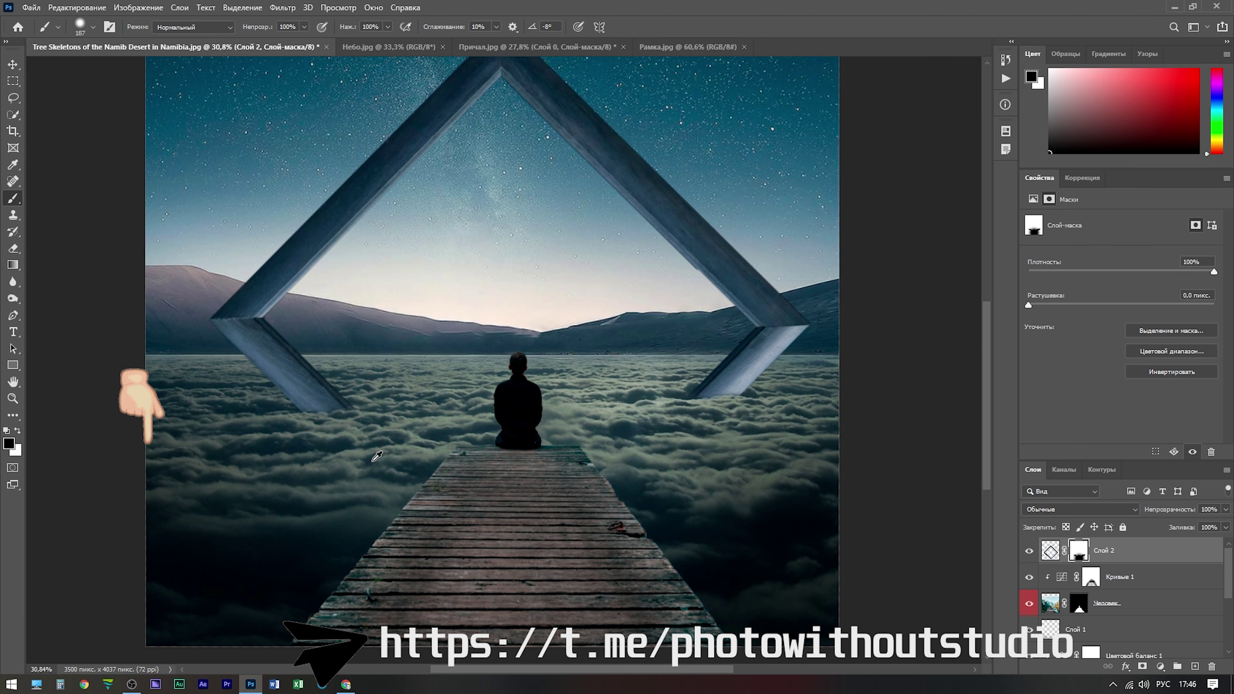
pyautogui.keyDown('alt'); pyautogui.scroll(4, 374, 428); pyautogui.keyUp('alt')
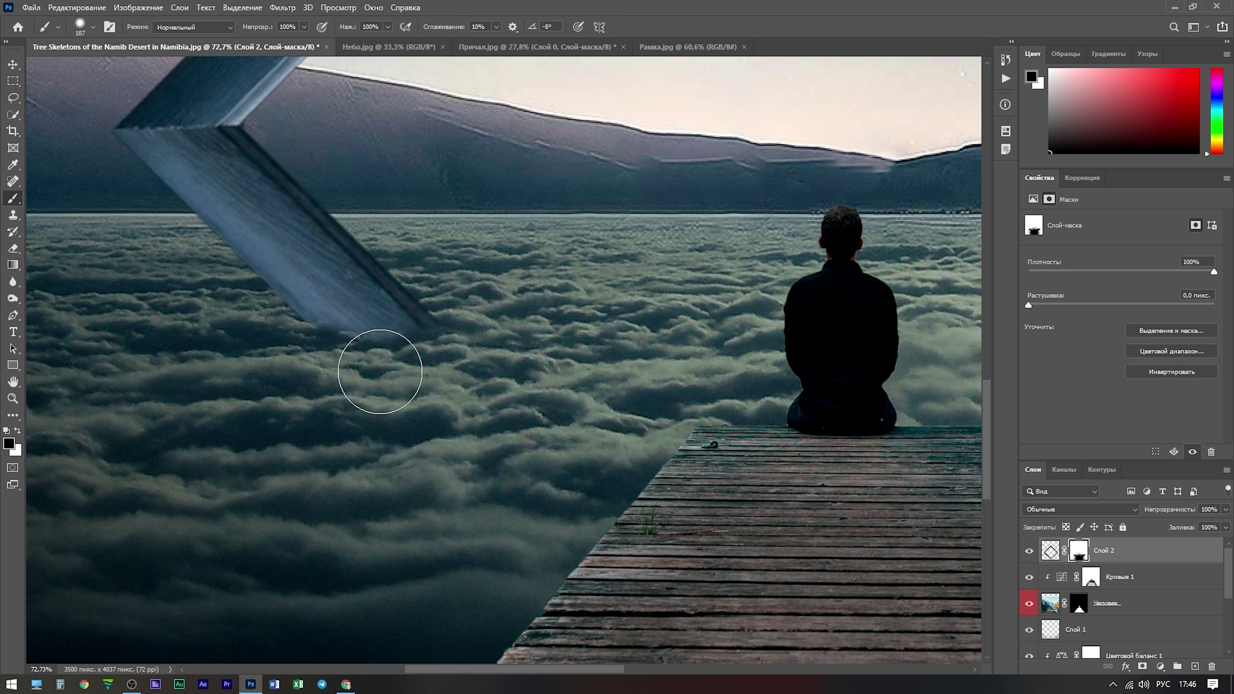
pyautogui.scroll(-5, 534, 413)
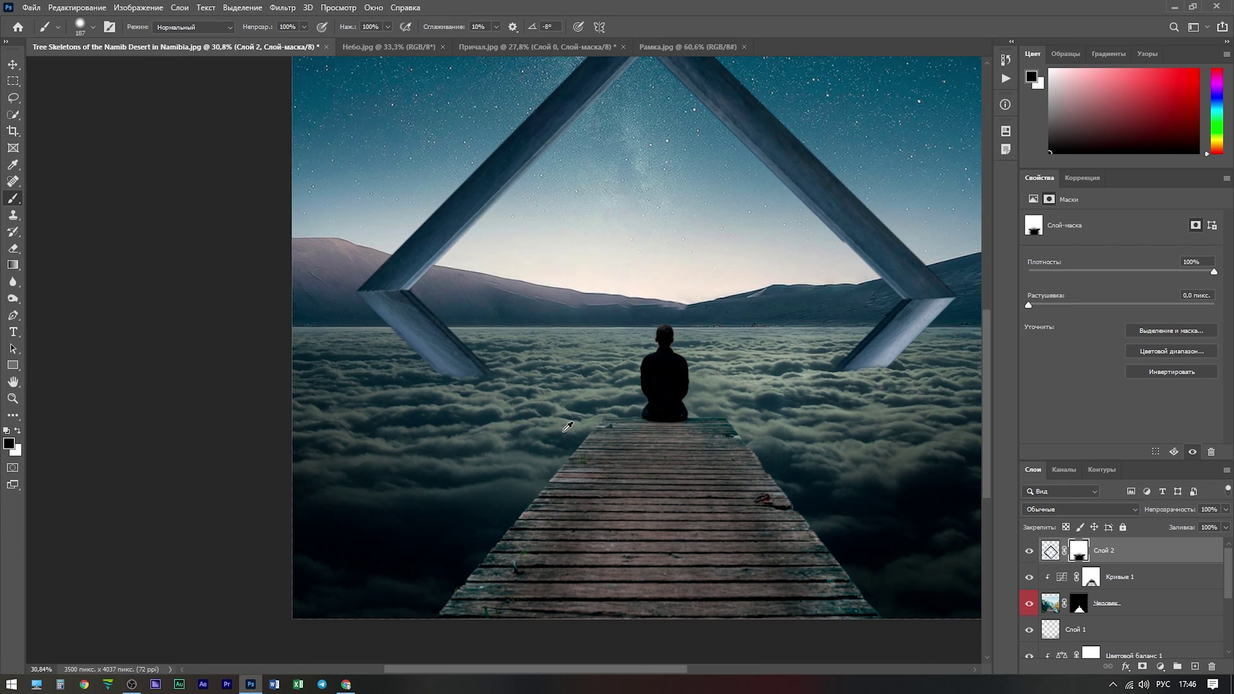
pyautogui.scroll(-1, 567, 427)
pyautogui.scroll(-1, 566, 428)
pyautogui.scroll(-1, 566, 429)
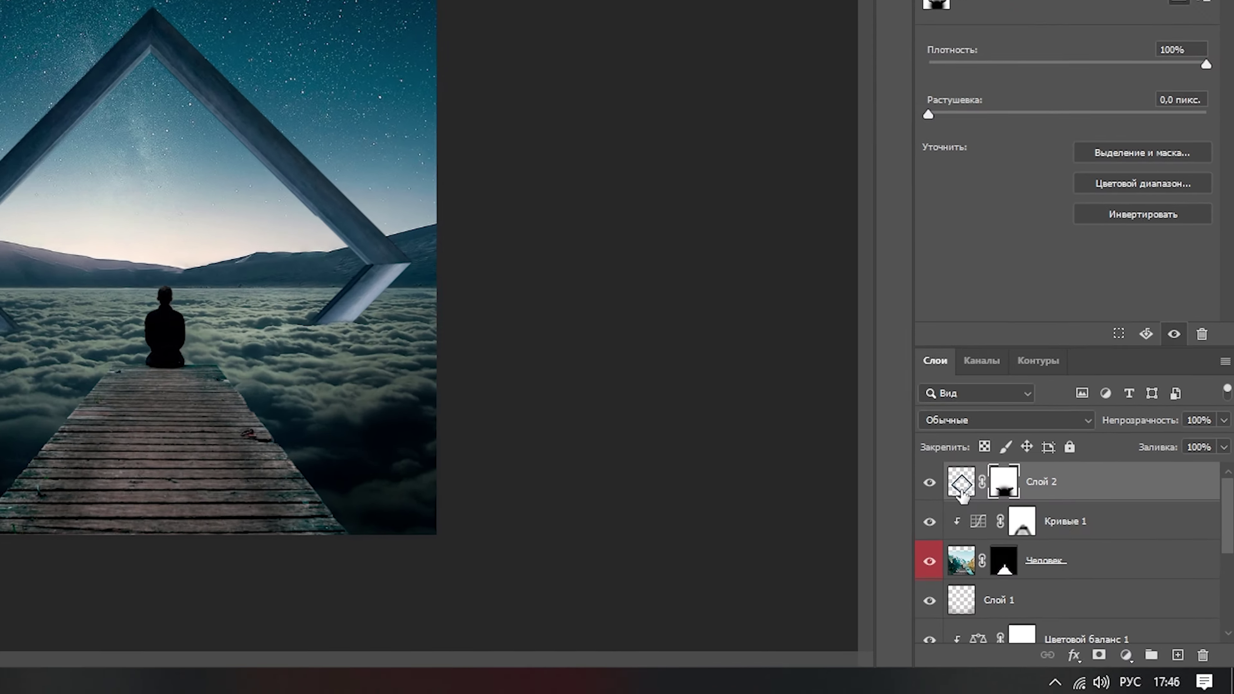
# - Apply Levels to the frame pixels with midtones 0.55 and output white 140
pyautogui.click(1050, 558)
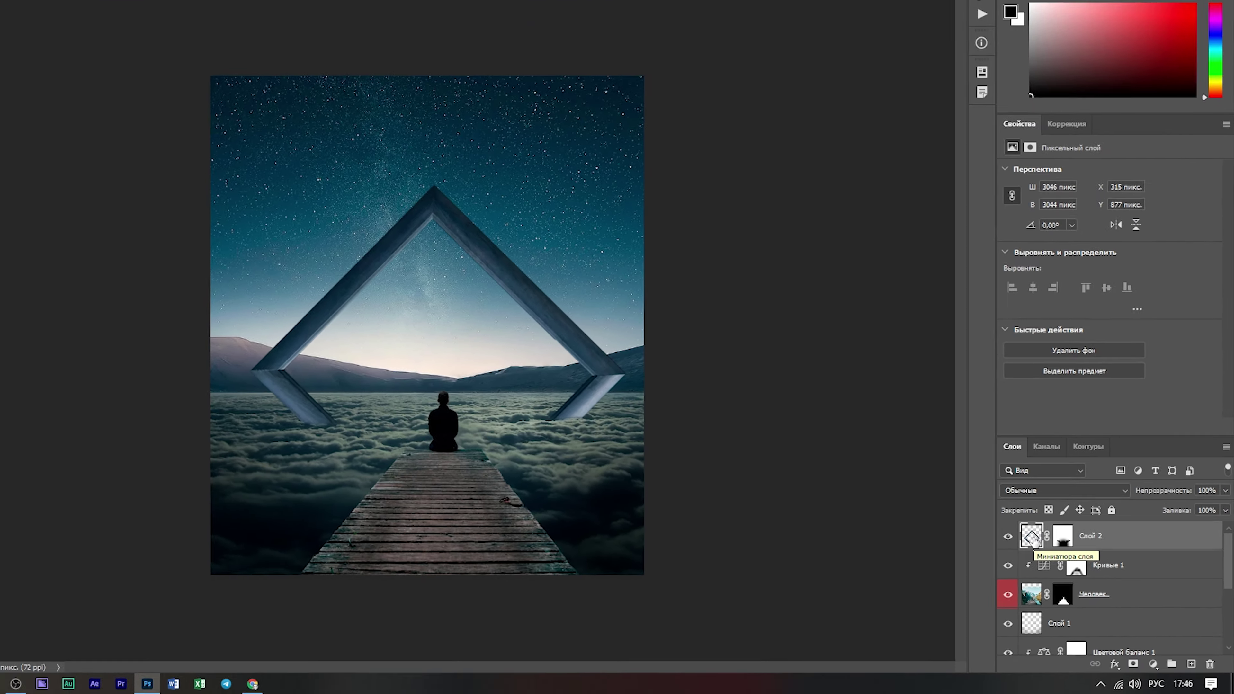
pyautogui.hotkey('ctrl', 'l')
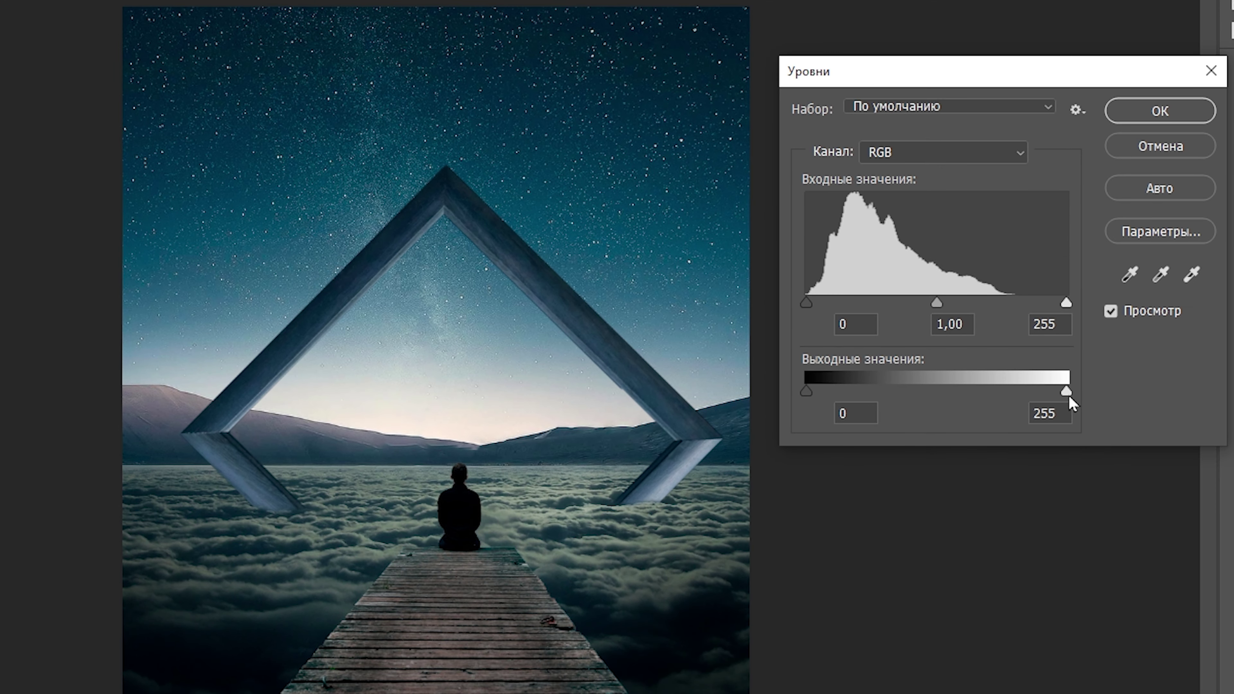
pyautogui.moveTo(1067, 393); pyautogui.dragTo(964, 400)
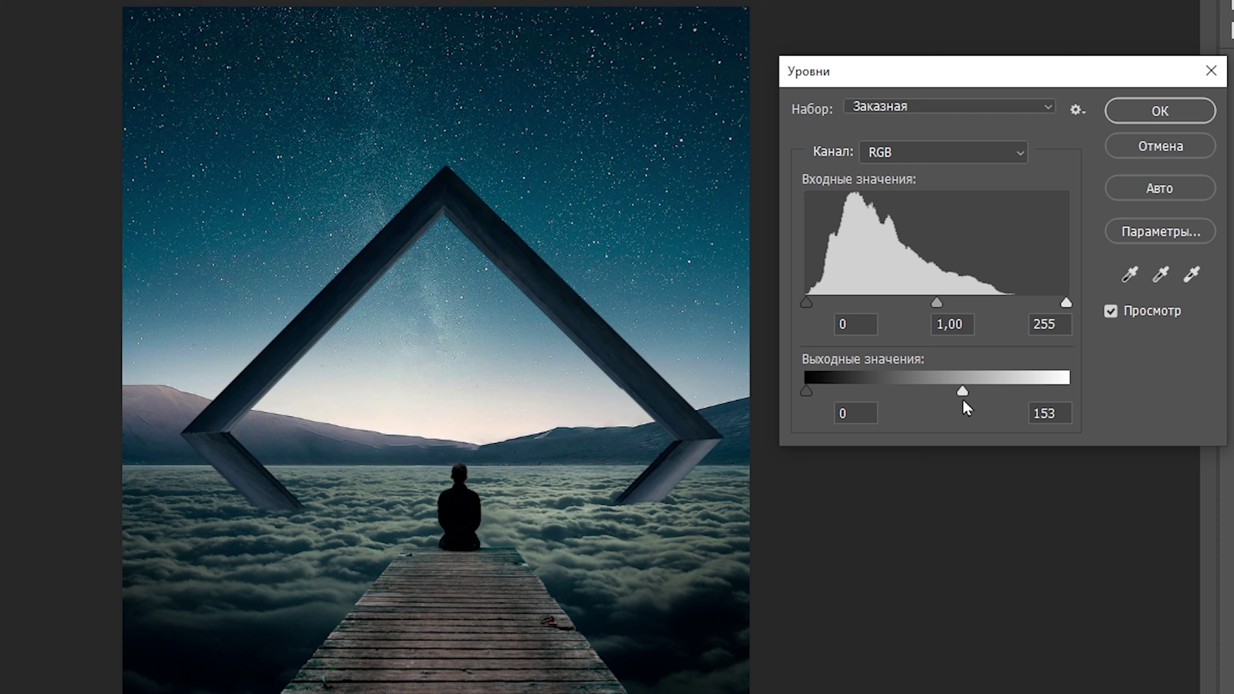
pyautogui.moveTo(936, 303); pyautogui.dragTo(965, 303)
pyautogui.moveTo(962, 392)
pyautogui.mouseDown()
pyautogui.moveTo(939, 392)
pyautogui.moveTo(949, 392)
pyautogui.mouseUp()
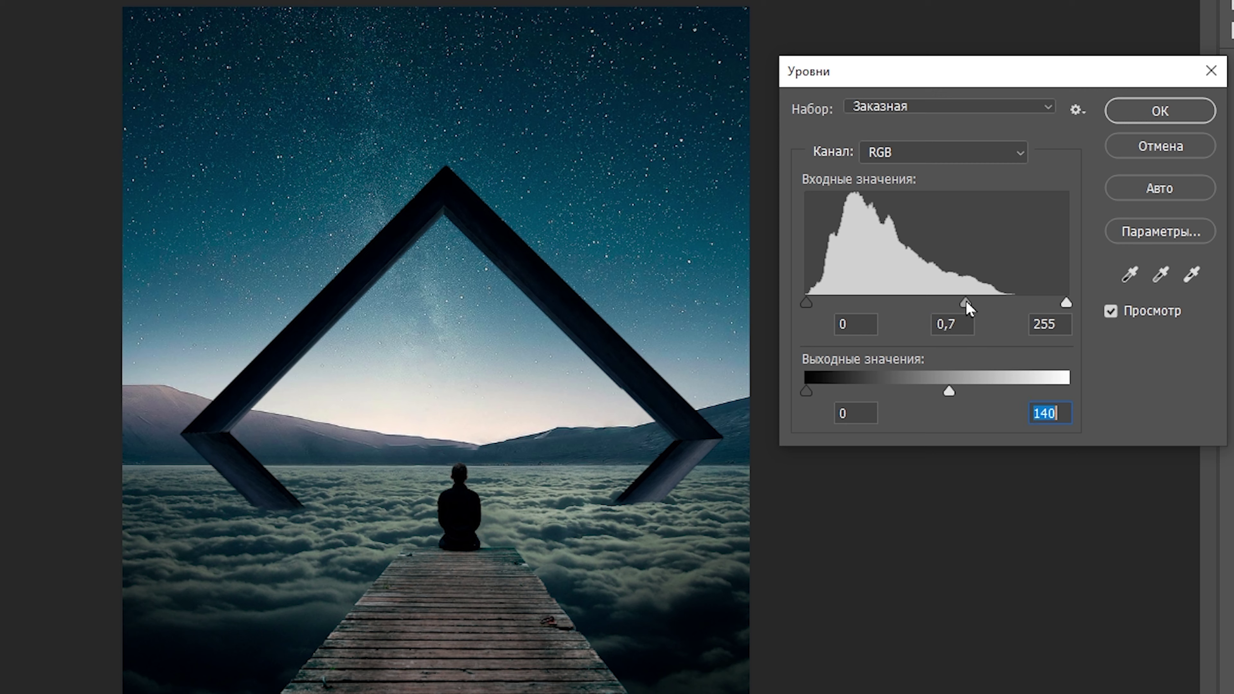
pyautogui.moveTo(808, 393); pyautogui.dragTo(780, 394)
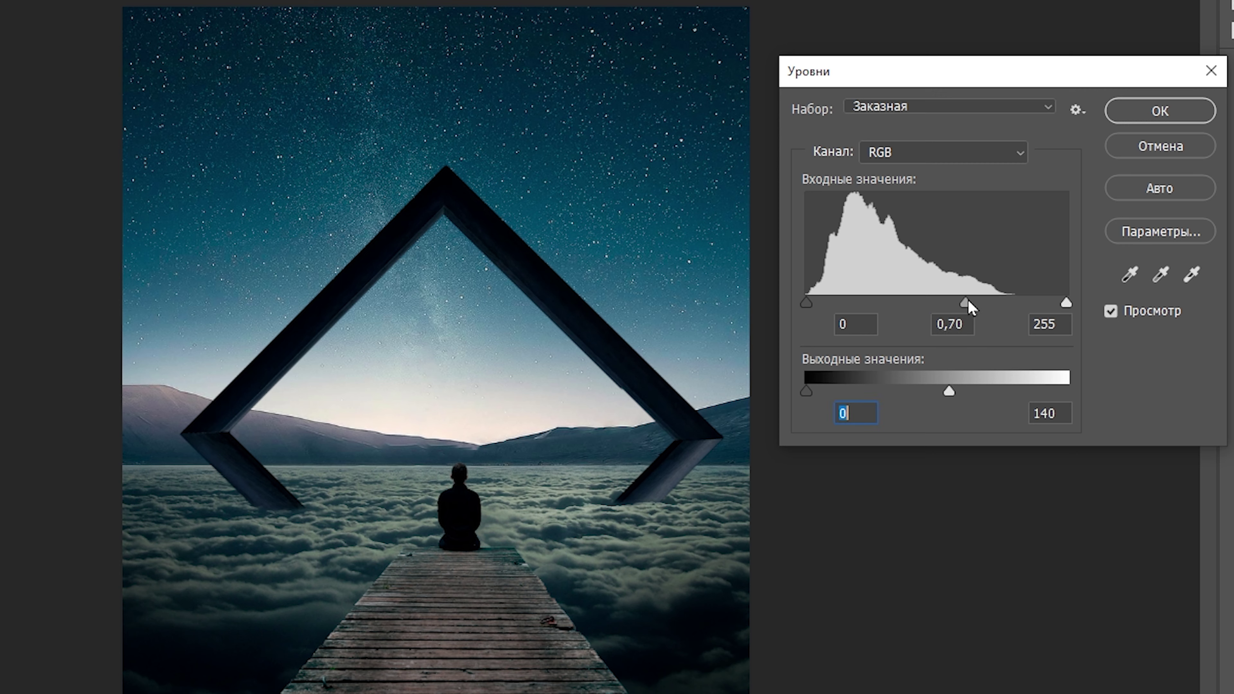
pyautogui.moveTo(968, 306)
pyautogui.mouseDown()
pyautogui.moveTo(1004, 308)
pyautogui.moveTo(982, 306)
pyautogui.mouseUp()
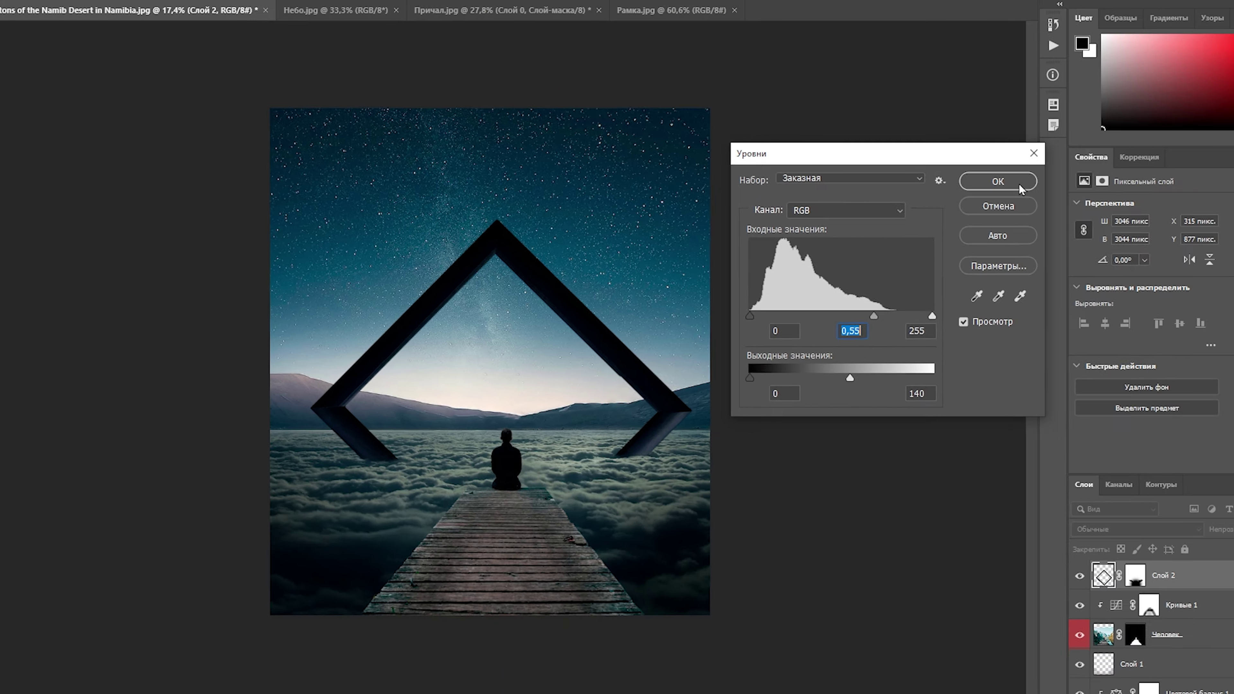
pyautogui.click(1194, 119)
pyautogui.rightClick(614, 391)
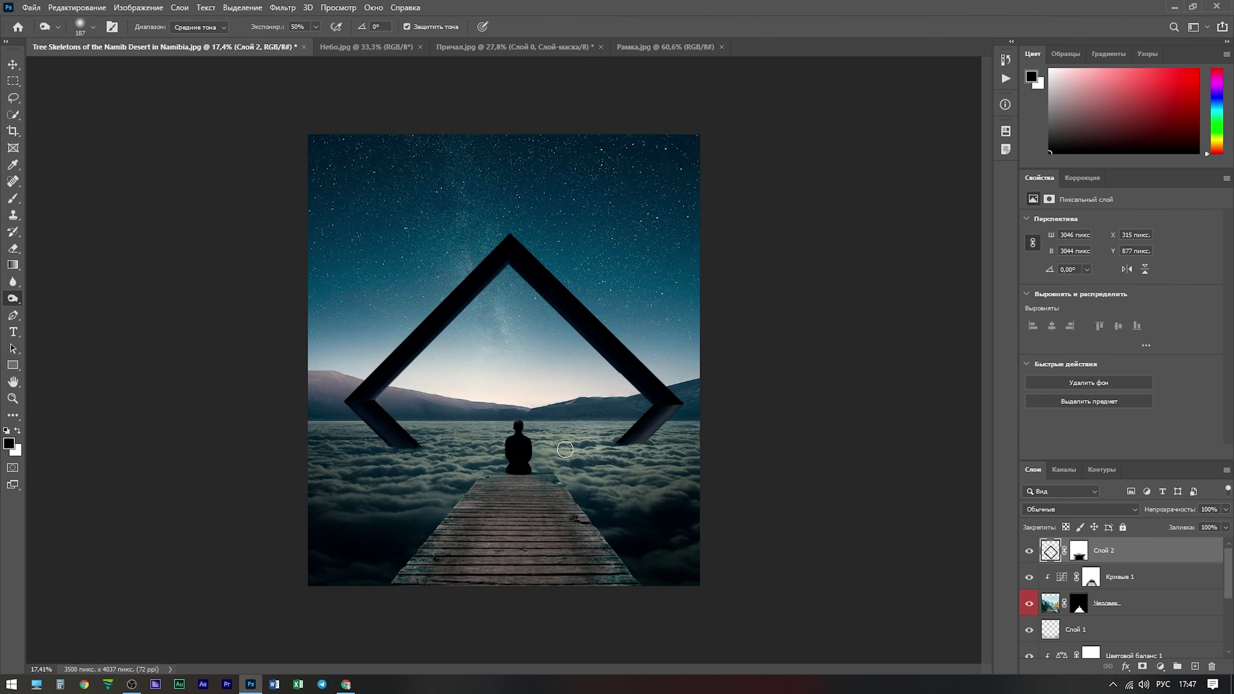
# - Zoom out to the whole image and duplicate Слой 2 with Ctrl+J
pyautogui.scroll(3, 565, 450)
pyautogui.scroll(-1, 430, 328)
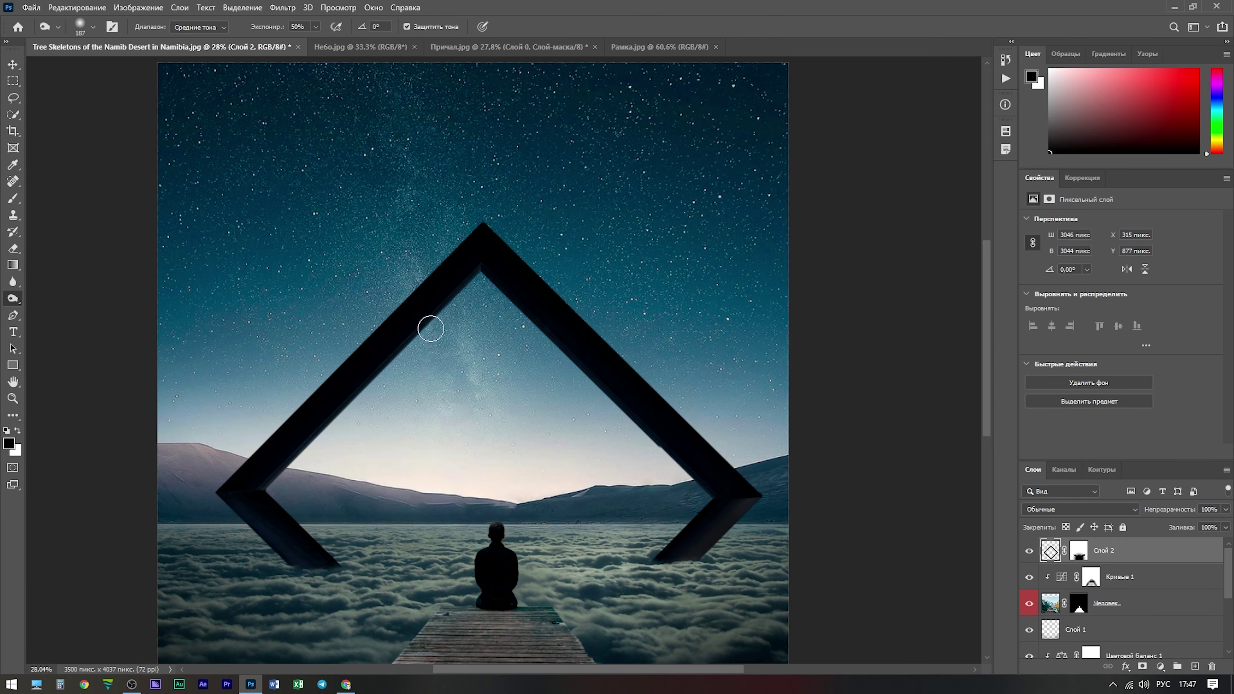
pyautogui.scroll(-2, 737, 555)
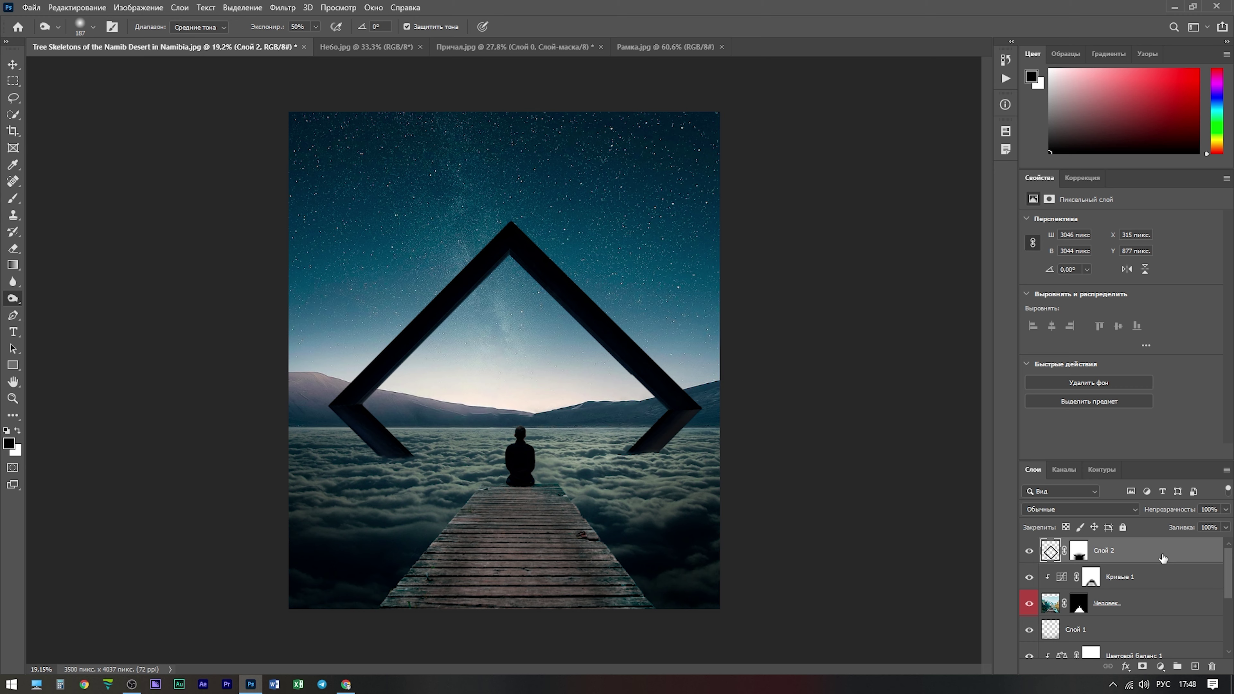
pyautogui.hotkey('ctrl', 'j')
pyautogui.write('Тень')
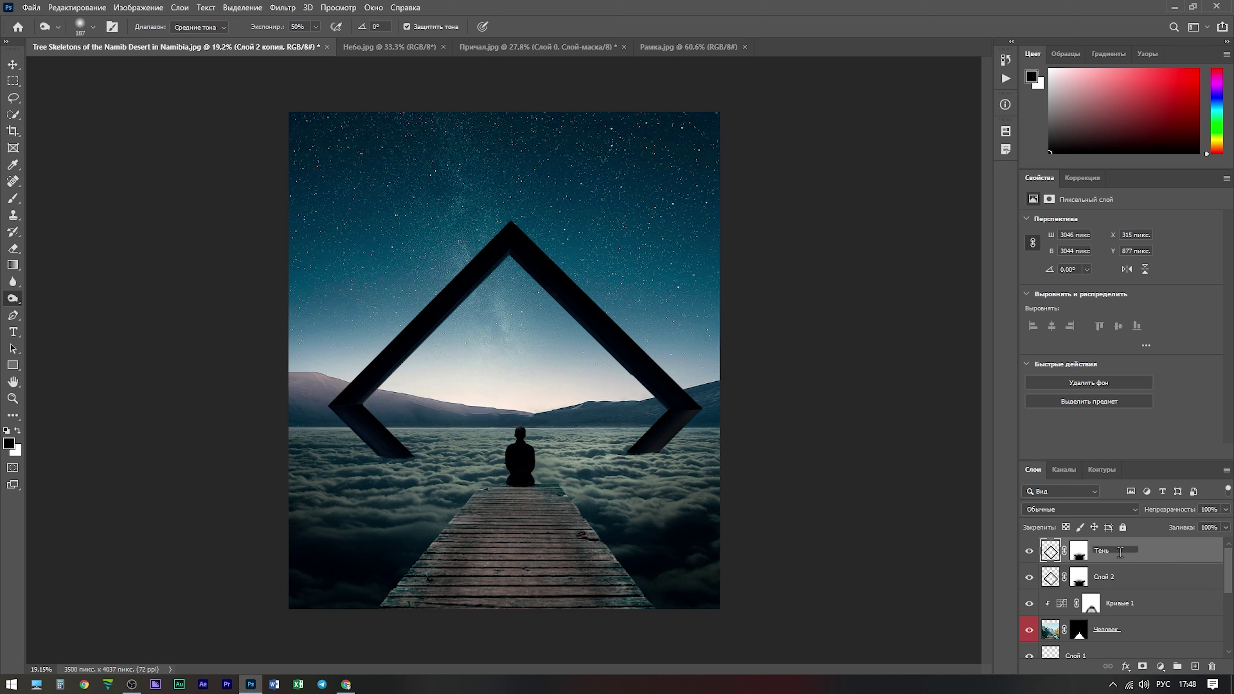
# - Name the copy Тень, flip it vertically, and move it below the original frame
pyautogui.press('Return')
pyautogui.hotkey('ctrl', 't')
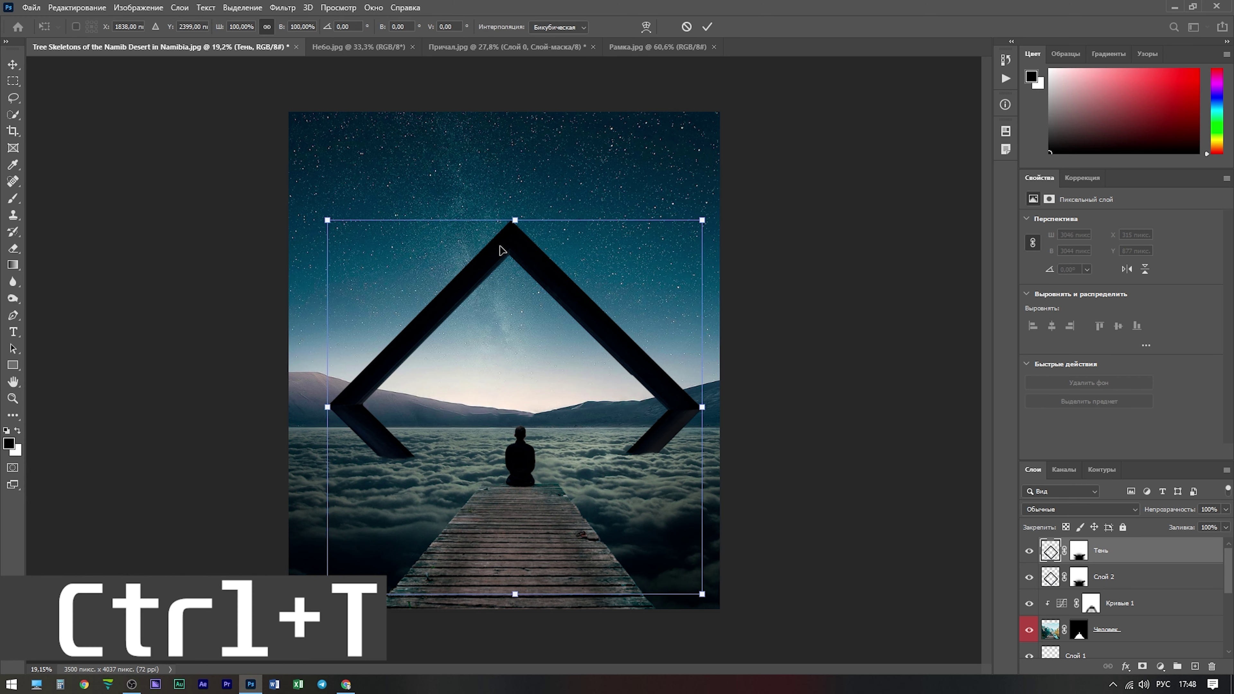
pyautogui.rightClick(514, 248)
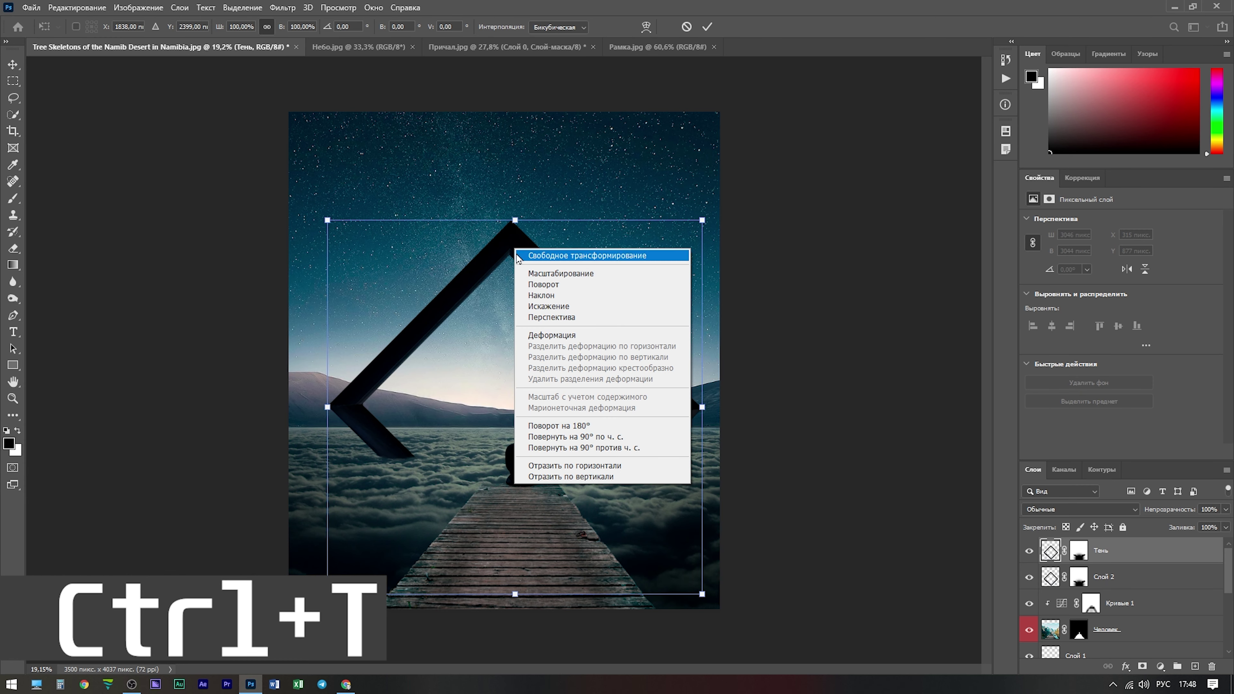
pyautogui.click(587, 478)
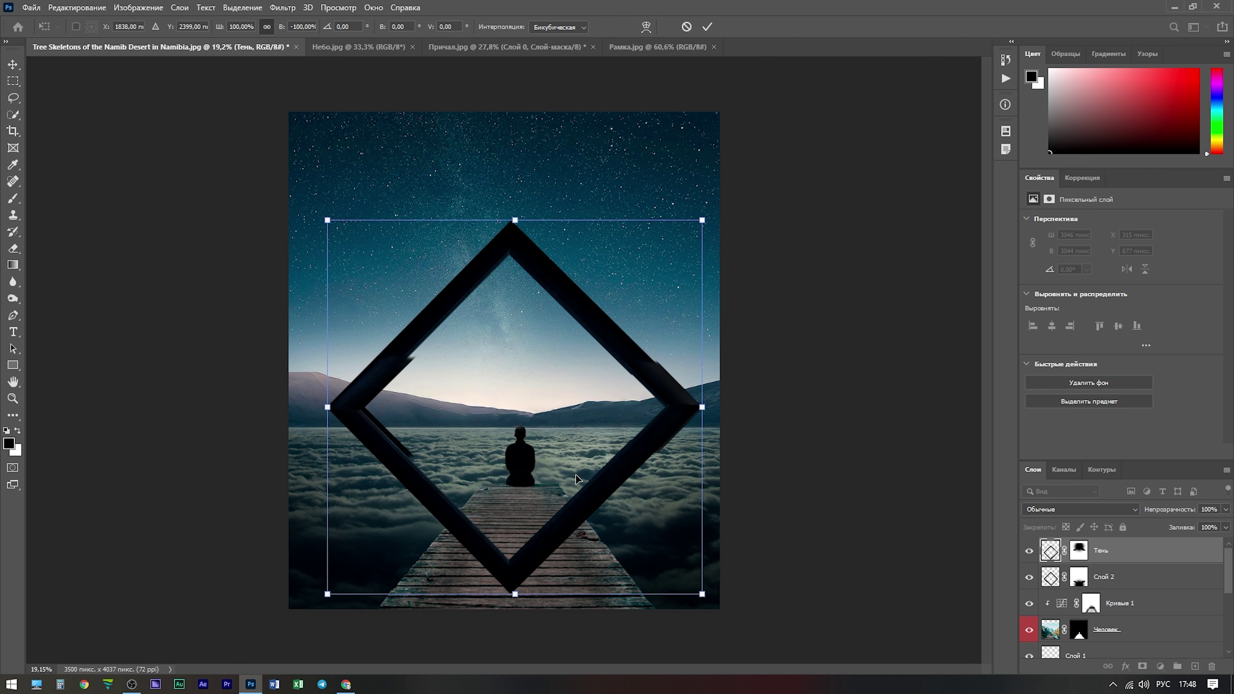
pyautogui.scroll(-2, 576, 474)
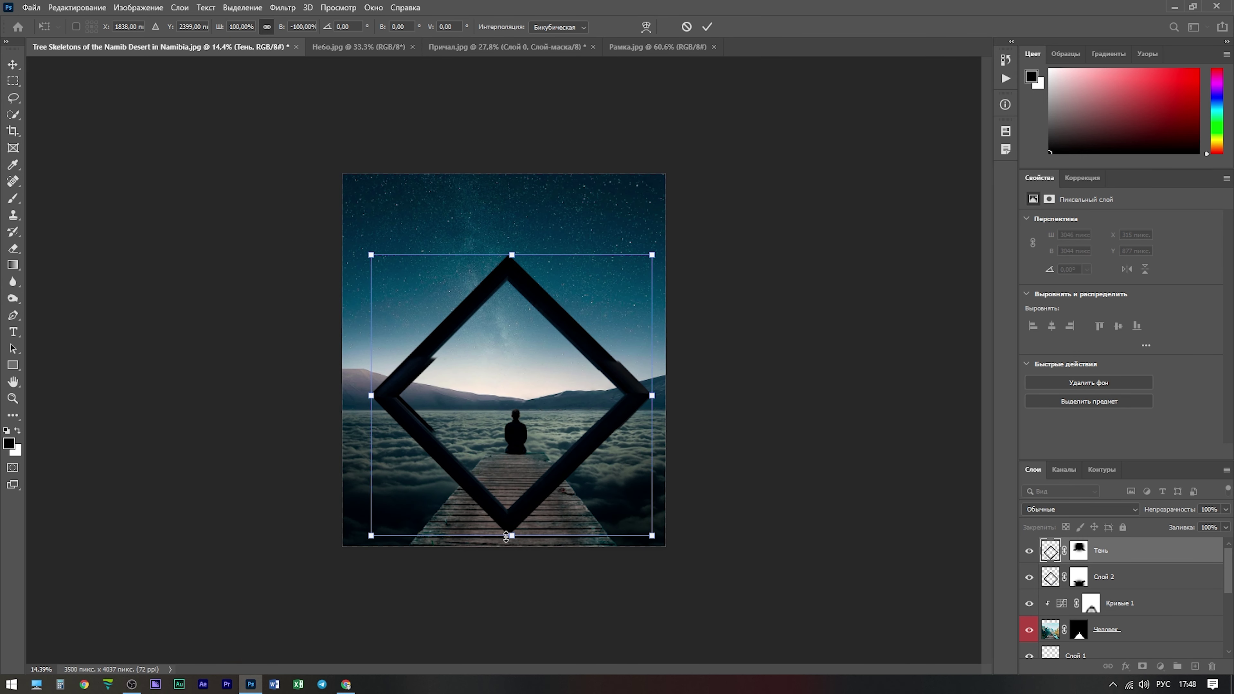
pyautogui.moveTo(509, 507); pyautogui.dragTo(519, 488)
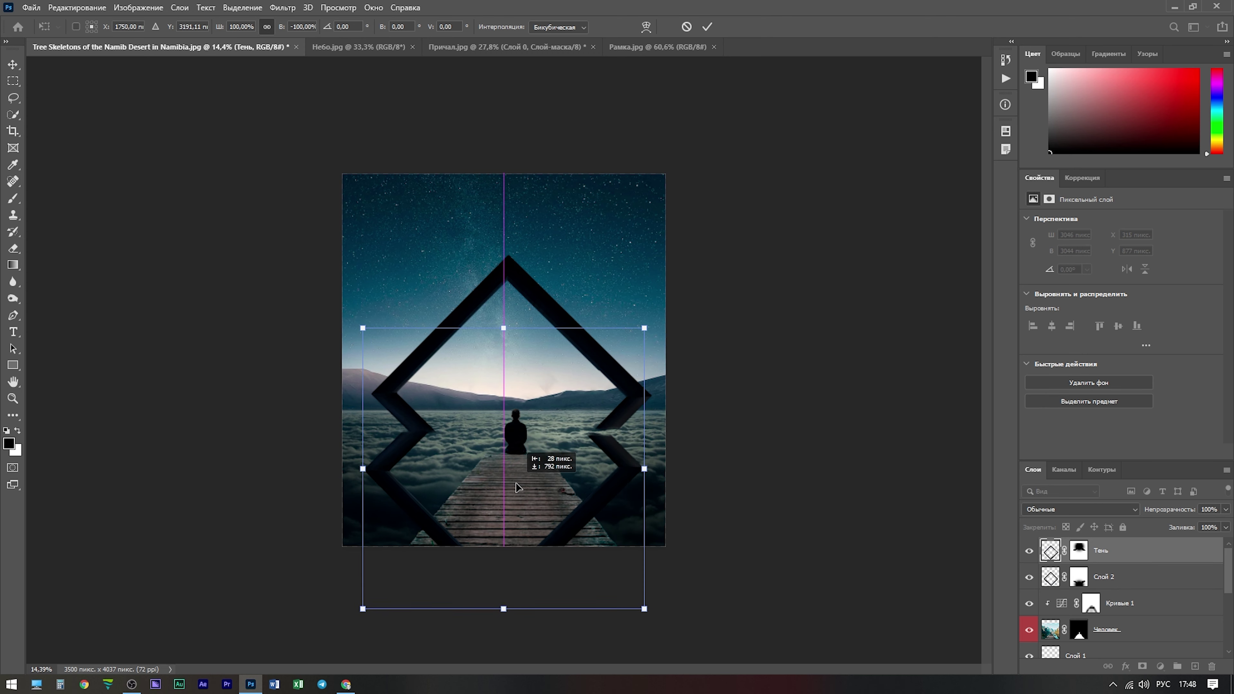
pyautogui.moveTo(517, 484); pyautogui.dragTo(522, 483)
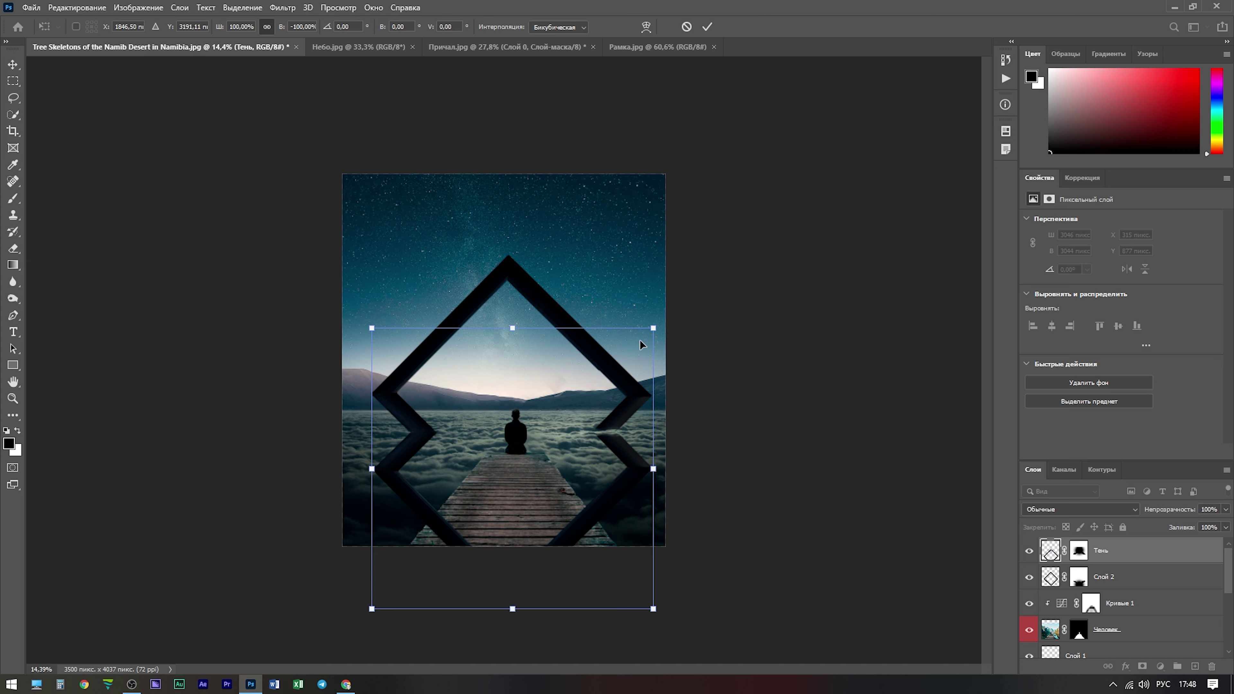
pyautogui.moveTo(661, 317); pyautogui.dragTo(654, 317)
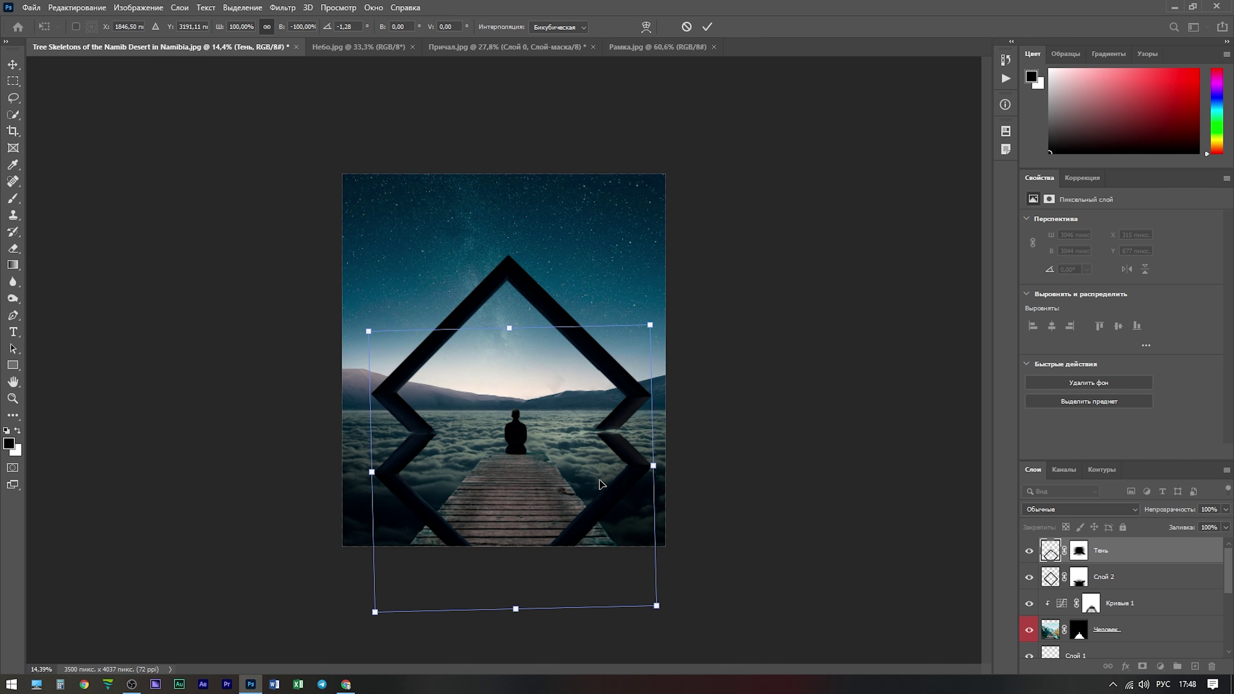
pyautogui.moveTo(567, 516); pyautogui.dragTo(563, 510)
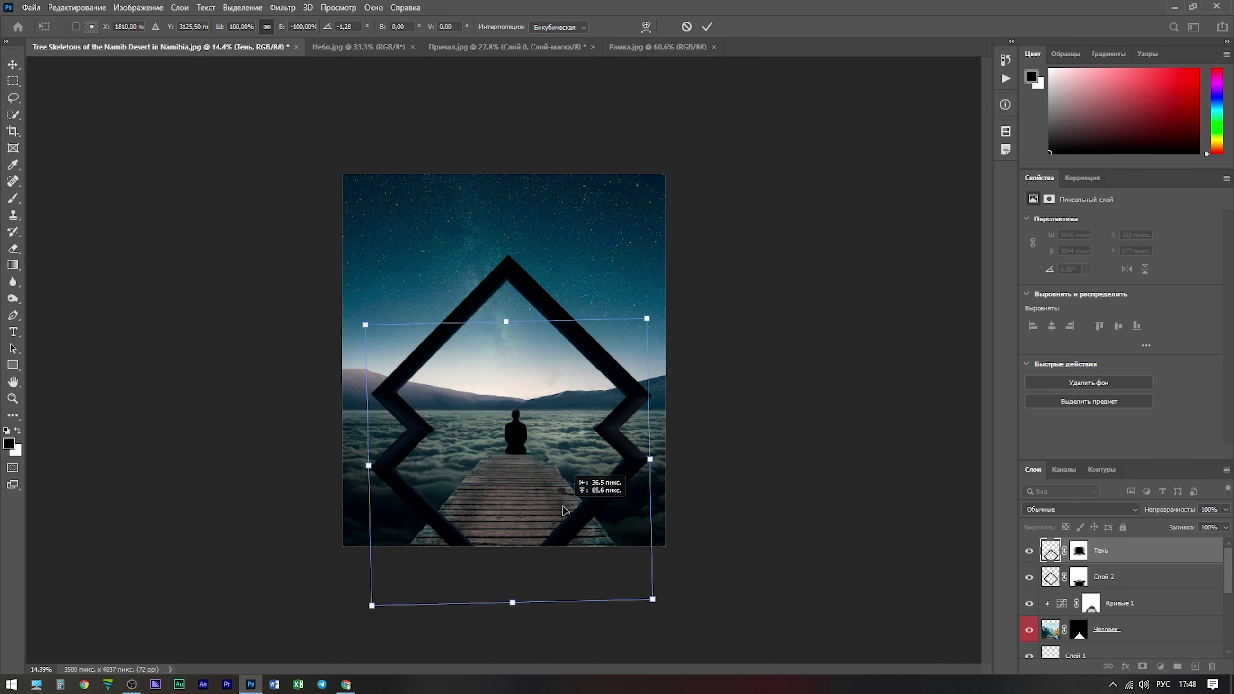
# - Stretch the flipped shadow taller downward and position it under the diamond
pyautogui.scroll(3, 563, 510)
pyautogui.moveTo(651, 484); pyautogui.dragTo(656, 484)
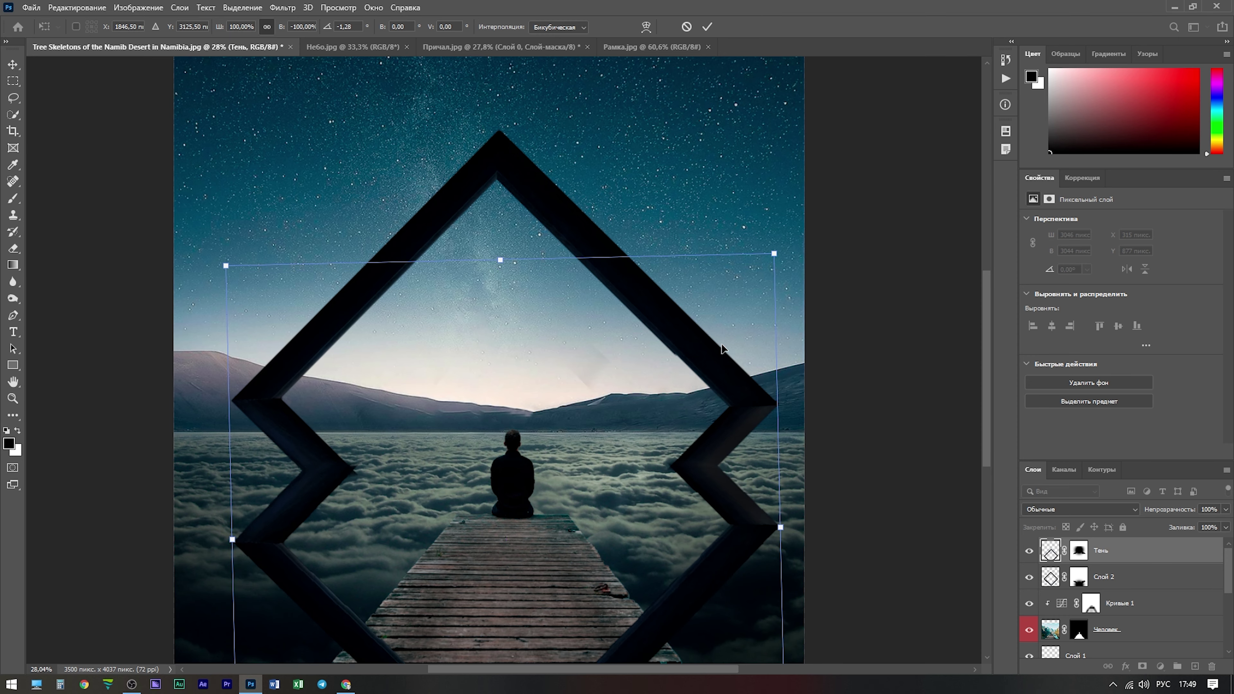
pyautogui.scroll(-1, 573, 391)
pyautogui.scroll(-4, 573, 391)
pyautogui.moveTo(509, 508); pyautogui.dragTo(512, 553)
pyautogui.moveTo(523, 457); pyautogui.dragTo(524, 443)
pyautogui.moveTo(511, 539); pyautogui.dragTo(514, 557)
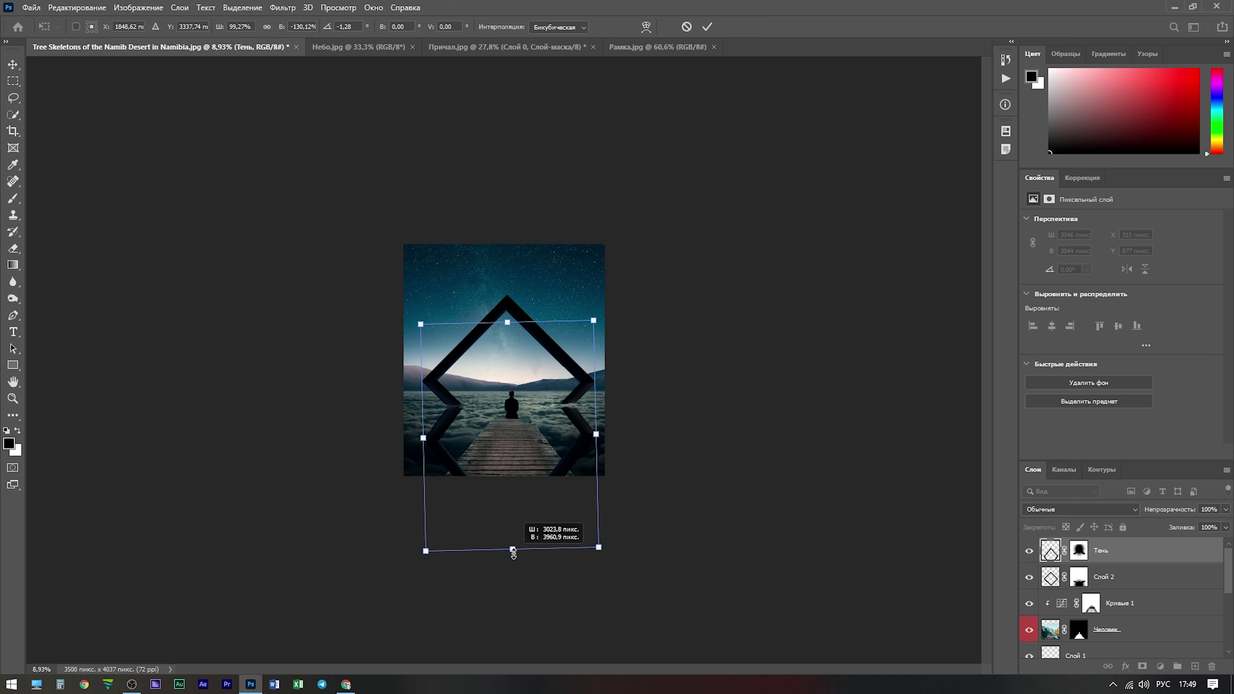
pyautogui.moveTo(517, 464); pyautogui.dragTo(514, 450)
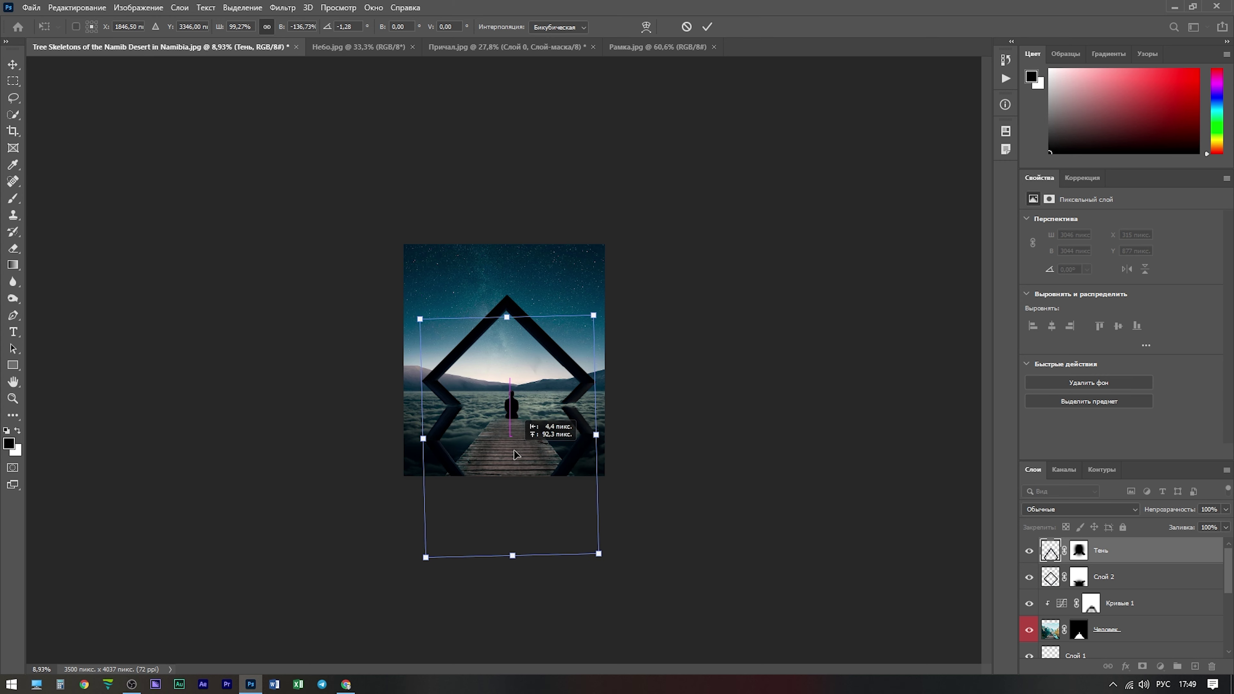
# - Nudge and rotate the shadow slightly, apply the transform, and brush on the Тень mask
pyautogui.scroll(4, 514, 450)
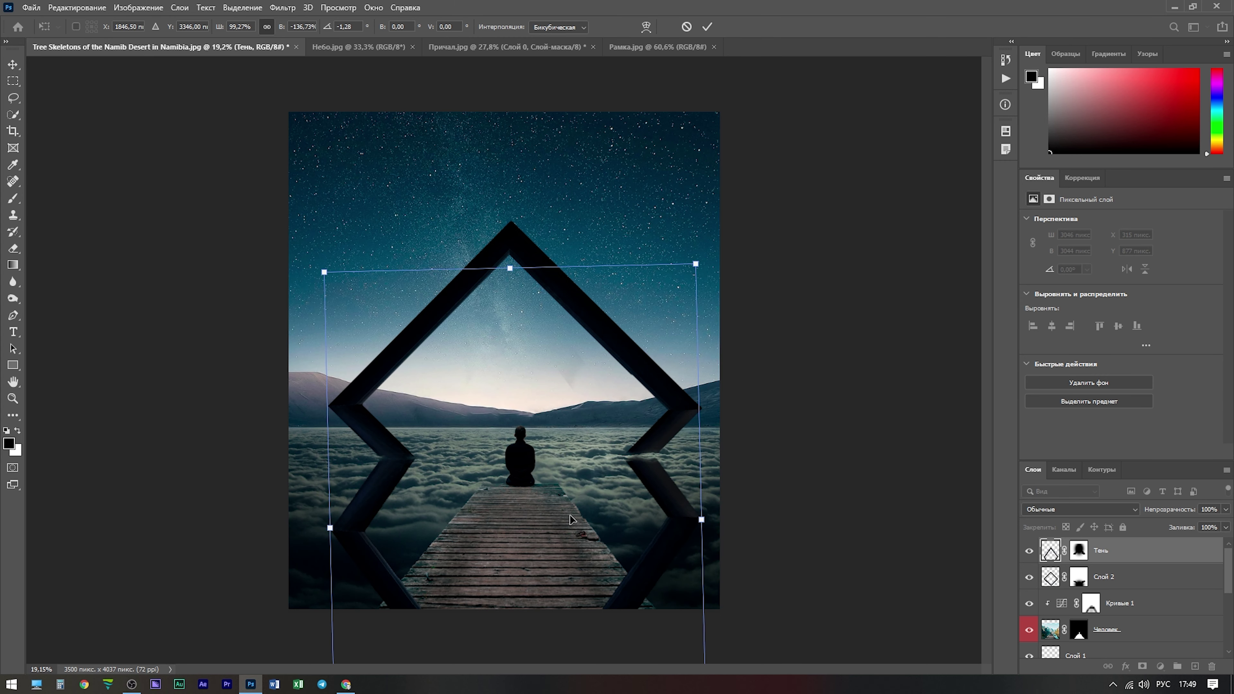
pyautogui.moveTo(646, 479); pyautogui.dragTo(646, 472)
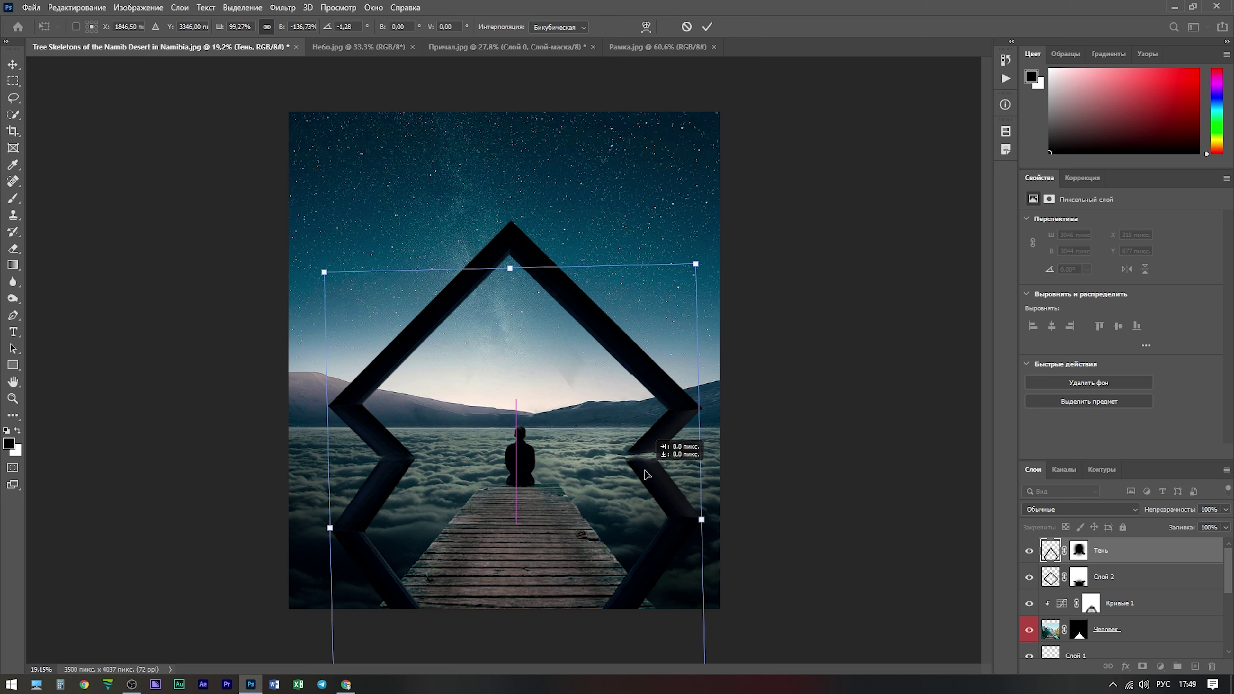
pyautogui.moveTo(705, 252); pyautogui.dragTo(699, 250)
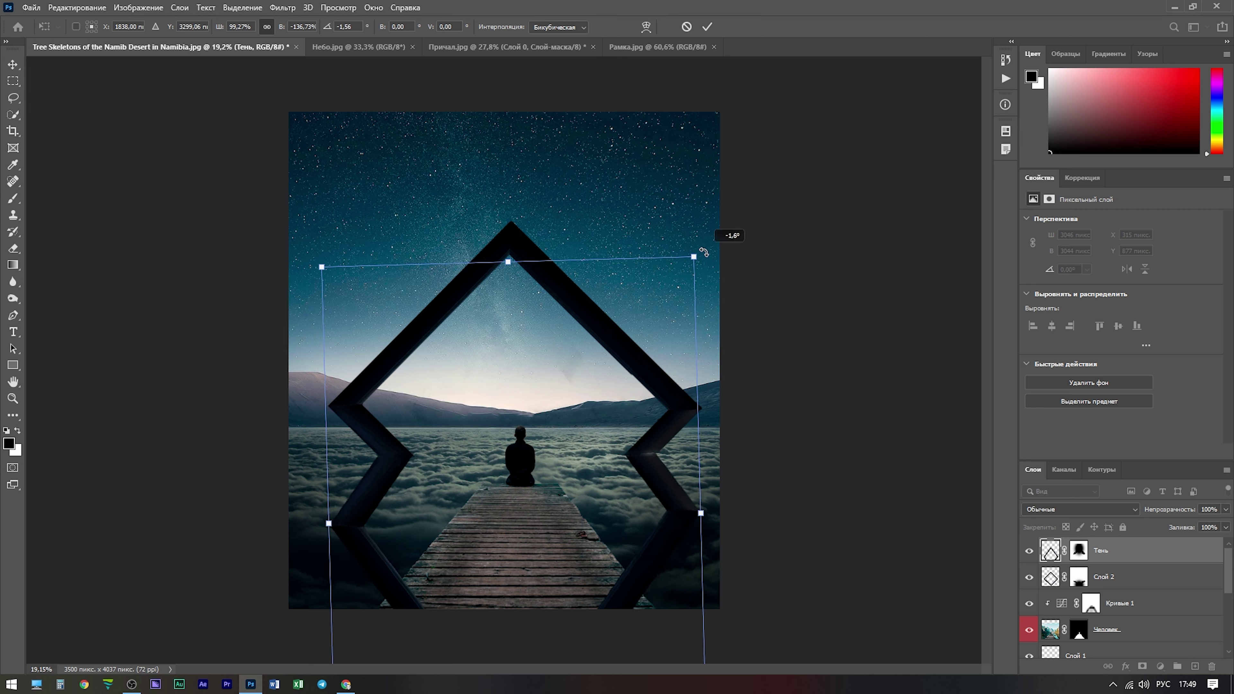
pyautogui.moveTo(554, 483); pyautogui.dragTo(555, 482)
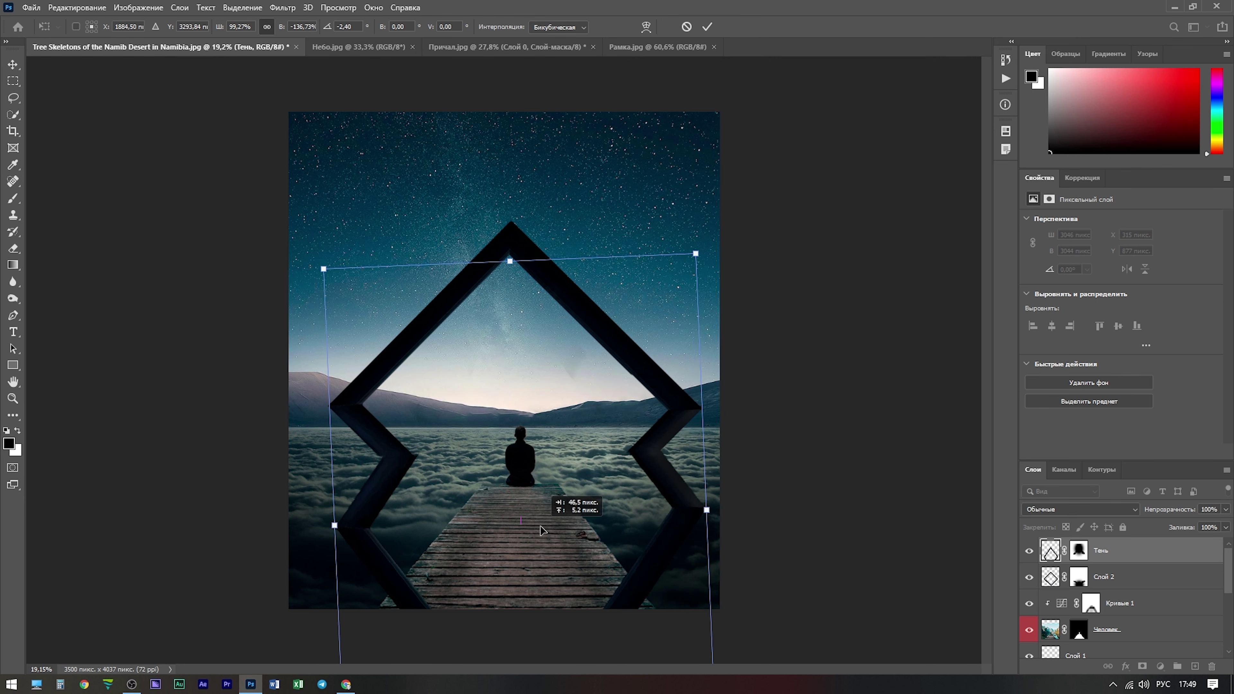
pyautogui.click(1079, 549)
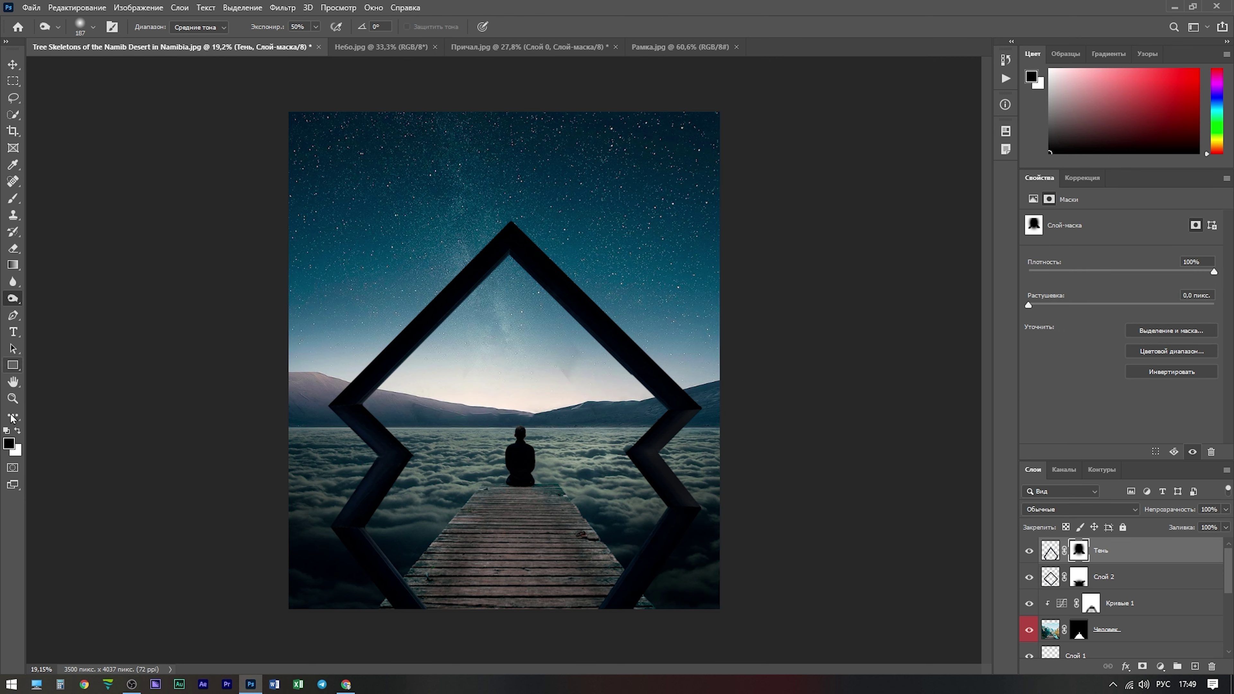
pyautogui.press('b')
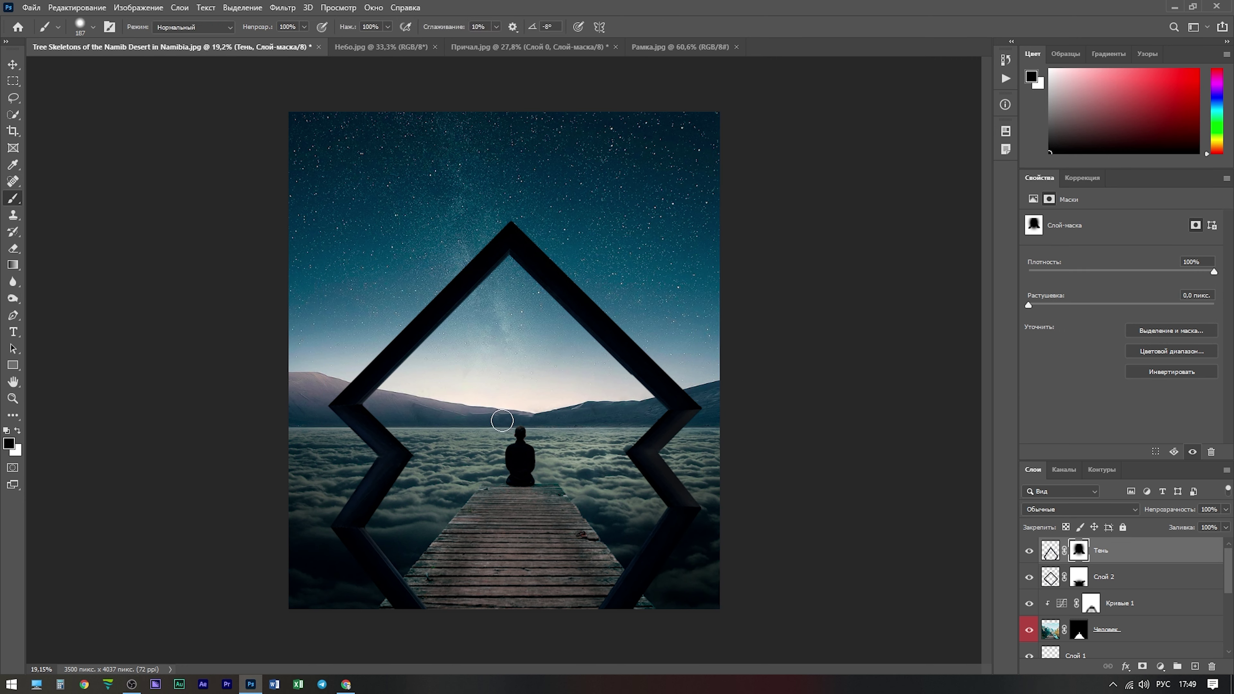
# - Apply a Gaussian Blur to the Тень shadow pixels and lower its opacity to 50%
pyautogui.hotkey('ctrl', '2')
pyautogui.click(282, 7)
pyautogui.moveTo(364, 202)
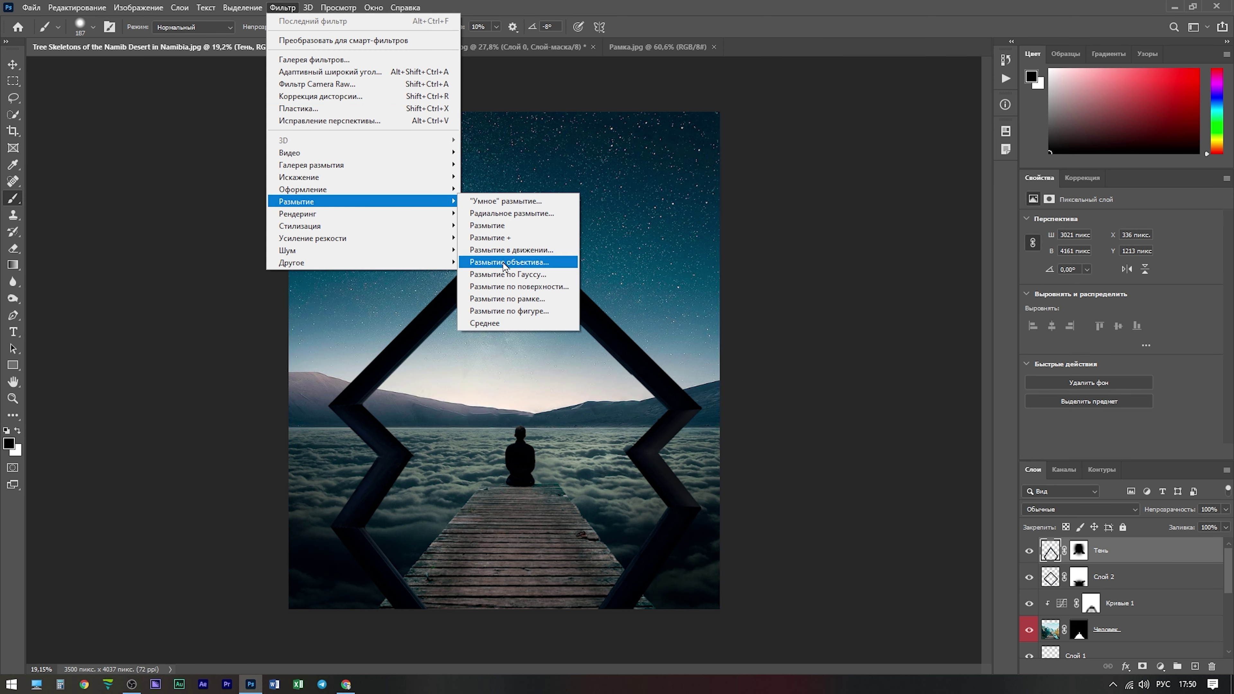
pyautogui.click(508, 274)
pyautogui.write('20')
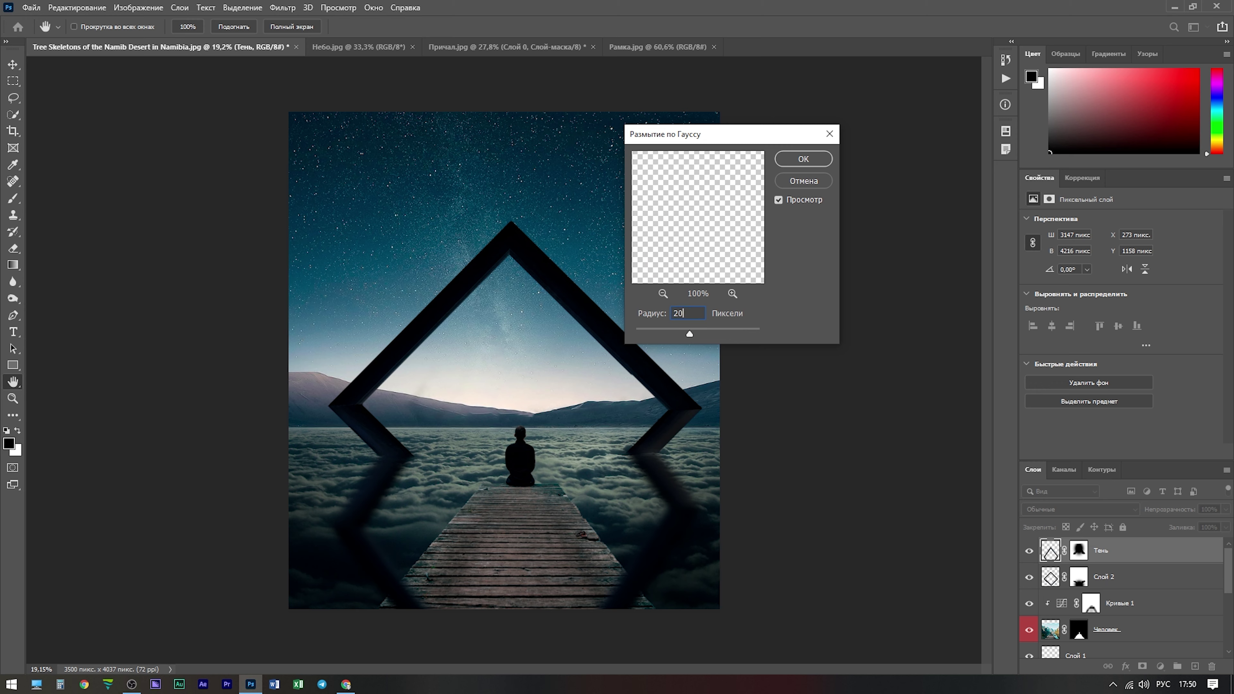
pyautogui.click(802, 160)
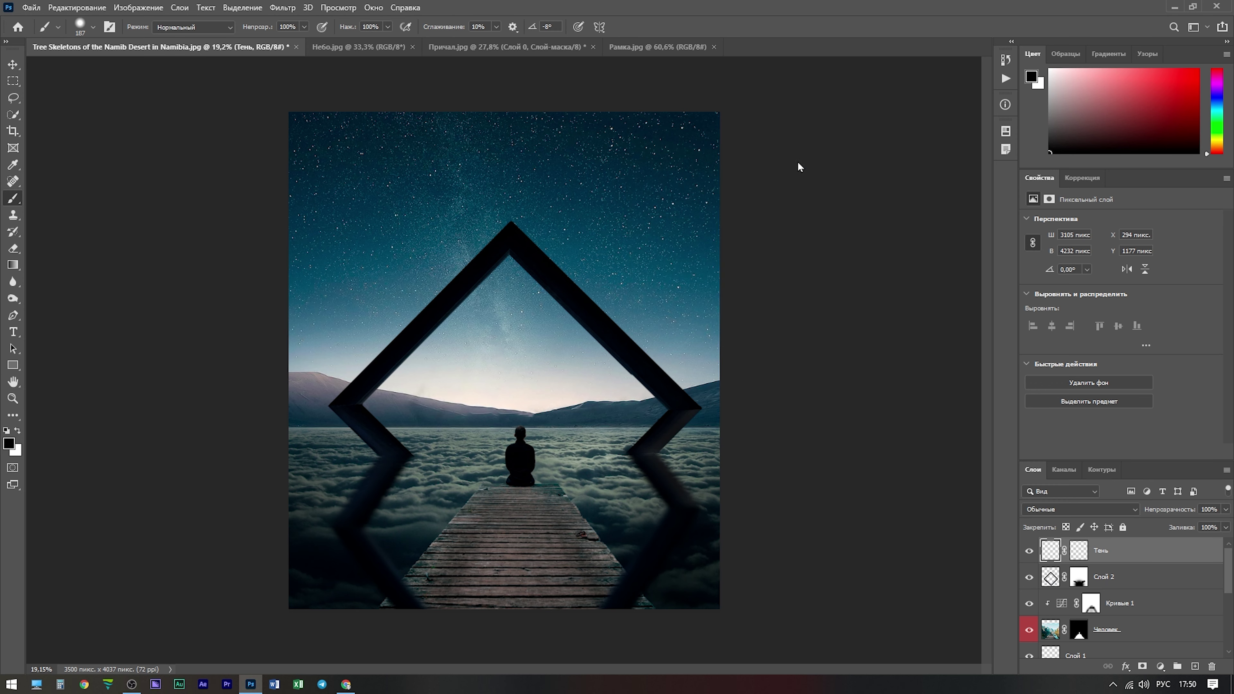
pyautogui.moveTo(1193, 512); pyautogui.dragTo(1157, 514)
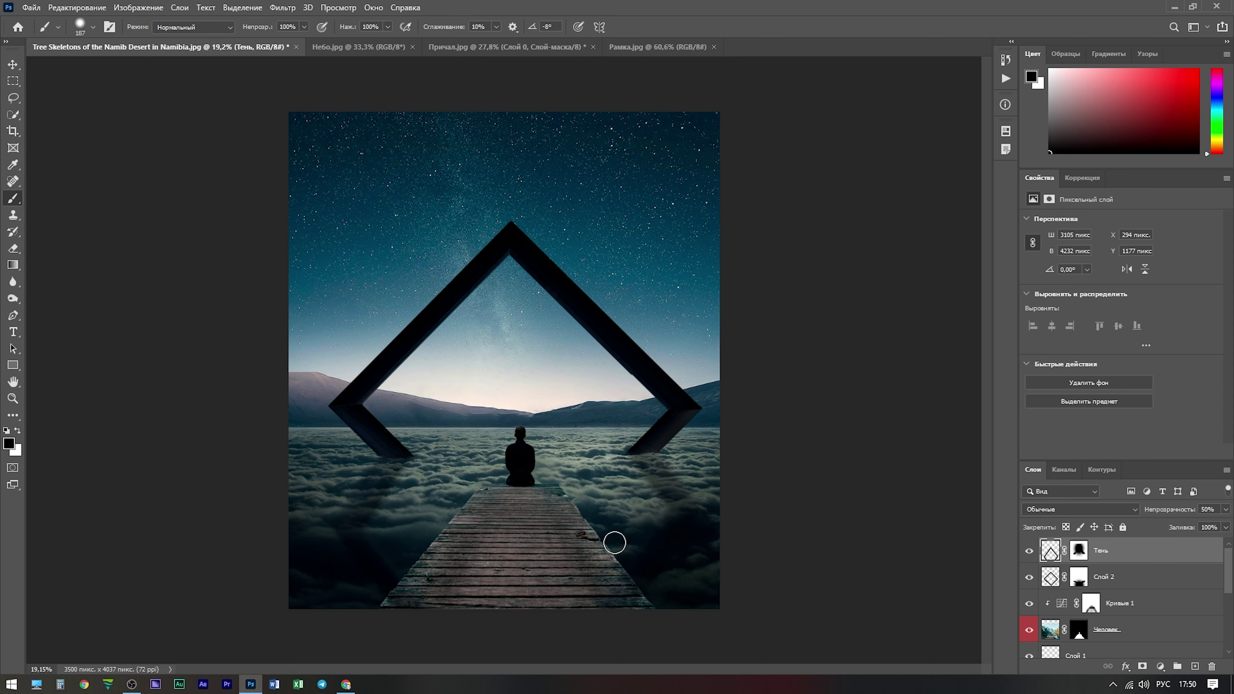
# - Erase the shadow's edges with a much larger soft eraser brush
pyautogui.scroll(-2, 614, 542)
pyautogui.rightClick(502, 526)
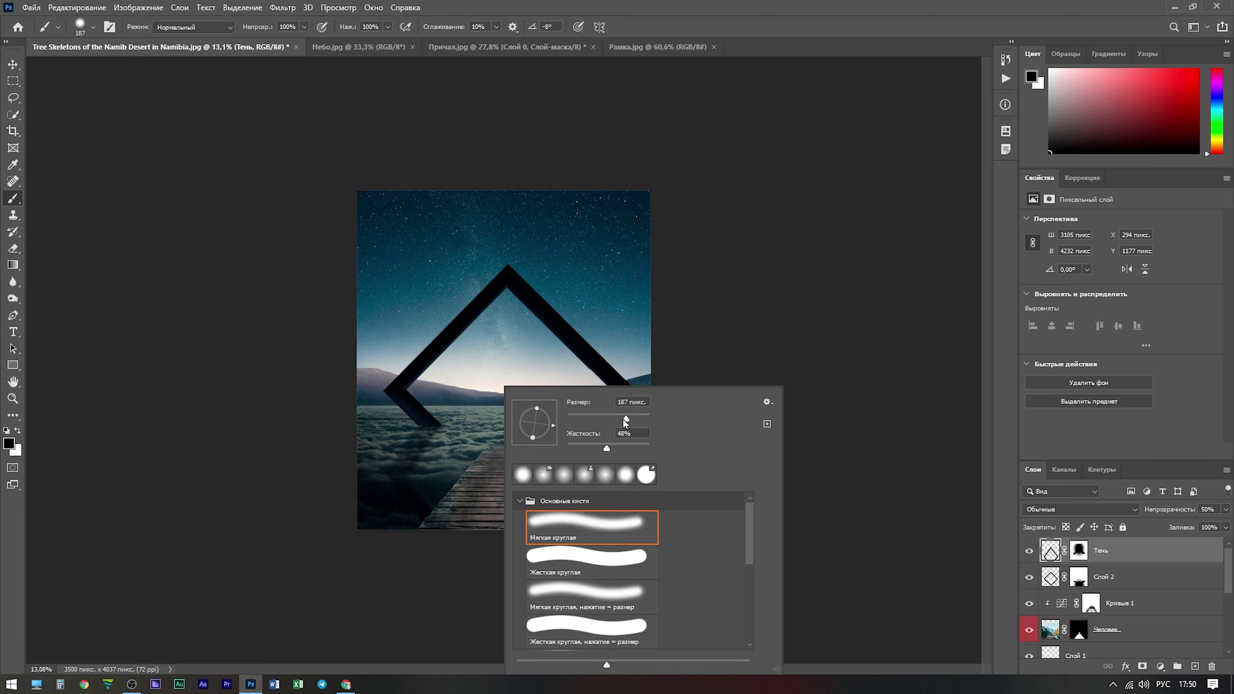
pyautogui.click(13, 248)
pyautogui.rightClick(521, 506)
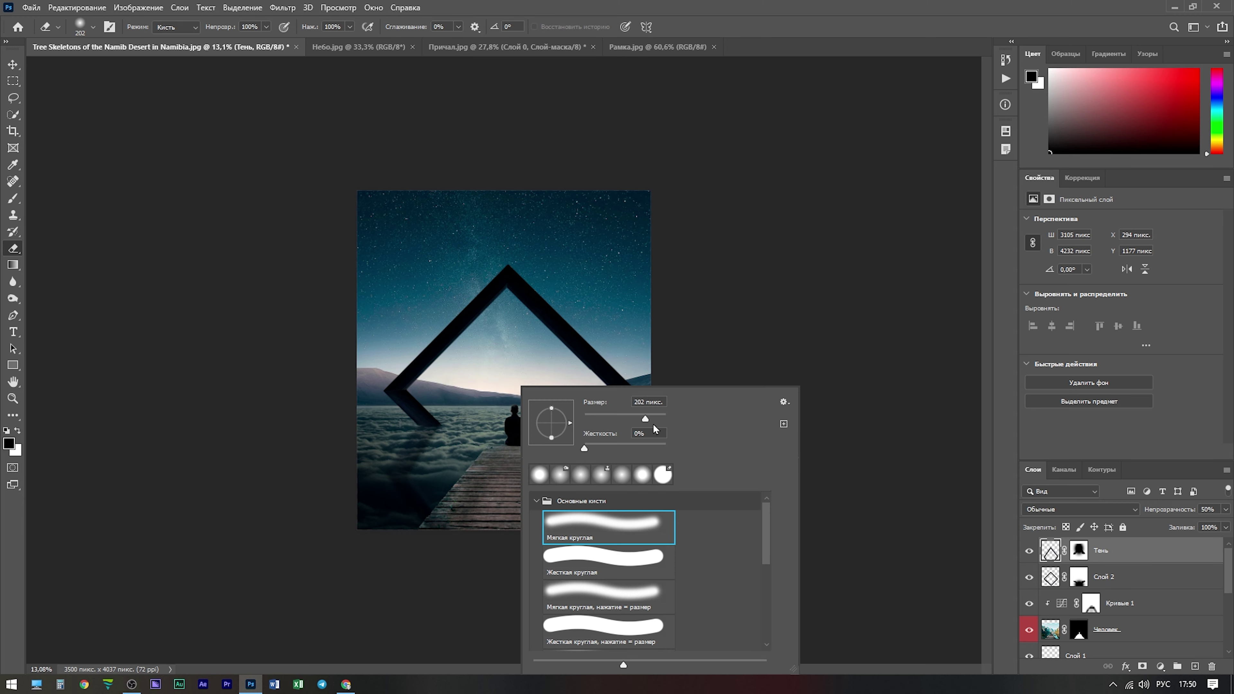
pyautogui.click(652, 420)
pyautogui.moveTo(652, 420); pyautogui.dragTo(664, 421)
pyautogui.press('Return')
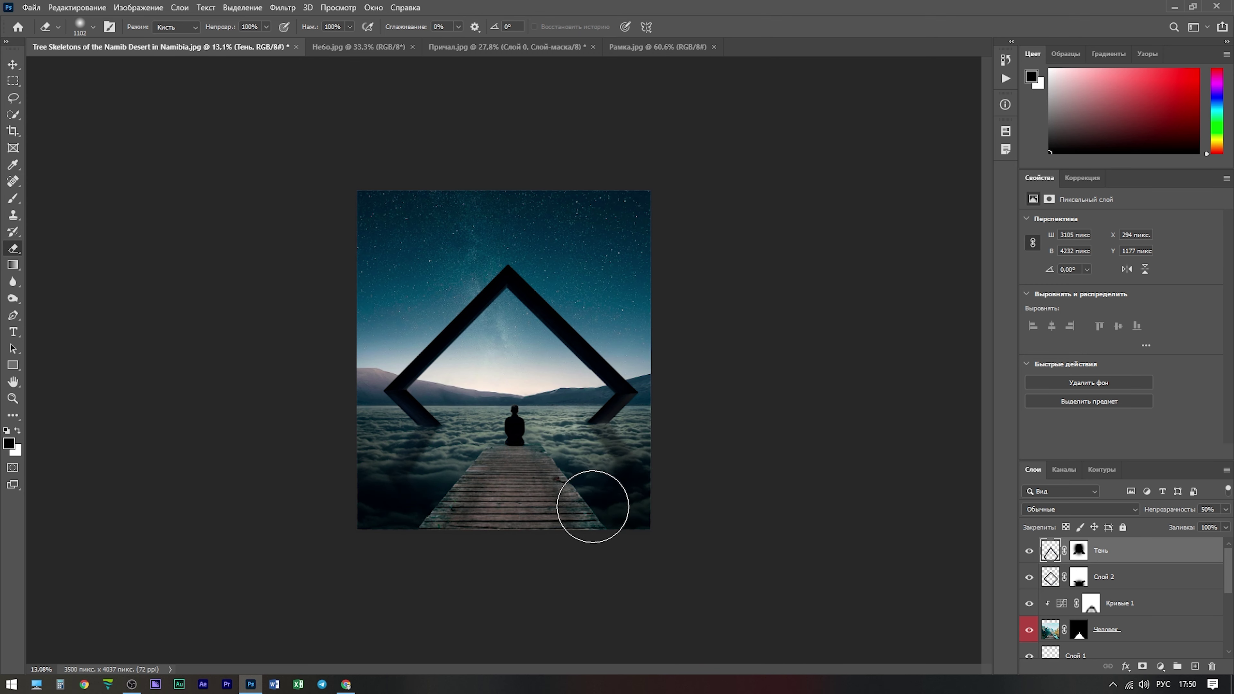
pyautogui.click(372, 501)
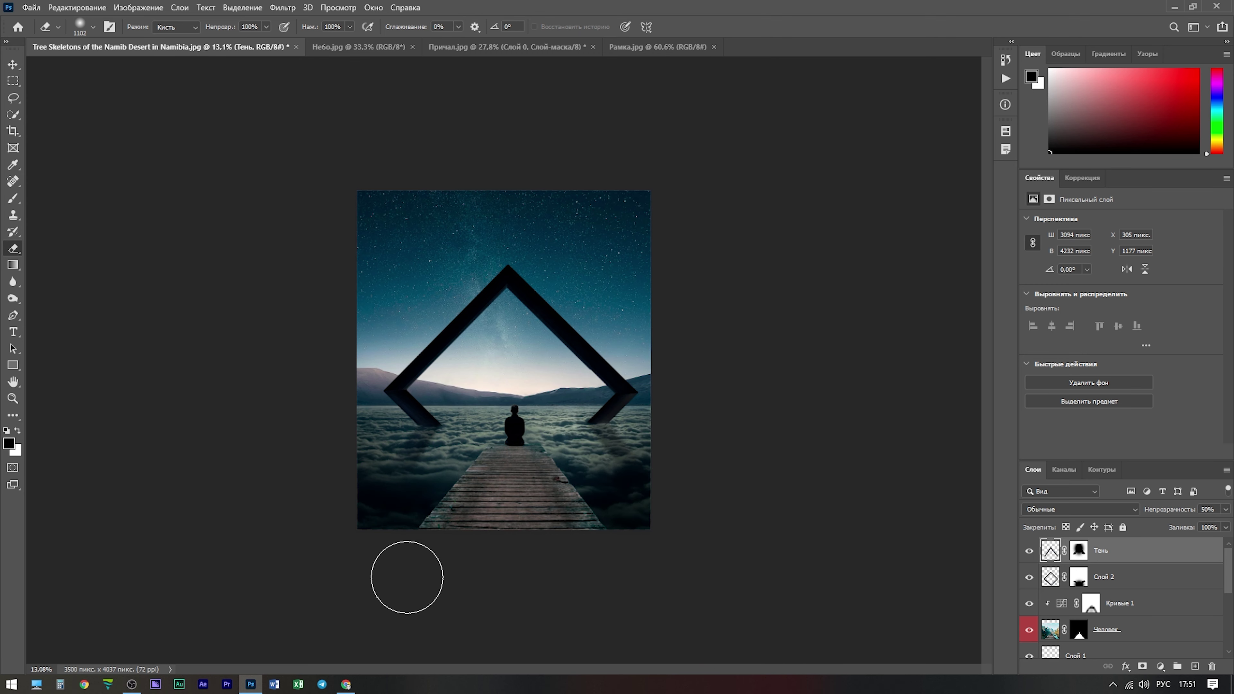
pyautogui.hotkey('ctrl', '0')
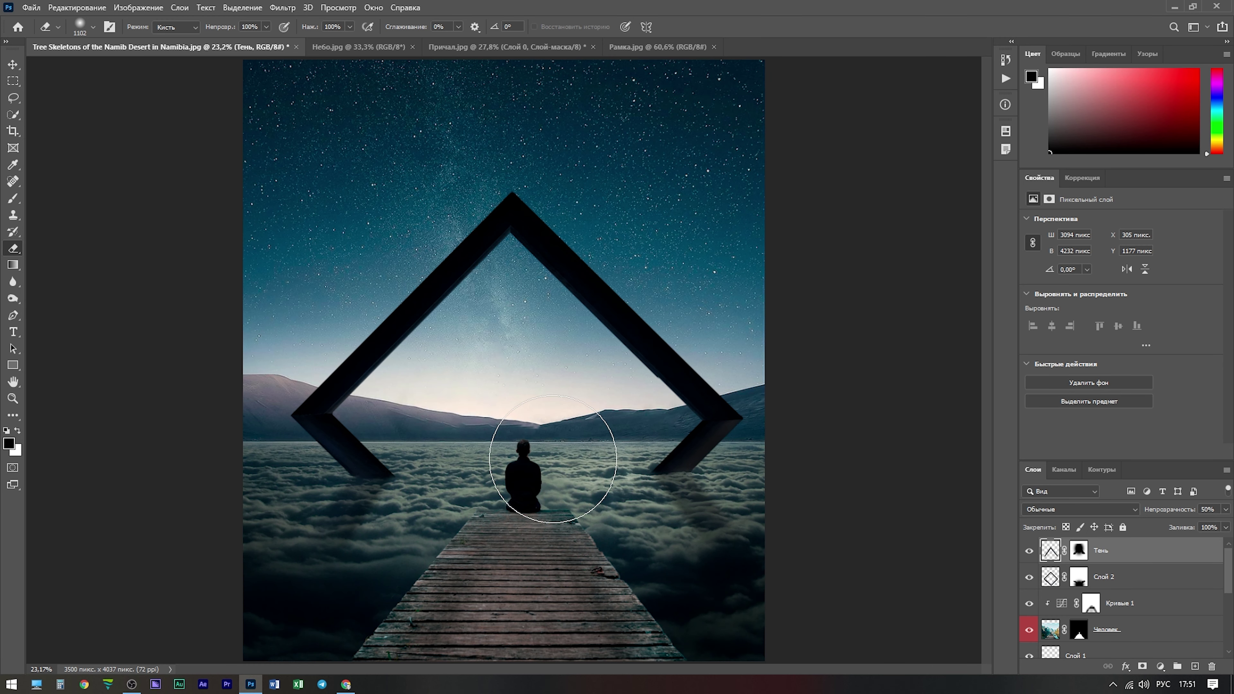
# - Duplicate Слой 2, scale the copy to about 45% and place it inside the large frame
pyautogui.click(1137, 589)
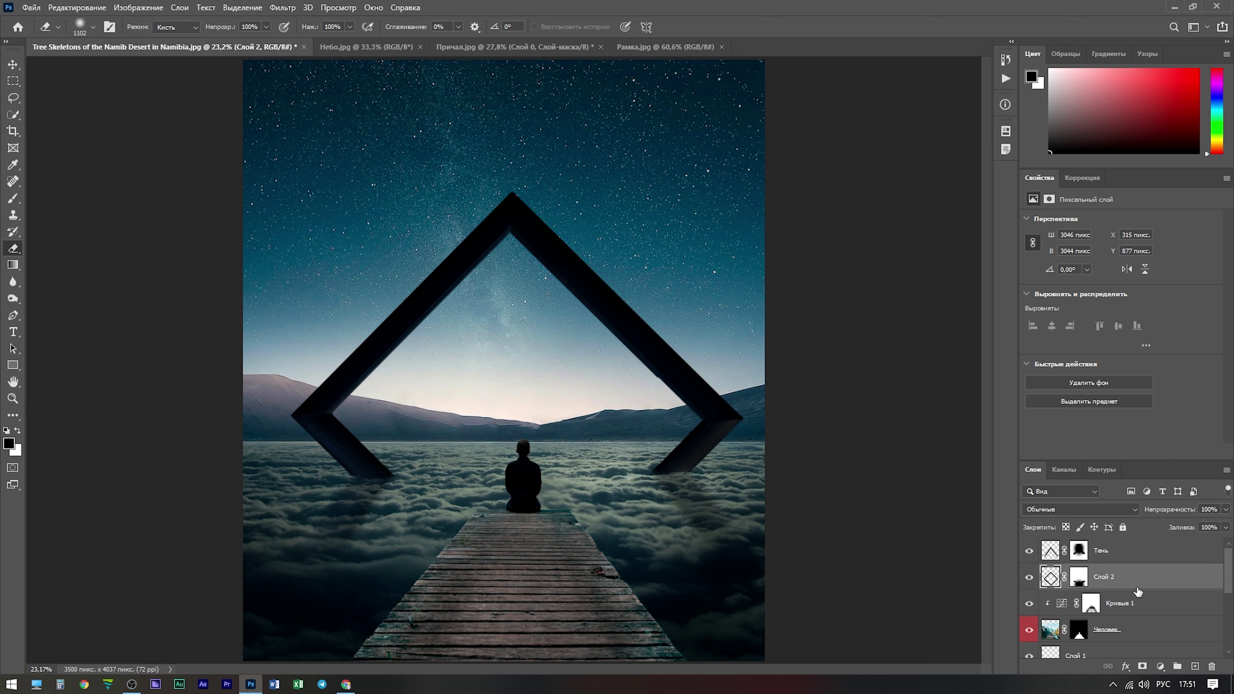
pyautogui.hotkey('ctrl', 'j')
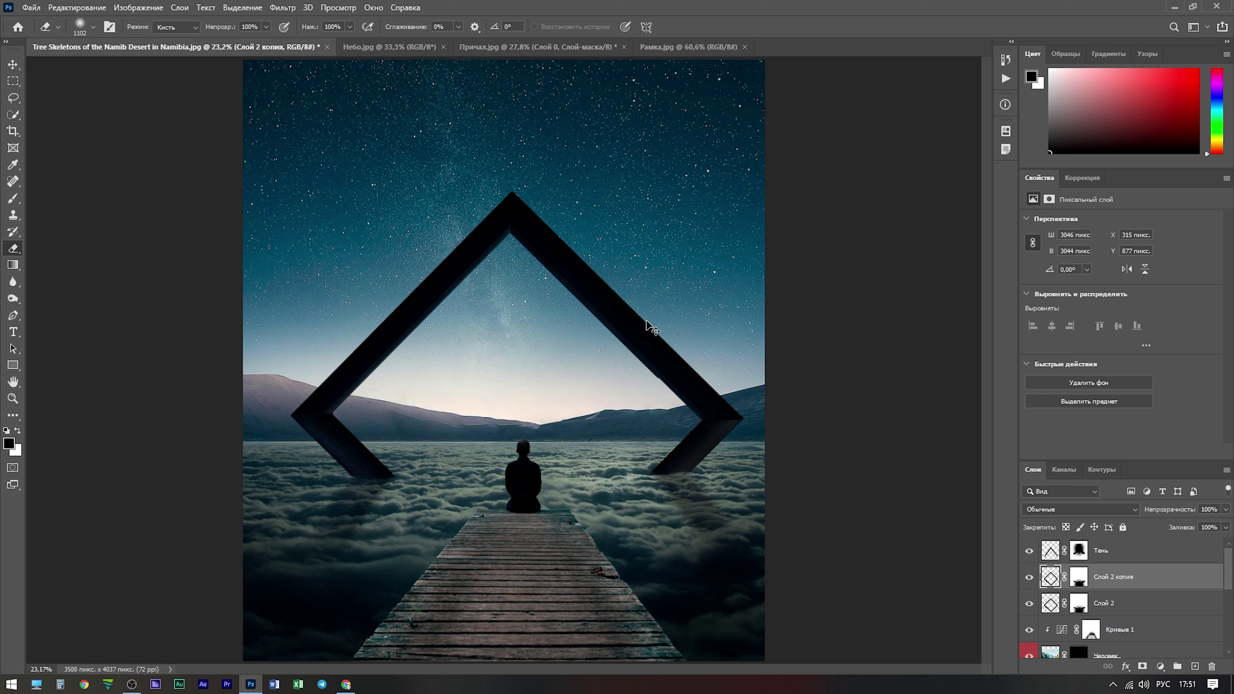
pyautogui.hotkey('ctrl', 't')
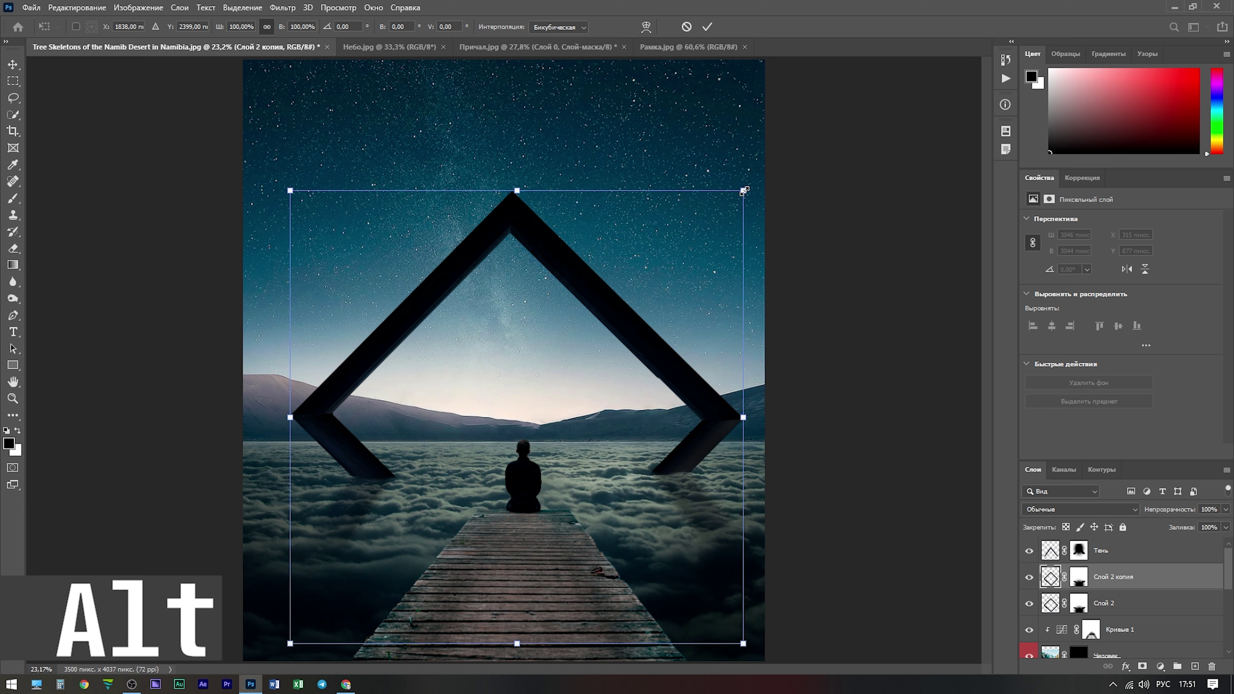
pyautogui.moveTo(744, 190); pyautogui.dragTo(630, 298)
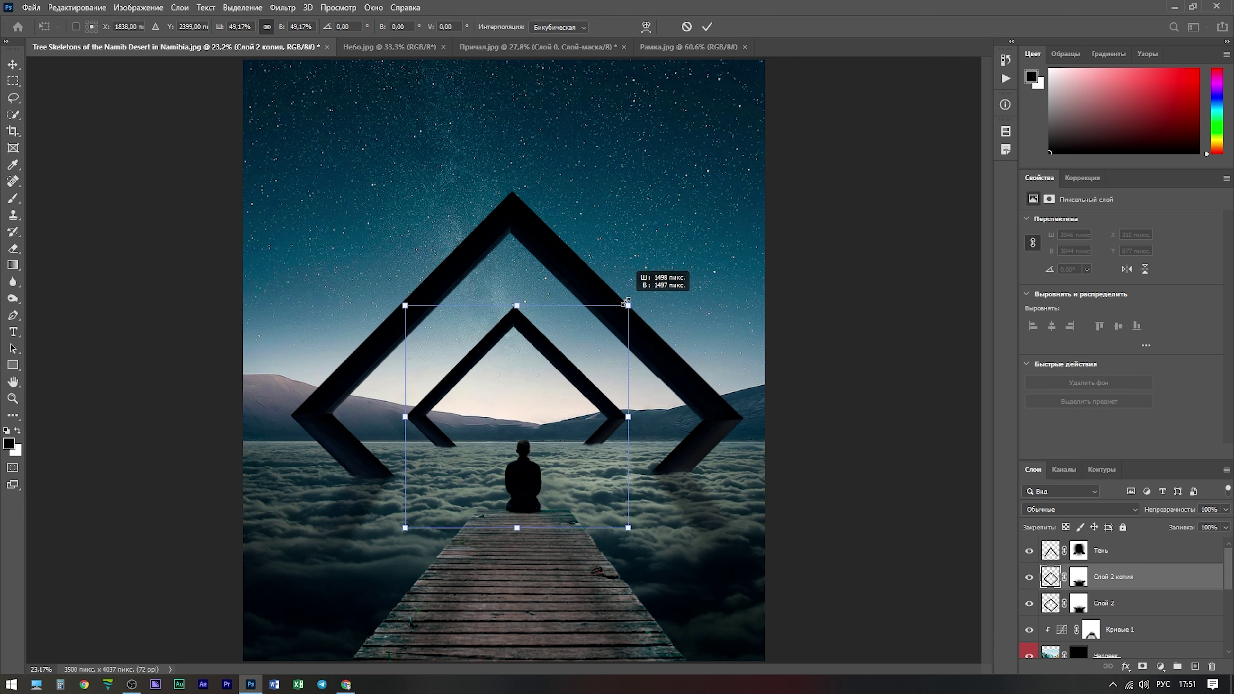
pyautogui.moveTo(631, 299); pyautogui.dragTo(619, 314)
pyautogui.scroll(1, 565, 391)
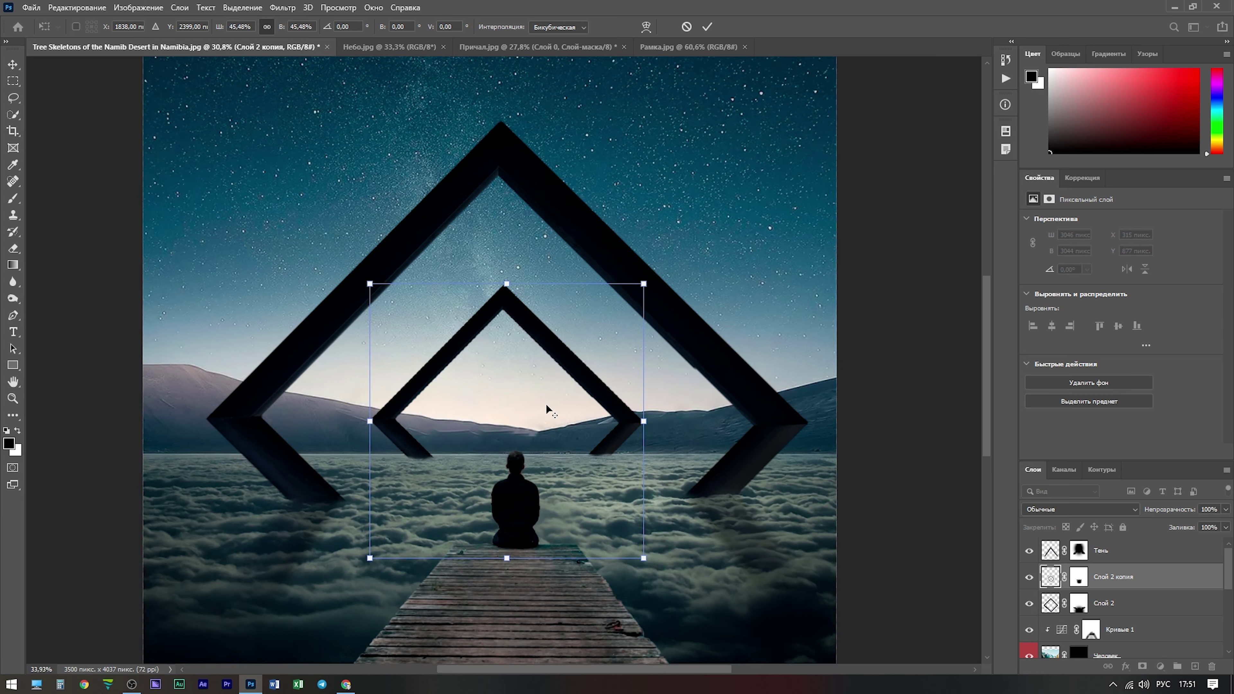
pyautogui.scroll(1, 546, 407)
pyautogui.moveTo(524, 335); pyautogui.dragTo(531, 335)
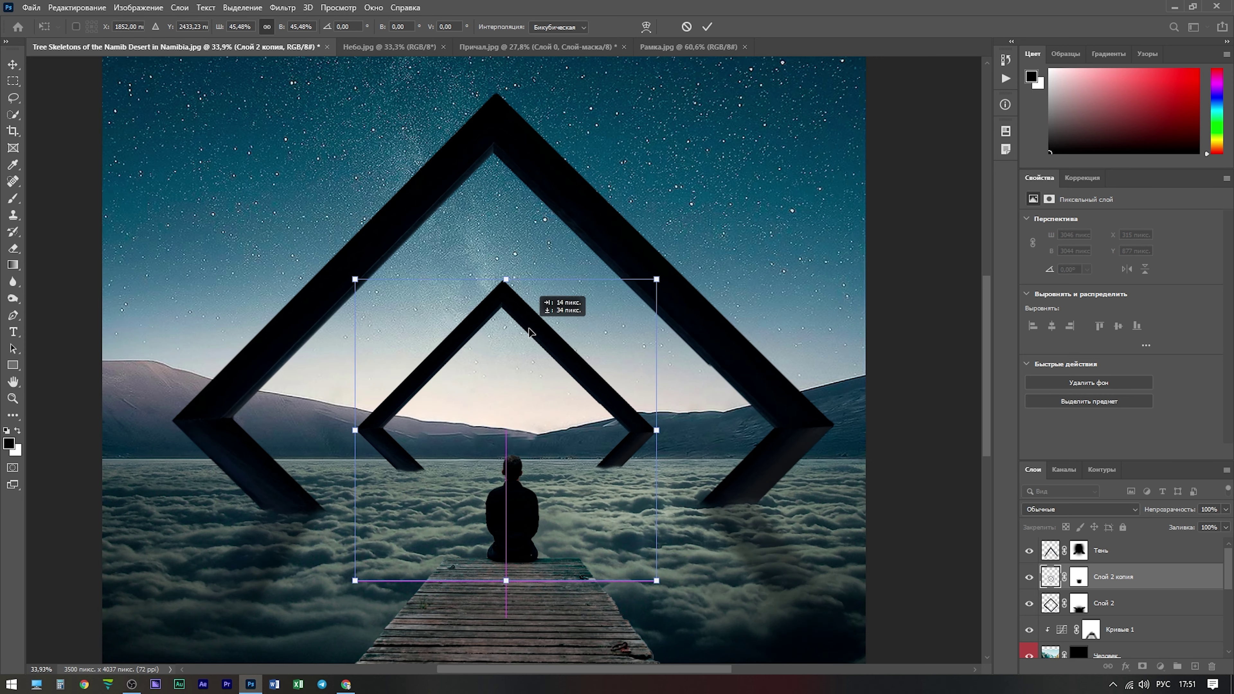
pyautogui.scroll(3, 530, 335)
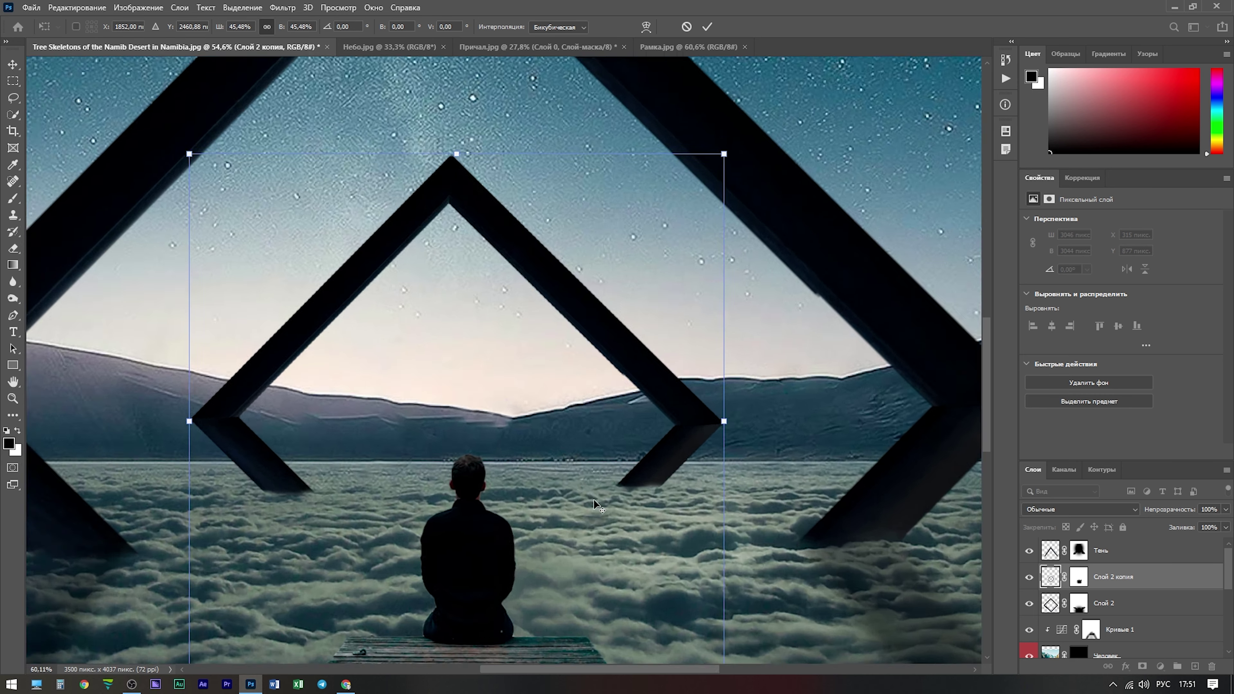
pyautogui.scroll(2, 530, 335)
pyautogui.press('Return')
# - Paint the small frame's mask so its legs fade into the clouds, then duplicate it
pyautogui.click(1078, 576)
pyautogui.press('e')
pyautogui.press('b')
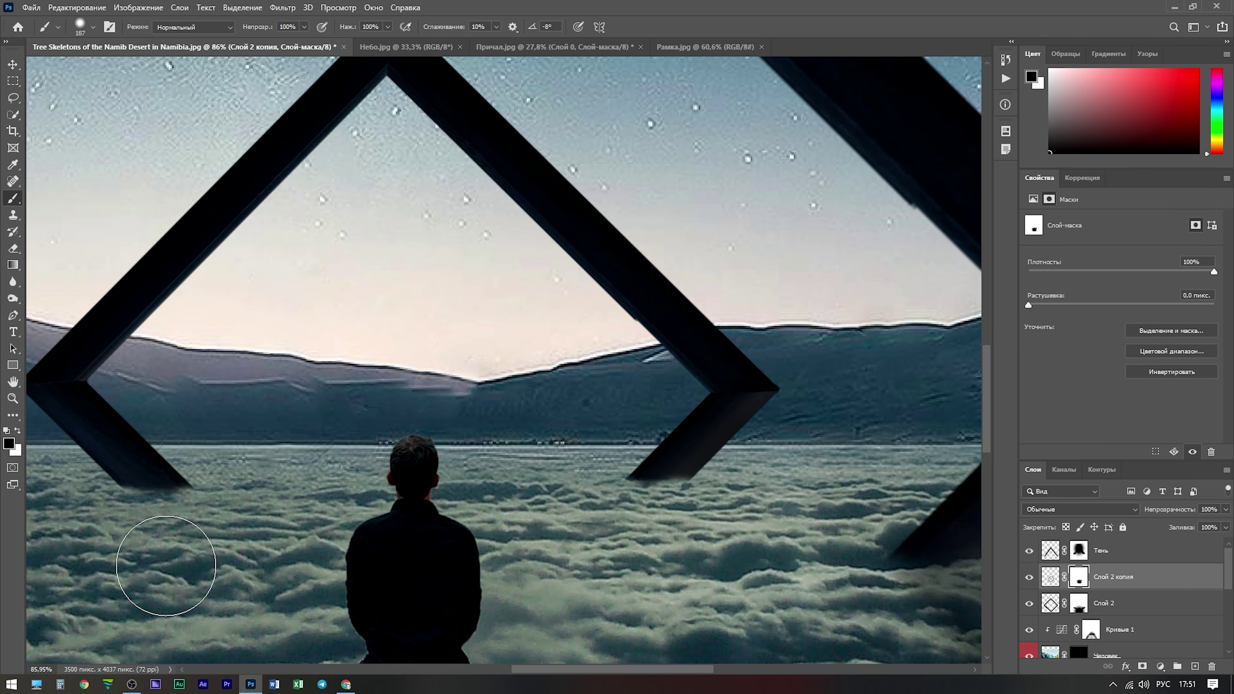
pyautogui.scroll(-3, 604, 561)
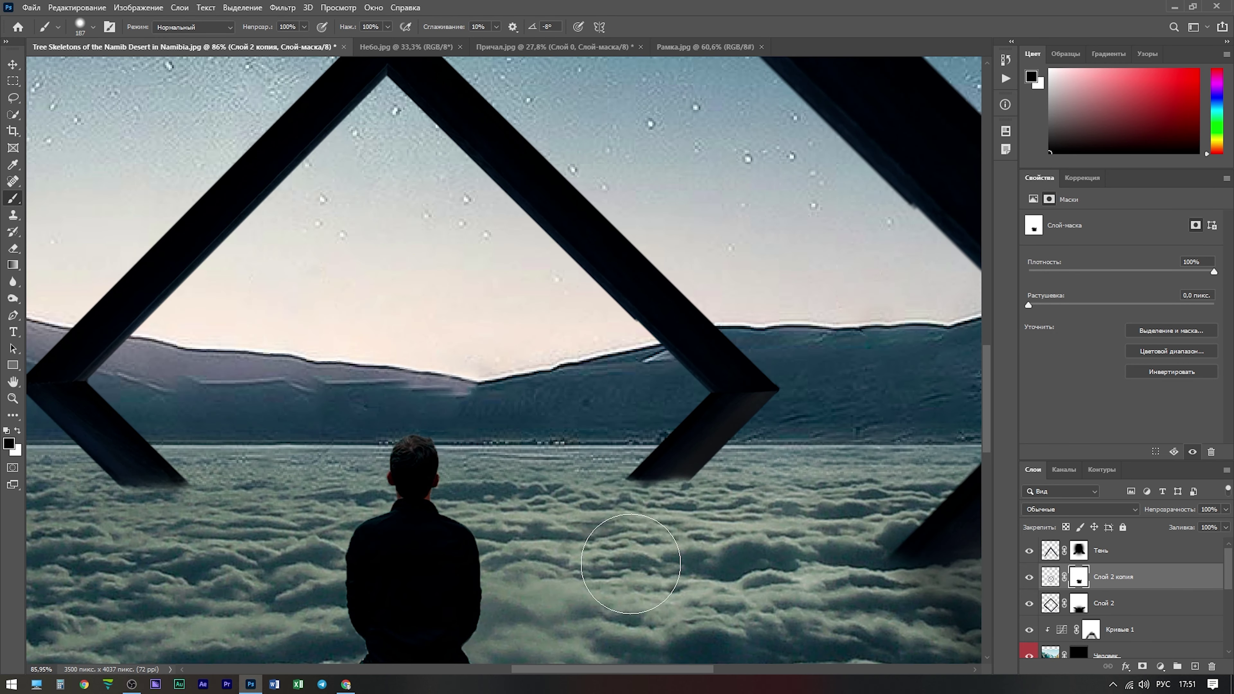
pyautogui.scroll(-3, 604, 561)
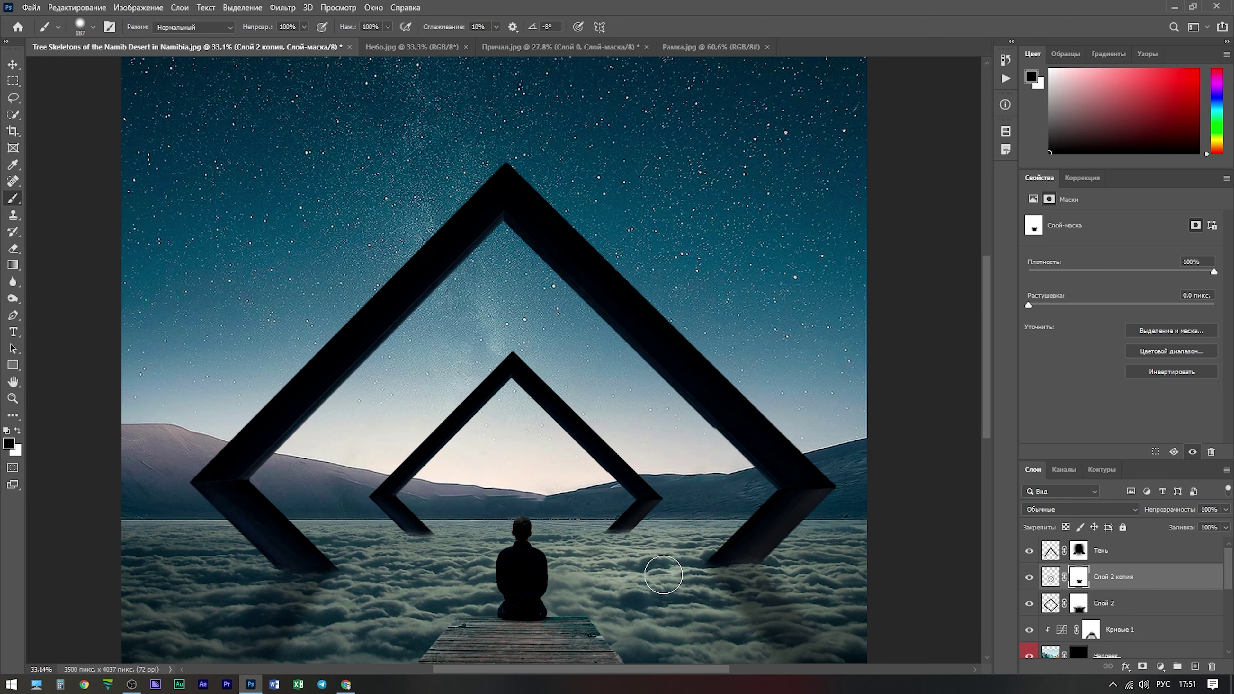
pyautogui.scroll(-1, 826, 583)
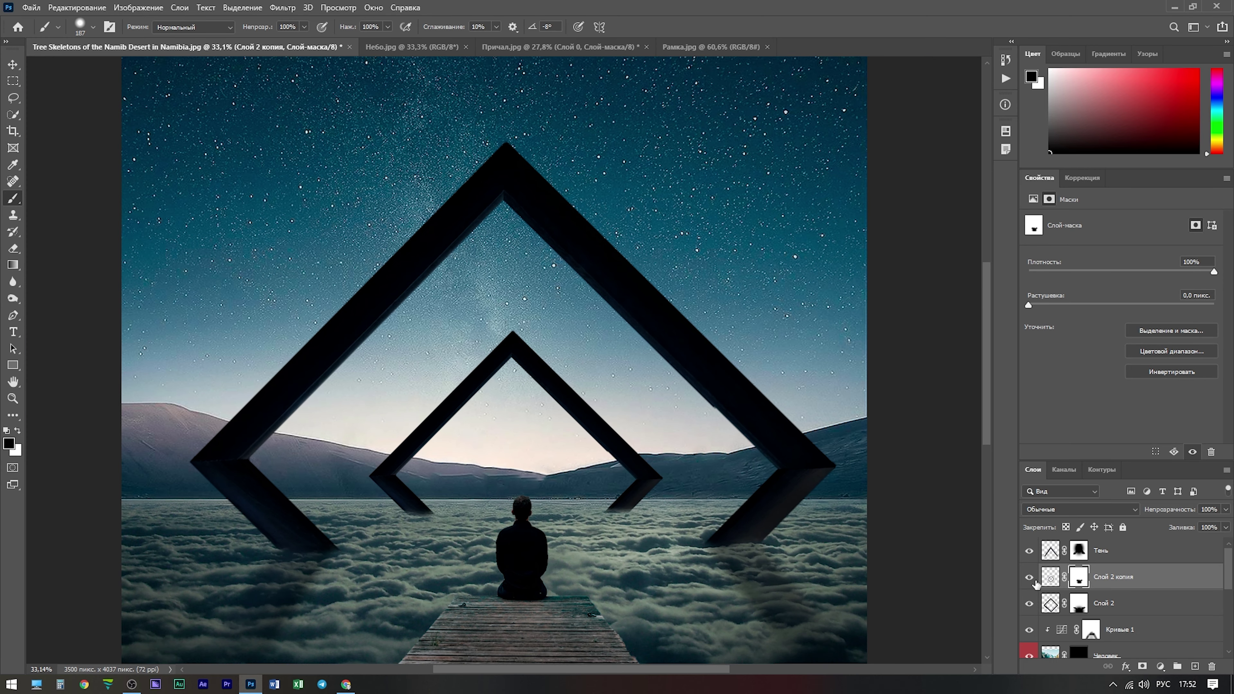
pyautogui.moveTo(1169, 582); pyautogui.dragTo(1175, 584)
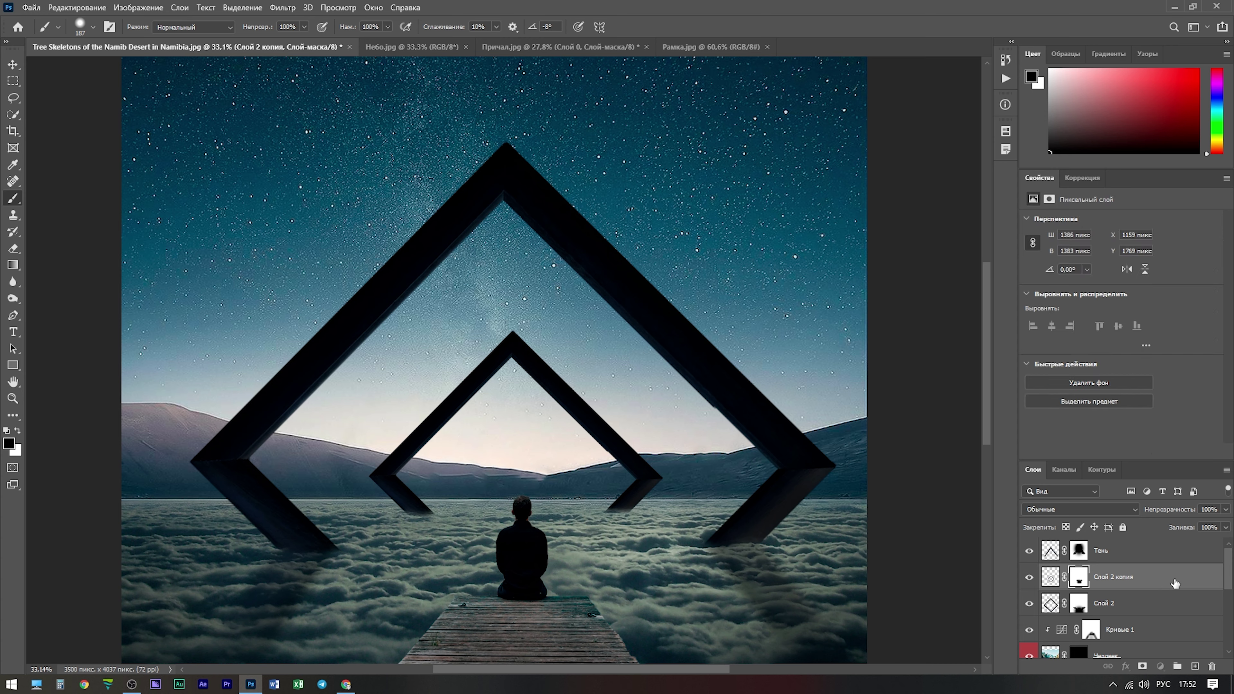
pyautogui.hotkey('ctrl', 'j')
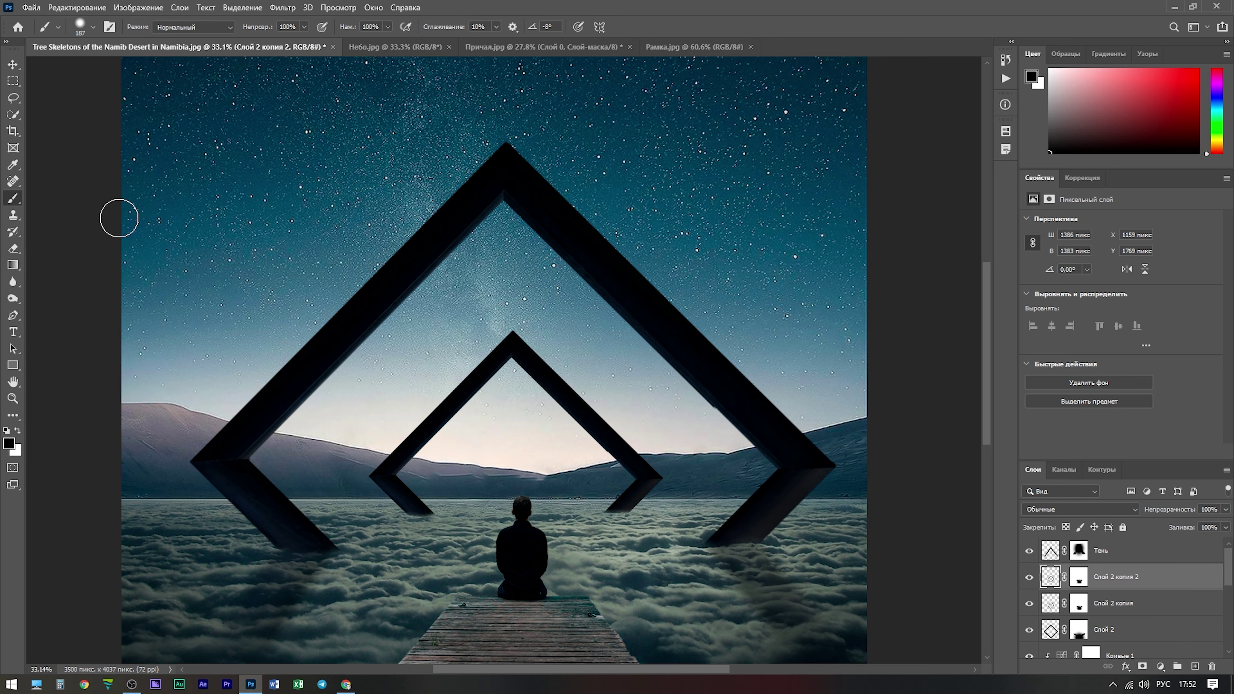
# - Flip the inner-frame duplicate vertically and stretch it downward across the clouds
pyautogui.press('v')
pyautogui.rightClick(551, 387)
pyautogui.click(608, 608)
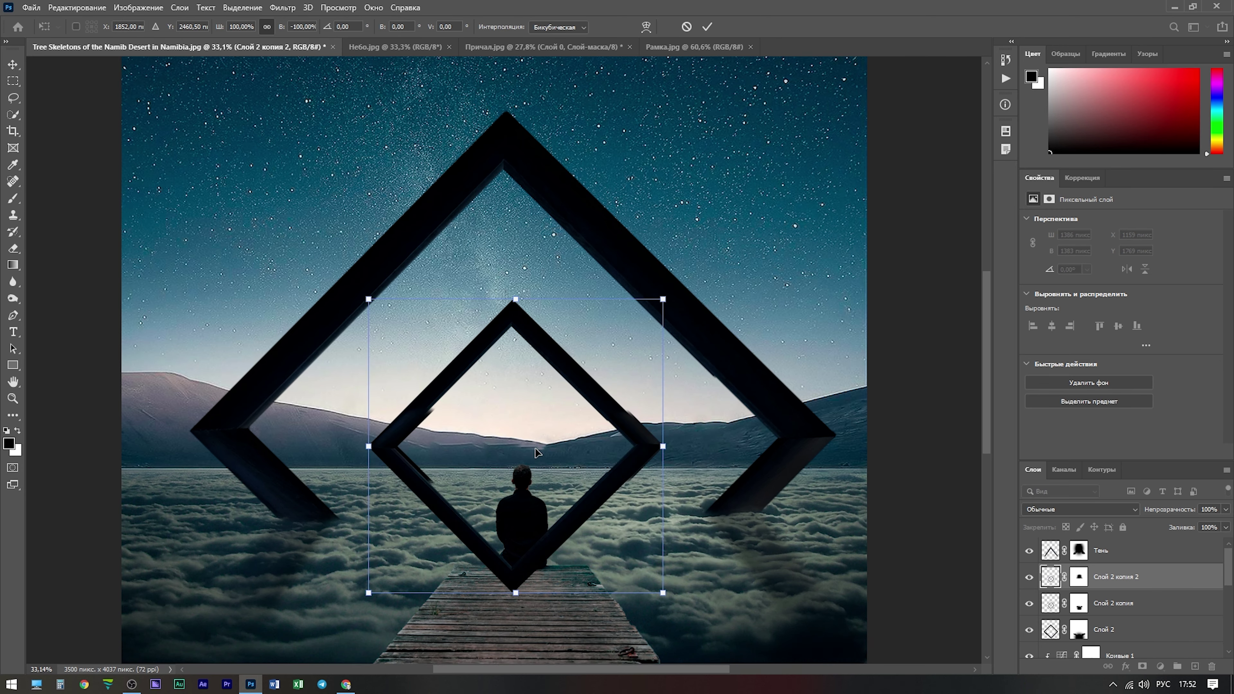
pyautogui.scroll(-5, 512, 396)
pyautogui.moveTo(513, 400); pyautogui.dragTo(551, 441)
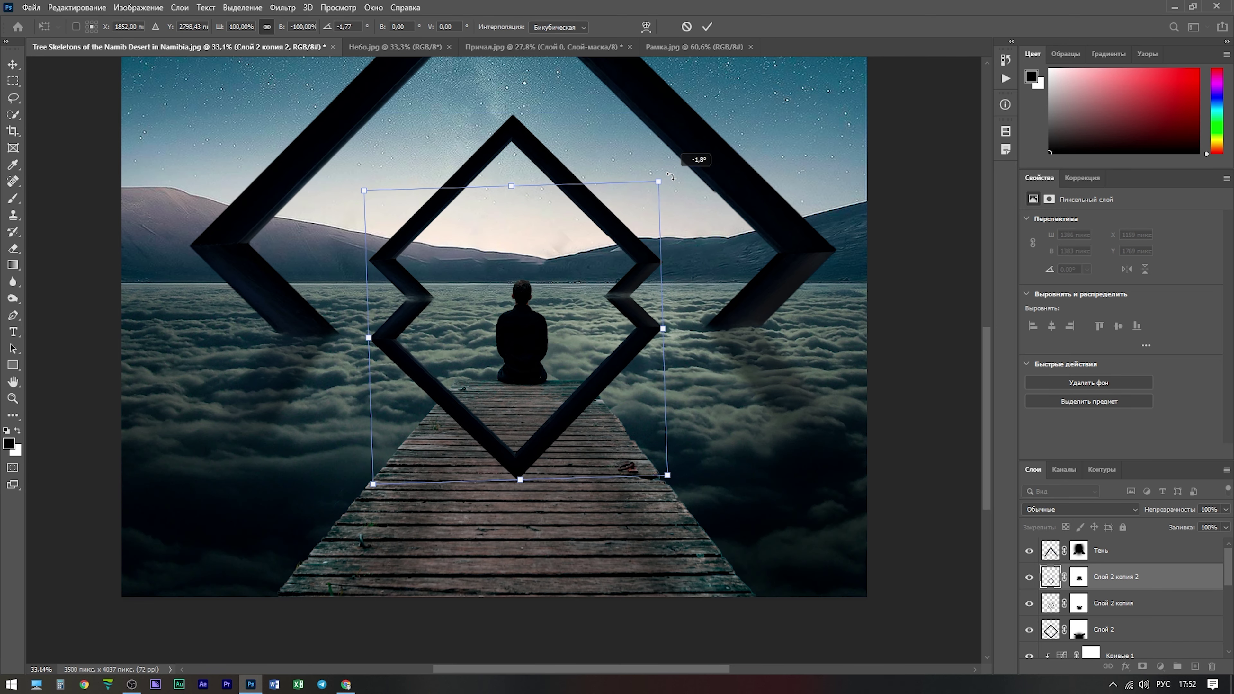
pyautogui.moveTo(703, 157); pyautogui.dragTo(699, 168)
pyautogui.moveTo(545, 438); pyautogui.dragTo(522, 593)
pyautogui.moveTo(559, 529); pyautogui.dragTo(559, 481)
pyautogui.click(708, 27)
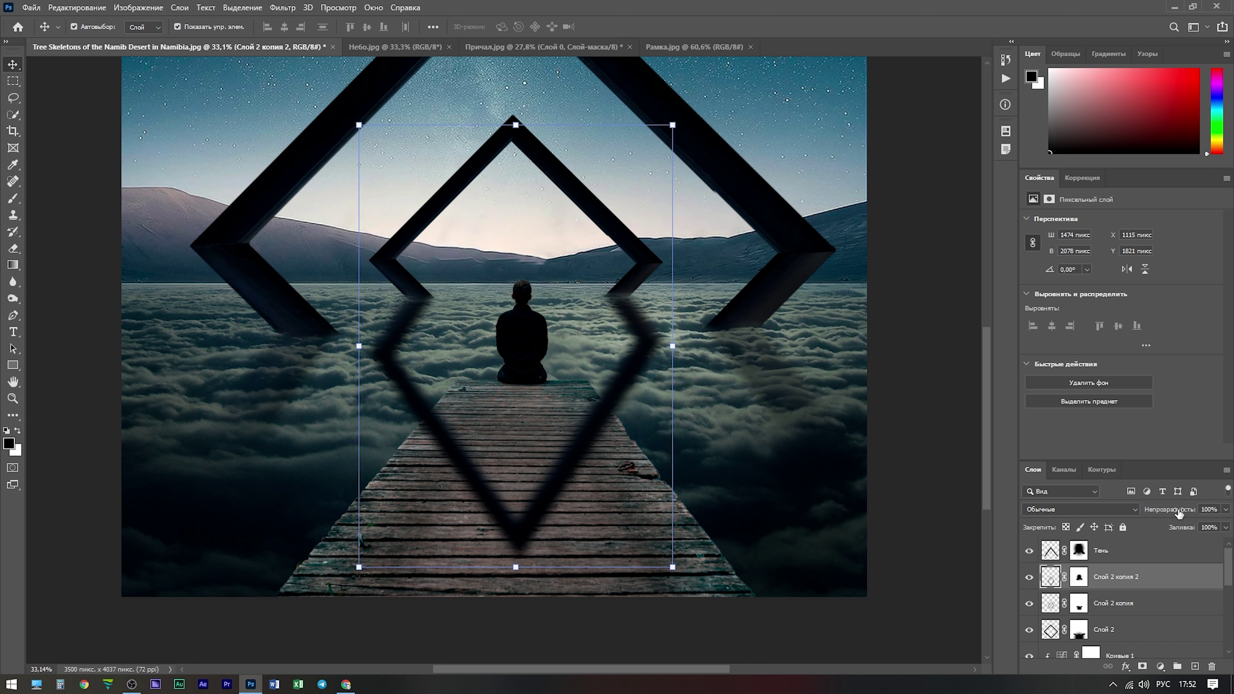
# - Fade the flipped copy to 57% opacity and set a 306 px brush for its mask
pyautogui.moveTo(1179, 513); pyautogui.dragTo(1155, 512)
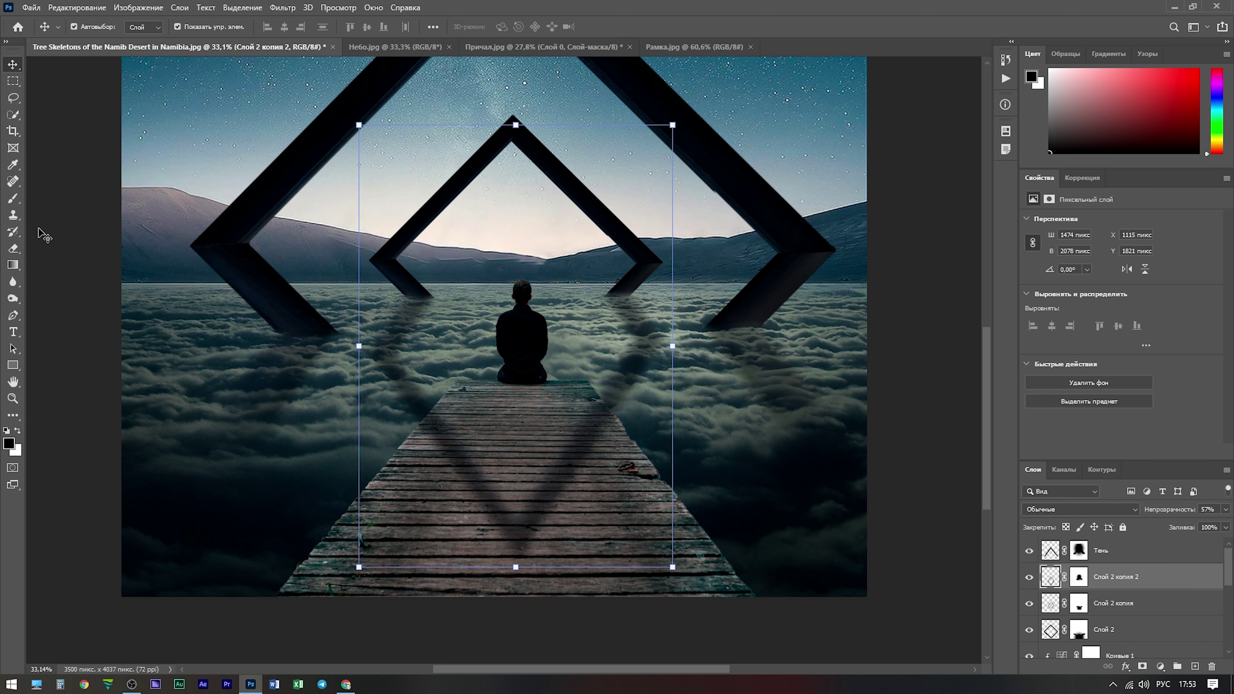
pyautogui.click(13, 198)
pyautogui.click(1078, 576)
pyautogui.rightClick(537, 499)
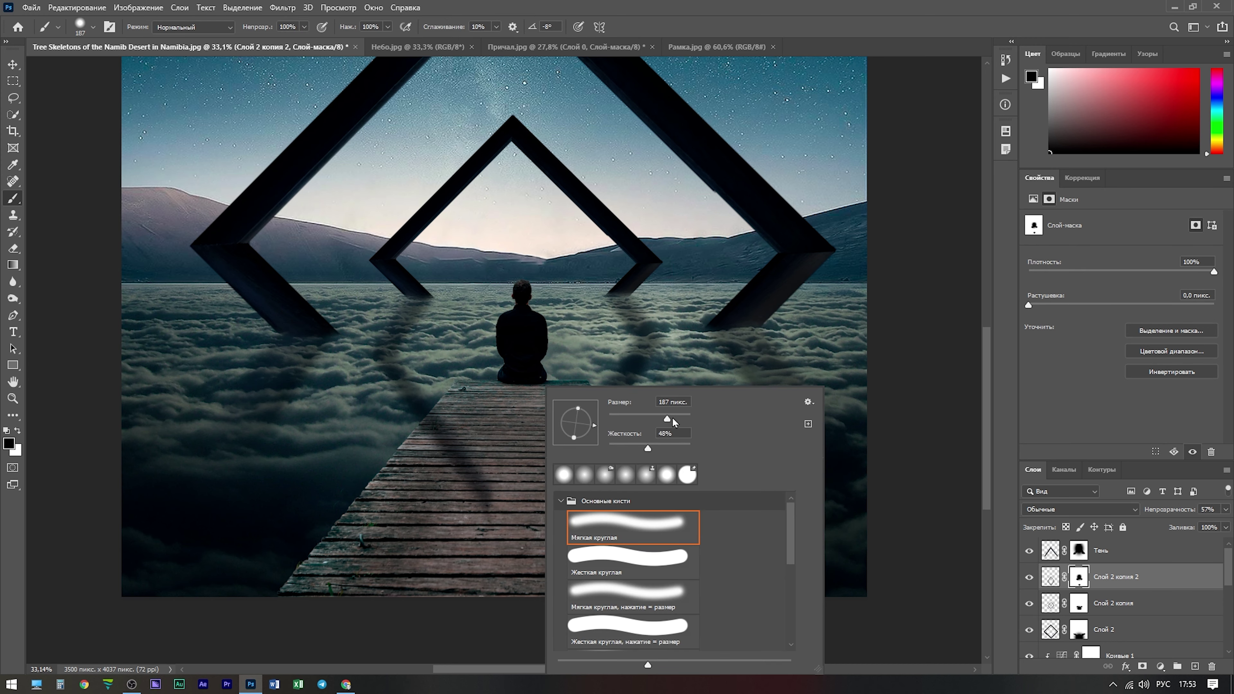
pyautogui.moveTo(673, 419); pyautogui.dragTo(679, 419)
pyautogui.press('Return')
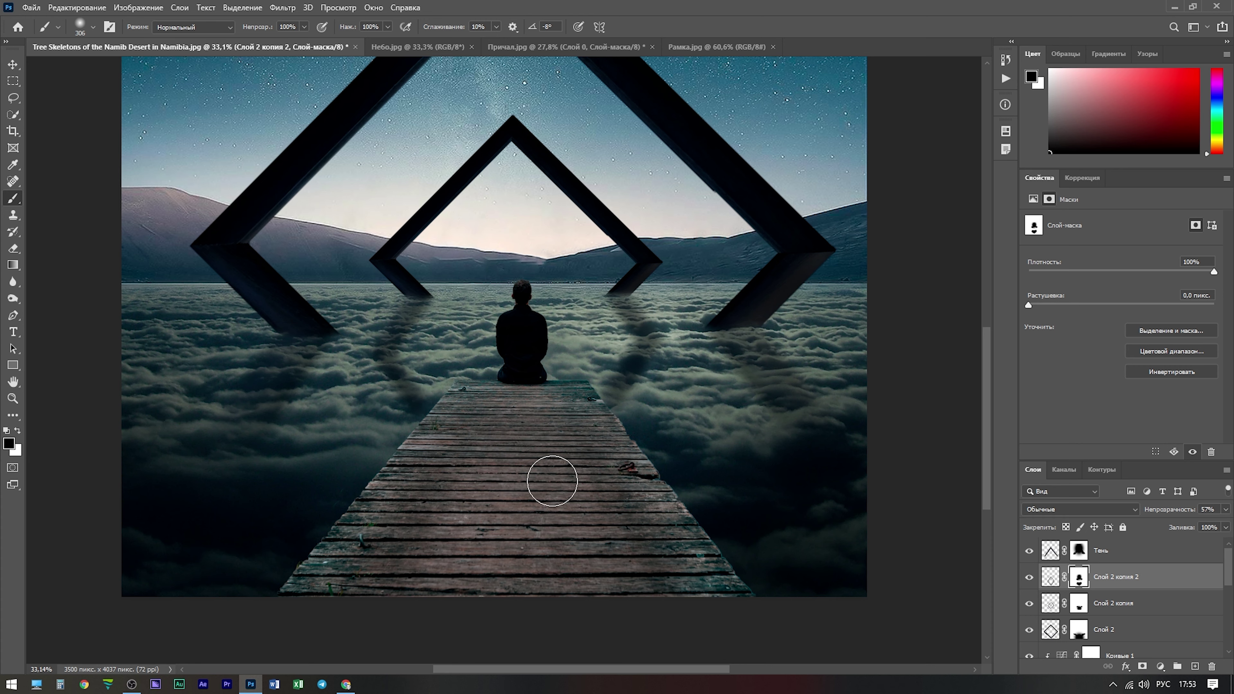
# - Rename the shadow copy layer to Тень2
pyautogui.doubleClick(1126, 579)
pyautogui.write('Тен')
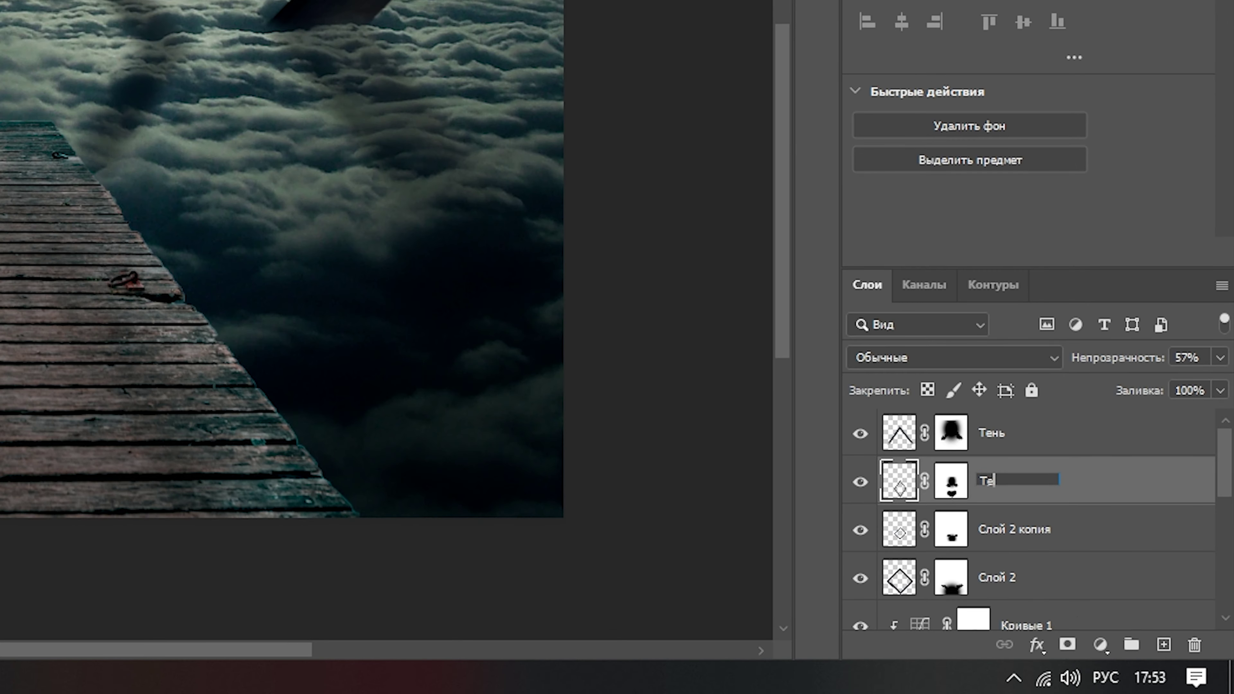
pyautogui.write('ь2')
pyautogui.click(1076, 440)
# - Group Тень2 and Тень together in a group named Тени
pyautogui.keyDown('shift'); pyautogui.click(1067, 484); pyautogui.keyUp('shift')
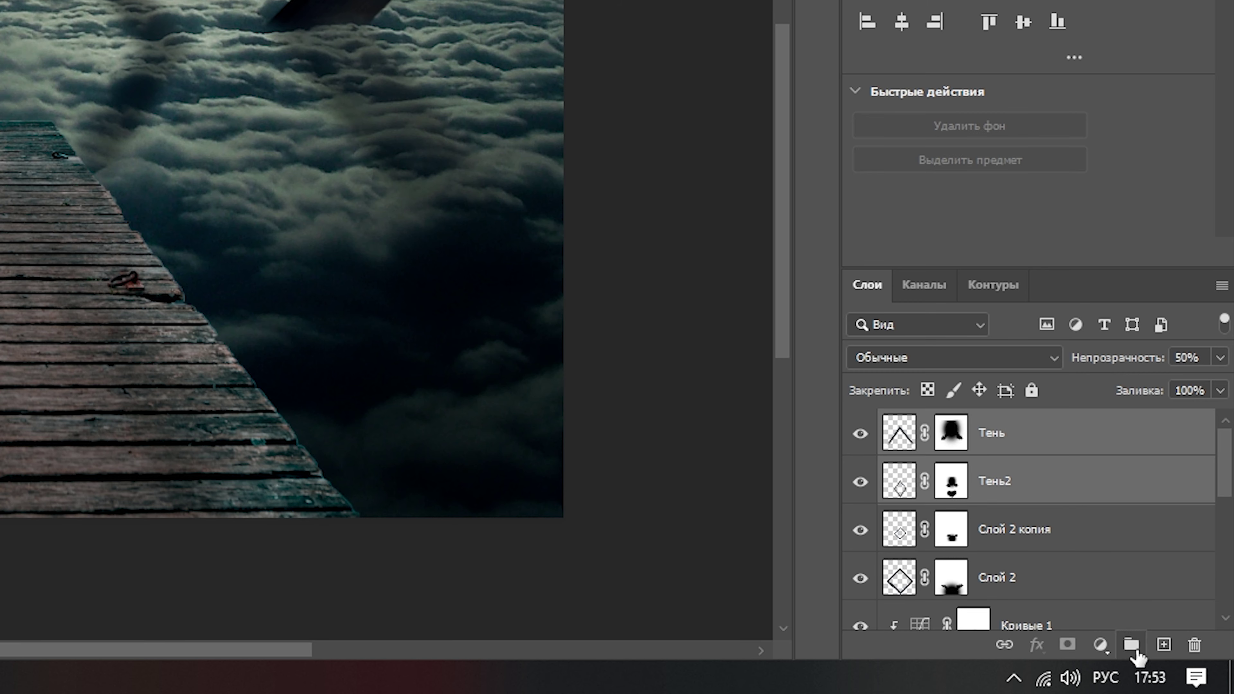
pyautogui.click(1131, 645)
pyautogui.doubleClick(949, 424)
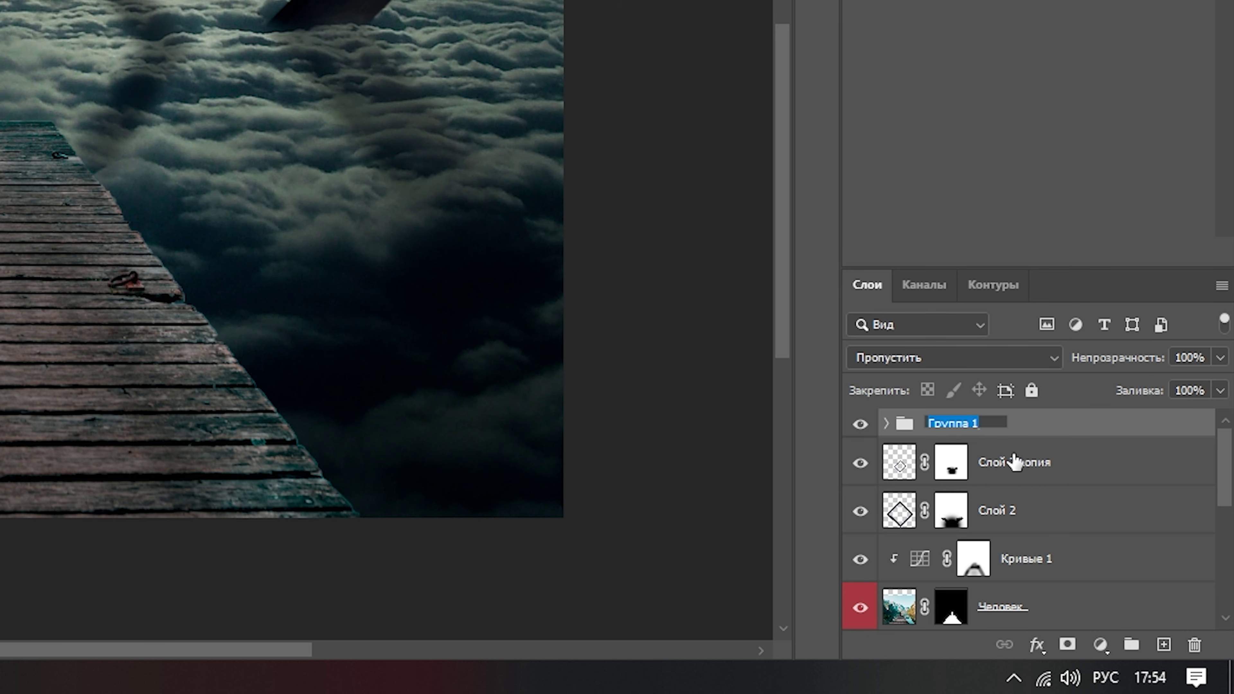
pyautogui.write('Тени')
pyautogui.press('Return')
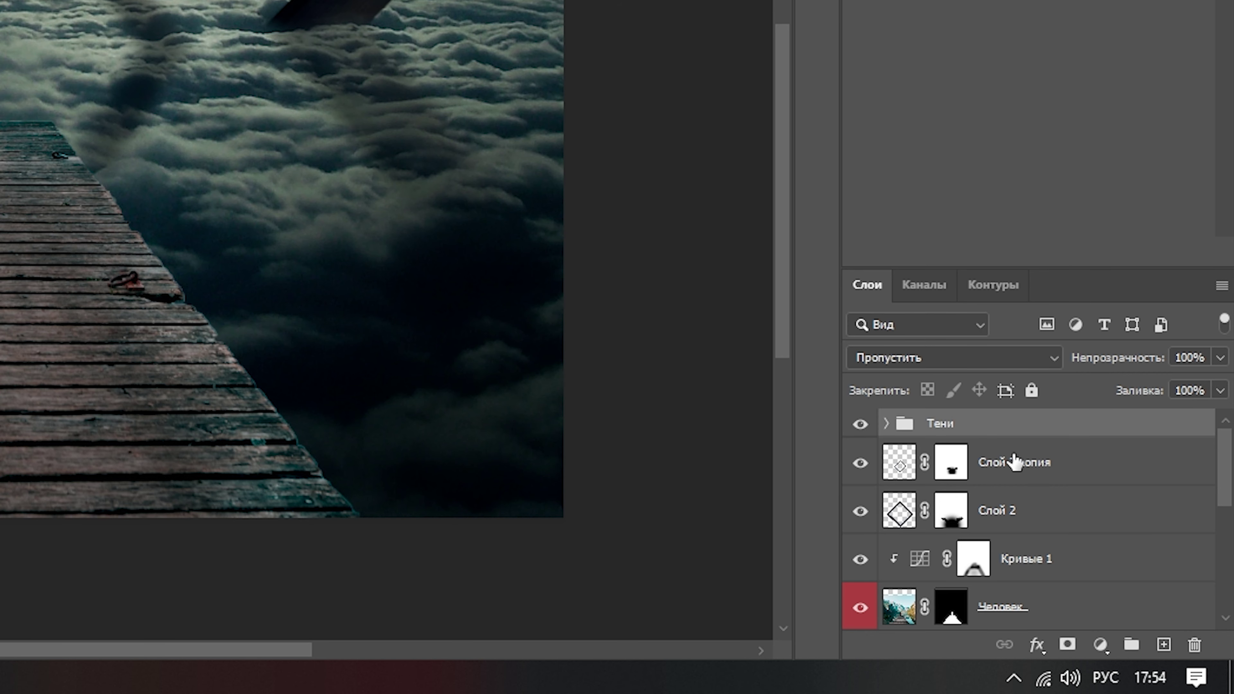
pyautogui.click(1059, 510)
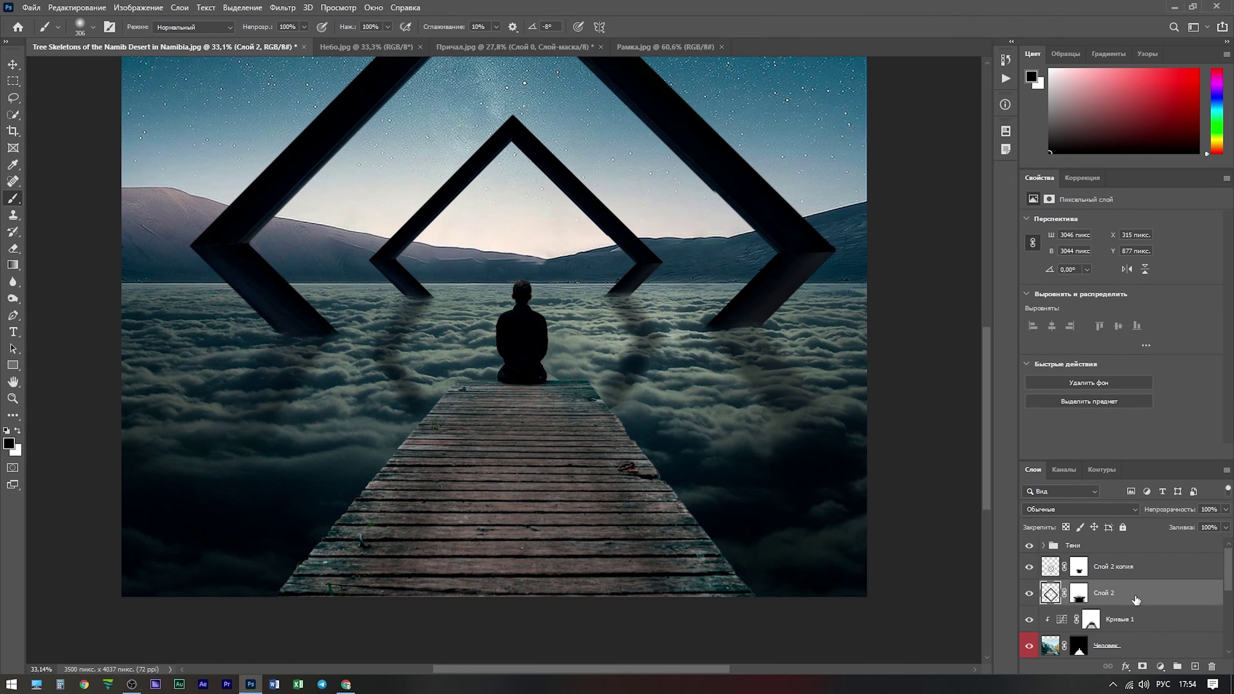
# - Give Слой 2 a 40 px blue outside Stroke through its Blending Options
pyautogui.rightClick(1136, 600)
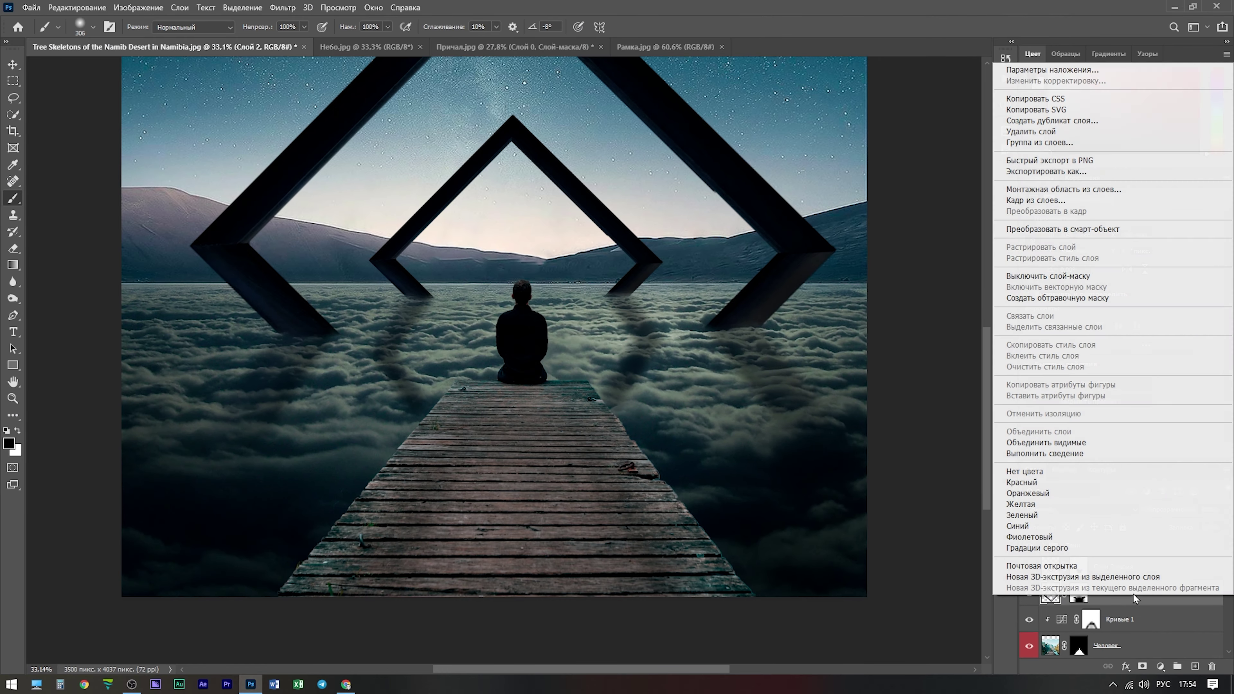
pyautogui.click(1068, 77)
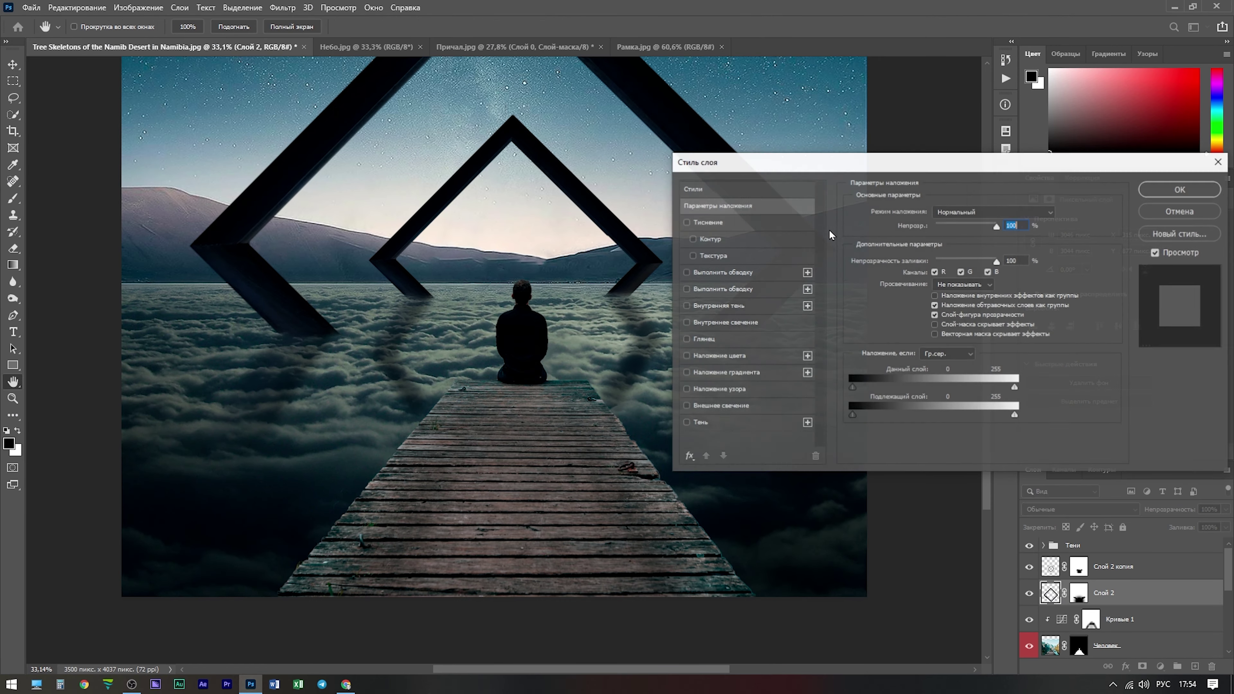
pyautogui.click(1171, 216)
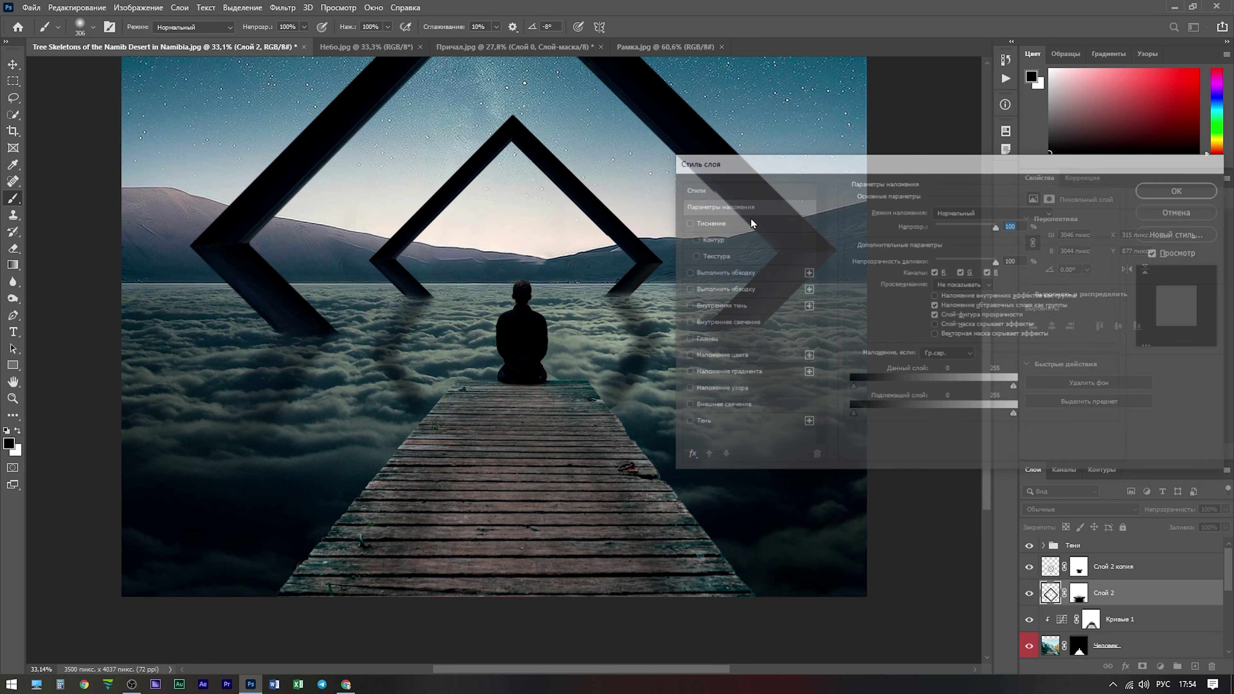
pyautogui.hotkey('ctrl', '0')
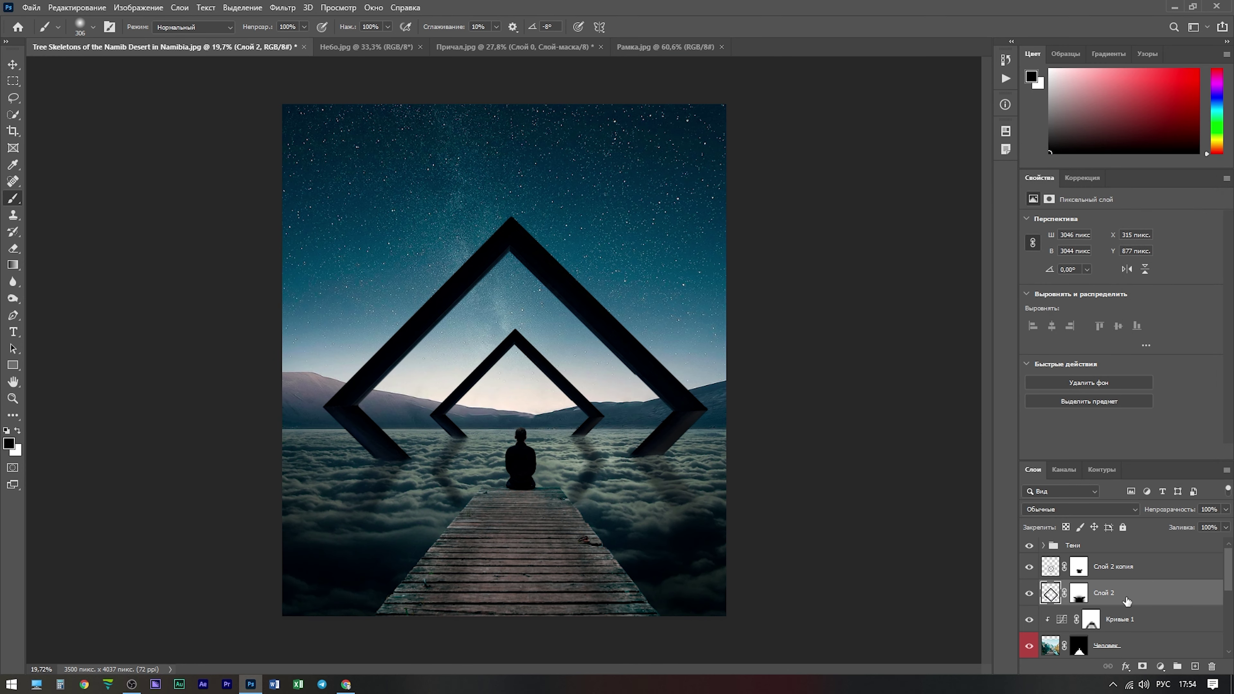
pyautogui.rightClick(1125, 601)
pyautogui.click(1087, 72)
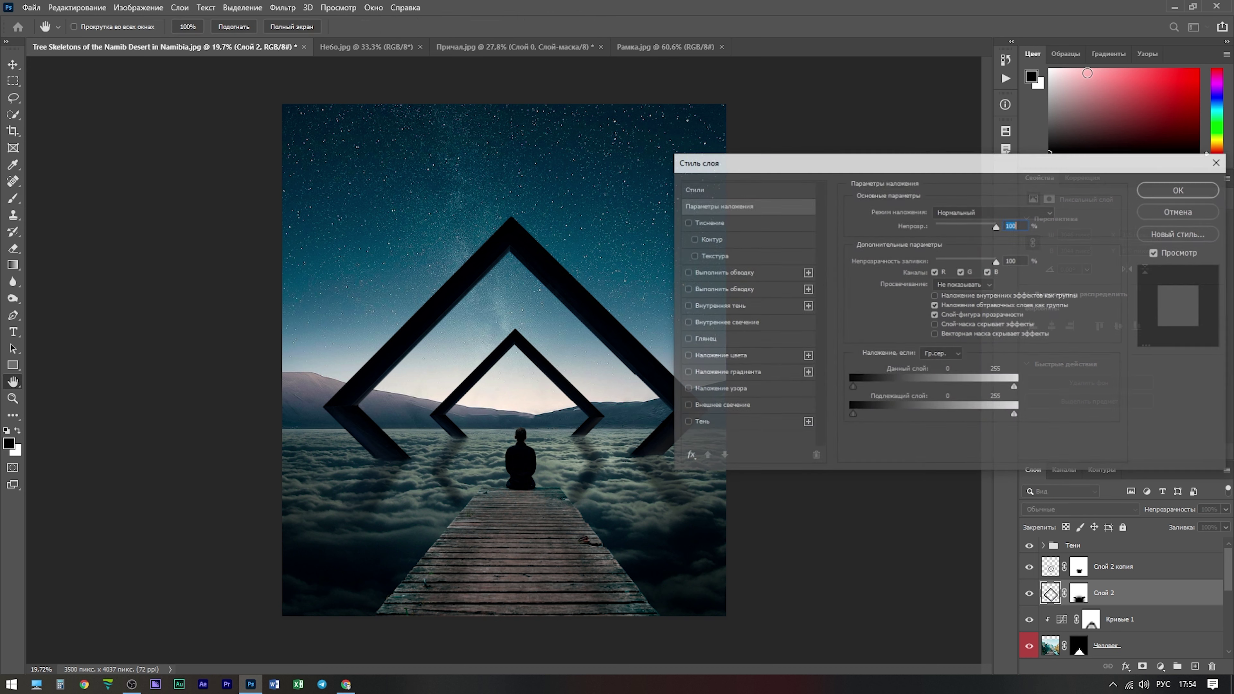
pyautogui.moveTo(839, 170); pyautogui.dragTo(882, 143)
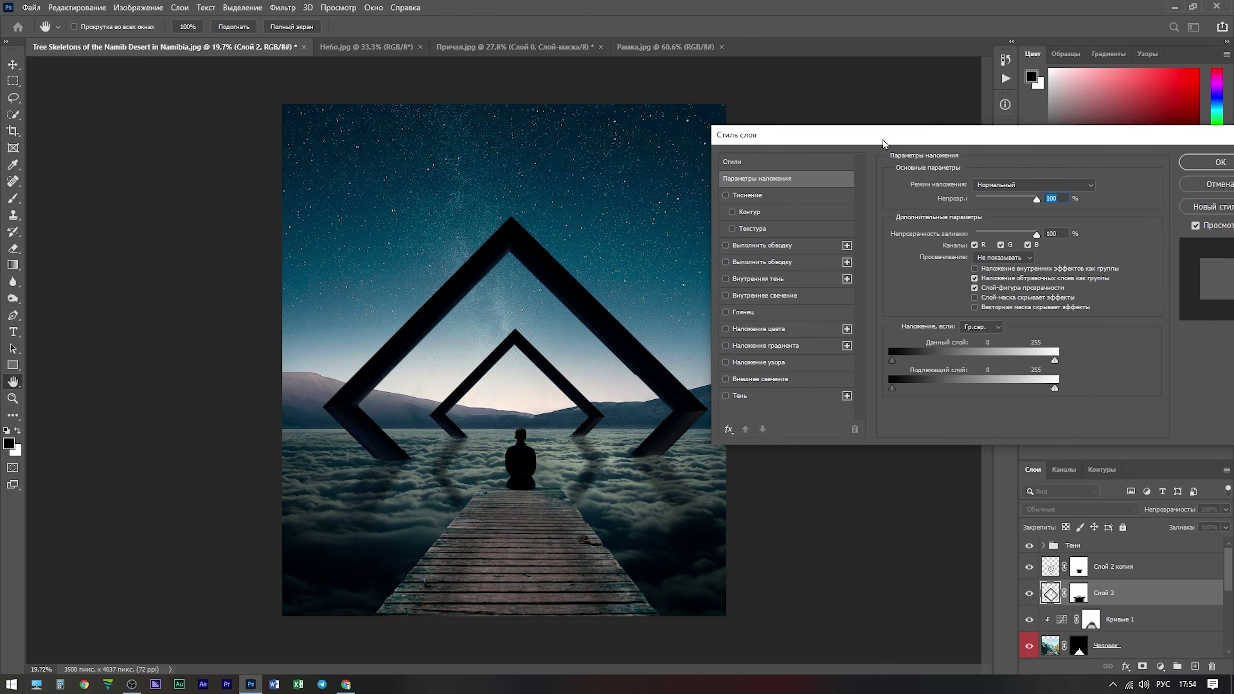
pyautogui.click(726, 245)
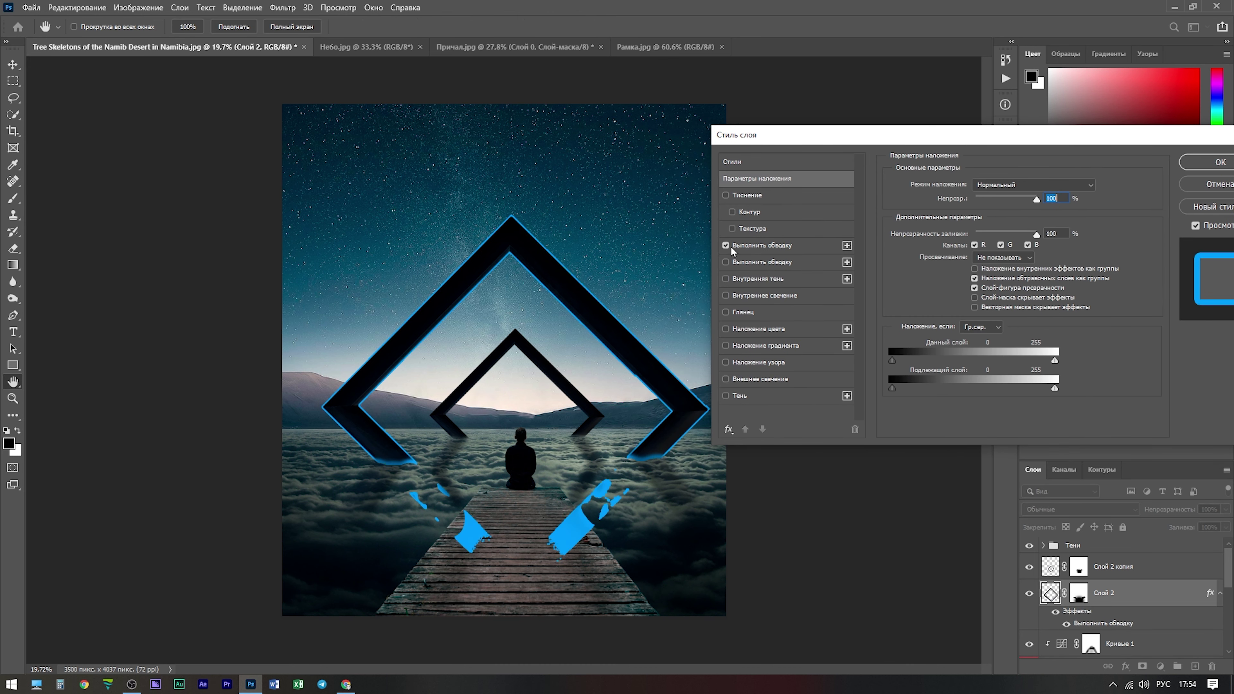
pyautogui.click(808, 245)
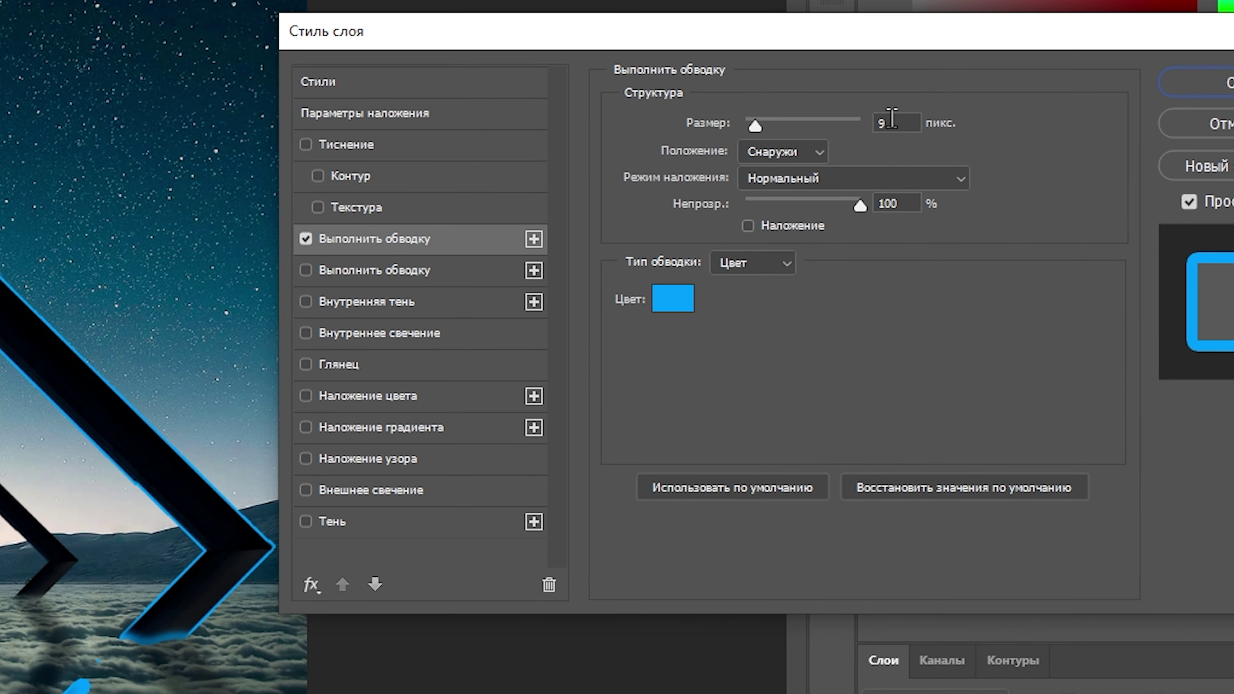
pyautogui.doubleClick(875, 123)
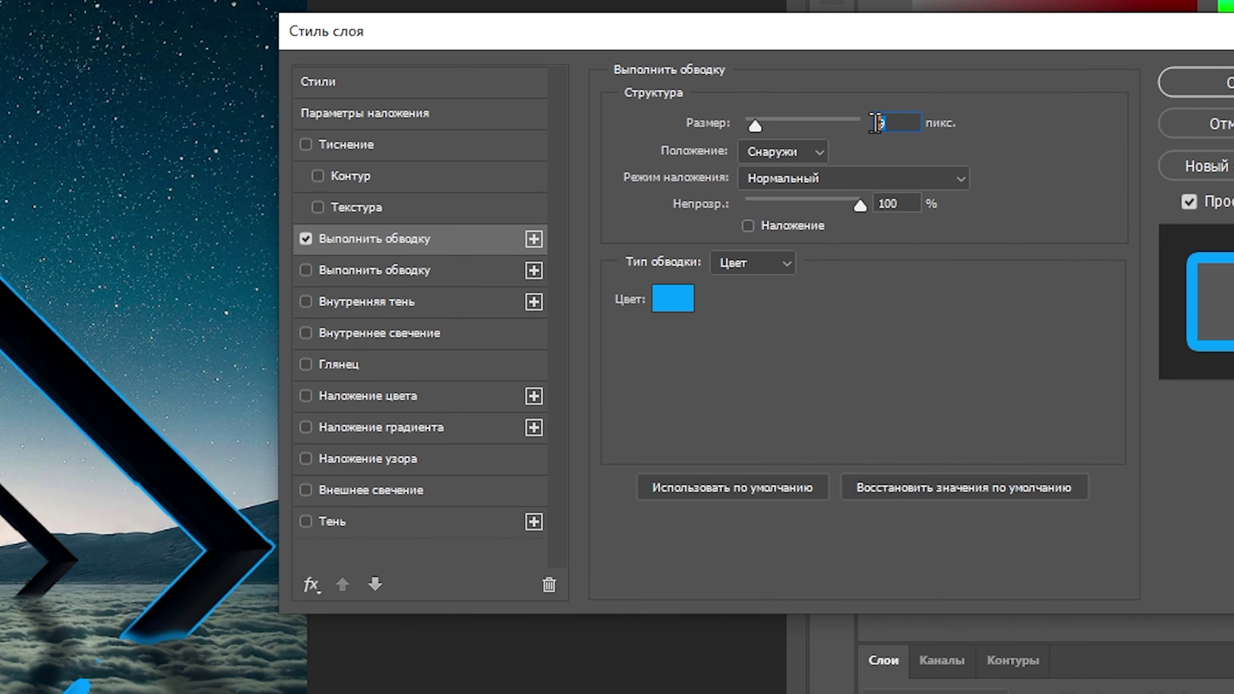
pyautogui.write('40')
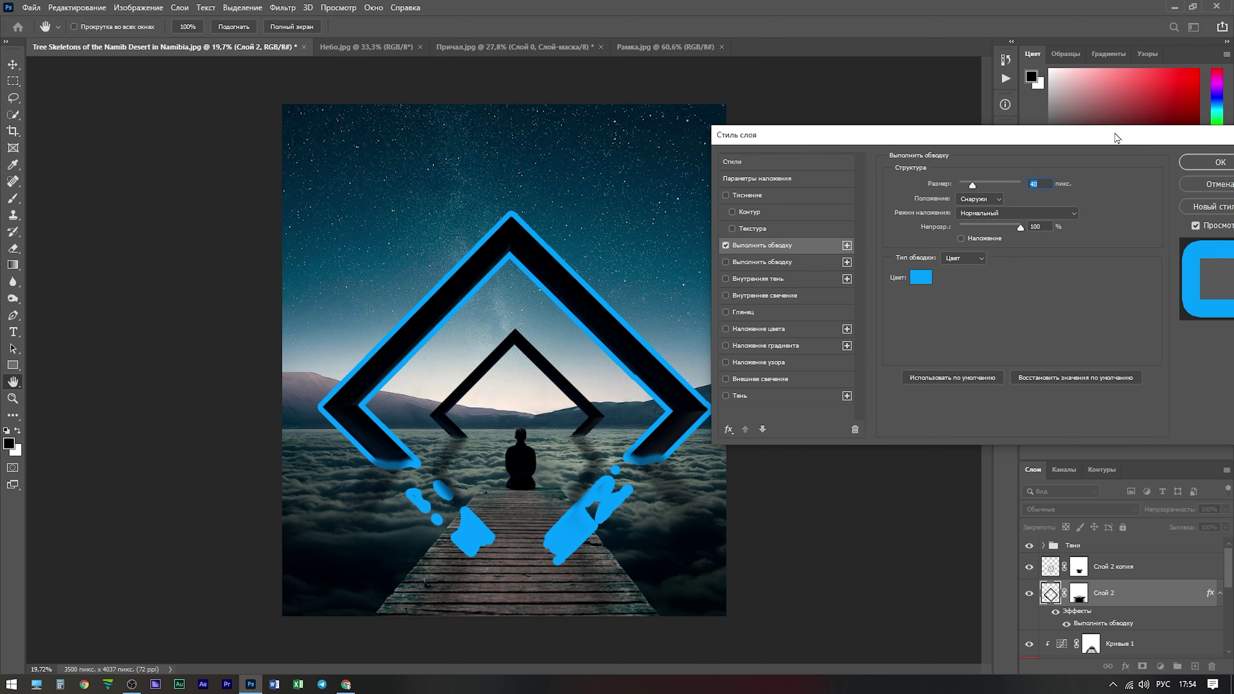
pyautogui.moveTo(1160, 138); pyautogui.dragTo(1093, 138)
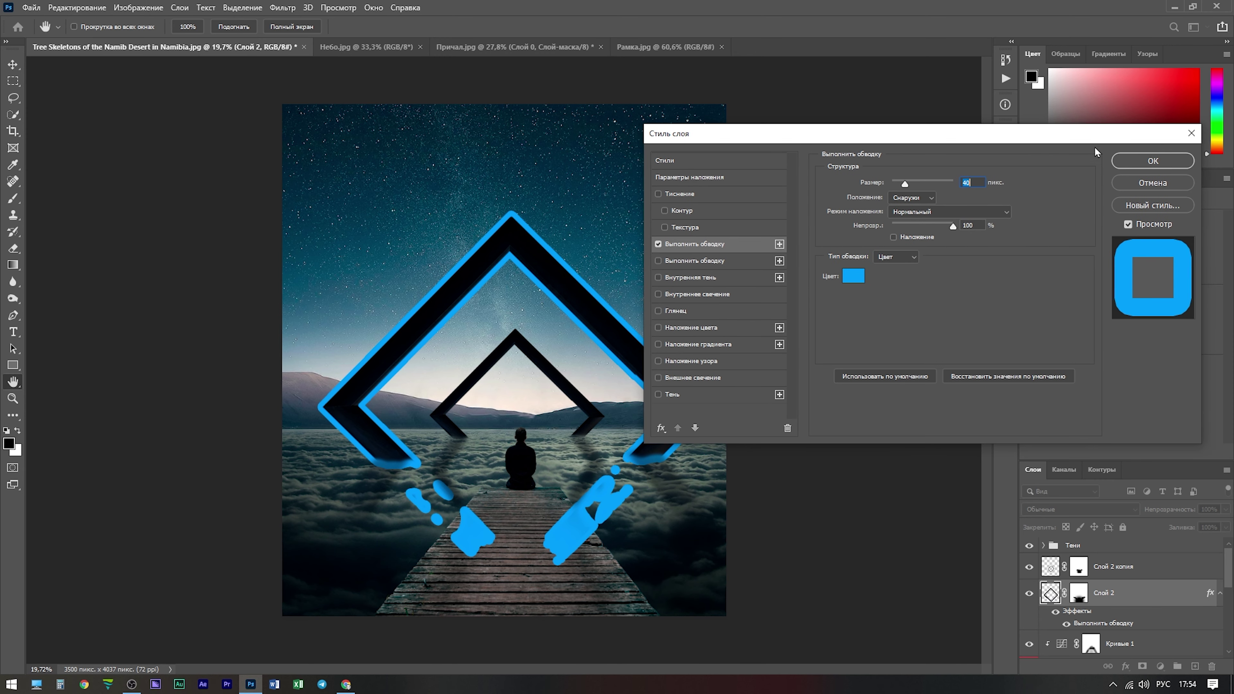
pyautogui.click(1147, 156)
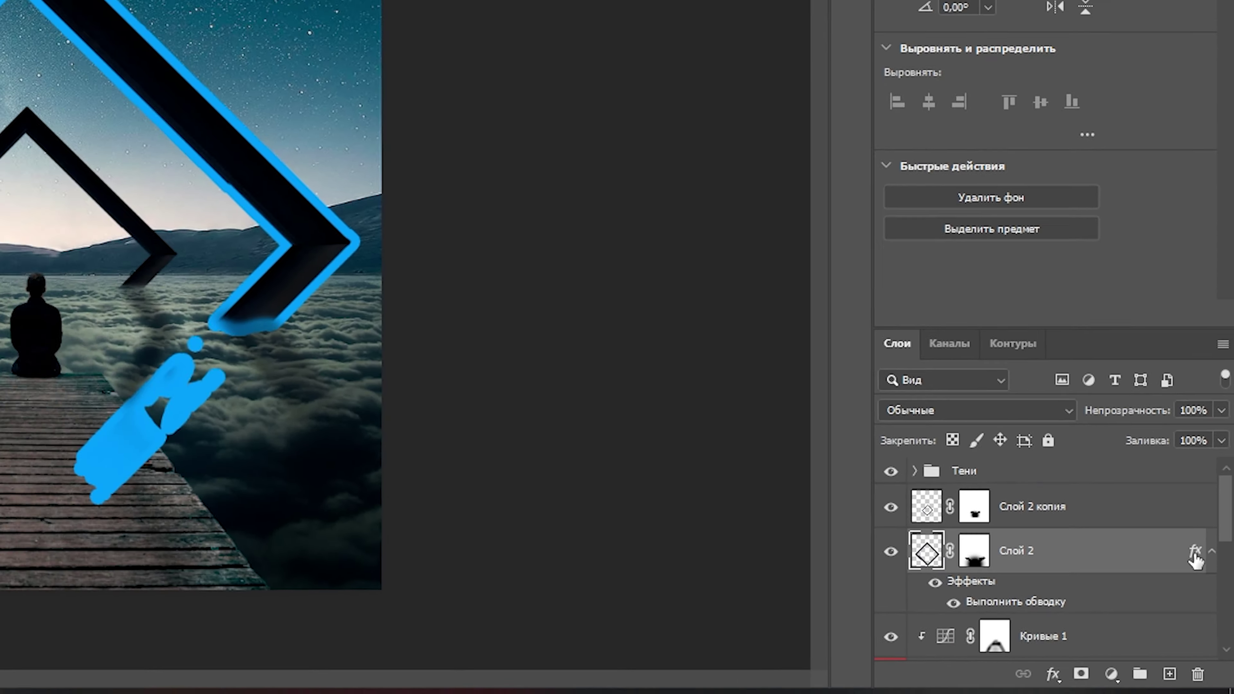
# - Convert Слой 2's stroke effect into its own layer, Внешняя обводка Слой 2, and select it
pyautogui.rightClick(1210, 597)
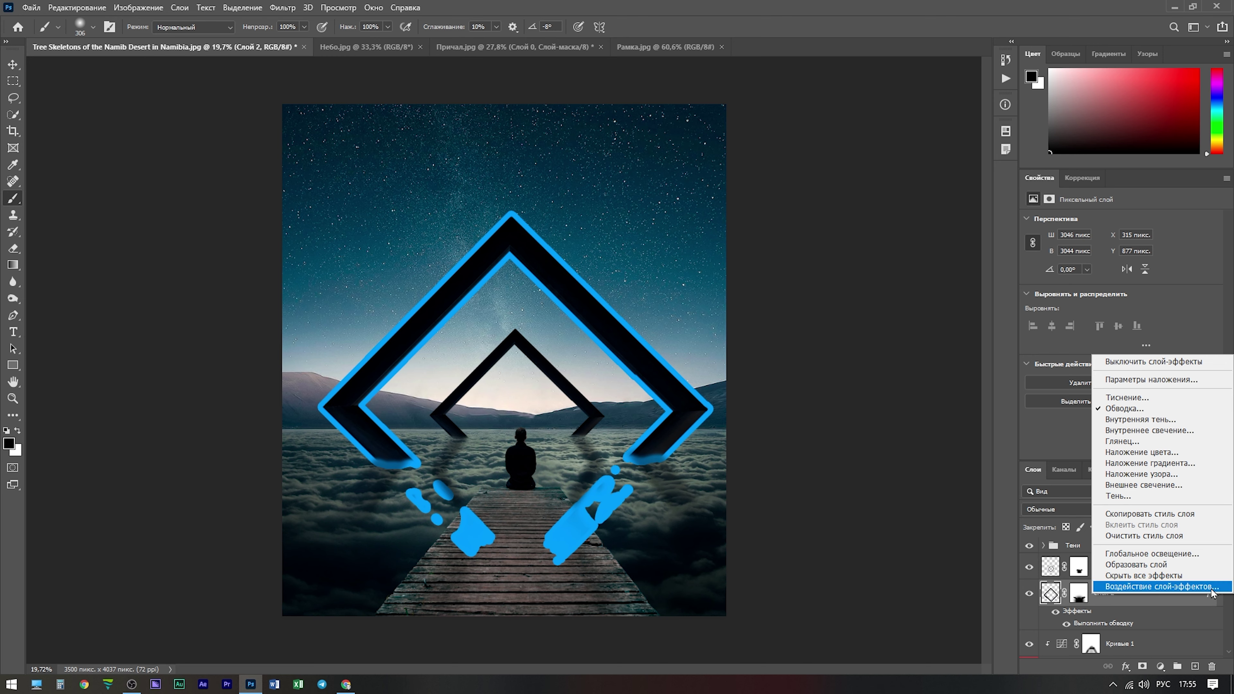
pyautogui.click(1159, 565)
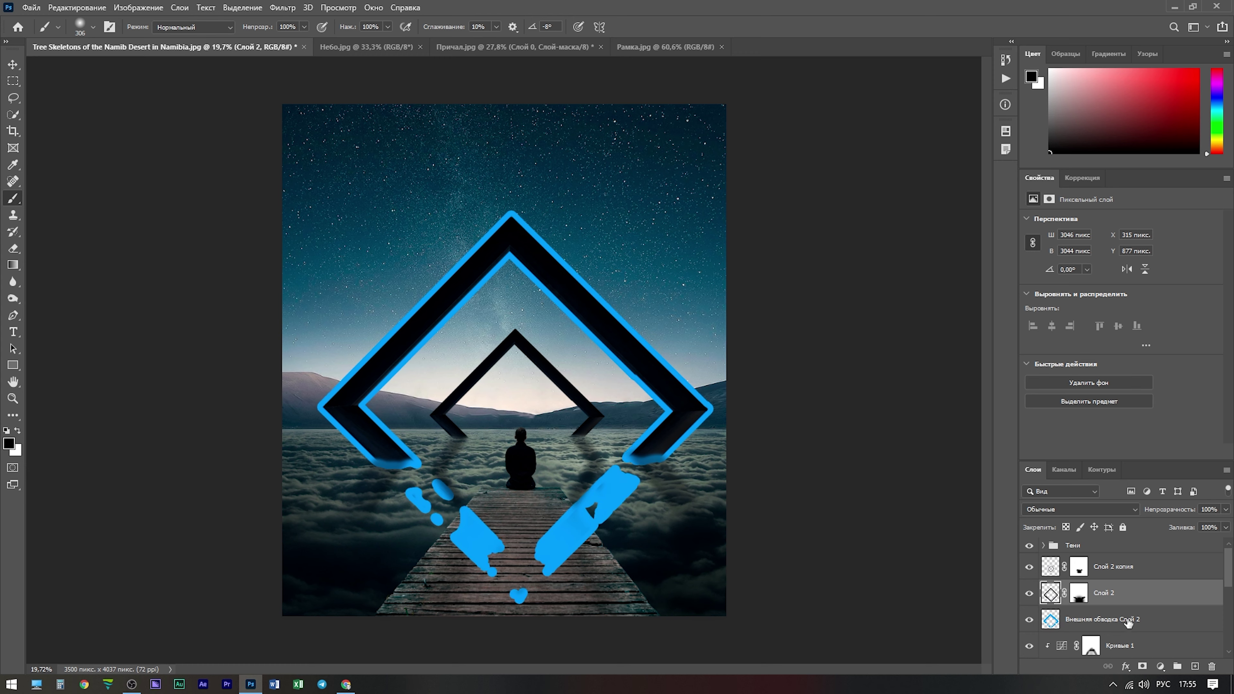
pyautogui.click(1182, 624)
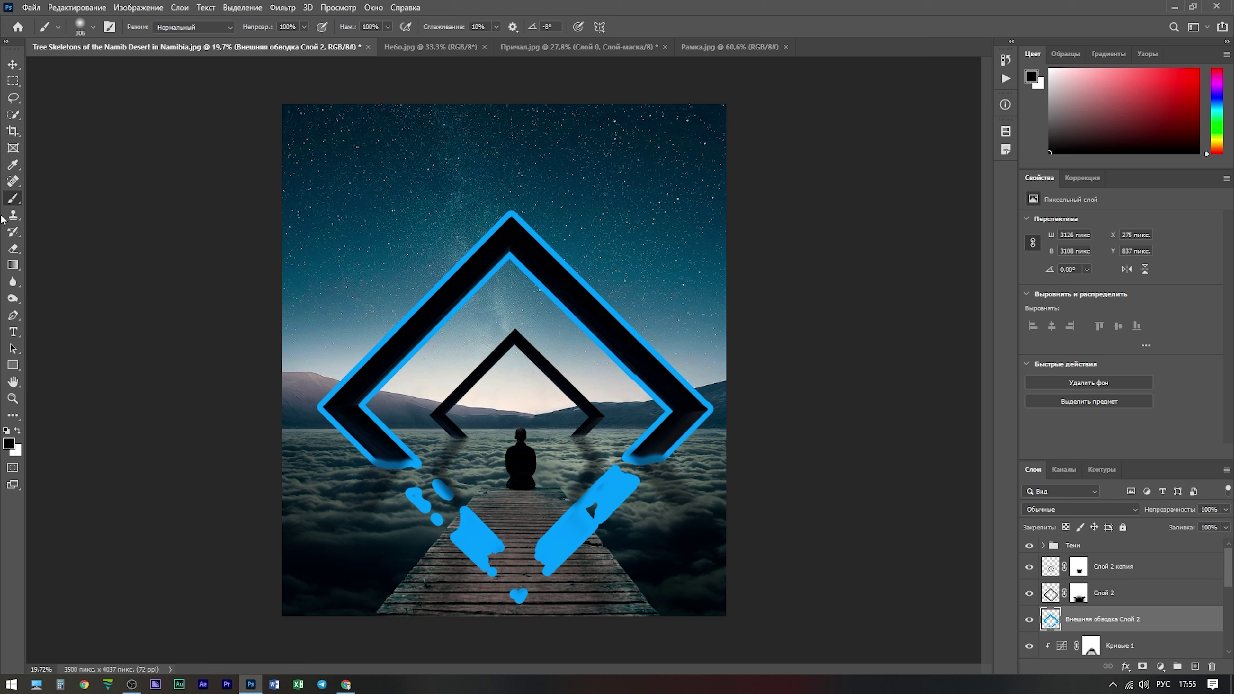
# - Erase the stray blue blobs over the pier with a 168 px eraser
pyautogui.click(13, 249)
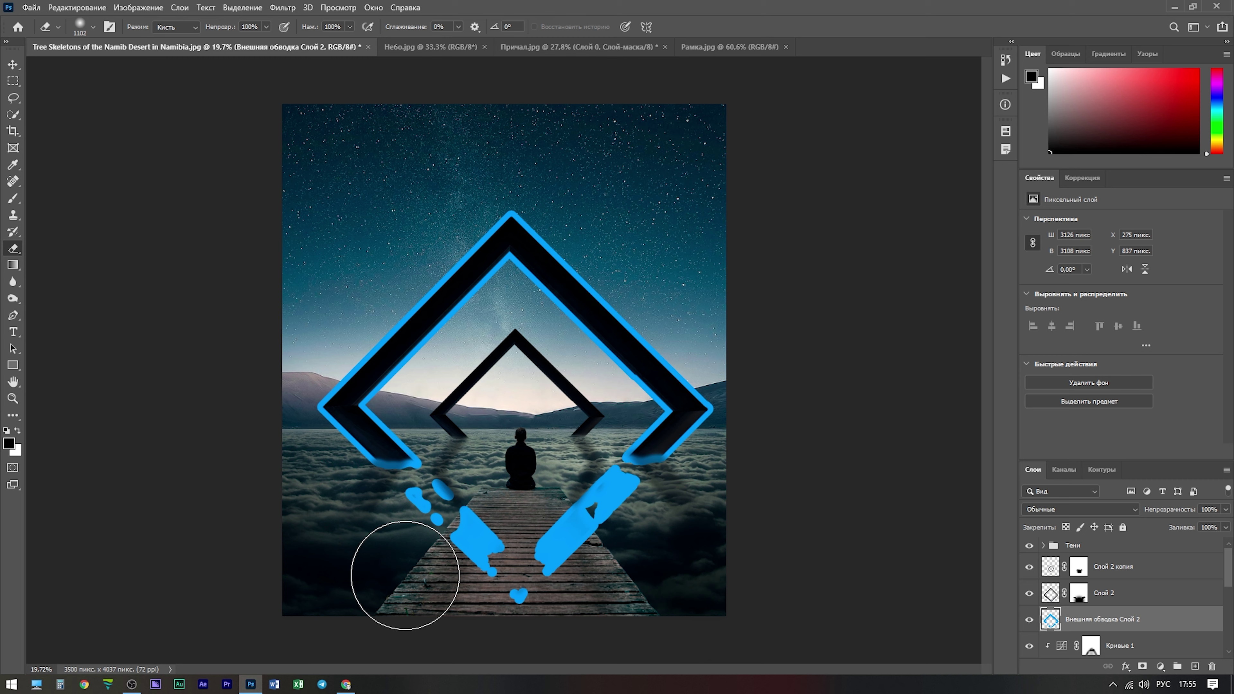
pyautogui.moveTo(495, 579); pyautogui.dragTo(487, 558)
pyautogui.rightClick(487, 559)
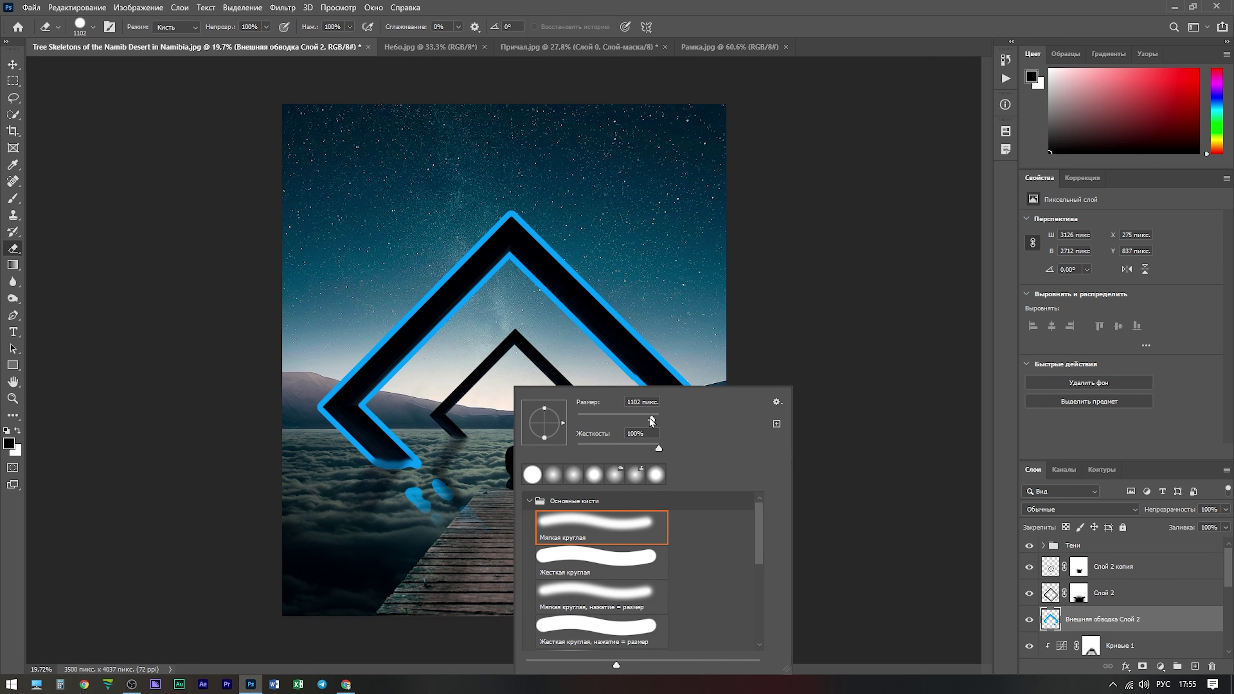
pyautogui.moveTo(630, 419); pyautogui.dragTo(588, 418)
pyautogui.click(444, 529)
pyautogui.moveTo(444, 529); pyautogui.dragTo(607, 501)
pyautogui.scroll(3, 414, 489)
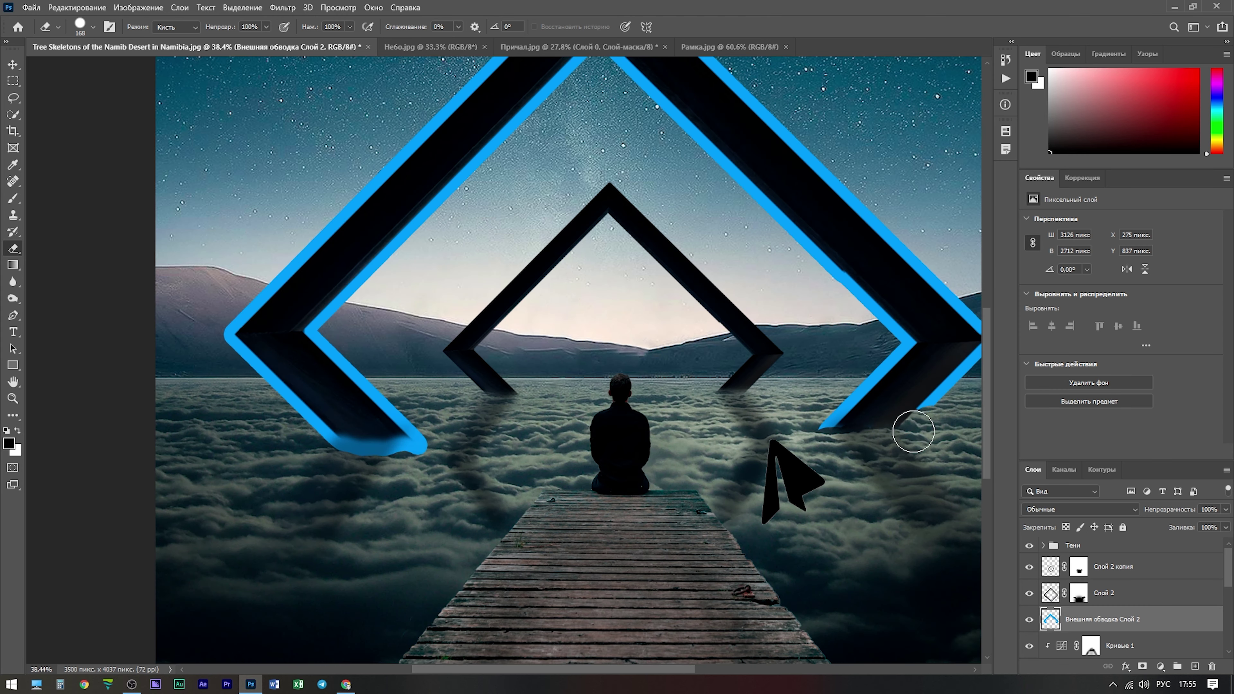
# - Erase the outer blue edge along the big frame's legs and arms
pyautogui.rightClick(851, 460)
pyautogui.press('Return')
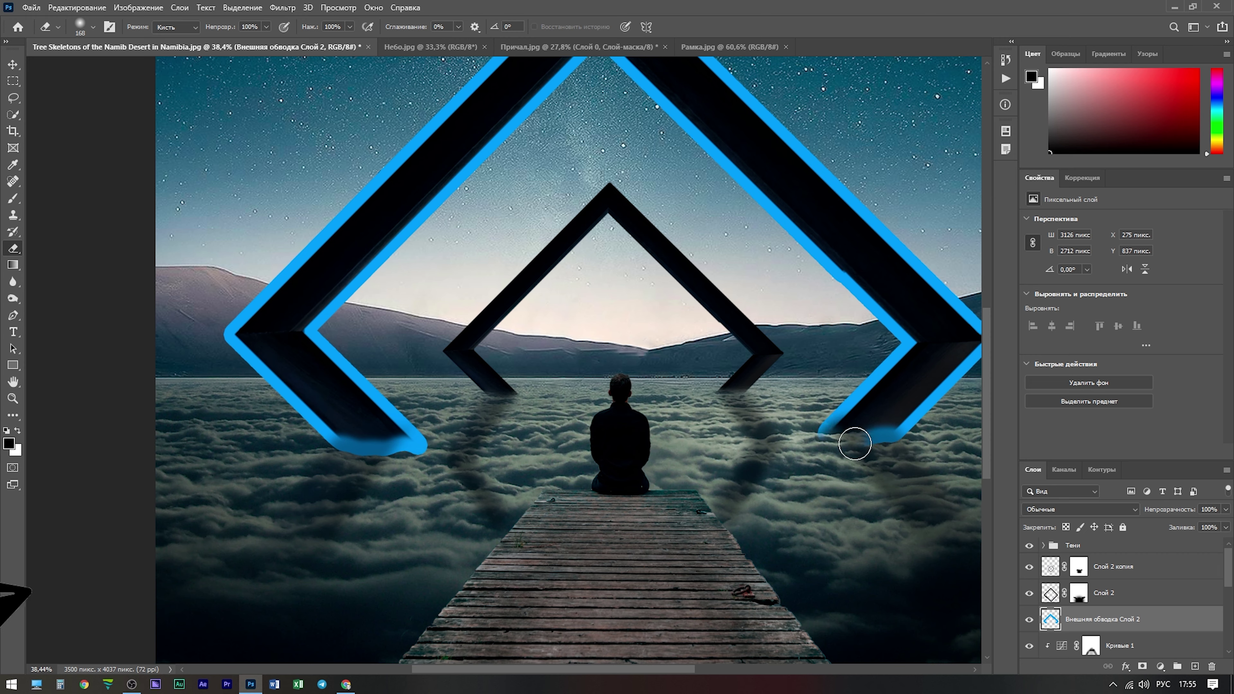
pyautogui.moveTo(835, 467); pyautogui.dragTo(913, 423)
pyautogui.moveTo(402, 515); pyautogui.dragTo(275, 381)
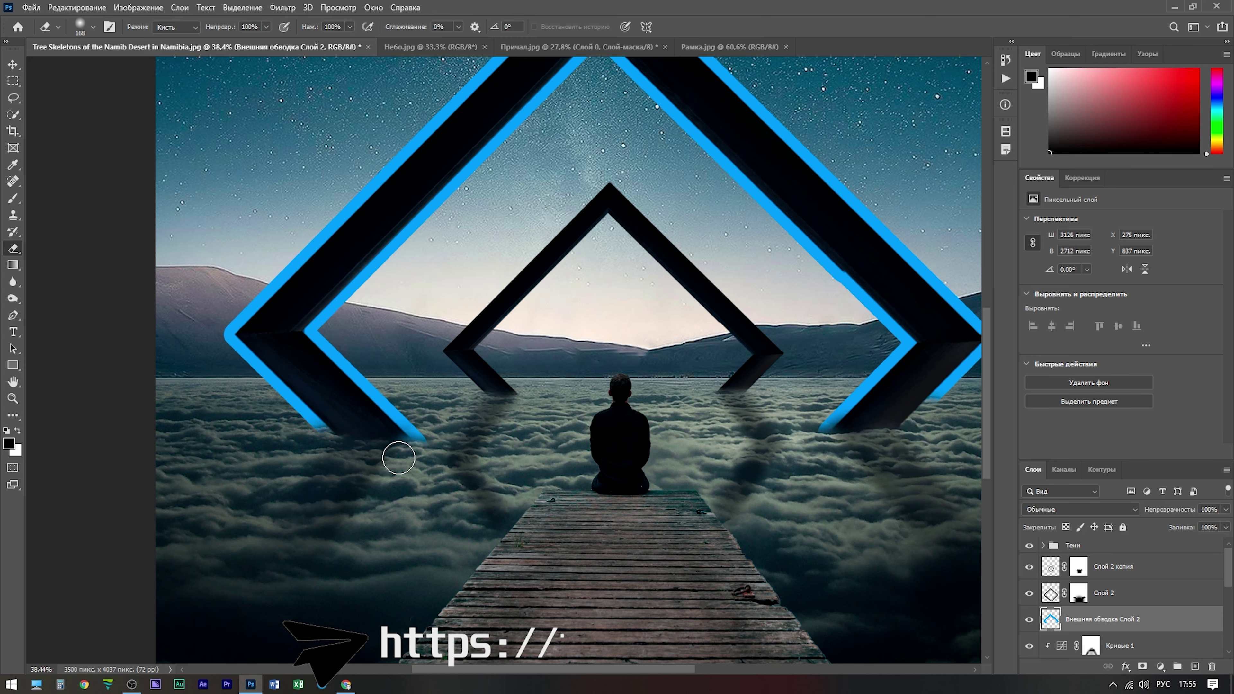
pyautogui.rightClick(275, 380)
pyautogui.press('Return')
pyautogui.moveTo(276, 277); pyautogui.dragTo(454, 111)
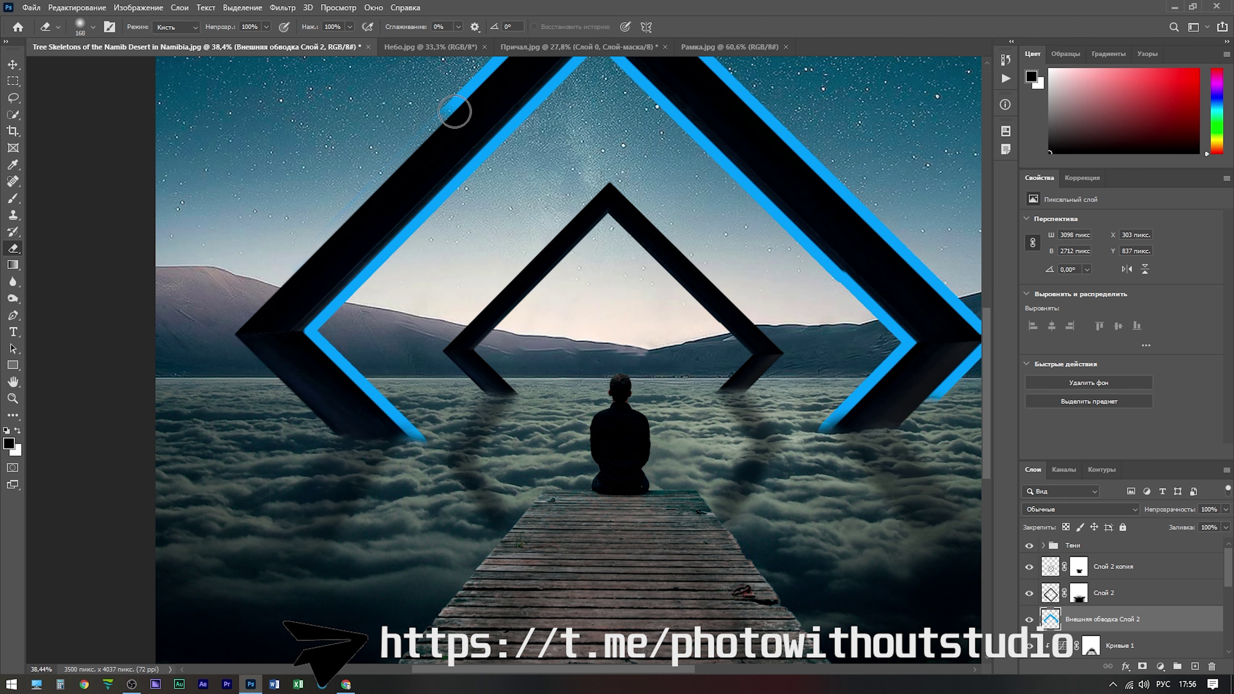
pyautogui.scroll(3, 407, 171)
pyautogui.moveTo(549, 104); pyautogui.dragTo(792, 248)
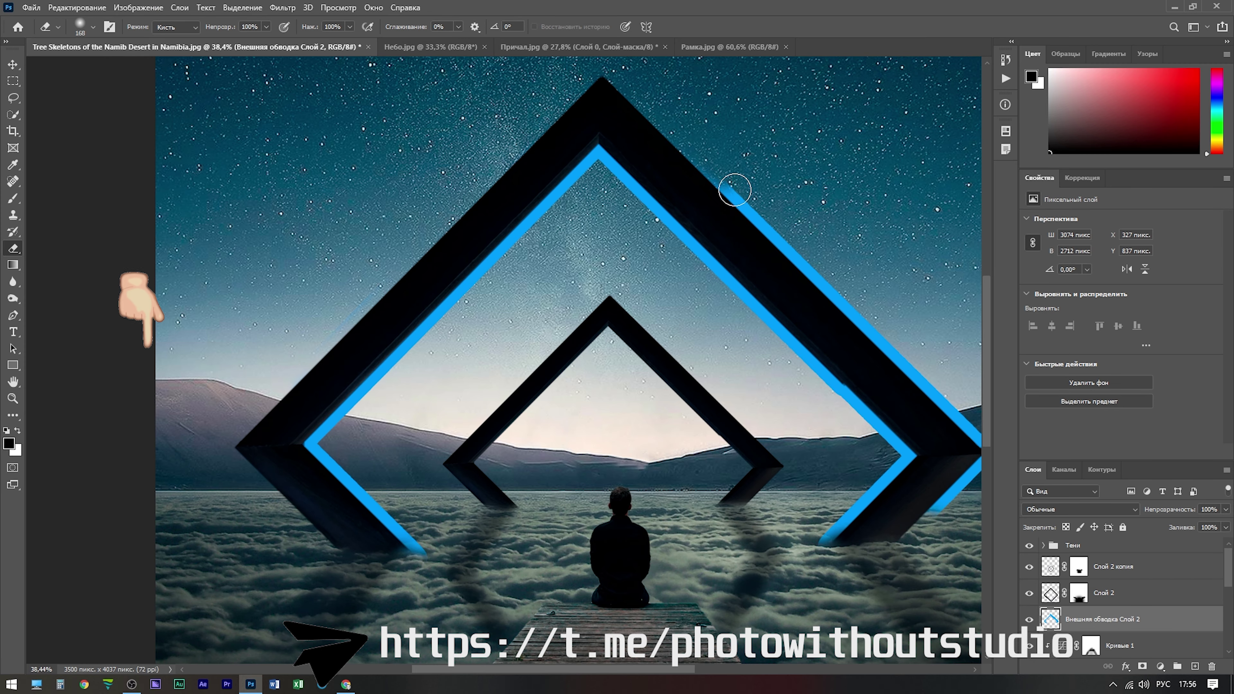
pyautogui.hscroll(3, 899, 369)
pyautogui.moveTo(816, 370); pyautogui.dragTo(898, 505)
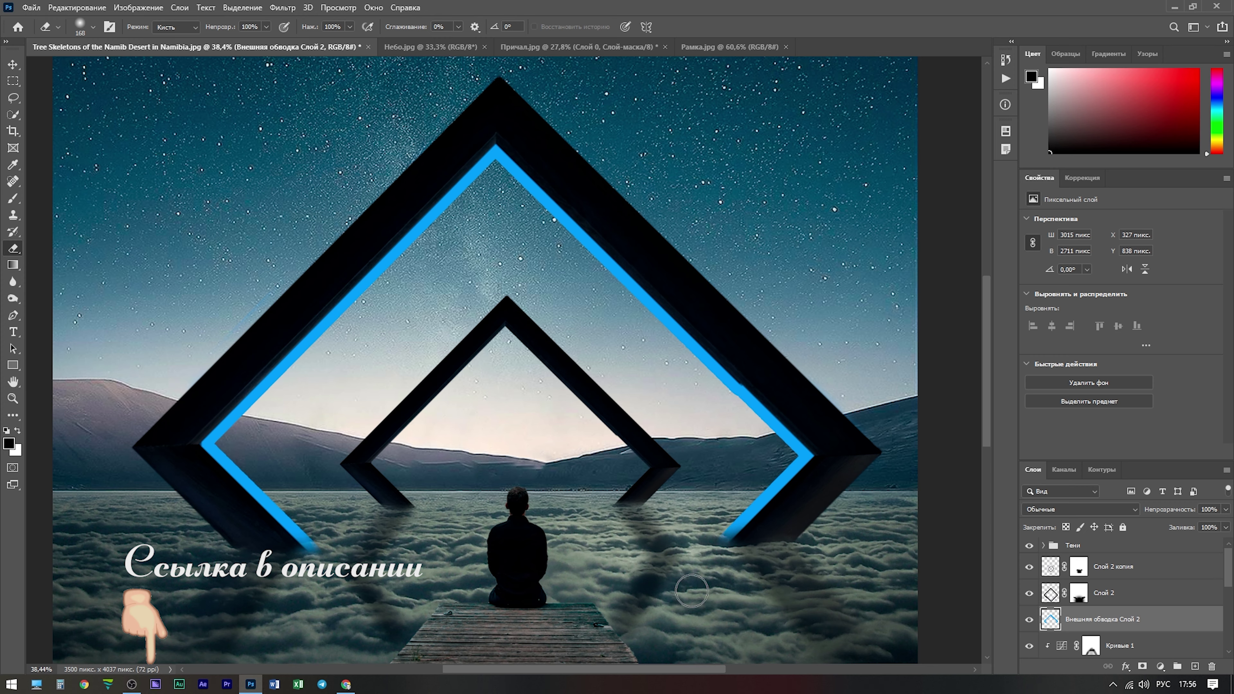
pyautogui.scroll(-3, 766, 540)
pyautogui.scroll(-1, 730, 587)
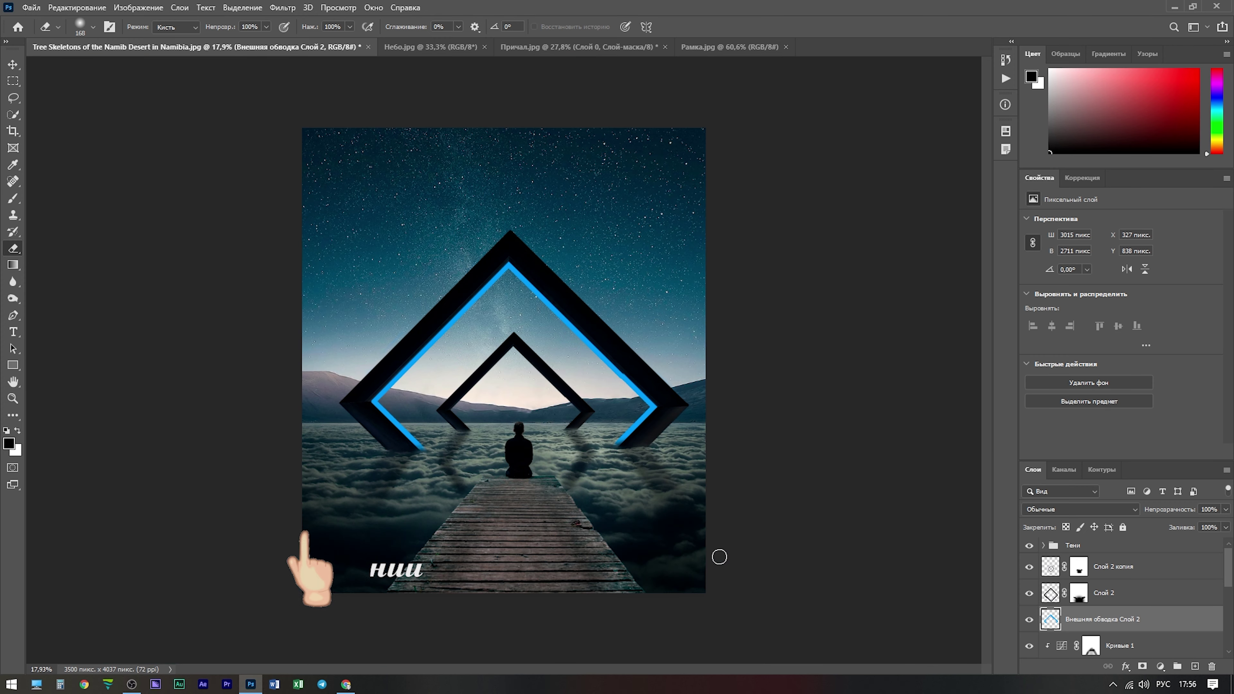
# - Add a 20 px stroke to Слой 2 копия and convert it into its own layer
pyautogui.click(1145, 568)
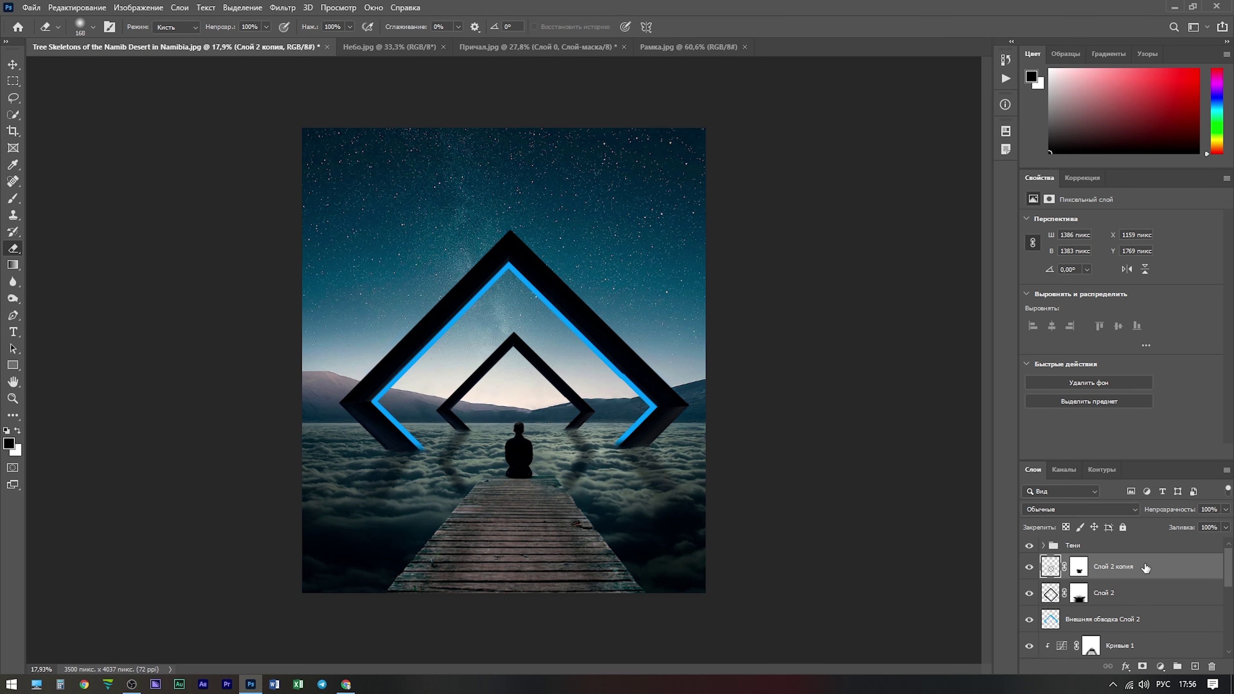
pyautogui.click(1029, 568)
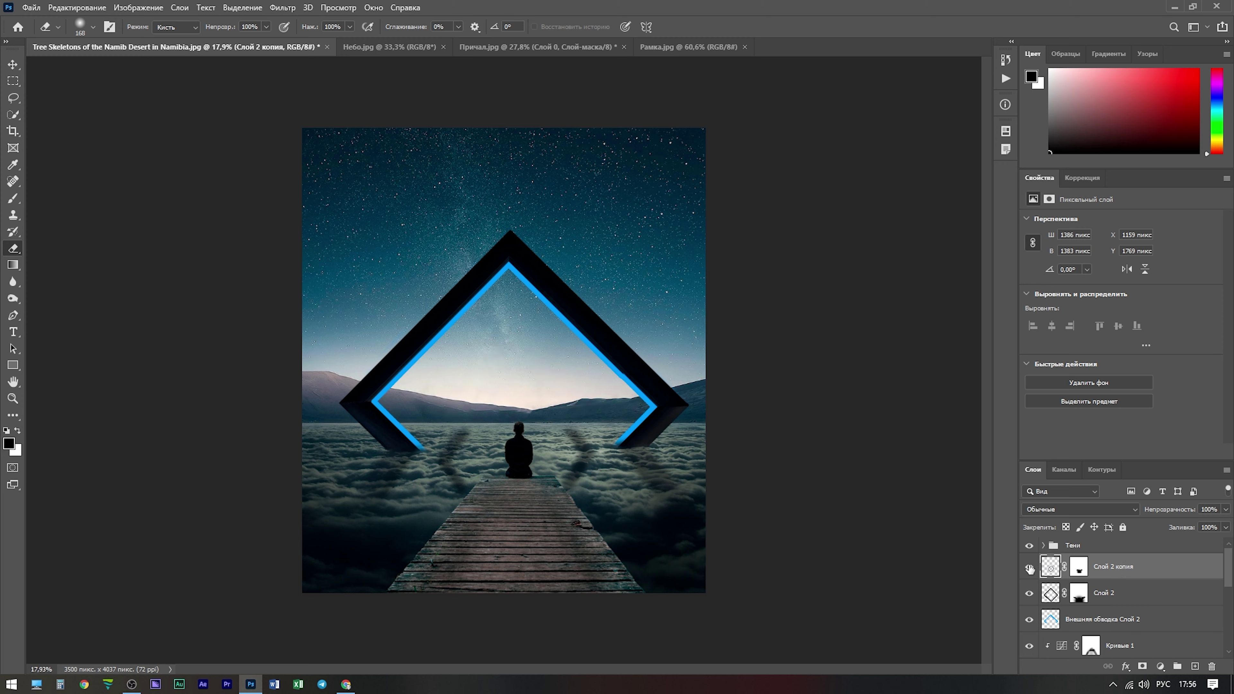
pyautogui.rightClick(1161, 573)
pyautogui.click(1090, 42)
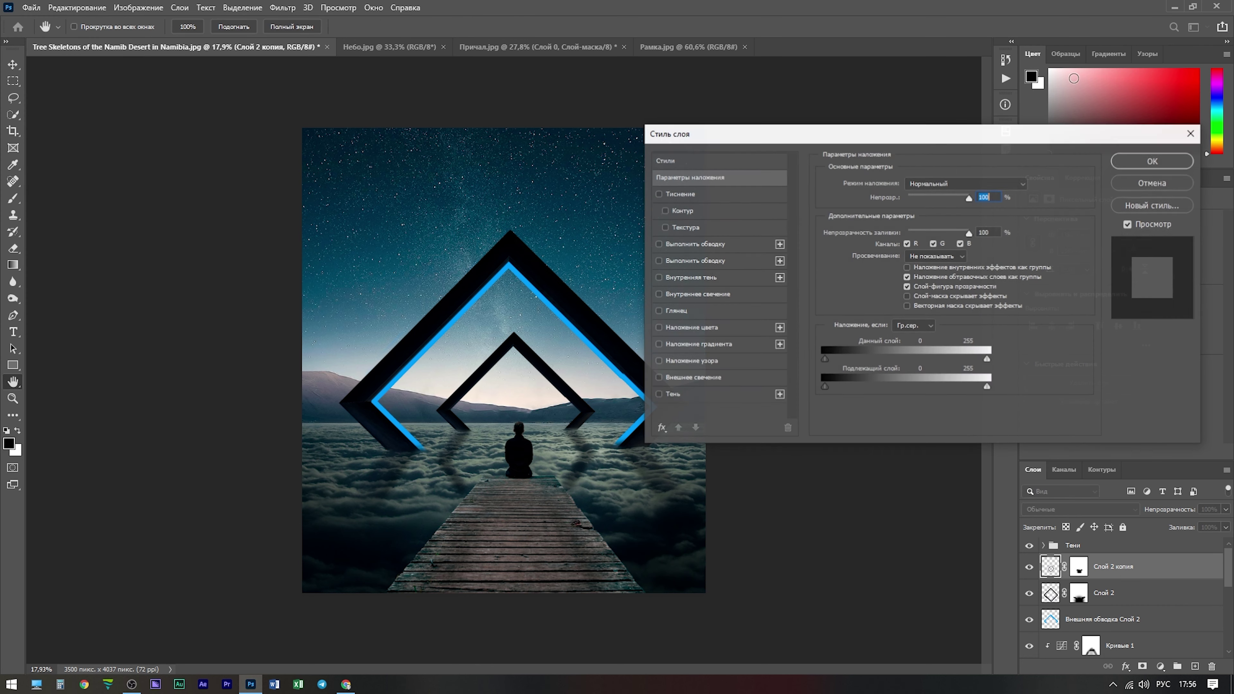
pyautogui.click(659, 244)
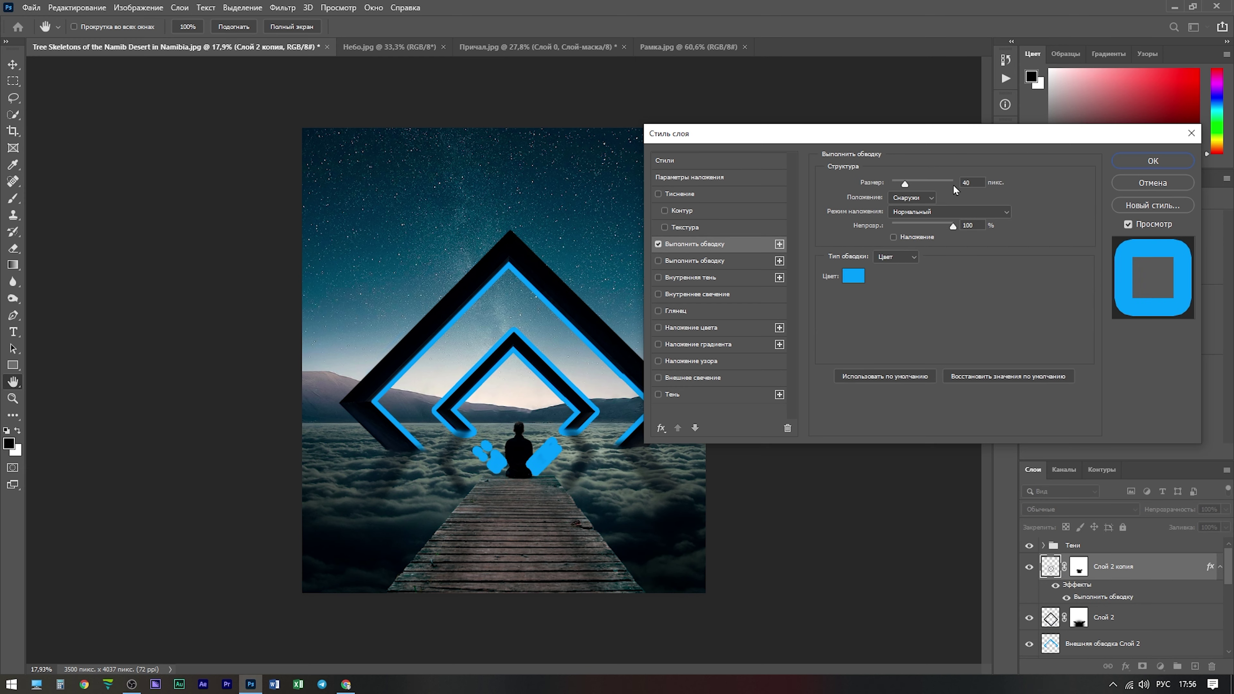
pyautogui.doubleClick(972, 183)
pyautogui.write('20')
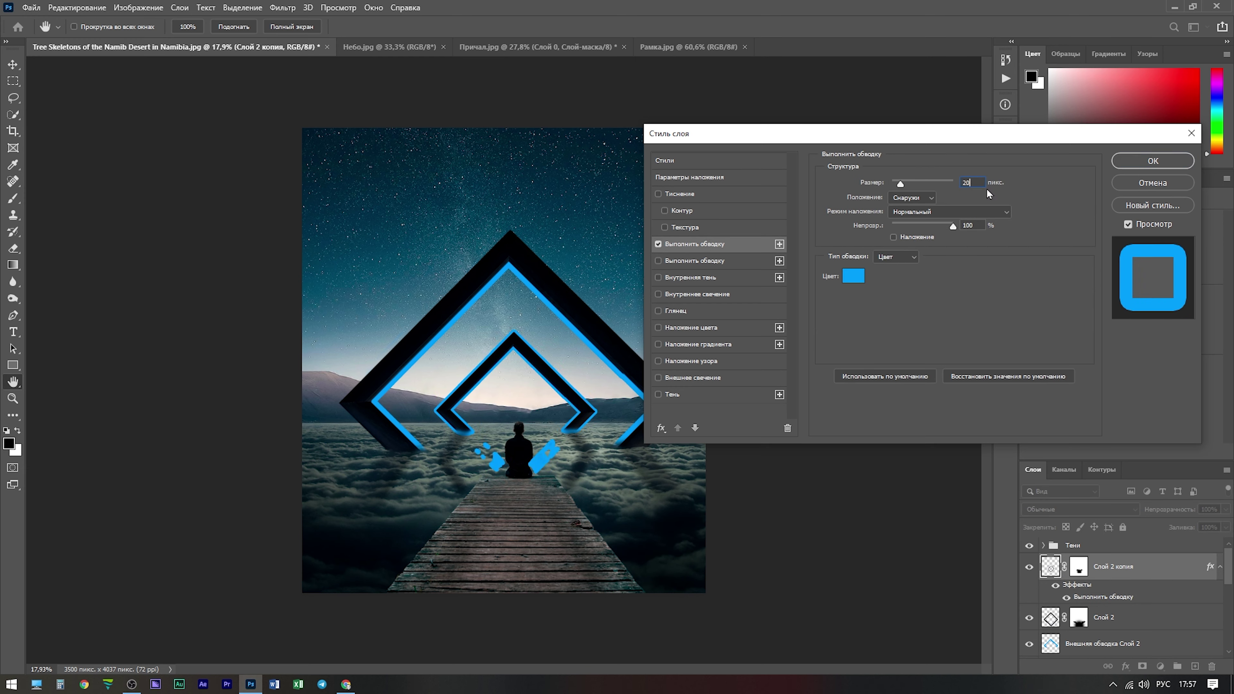
pyautogui.click(1153, 160)
pyautogui.rightClick(1209, 566)
pyautogui.click(1126, 539)
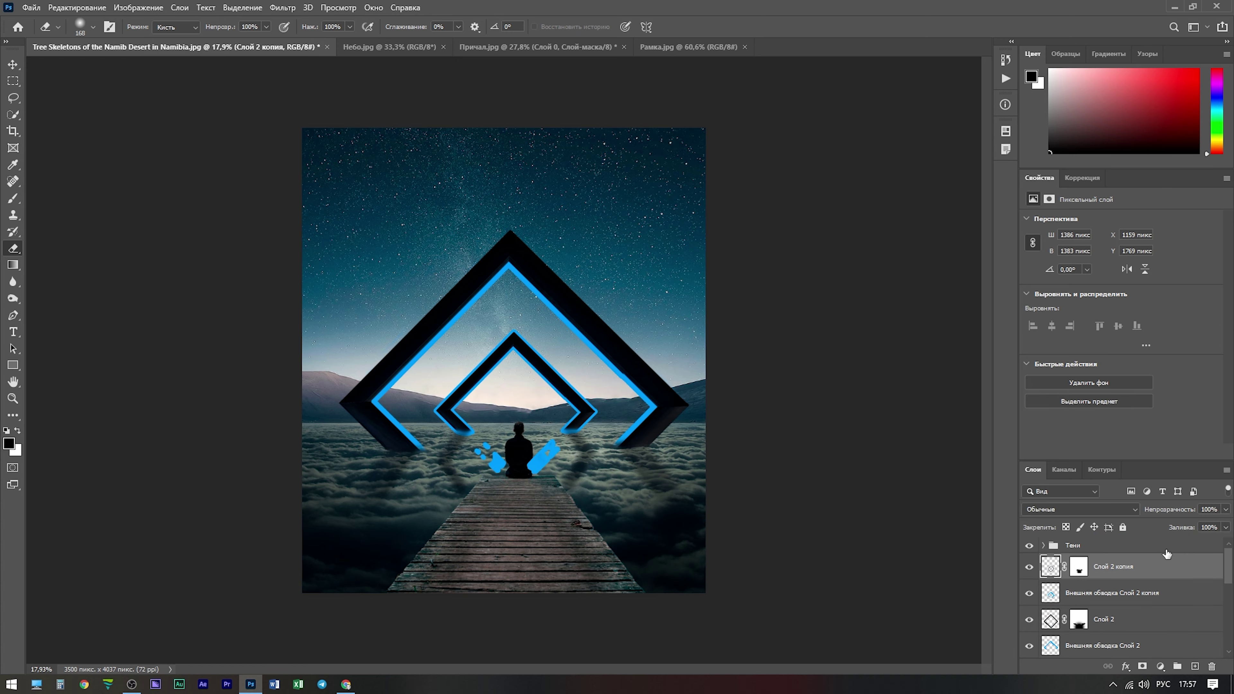
# - Erase the blue blobs near the man and the leg bottoms with a 56 px eraser
pyautogui.press('e')
pyautogui.scroll(5, 450, 493)
pyautogui.moveTo(534, 408); pyautogui.dragTo(653, 509)
pyautogui.moveTo(835, 388); pyautogui.dragTo(739, 523)
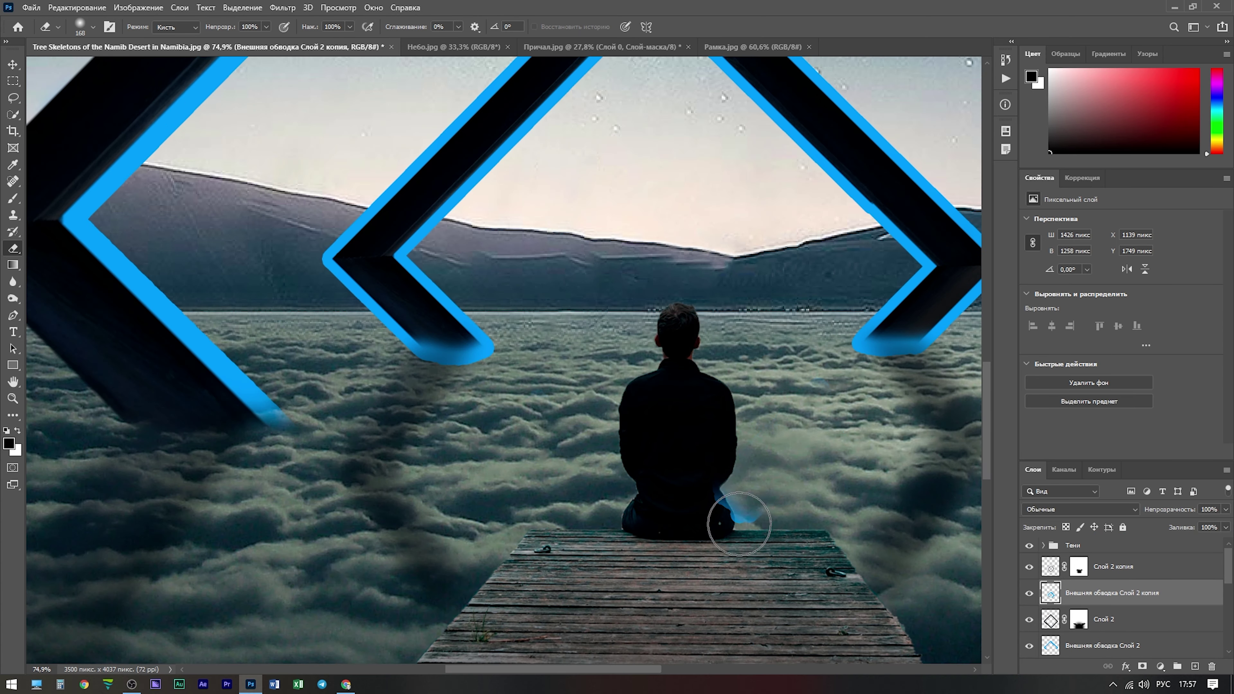
pyautogui.rightClick(843, 388)
pyautogui.click(926, 418)
pyautogui.moveTo(863, 349); pyautogui.dragTo(911, 334)
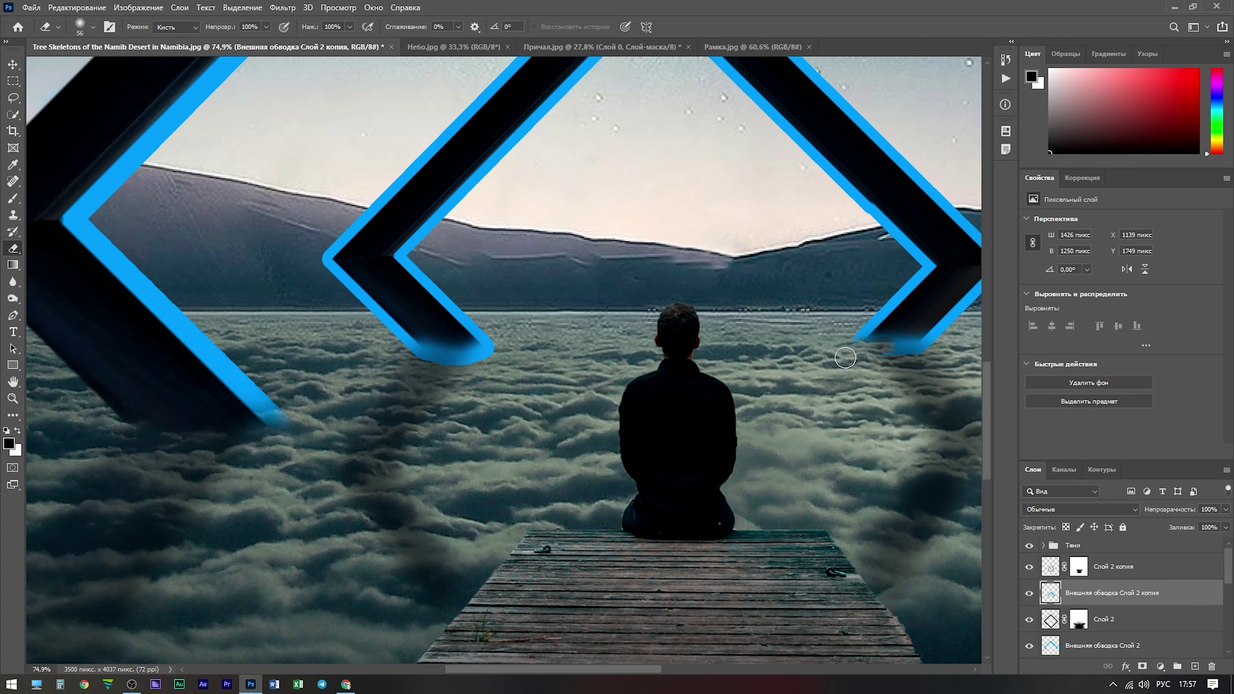
pyautogui.moveTo(442, 352); pyautogui.dragTo(418, 372)
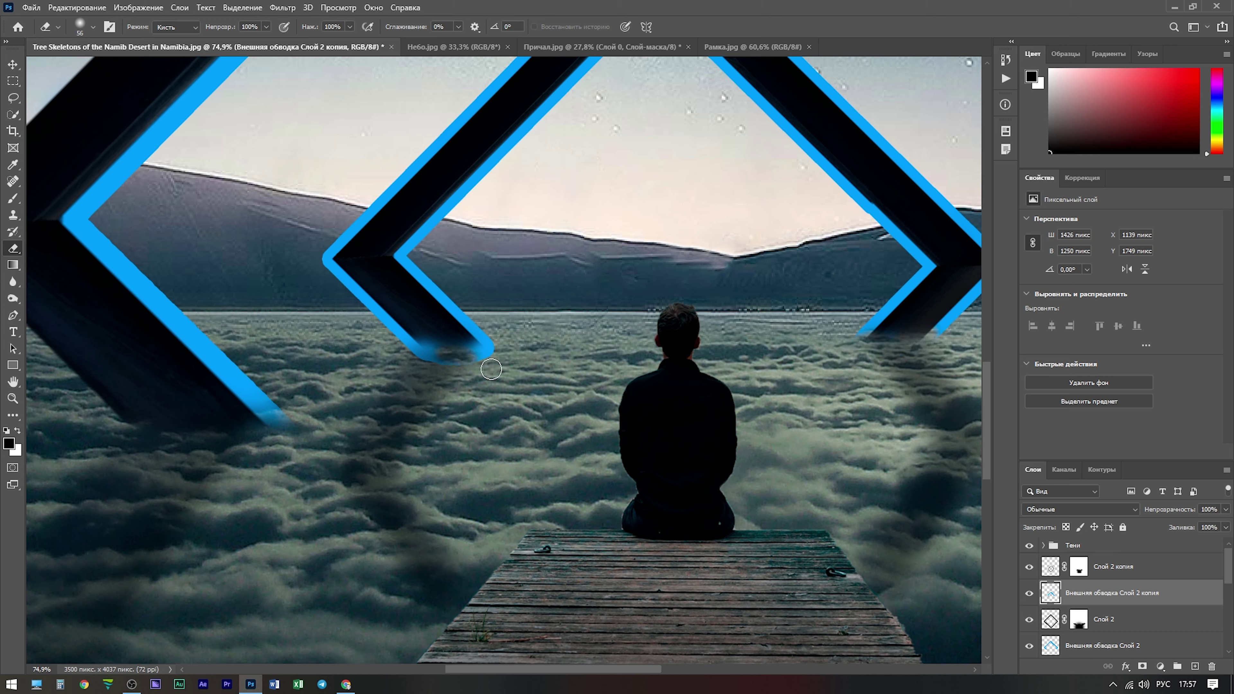
# - Erase the small frame's outer blue edges with a 114 px eraser
pyautogui.rightClick(418, 371)
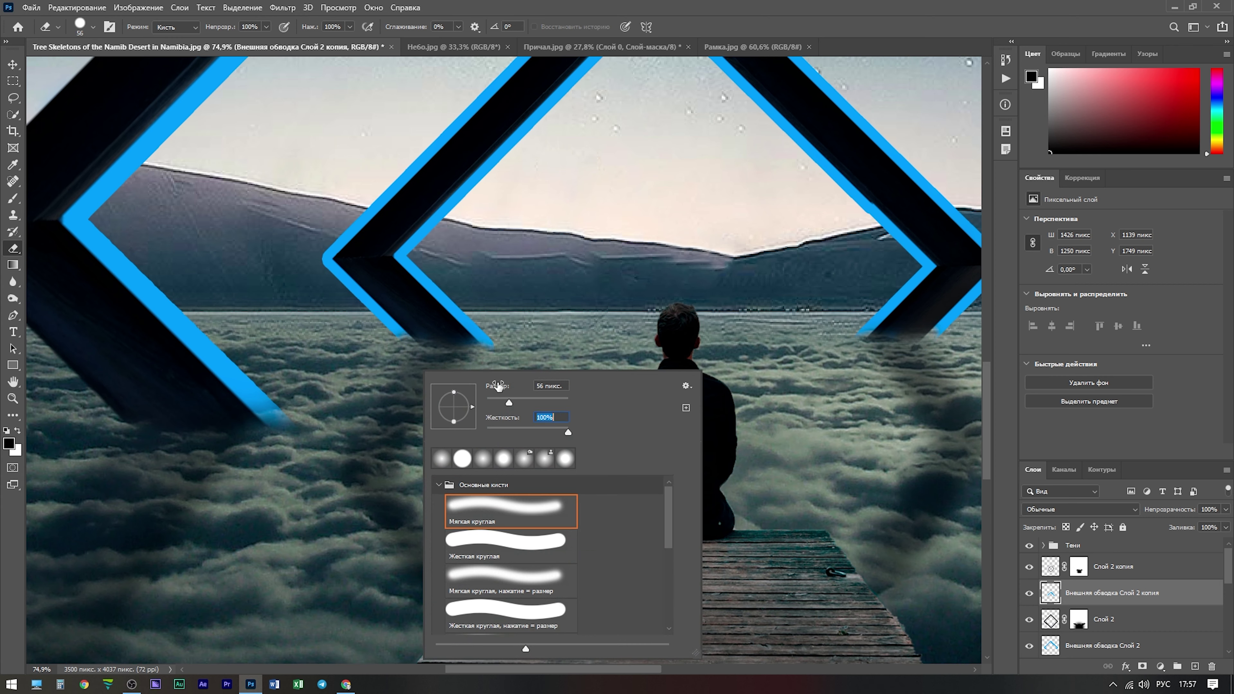
pyautogui.moveTo(539, 387); pyautogui.dragTo(563, 387)
pyautogui.moveTo(413, 357); pyautogui.dragTo(426, 140)
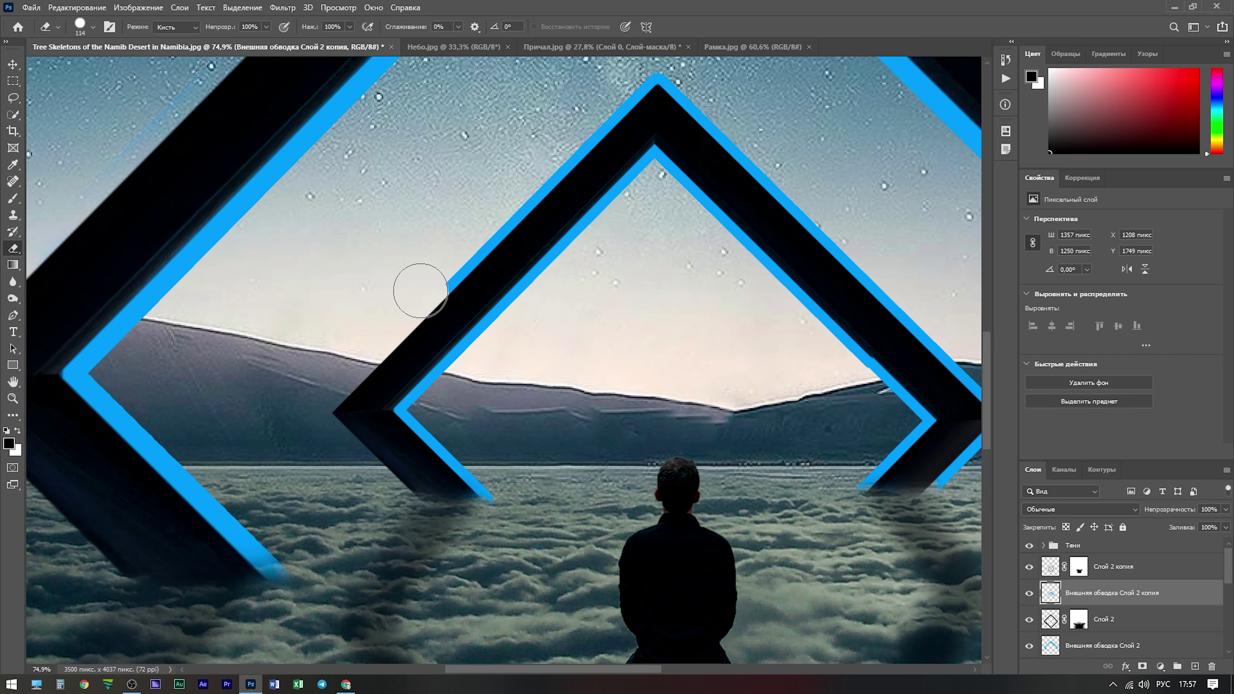
pyautogui.moveTo(413, 284)
pyautogui.mouseDown()
pyautogui.moveTo(631, 97)
pyautogui.moveTo(826, 243)
pyautogui.moveTo(641, 214)
pyautogui.moveTo(685, 532)
pyautogui.mouseUp()
pyautogui.scroll(-3, 357, 566)
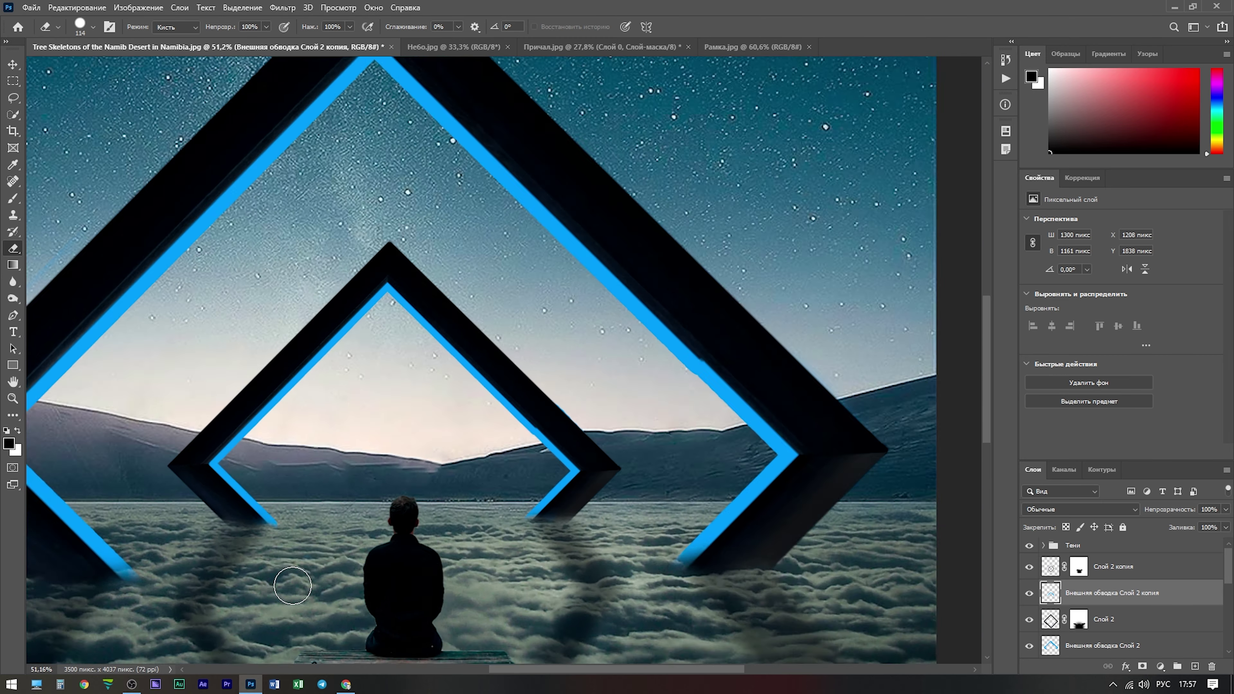
pyautogui.scroll(-2, 513, 531)
# - Group all the frame and stroke layers into a group named Рамки
pyautogui.click(1189, 572)
pyautogui.scroll(-1, 1161, 601)
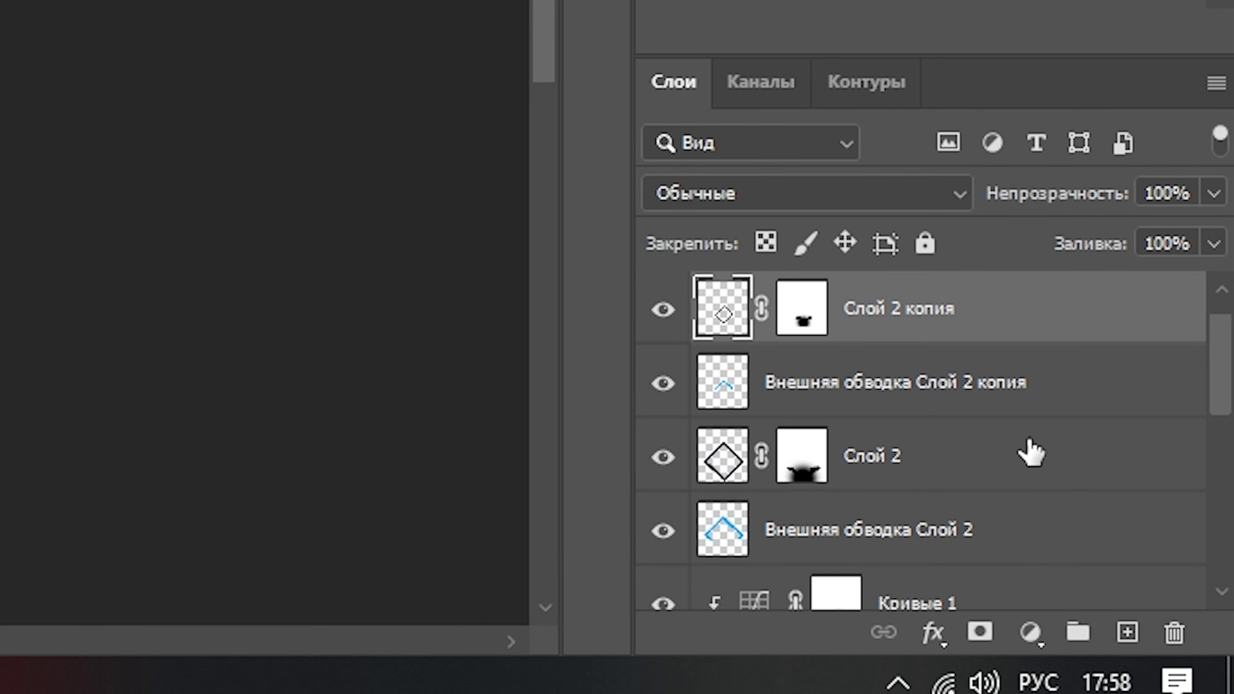
pyautogui.keyDown('shift'); pyautogui.click(1155, 625); pyautogui.keyUp('shift')
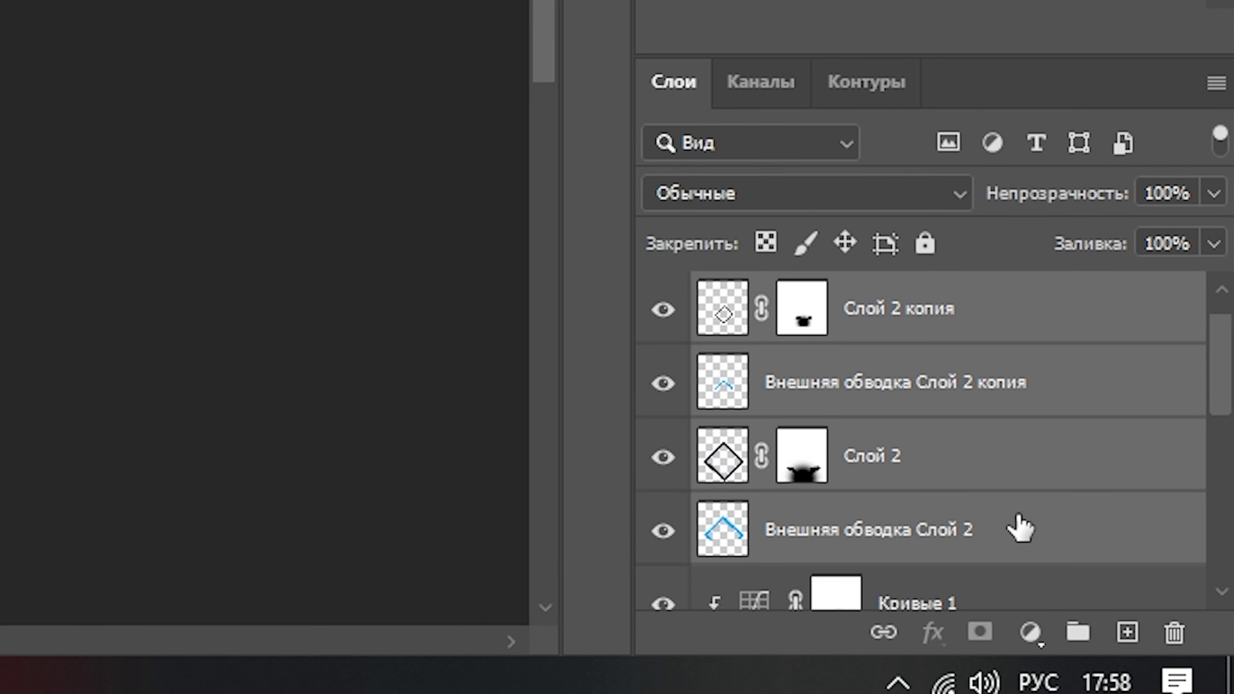
pyautogui.click(1077, 631)
pyautogui.scroll(1, 825, 303)
pyautogui.doubleClick(796, 339)
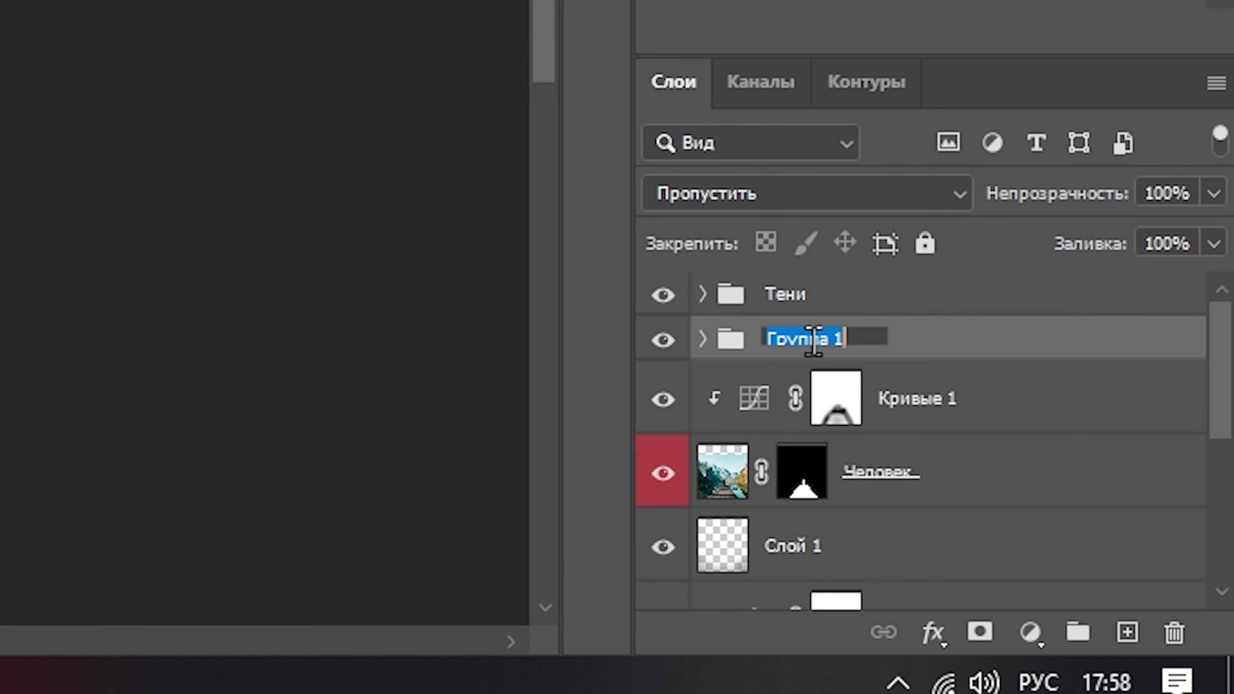
pyautogui.write('Рамки')
pyautogui.press('Return')
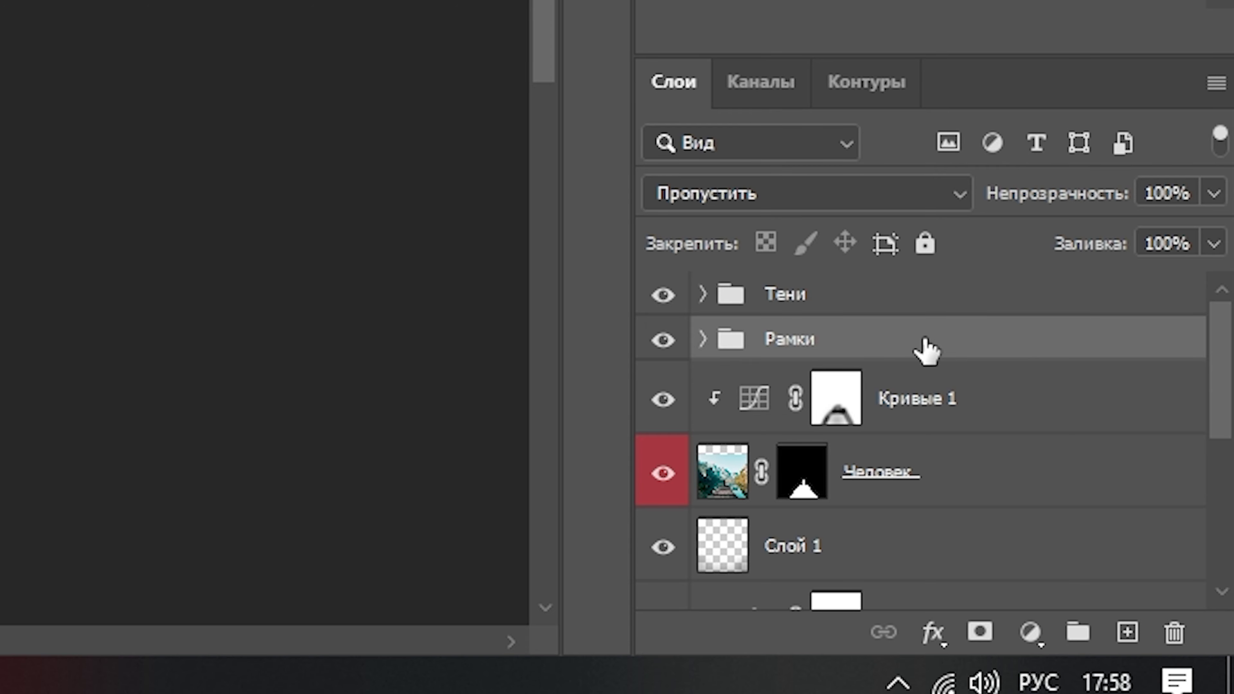
# - Add a new empty layer, Слой 3, above Слой 1 beneath the Человек layer
pyautogui.scroll(-4, 964, 532)
pyautogui.scroll(-3, 964, 532)
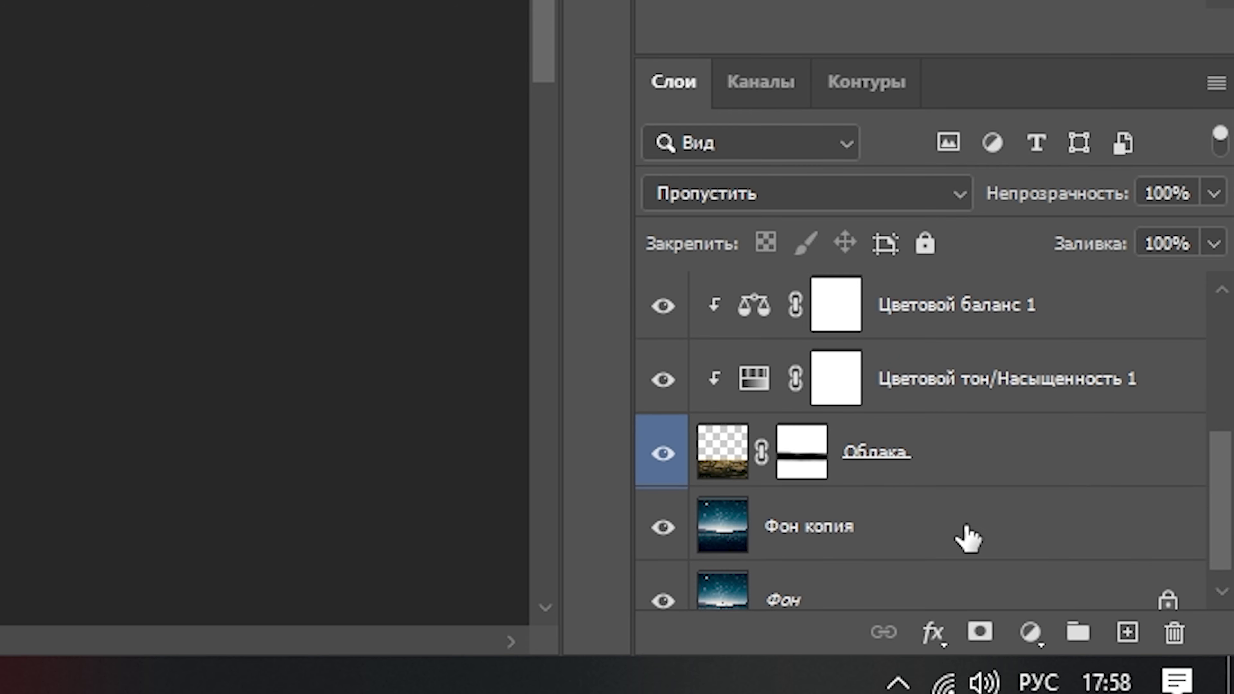
pyautogui.scroll(7, 964, 531)
pyautogui.scroll(-1, 964, 474)
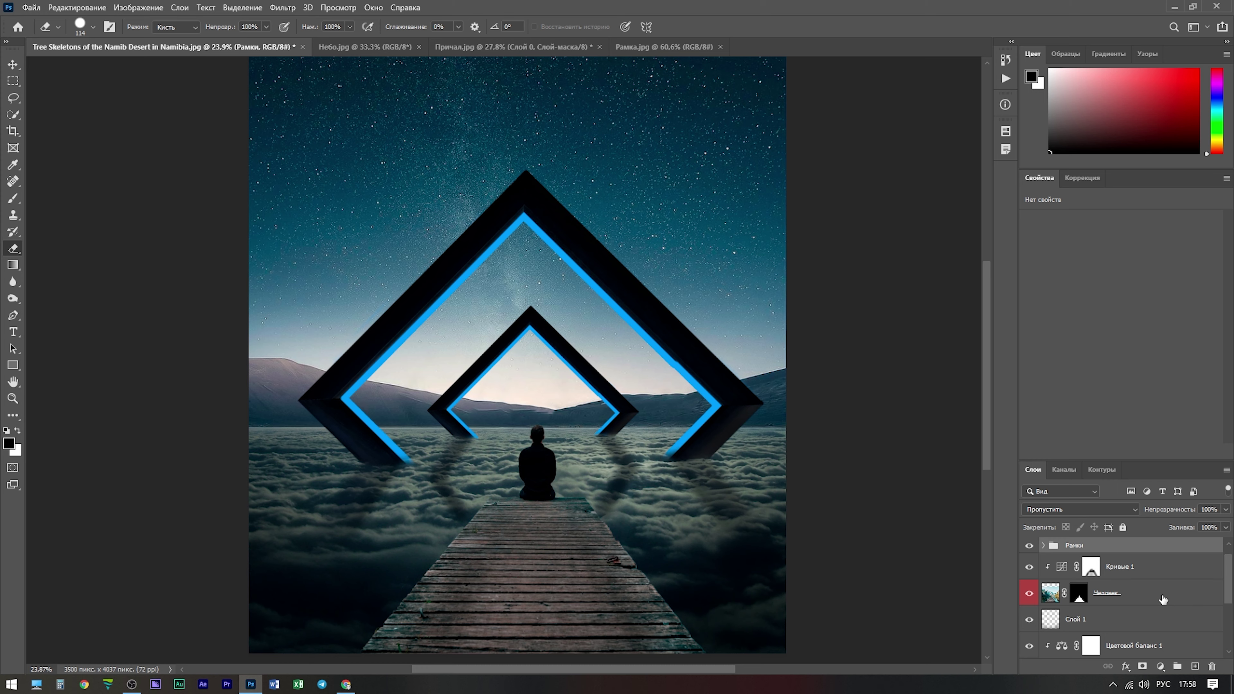
pyautogui.click(1162, 600)
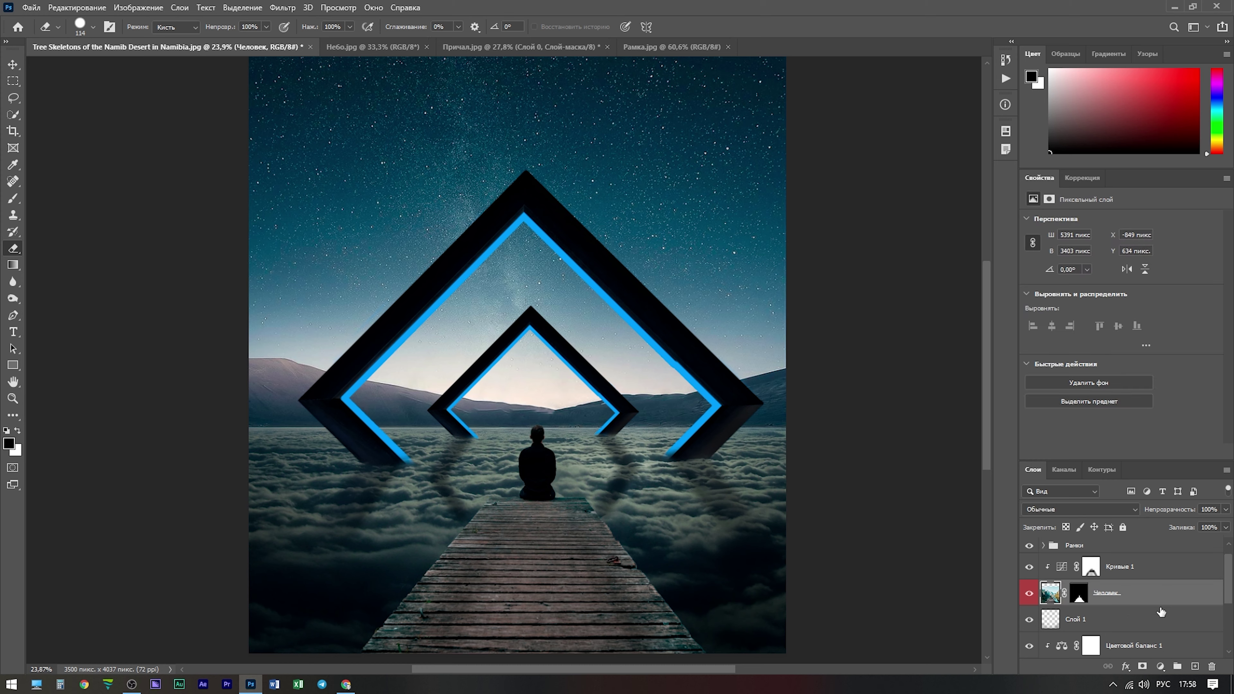
pyautogui.click(1156, 621)
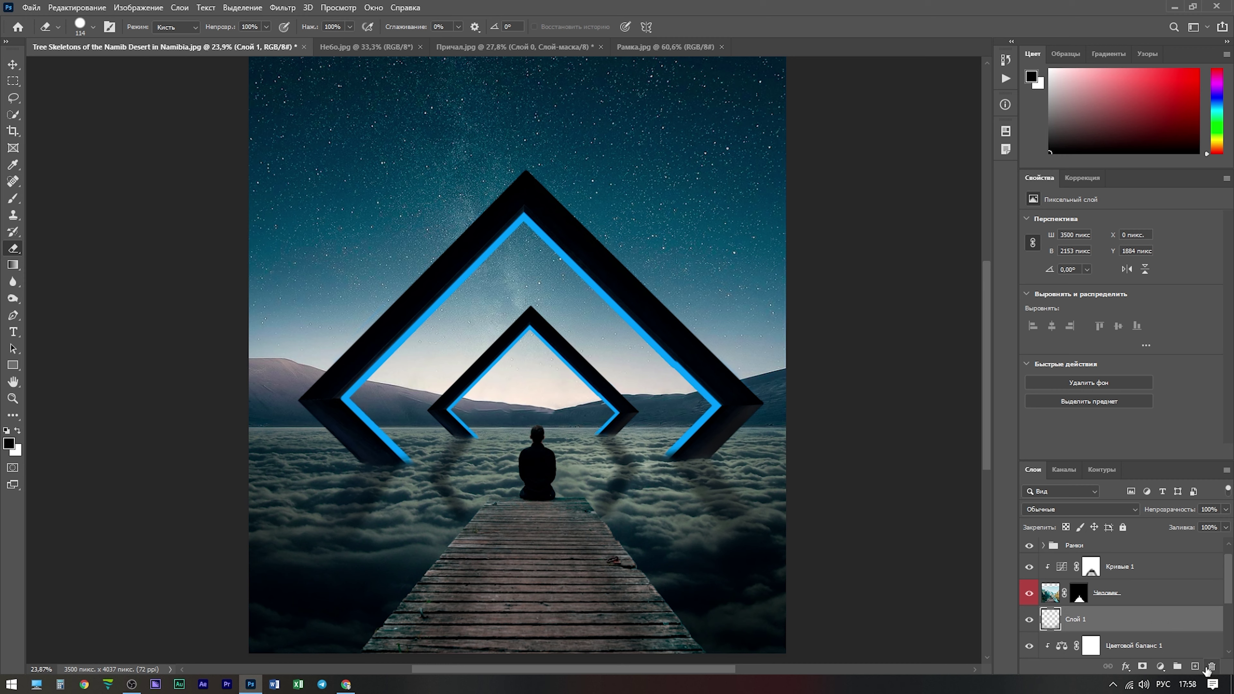
pyautogui.click(1196, 668)
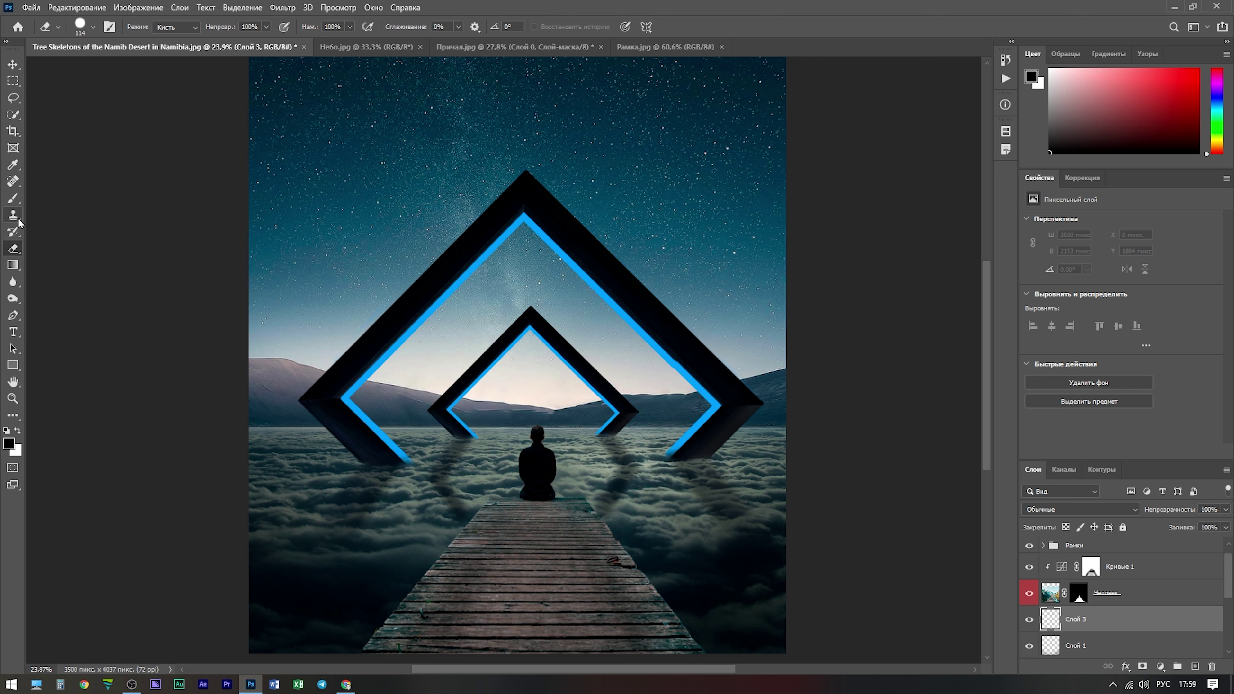
pyautogui.click(13, 198)
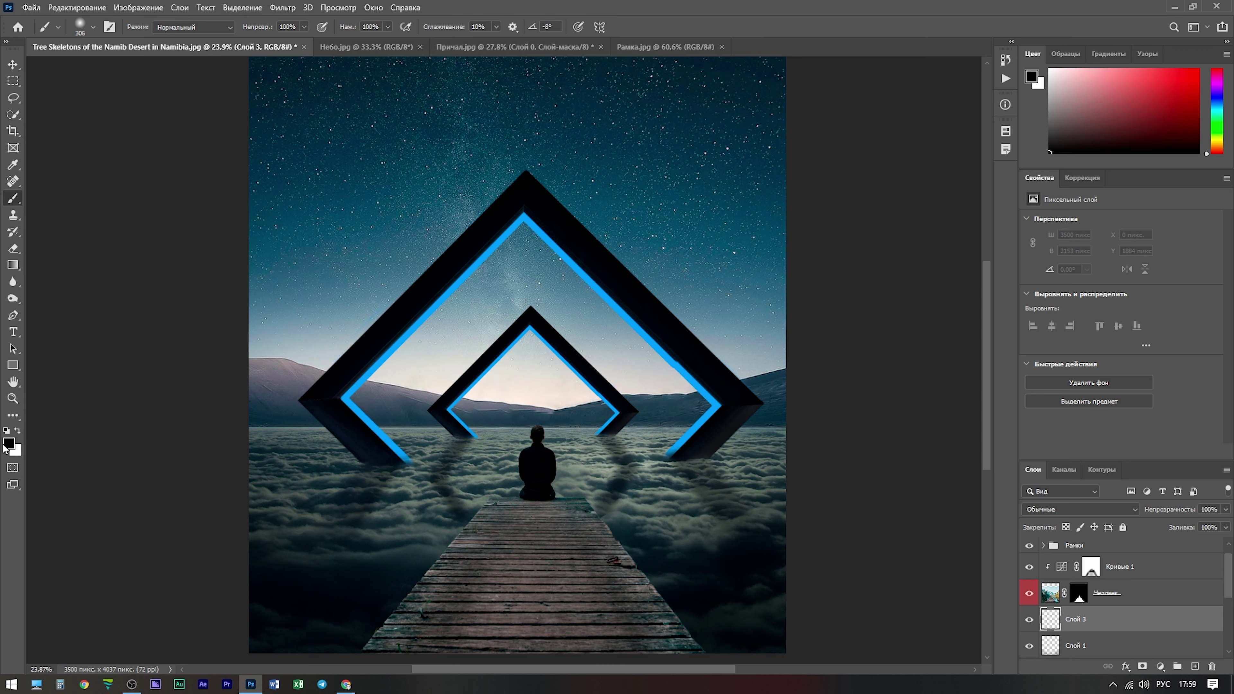
# - Sample the frame's neon blue and paint it with a 500 px brush across the clouds behind the man
pyautogui.click(8, 444)
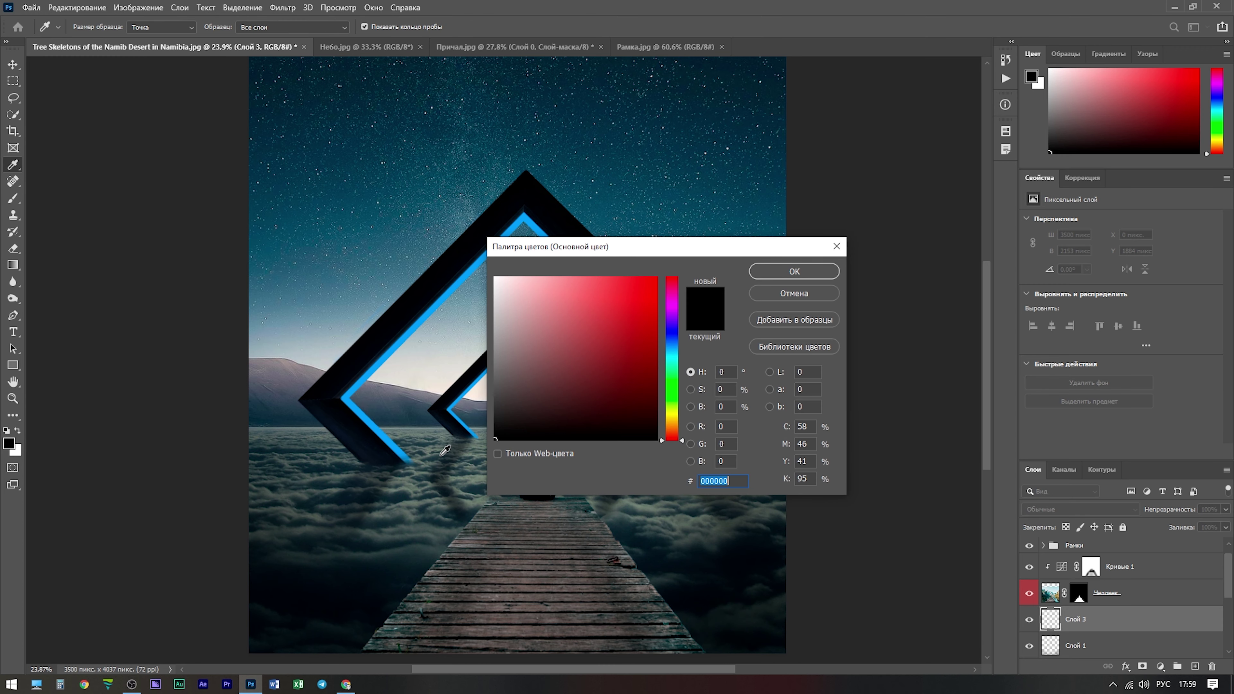
pyautogui.click(387, 431)
pyautogui.click(793, 271)
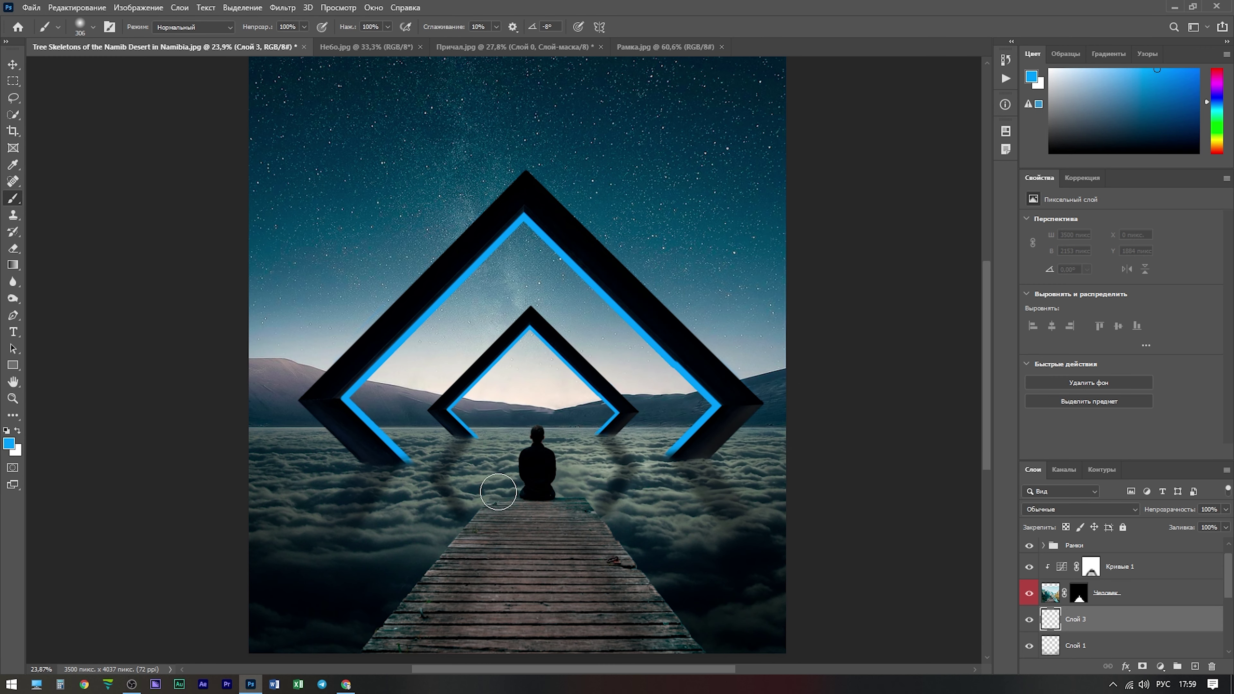
pyautogui.rightClick(456, 478)
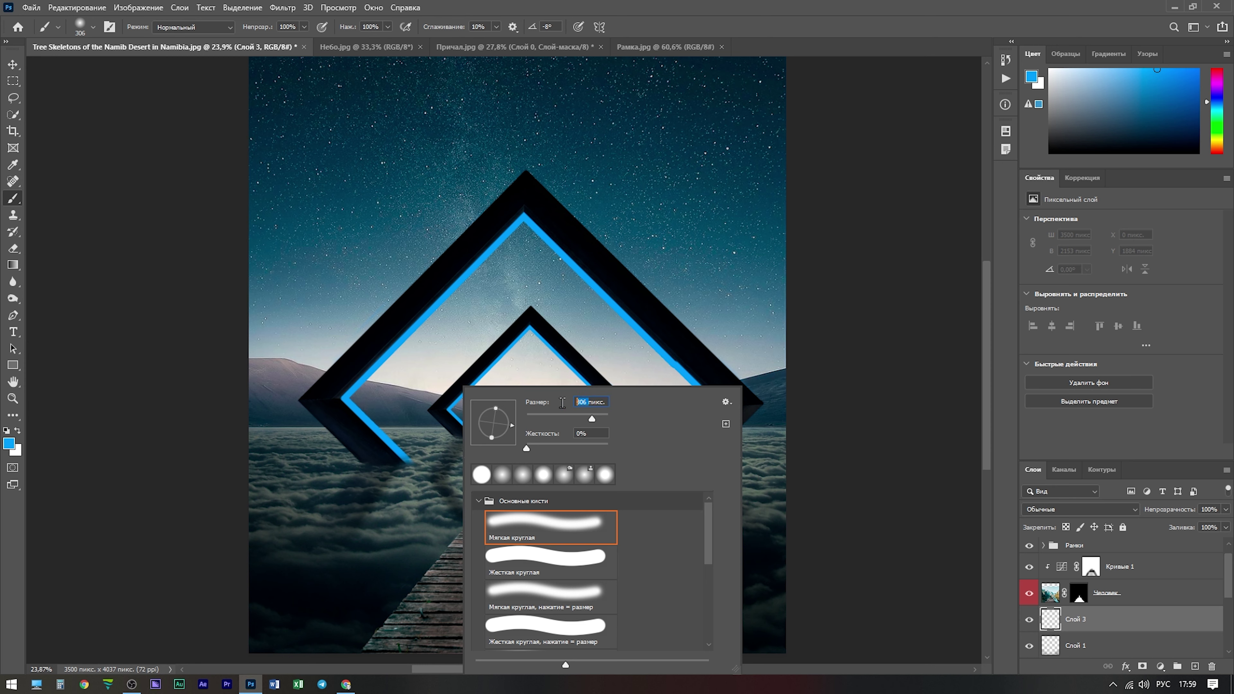
pyautogui.write('500')
pyautogui.press('Return')
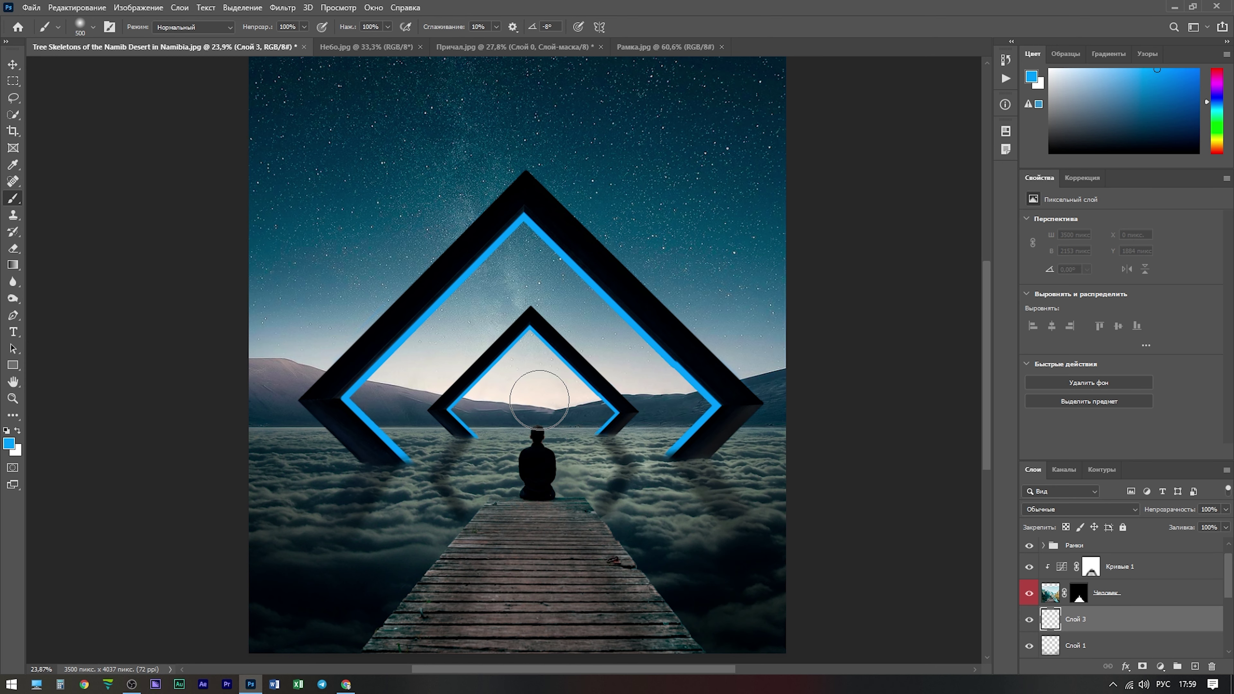
pyautogui.moveTo(430, 468)
pyautogui.mouseDown()
pyautogui.moveTo(636, 466)
pyautogui.moveTo(432, 467)
pyautogui.mouseUp()
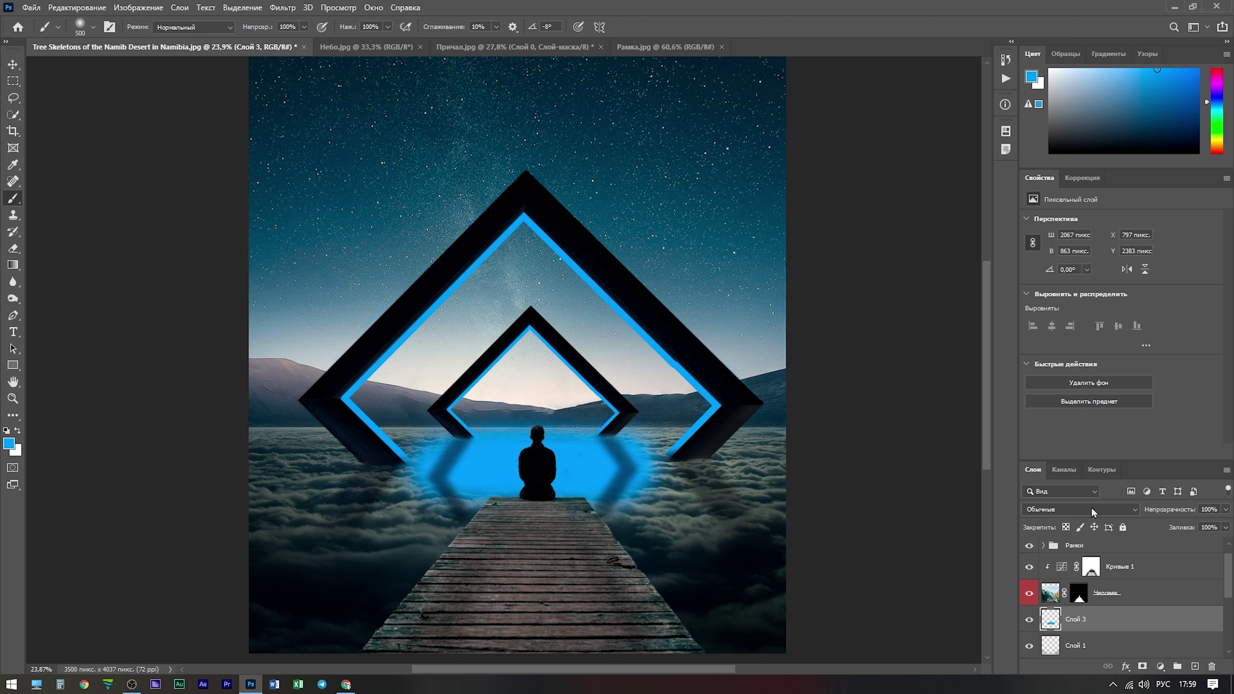
# - Set Слой 3 to Перекрытие blend mode at 60% opacity
pyautogui.click(1051, 510)
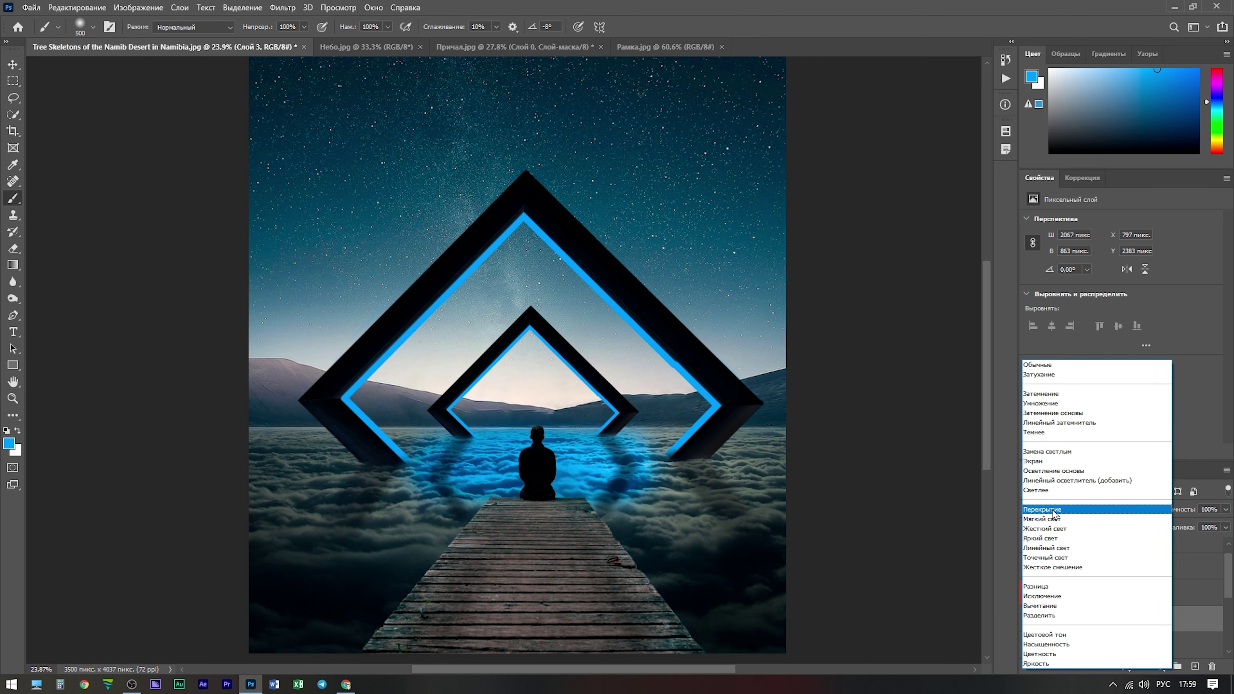
pyautogui.click(1070, 510)
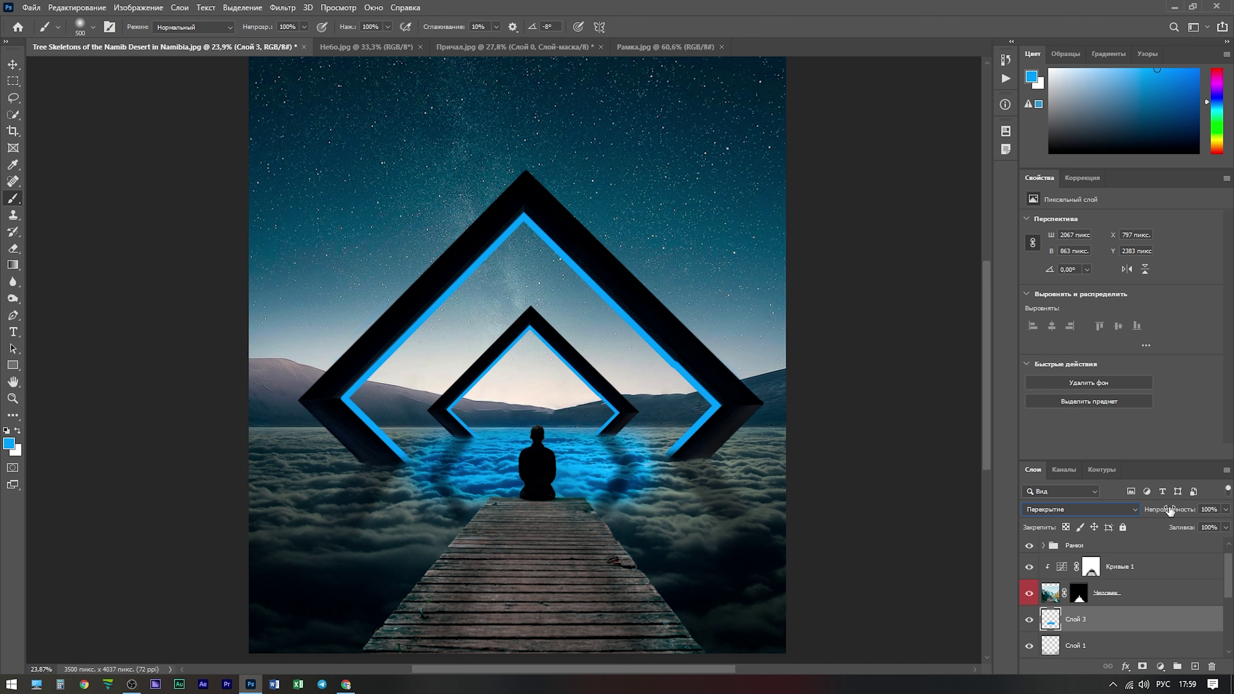
pyautogui.moveTo(1170, 509); pyautogui.dragTo(1140, 510)
# - At 30% brush opacity and about 1457 px, paint a soft blue glow over the clouds
pyautogui.doubleClick(298, 26)
pyautogui.write('30')
pyautogui.rightClick(394, 495)
pyautogui.moveTo(501, 418); pyautogui.dragTo(536, 418)
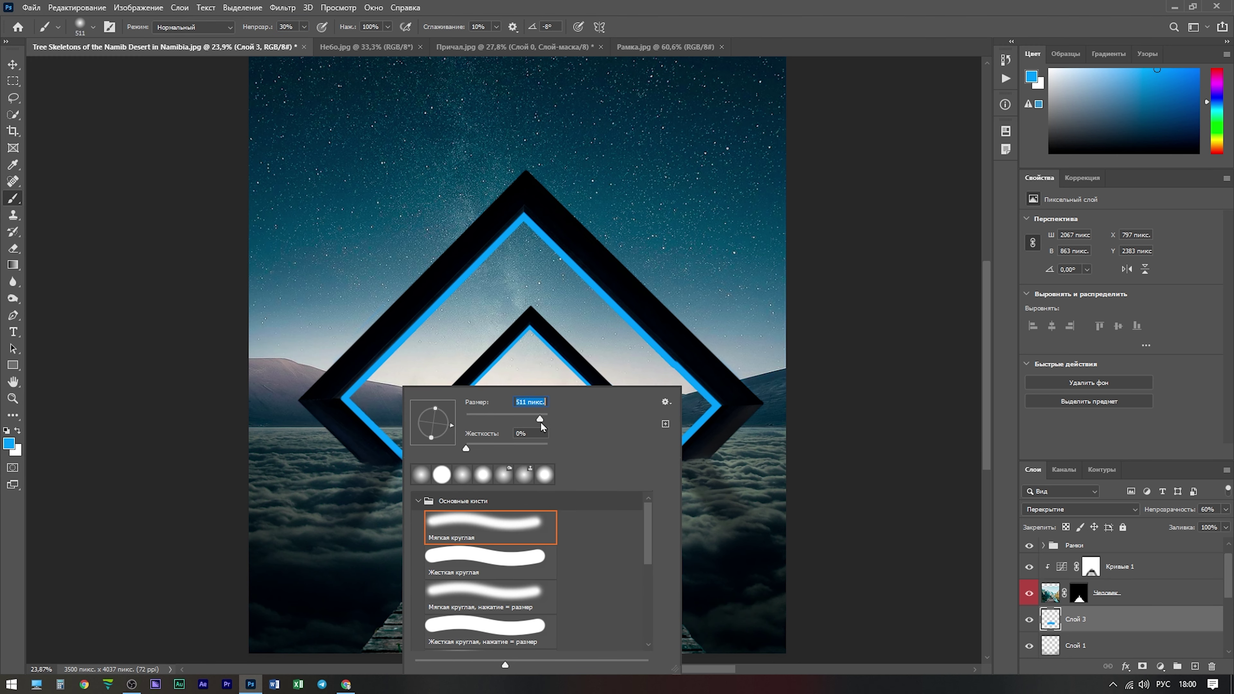
pyautogui.click(719, 486)
pyautogui.moveTo(719, 486); pyautogui.dragTo(764, 533)
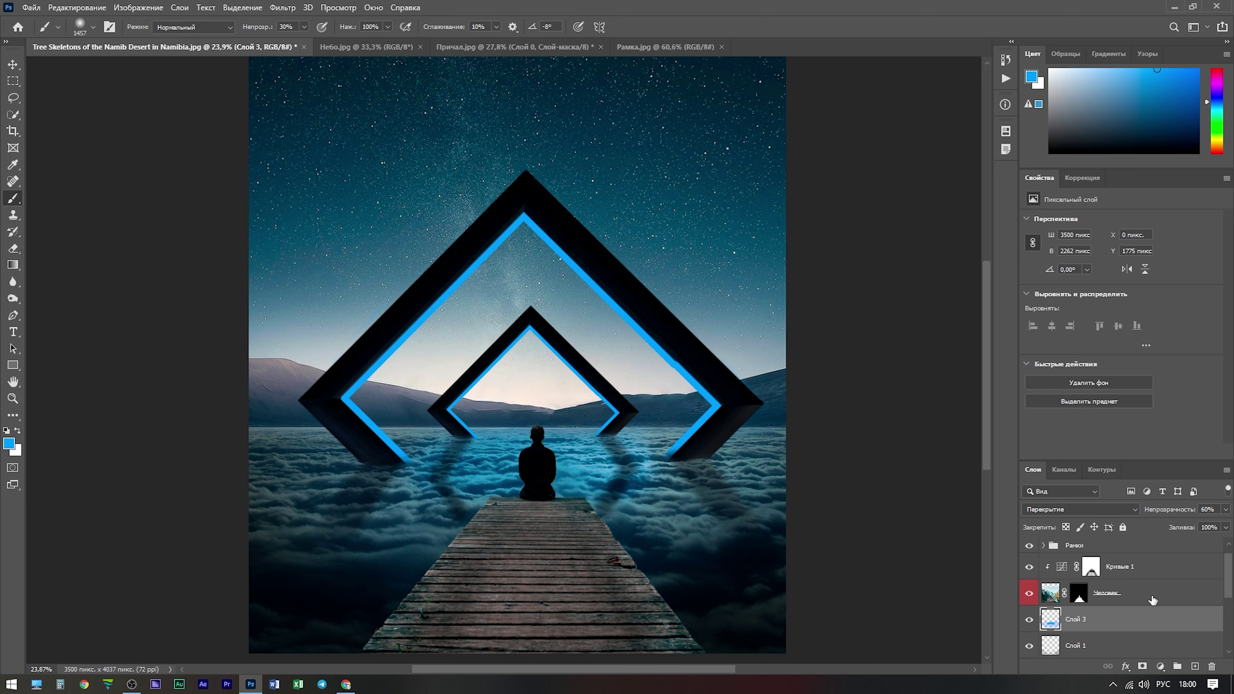
pyautogui.click(1144, 599)
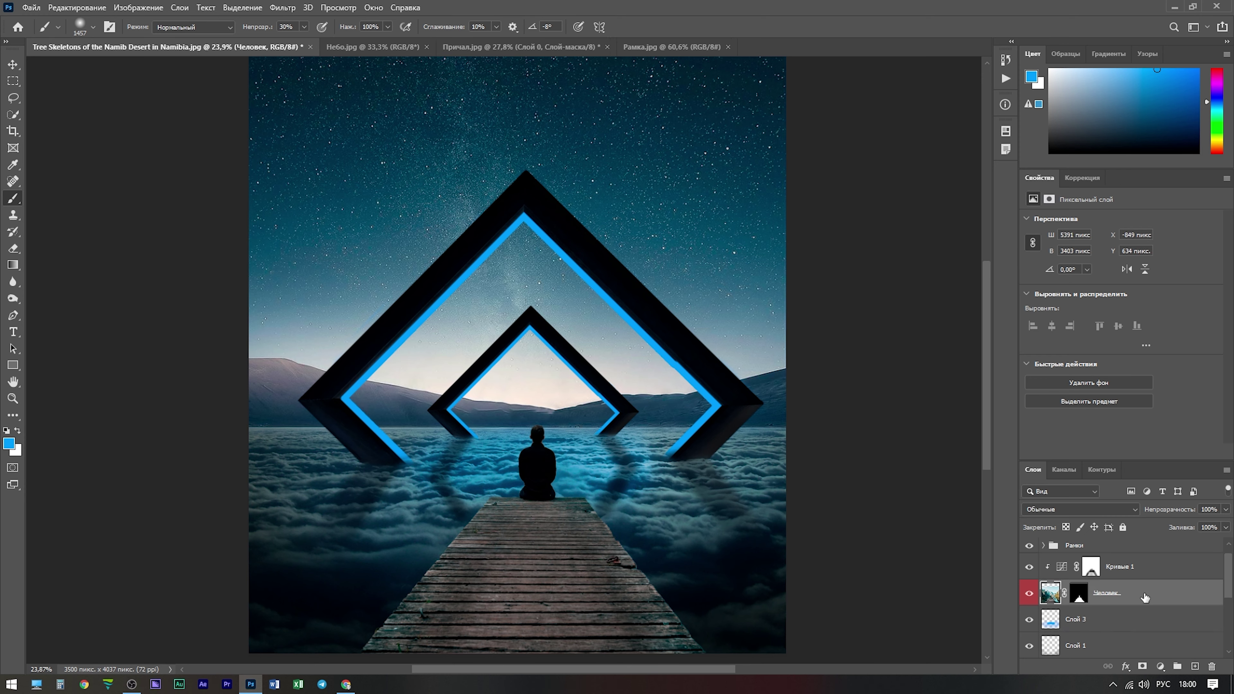
# - Give the Человек layer a blue Внутренняя тень inner shadow at a 90° angle
pyautogui.rightClick(1145, 597)
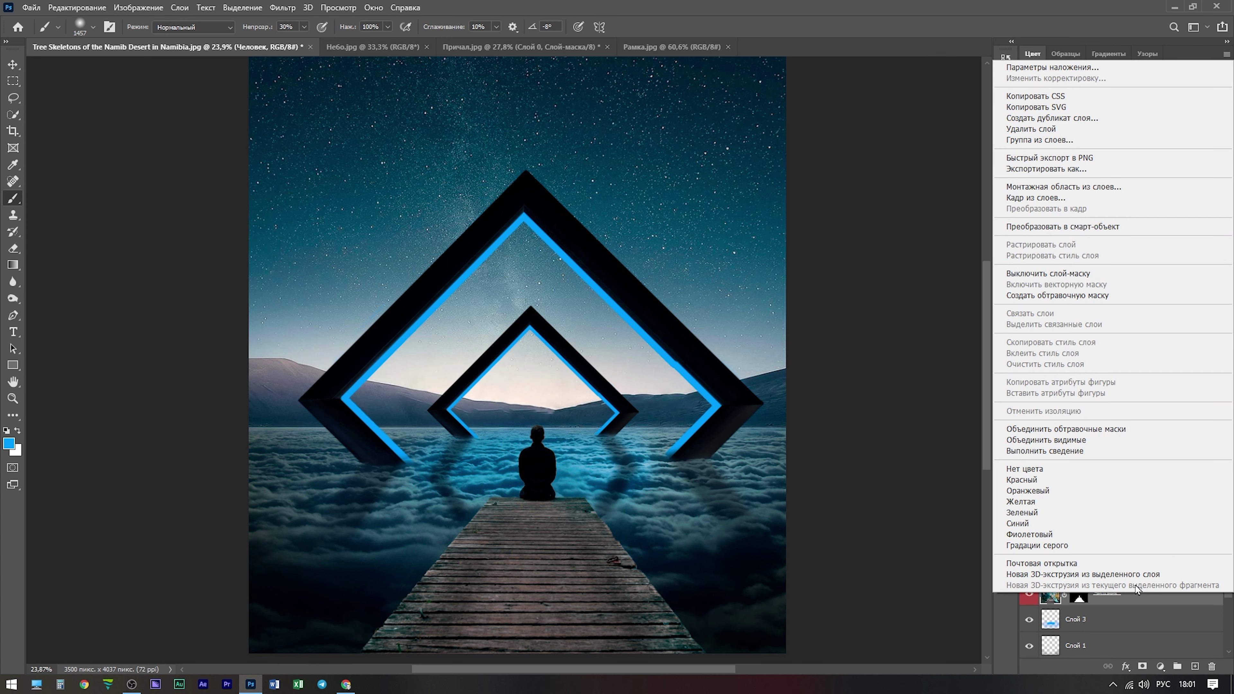
pyautogui.click(1088, 69)
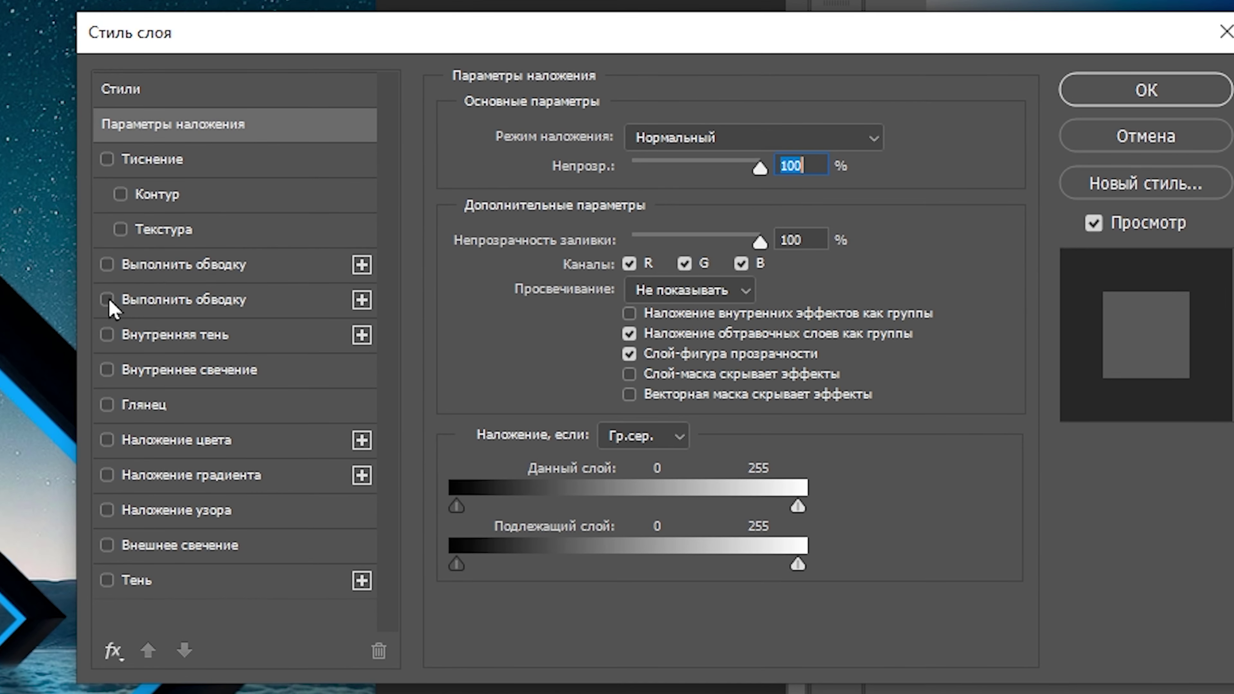
pyautogui.click(108, 335)
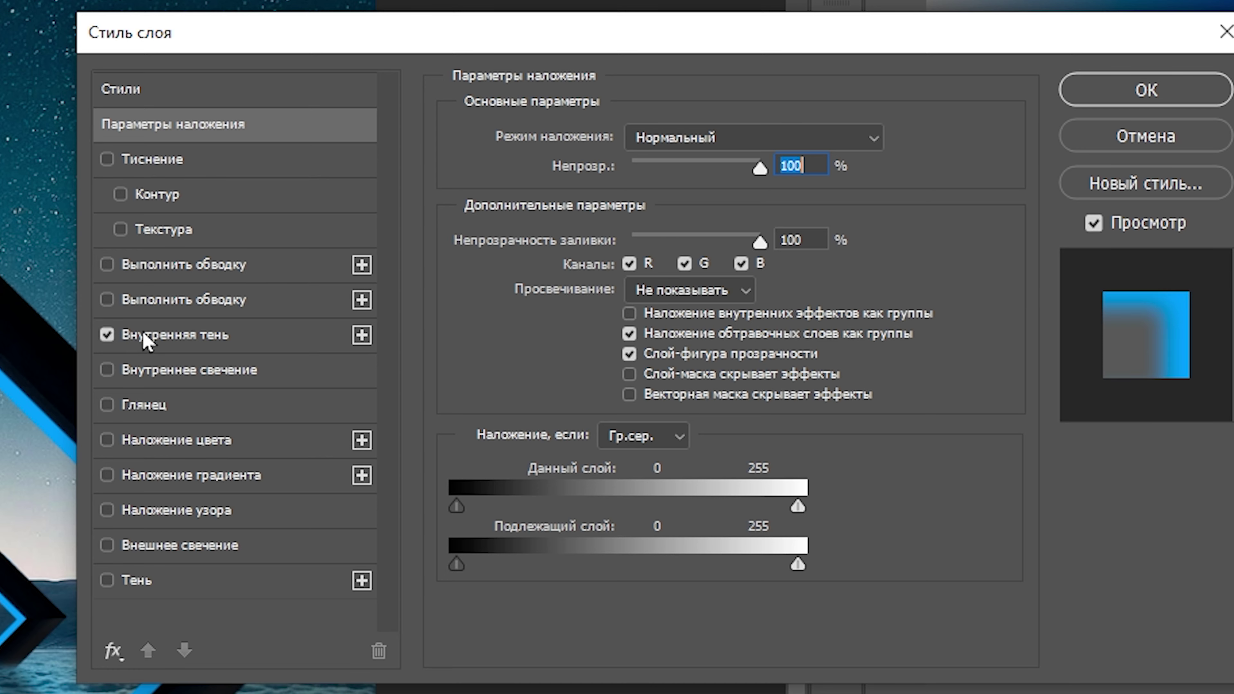
pyautogui.click(184, 337)
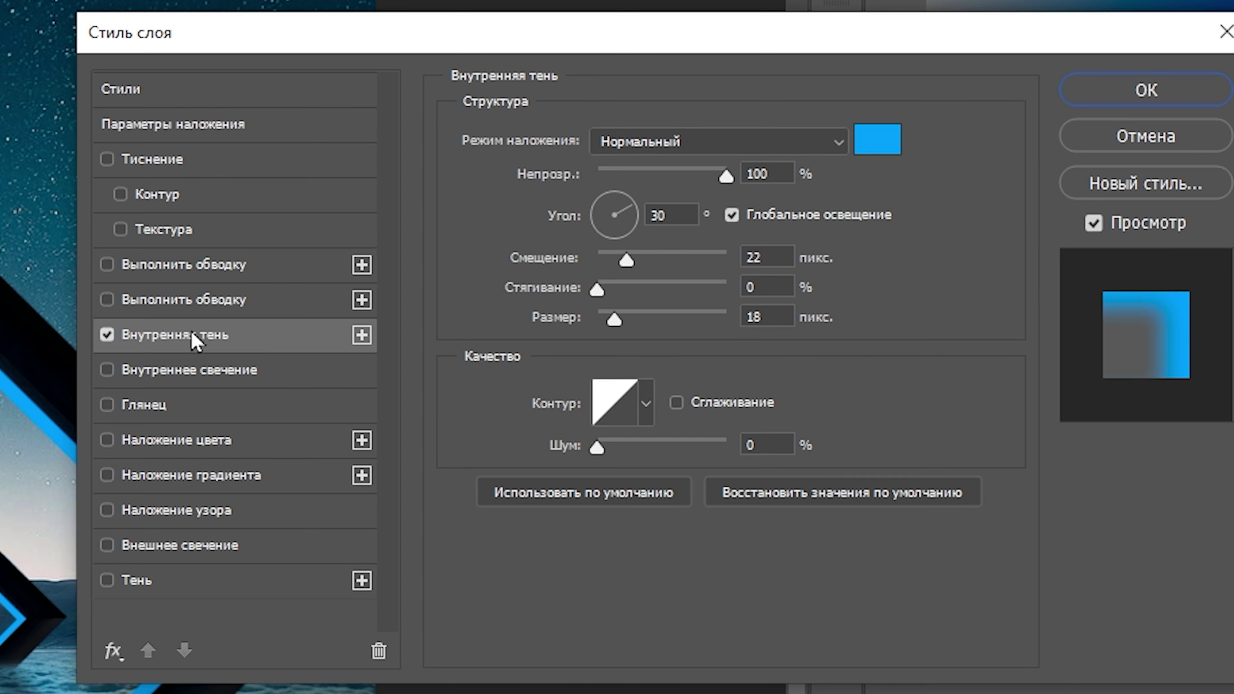
pyautogui.doubleClick(669, 216)
pyautogui.write('90')
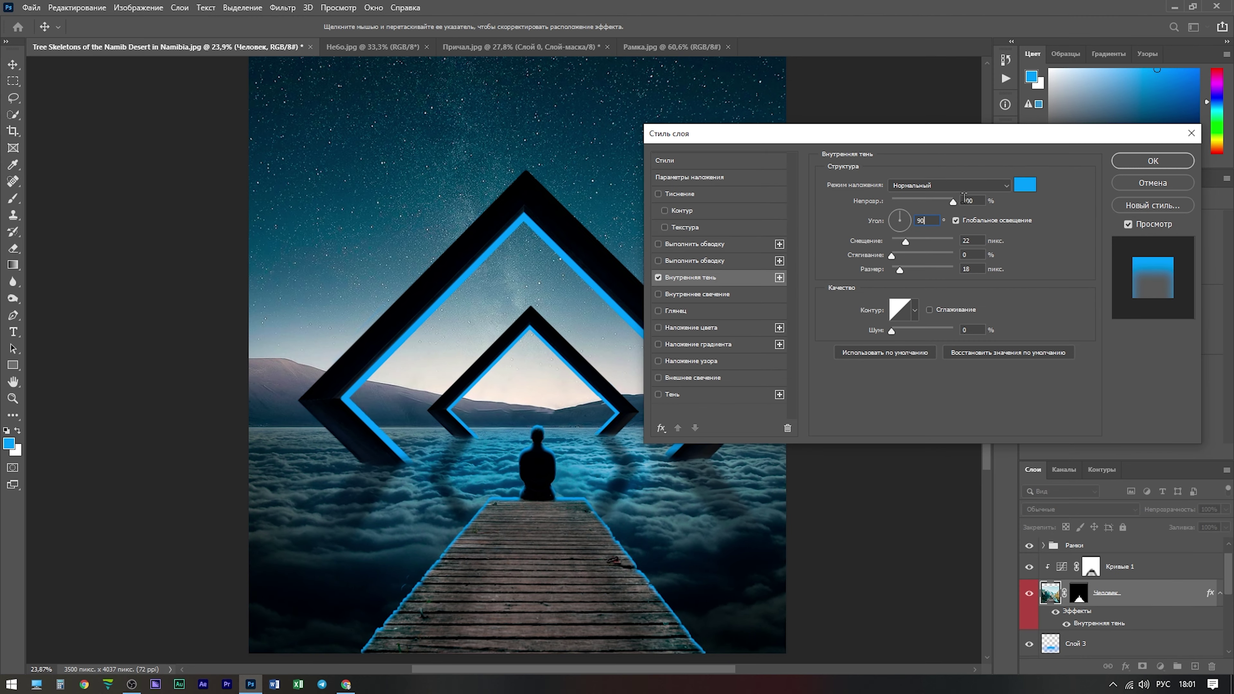
pyautogui.click(1161, 162)
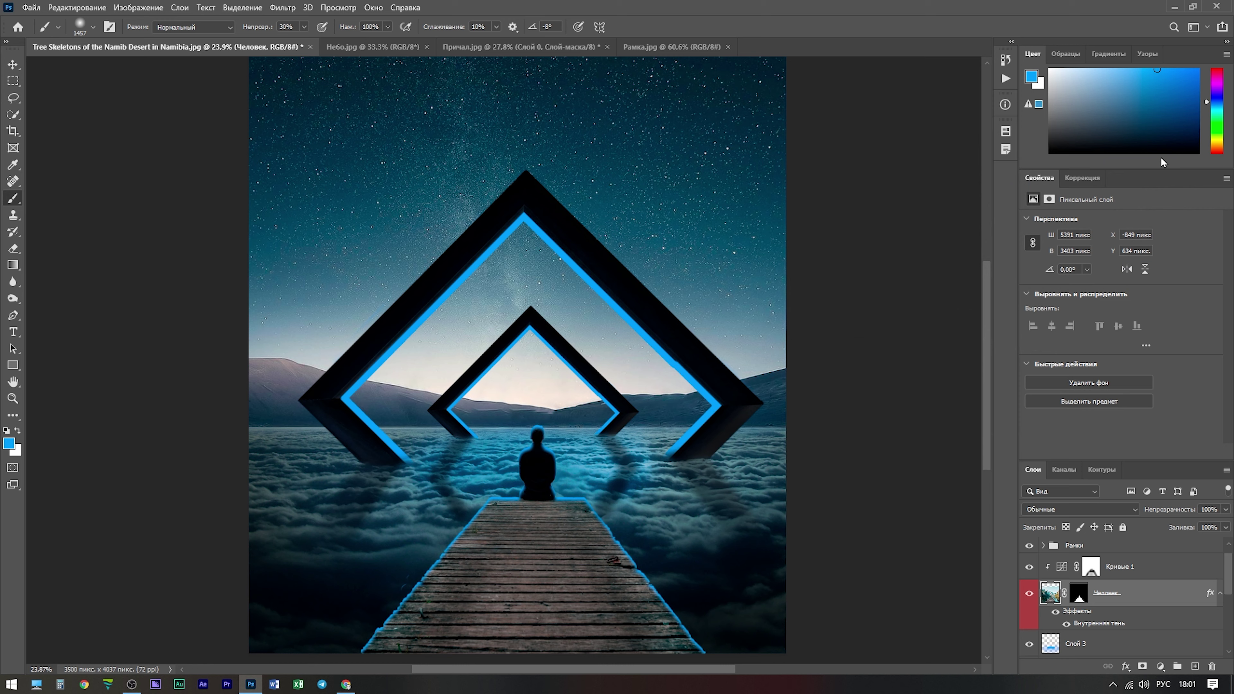
# - Split the inner shadow onto its own layer, Внутренняя тень Человек, and select it
pyautogui.rightClick(1211, 594)
pyautogui.click(1127, 547)
pyautogui.click(587, 254)
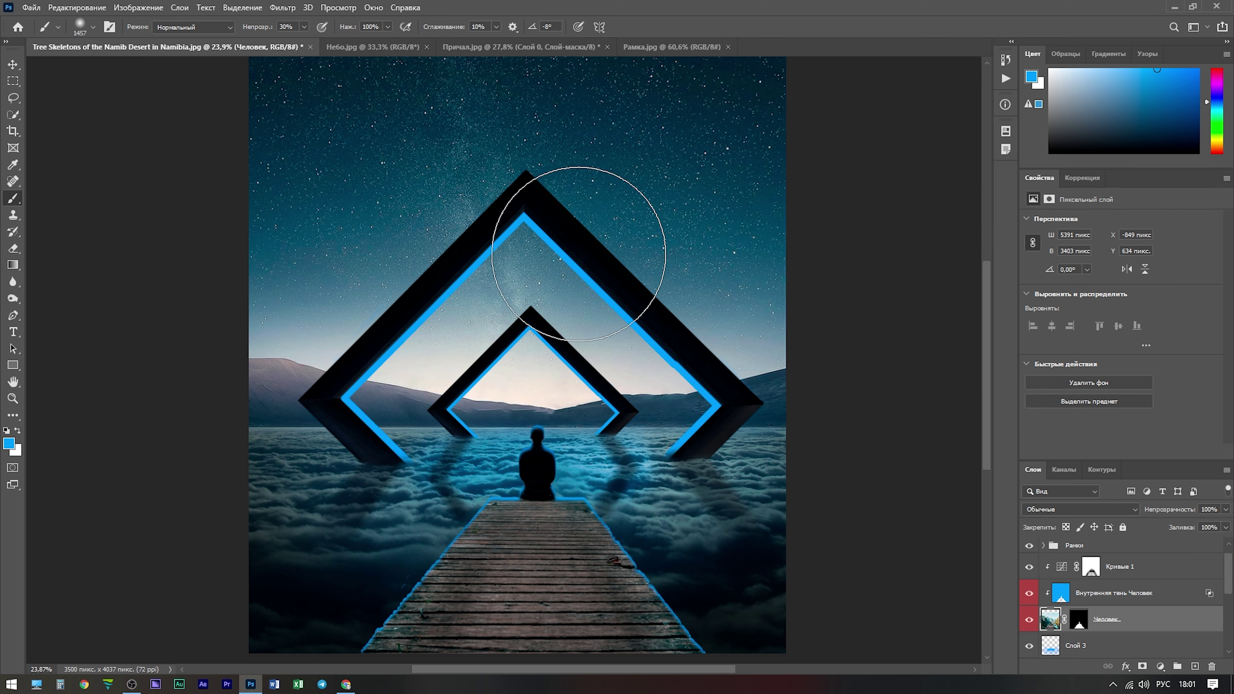
pyautogui.click(1124, 596)
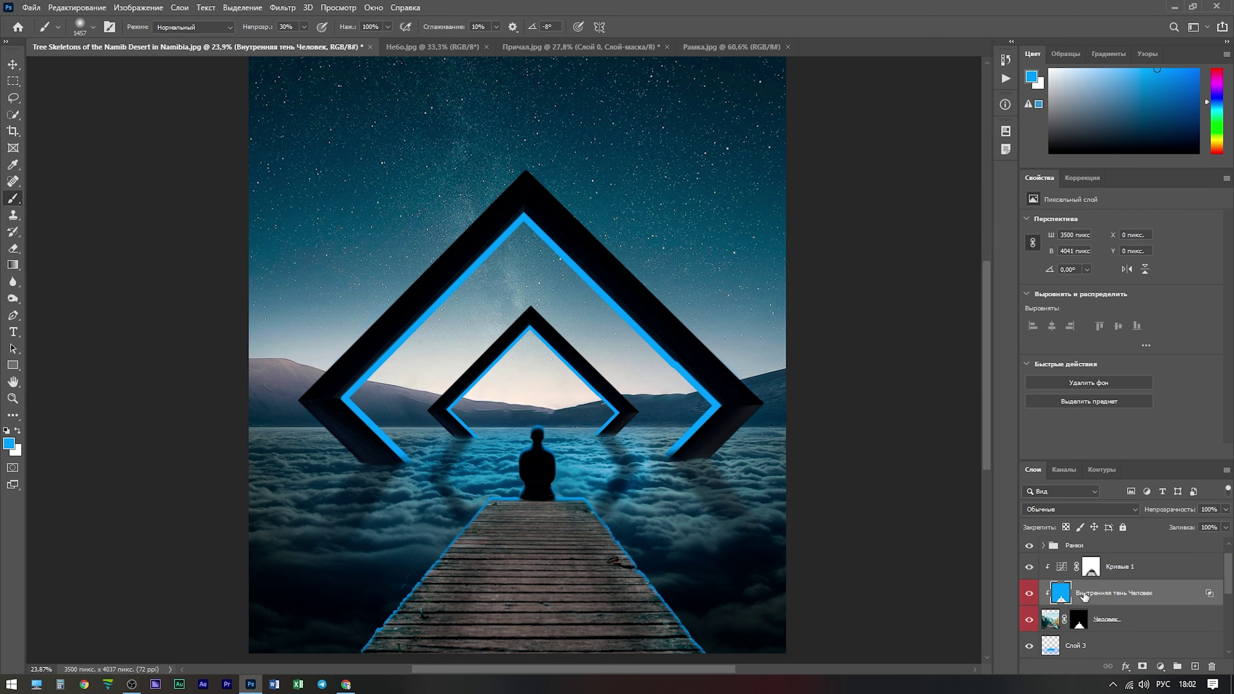
pyautogui.click(14, 248)
pyautogui.rightClick(542, 389)
# - Erase the blue rim along the pier's edges with a soft round 120 px eraser
pyautogui.press('Return')
pyautogui.scroll(-2, 534, 535)
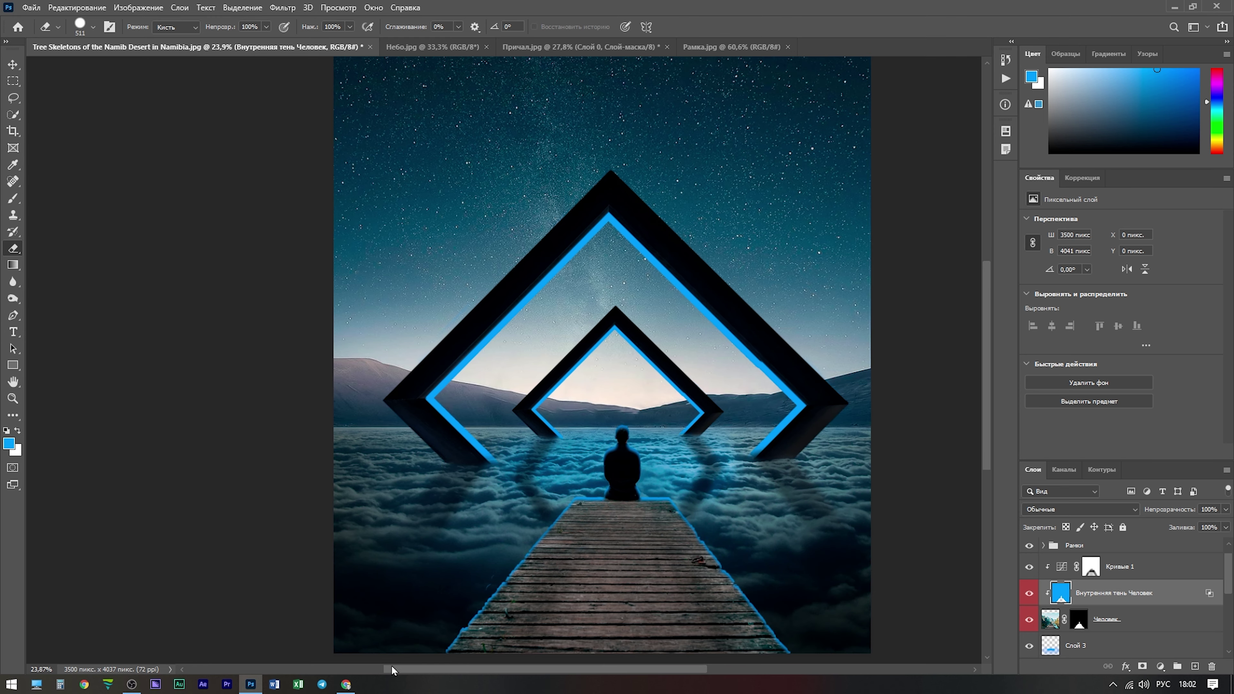
pyautogui.rightClick(511, 559)
pyautogui.doubleClick(598, 527)
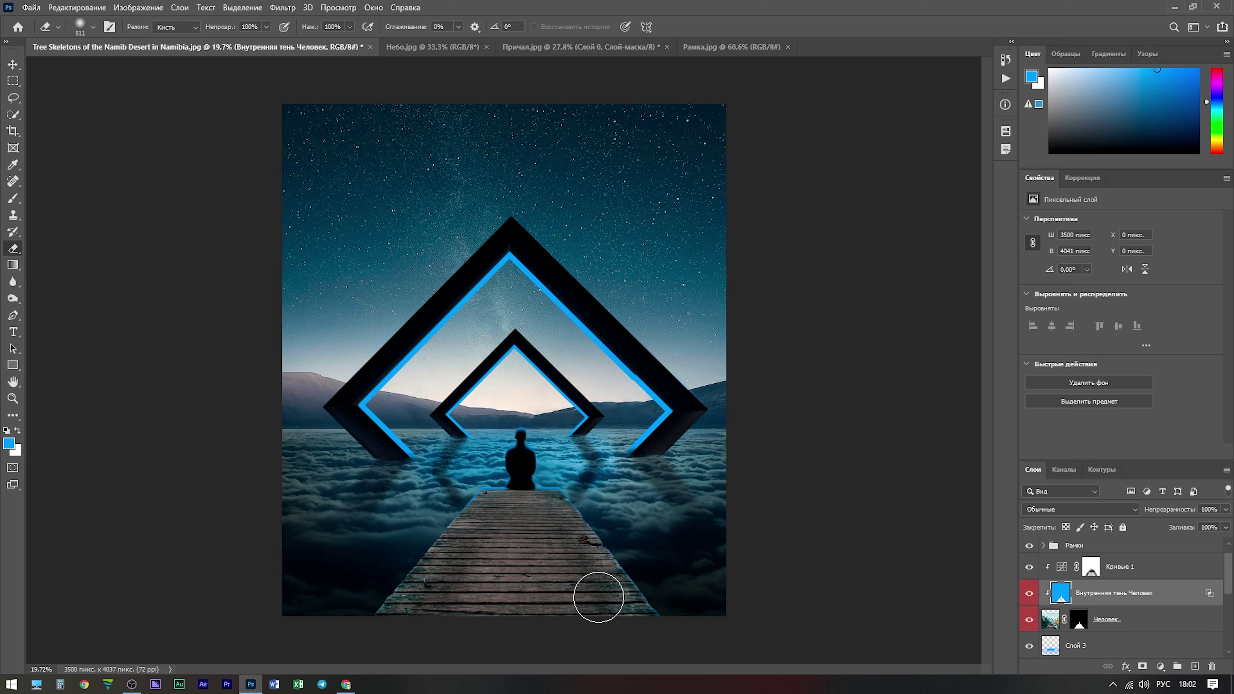
pyautogui.scroll(4, 600, 592)
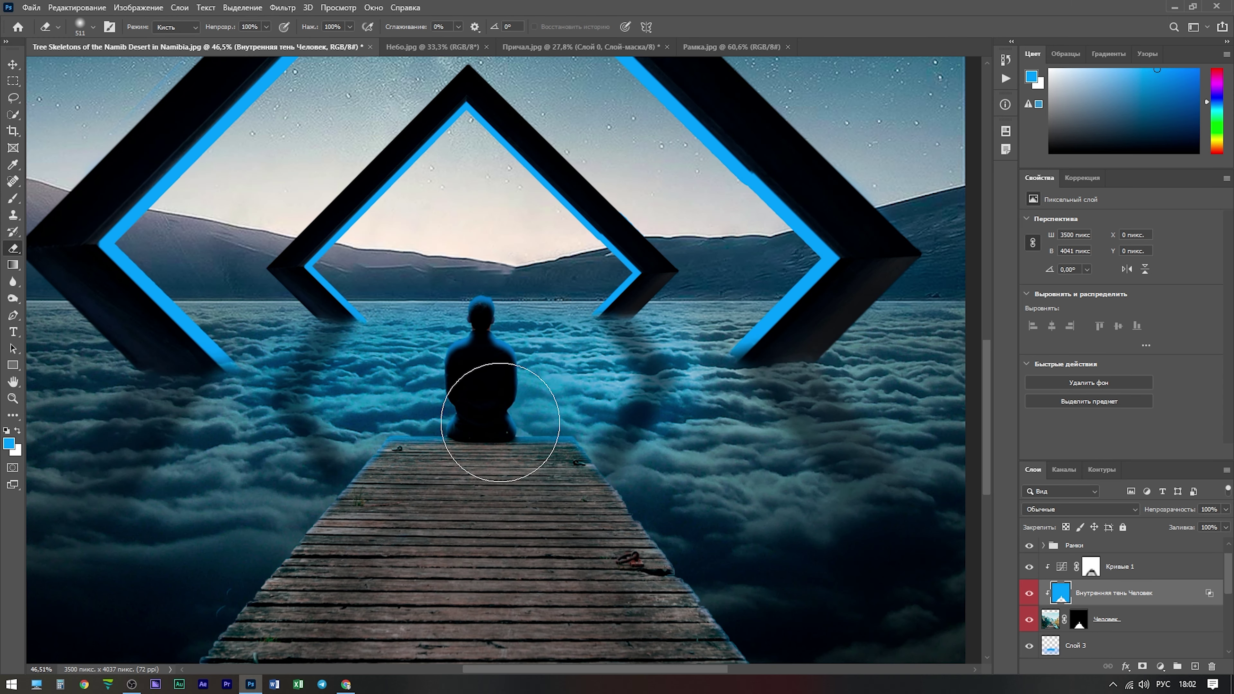
pyautogui.rightClick(498, 408)
pyautogui.moveTo(772, 369); pyautogui.dragTo(750, 369)
pyautogui.press('Return')
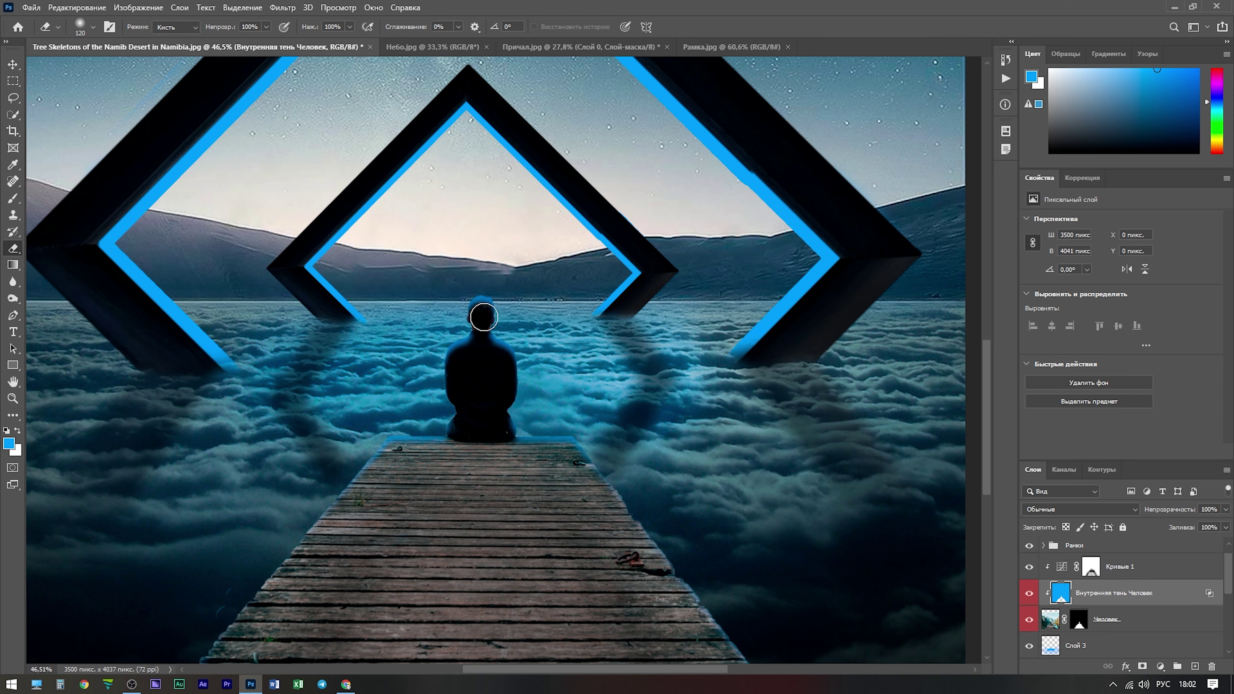
pyautogui.scroll(-3, 634, 587)
pyautogui.scroll(-1, 545, 575)
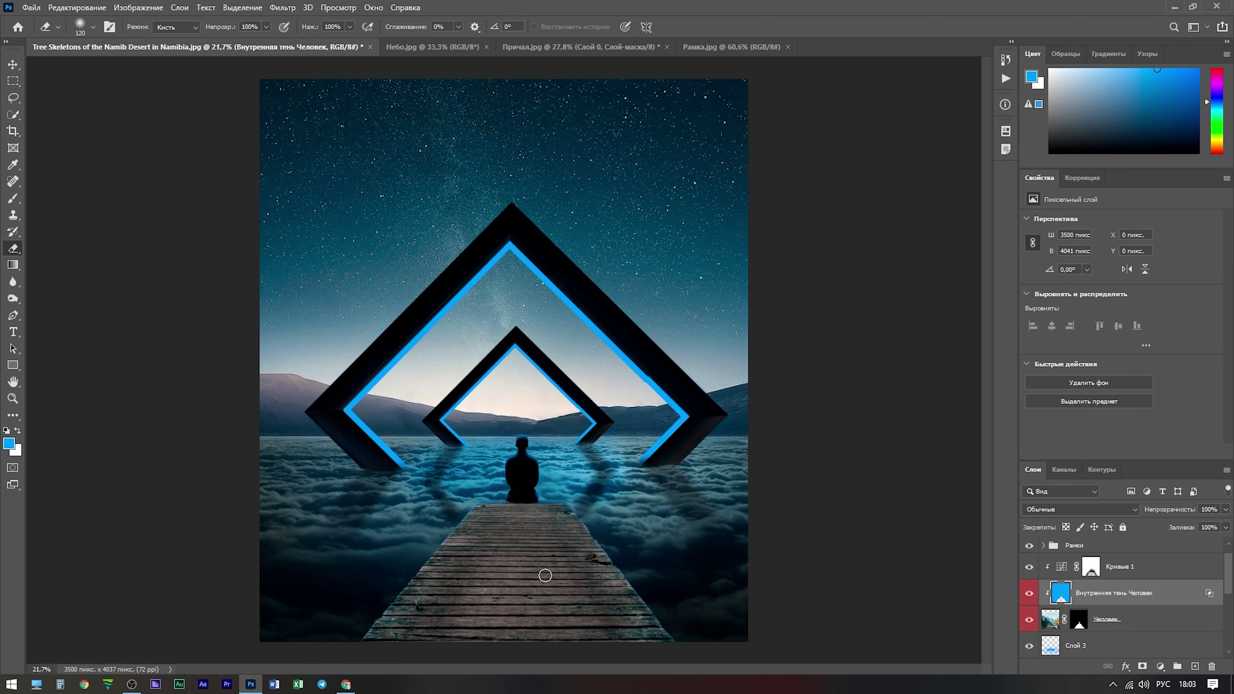
pyautogui.click(1154, 622)
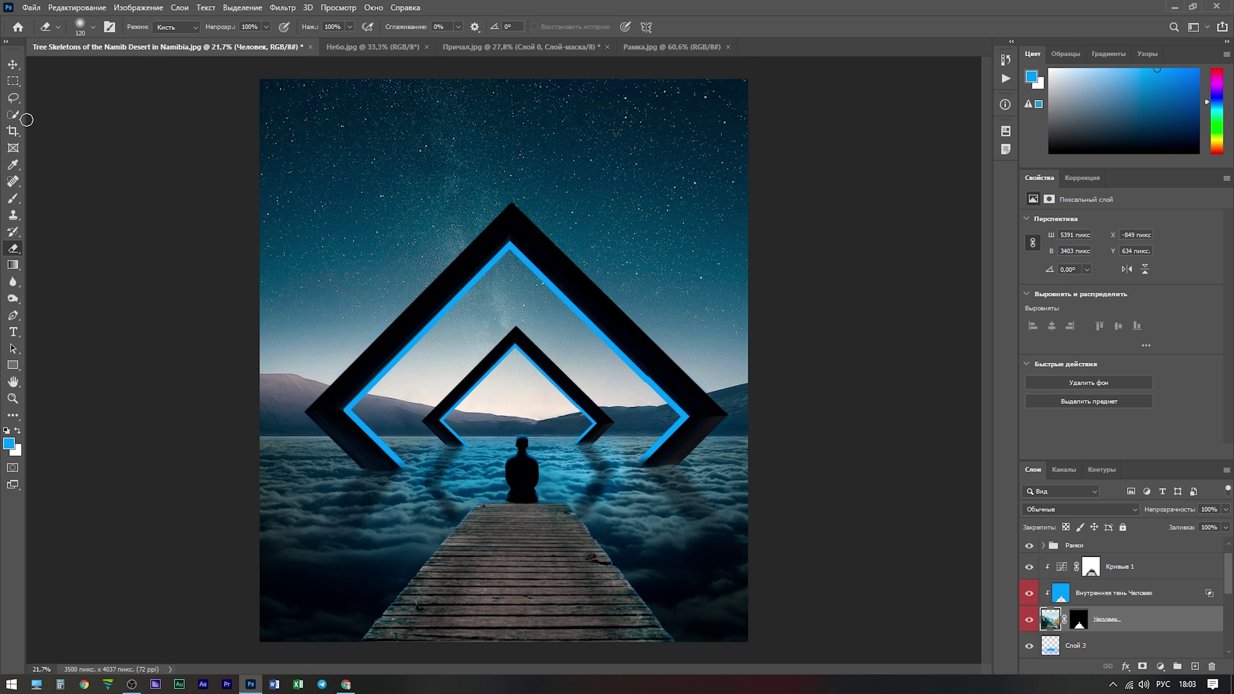
# - Select the seated man with Quick Selection and copy him
pyautogui.click(13, 115)
pyautogui.scroll(3, 518, 456)
pyautogui.scroll(10, 518, 456)
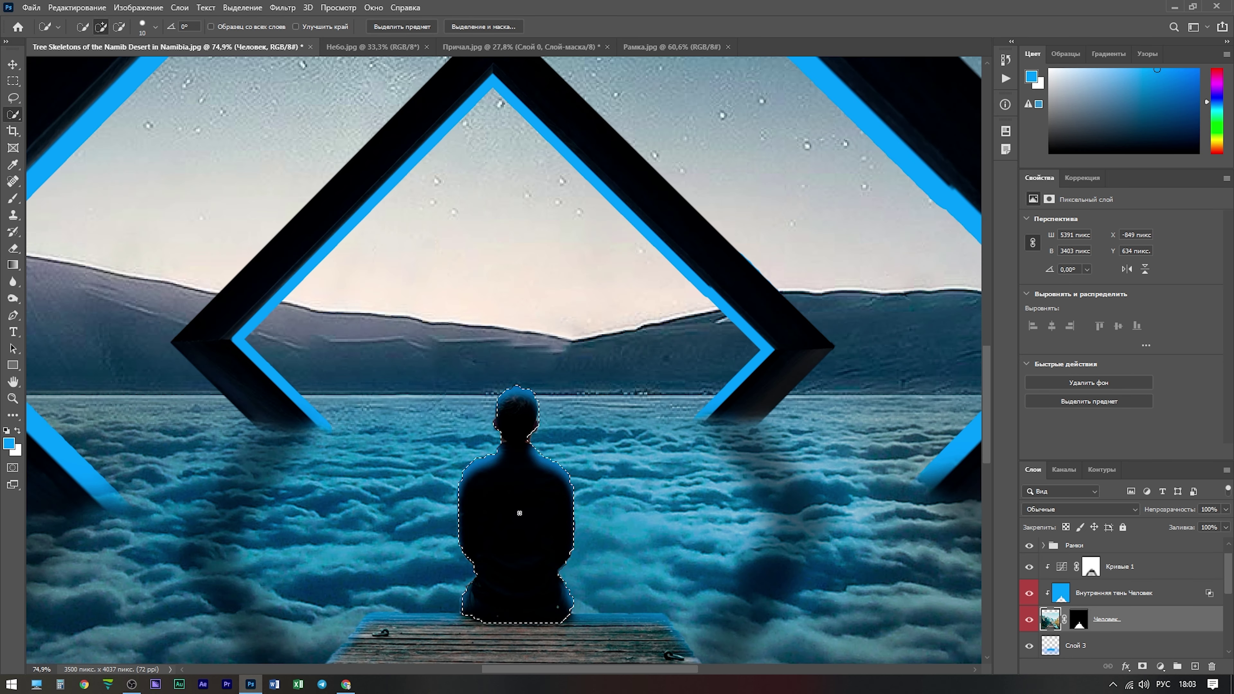
pyautogui.hotkey('ctrl', 'c')
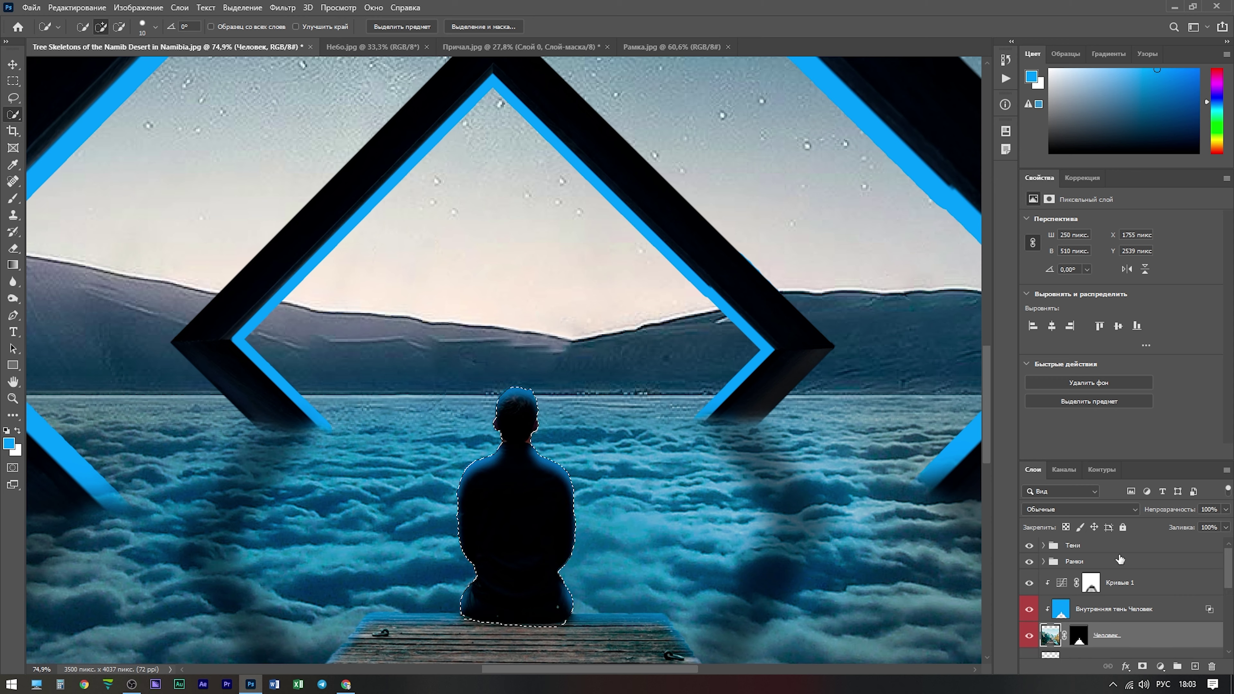
# - Paste the man onto a new layer, Слой 4, above Кривые 1, and start Free Transform
pyautogui.scroll(1, 1119, 560)
pyautogui.click(1120, 582)
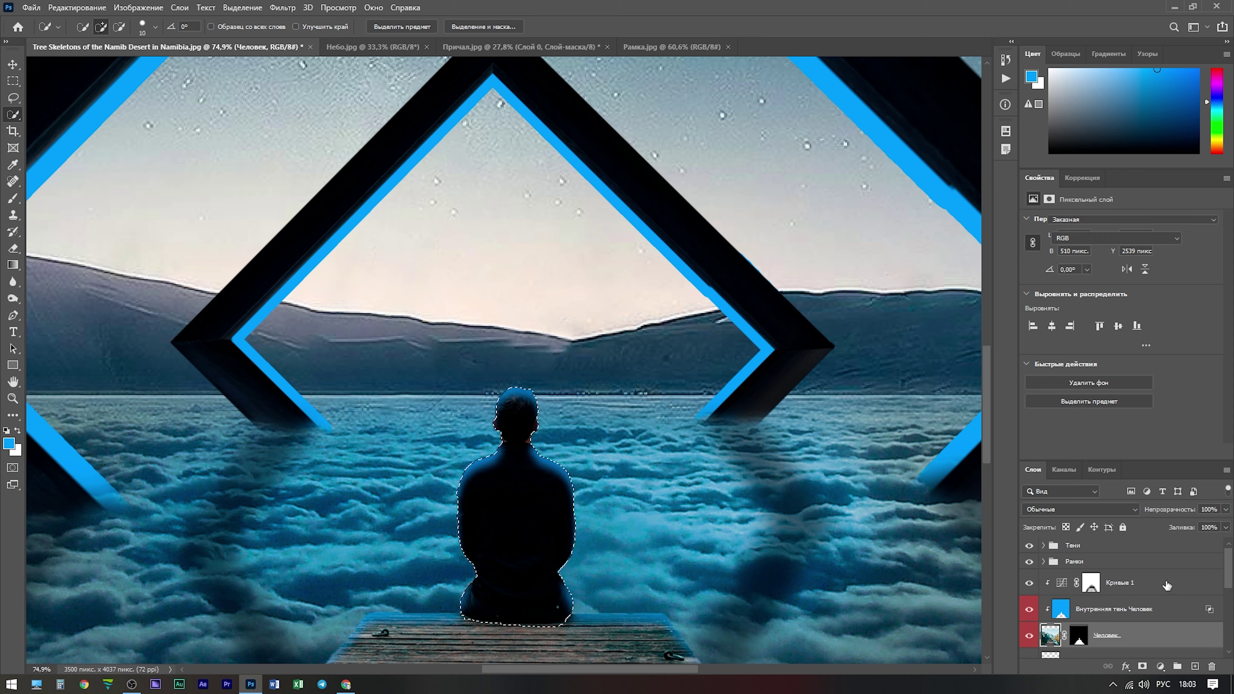
pyautogui.click(1196, 667)
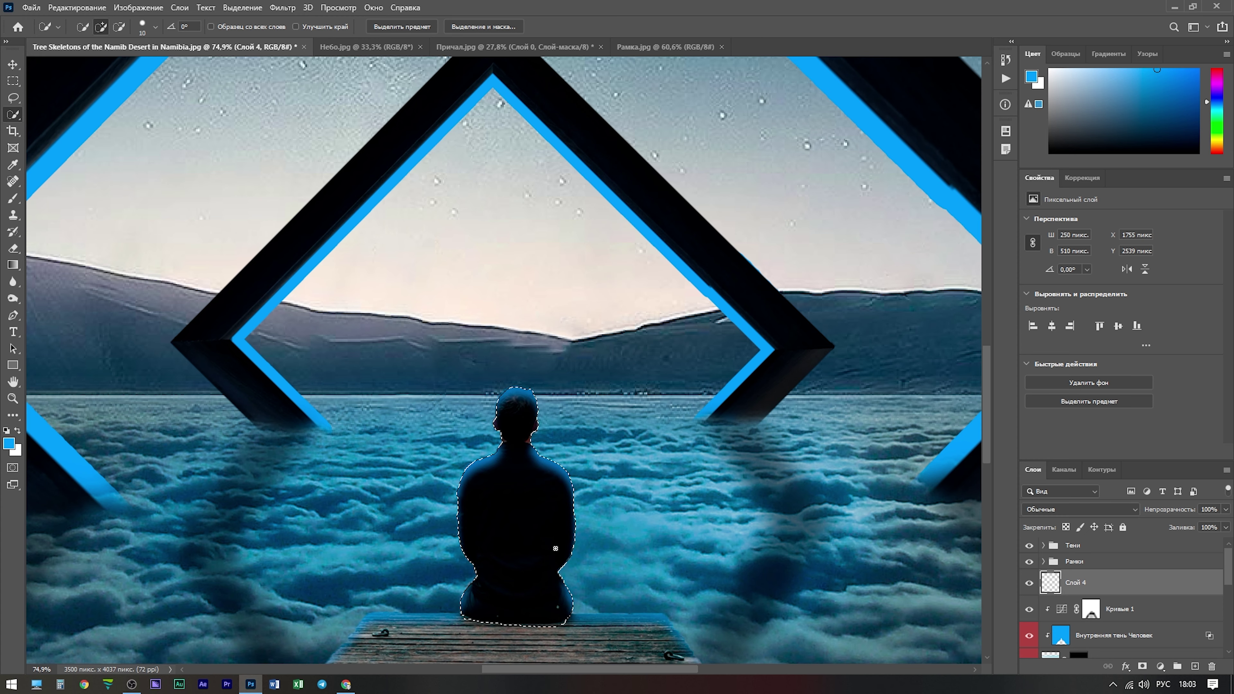
pyautogui.scroll(-3, 555, 548)
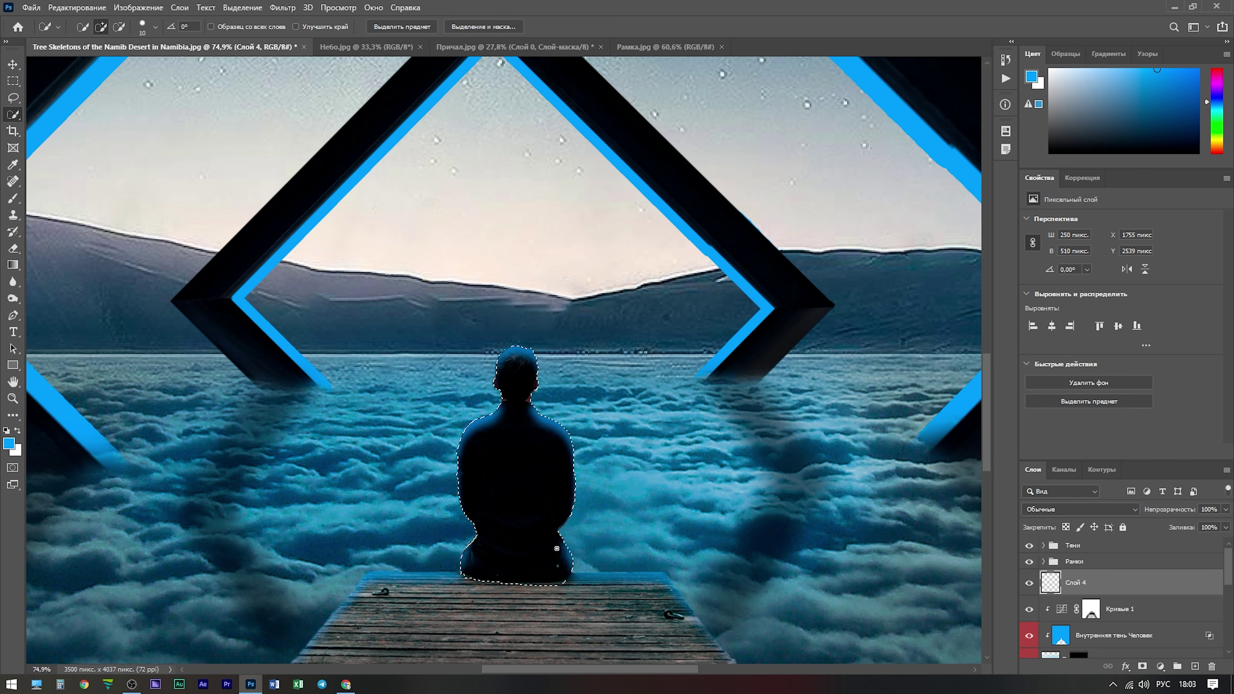
pyautogui.hotkey('ctrl', 'v')
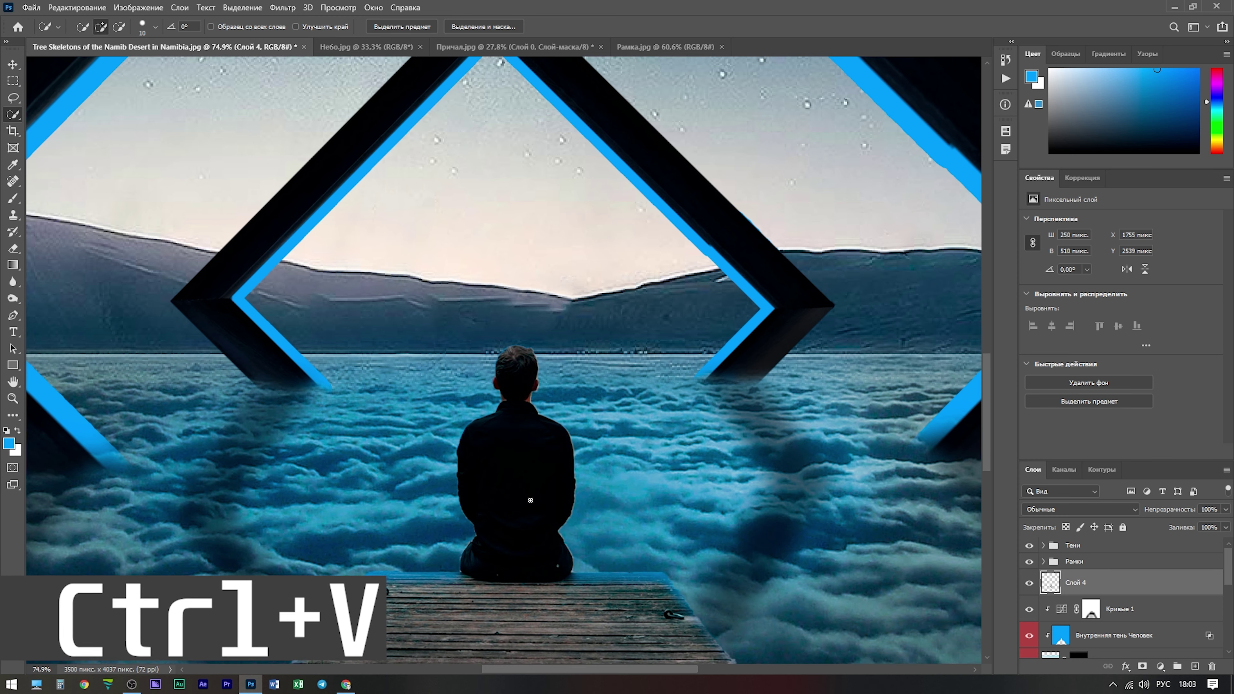
pyautogui.scroll(-6, 530, 500)
pyautogui.hotkey('ctrl', 't')
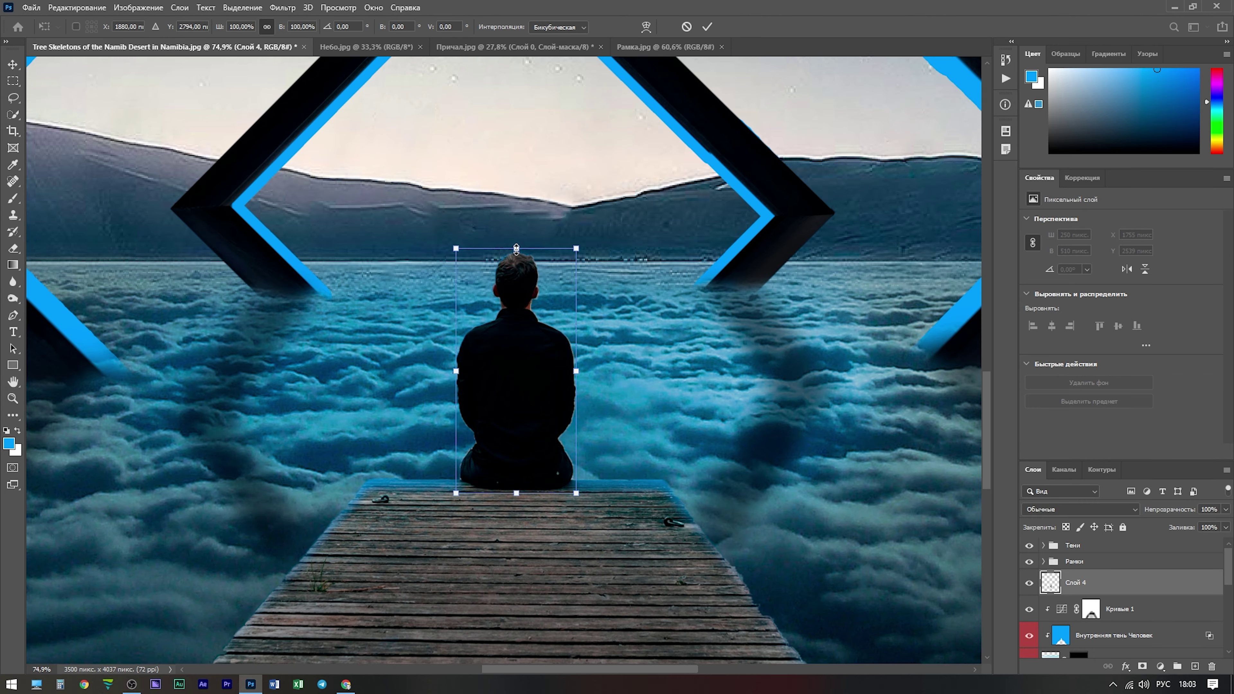
pyautogui.scroll(-5, 518, 272)
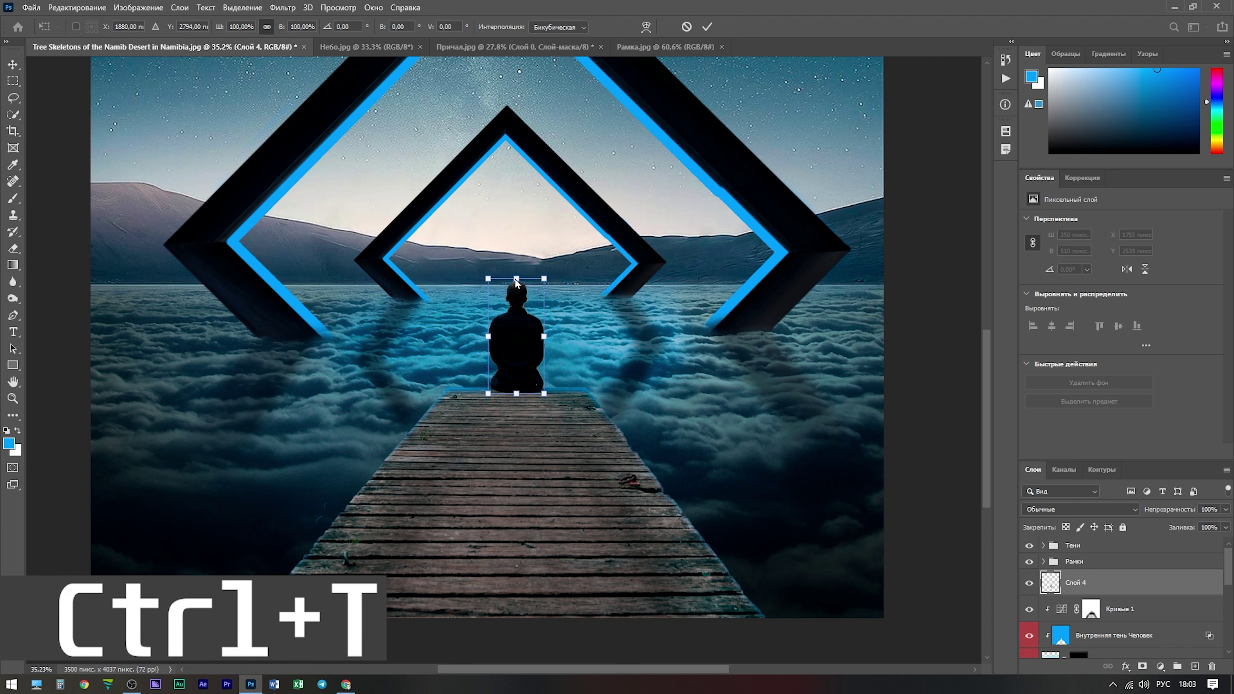
# - Flip the man's copy upside down beneath him and skew its base wider like a cast shadow
pyautogui.moveTo(516, 276)
pyautogui.mouseDown()
pyautogui.moveTo(515, 610)
pyautogui.moveTo(516, 589)
pyautogui.mouseUp()
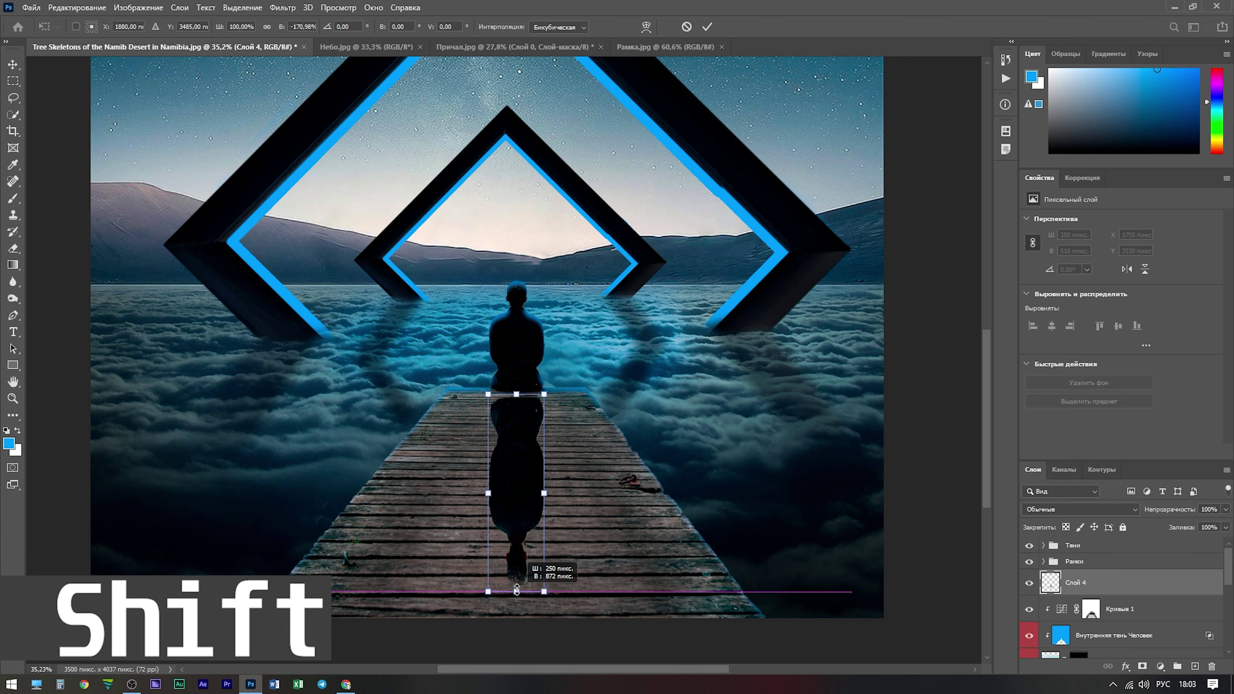
pyautogui.scroll(3, 517, 428)
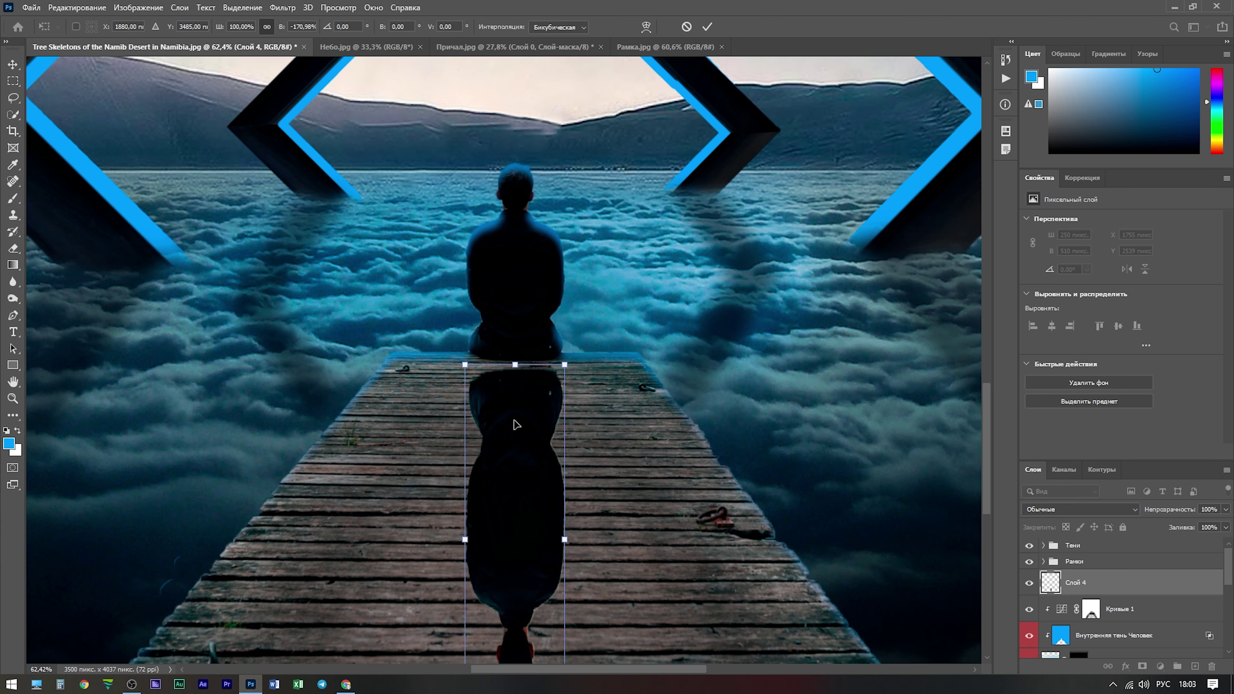
pyautogui.moveTo(517, 444); pyautogui.dragTo(541, 459)
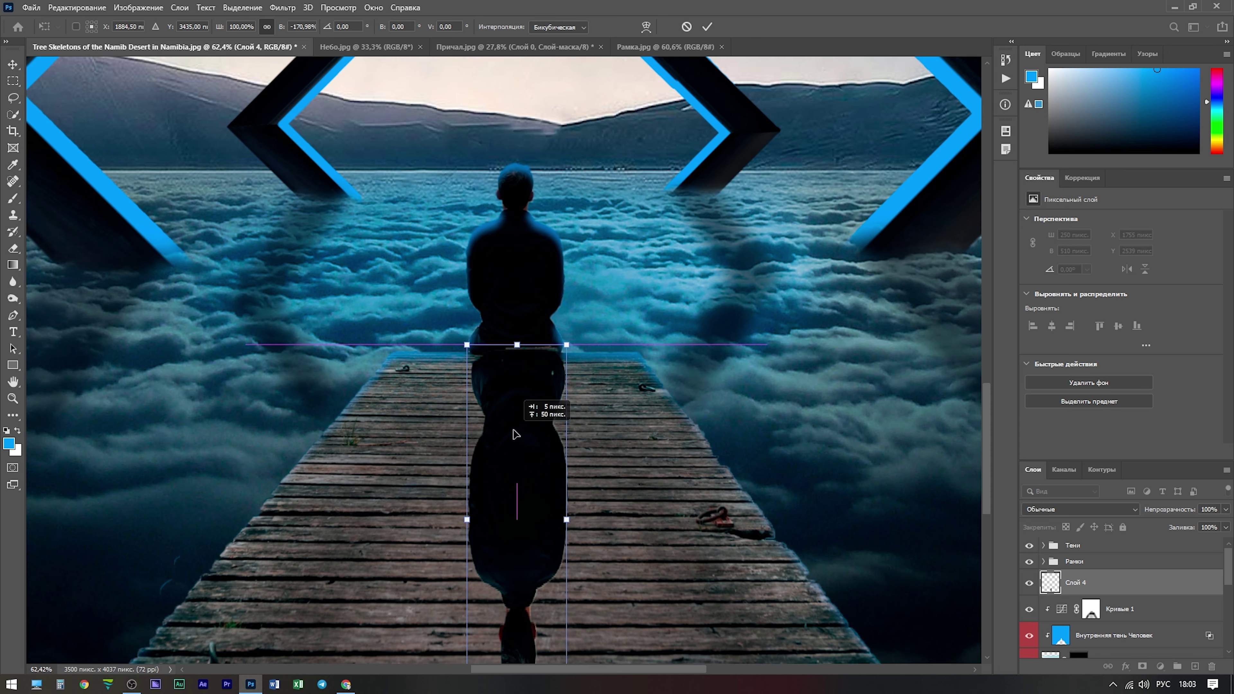
pyautogui.scroll(-3, 549, 466)
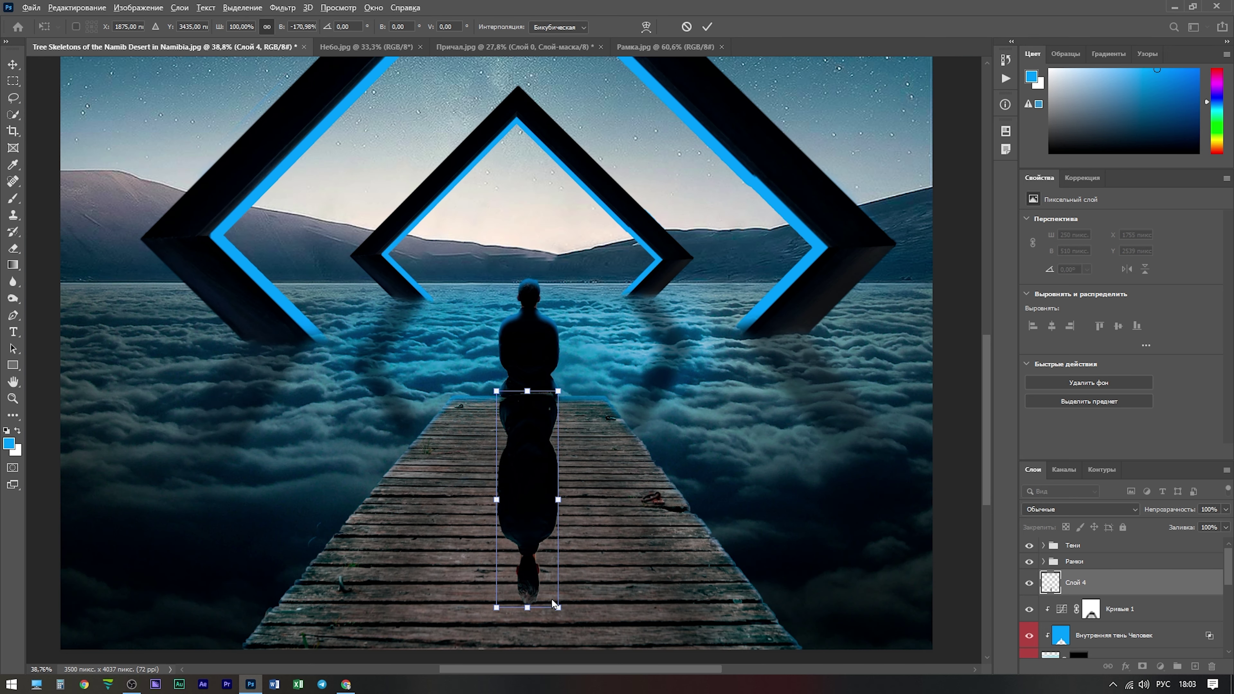
pyautogui.moveTo(556, 608); pyautogui.dragTo(563, 610)
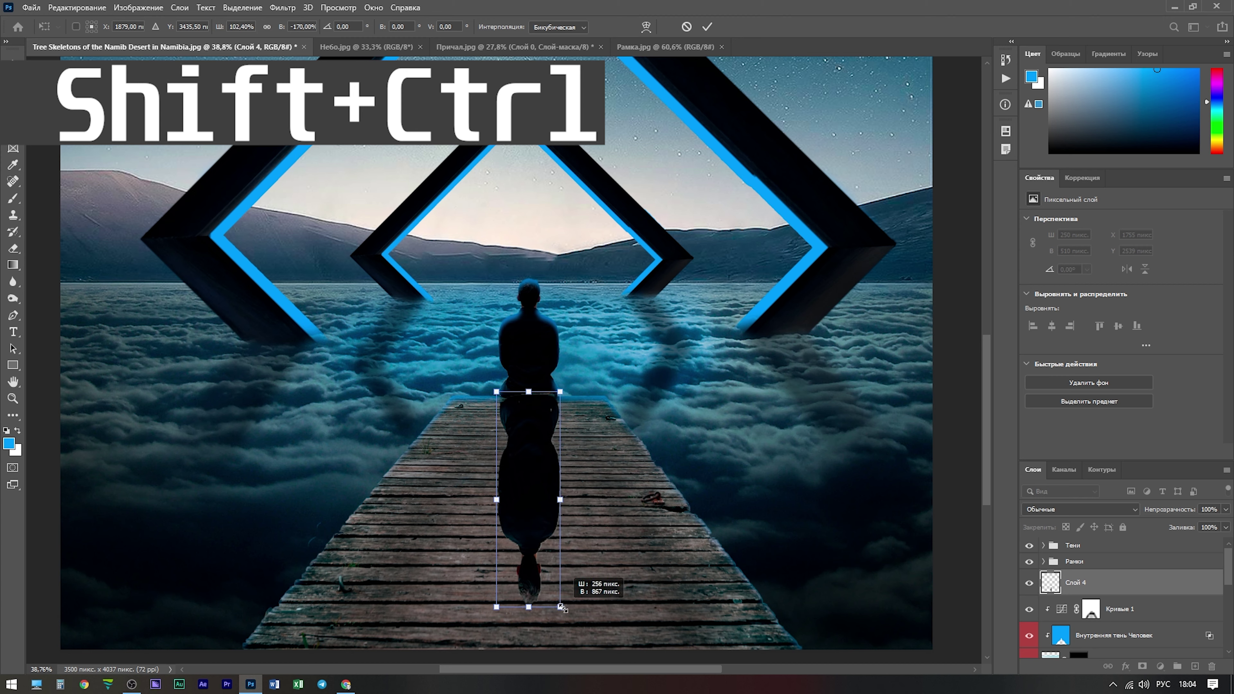
pyautogui.moveTo(564, 610); pyautogui.dragTo(605, 611)
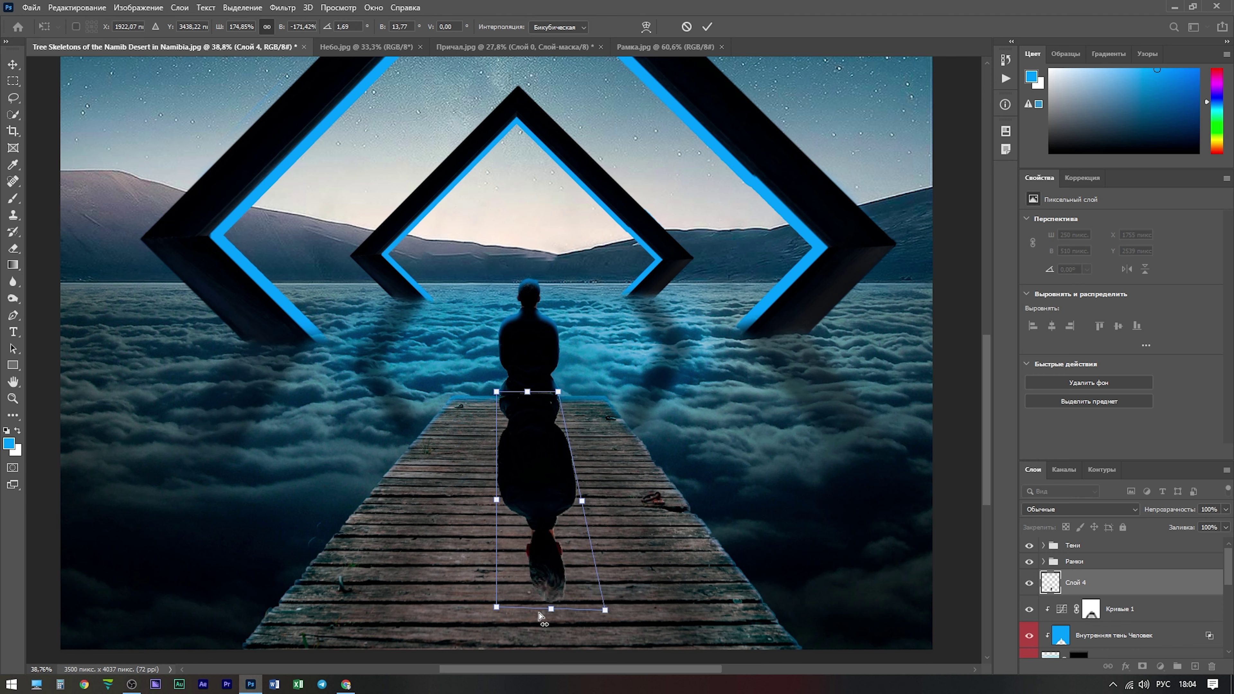
pyautogui.moveTo(503, 612); pyautogui.dragTo(447, 616)
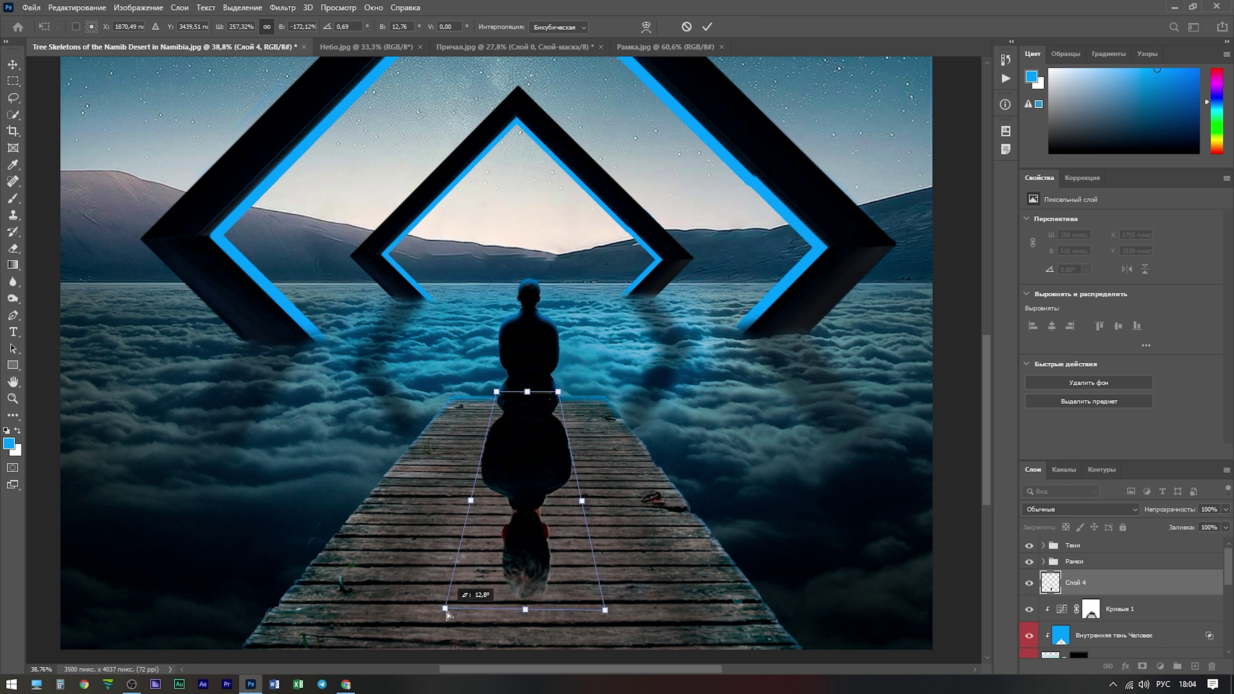
# - Commit the transform and turn the copy solid black with Hue/Saturation Lightness -100
pyautogui.click(707, 26)
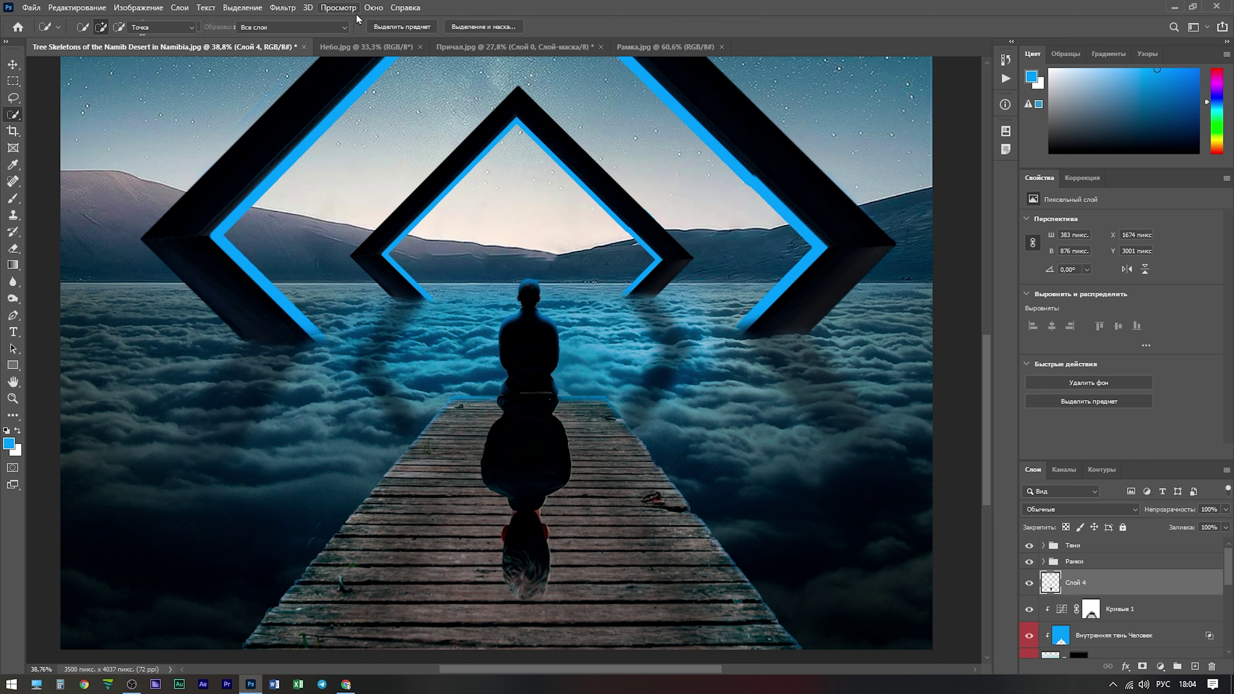
pyautogui.hotkey('ctrl', 'u')
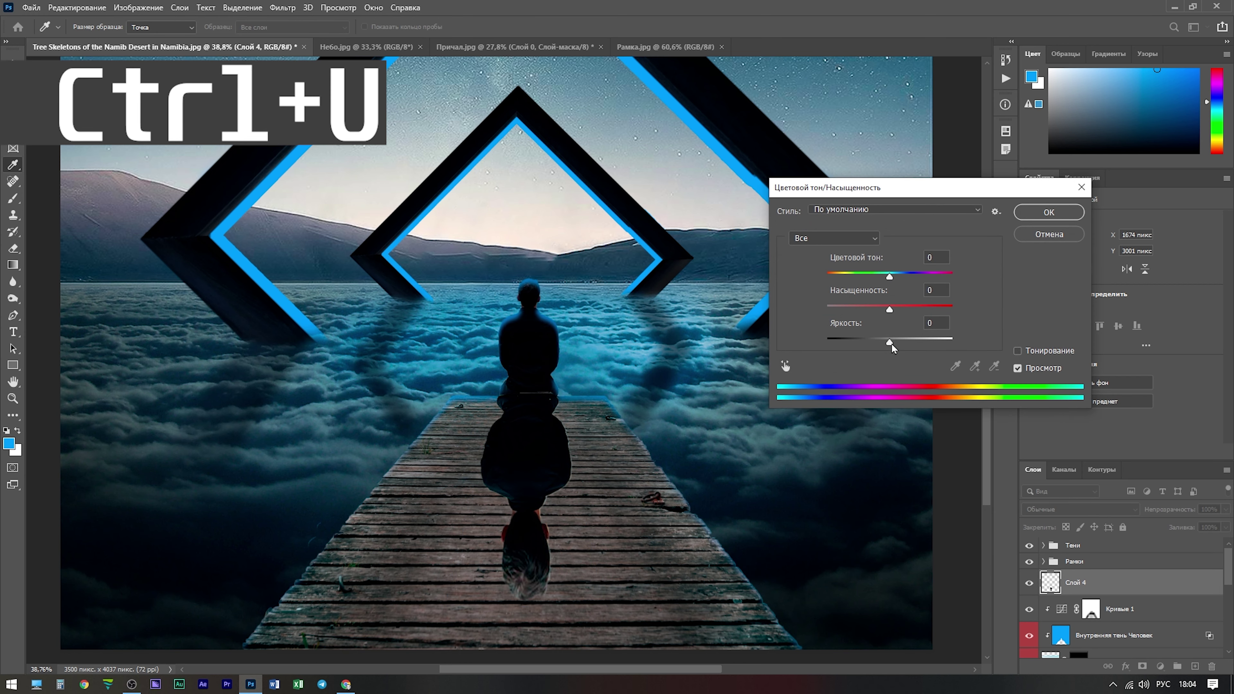
pyautogui.moveTo(890, 345); pyautogui.dragTo(826, 344)
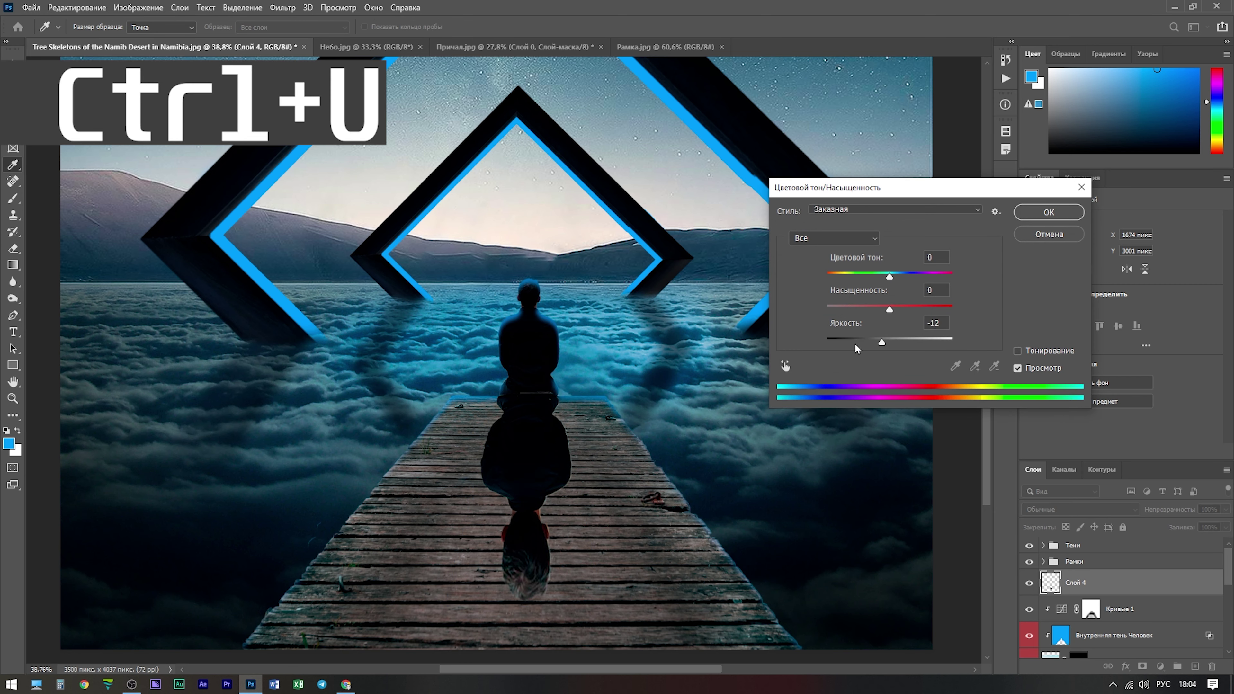
pyautogui.click(1080, 187)
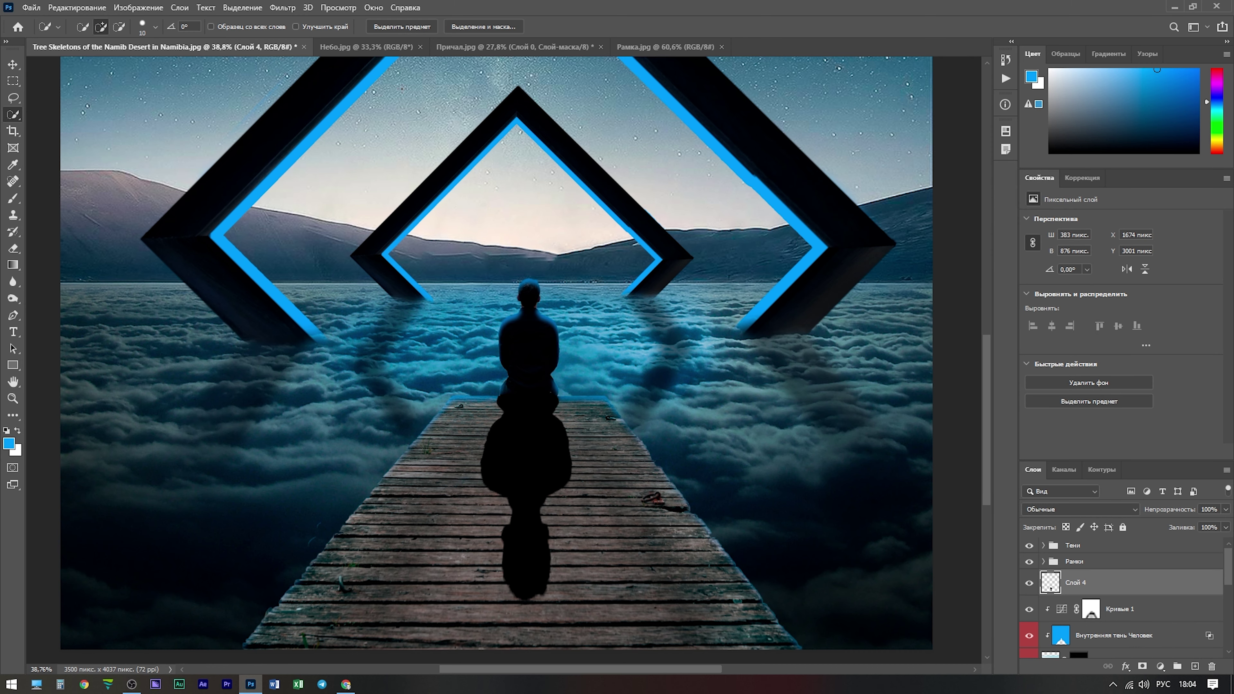
# - Blur the shadow with a Gaussian Blur of about 24.9 px
pyautogui.click(283, 7)
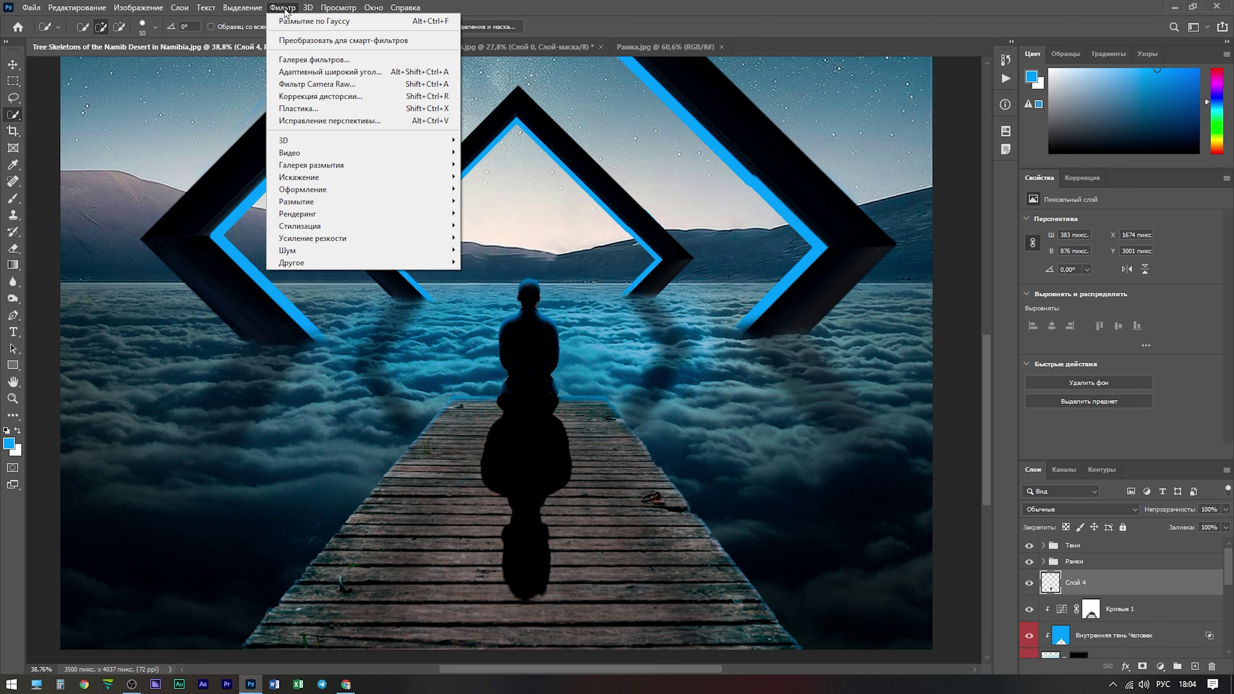
pyautogui.moveTo(318, 202)
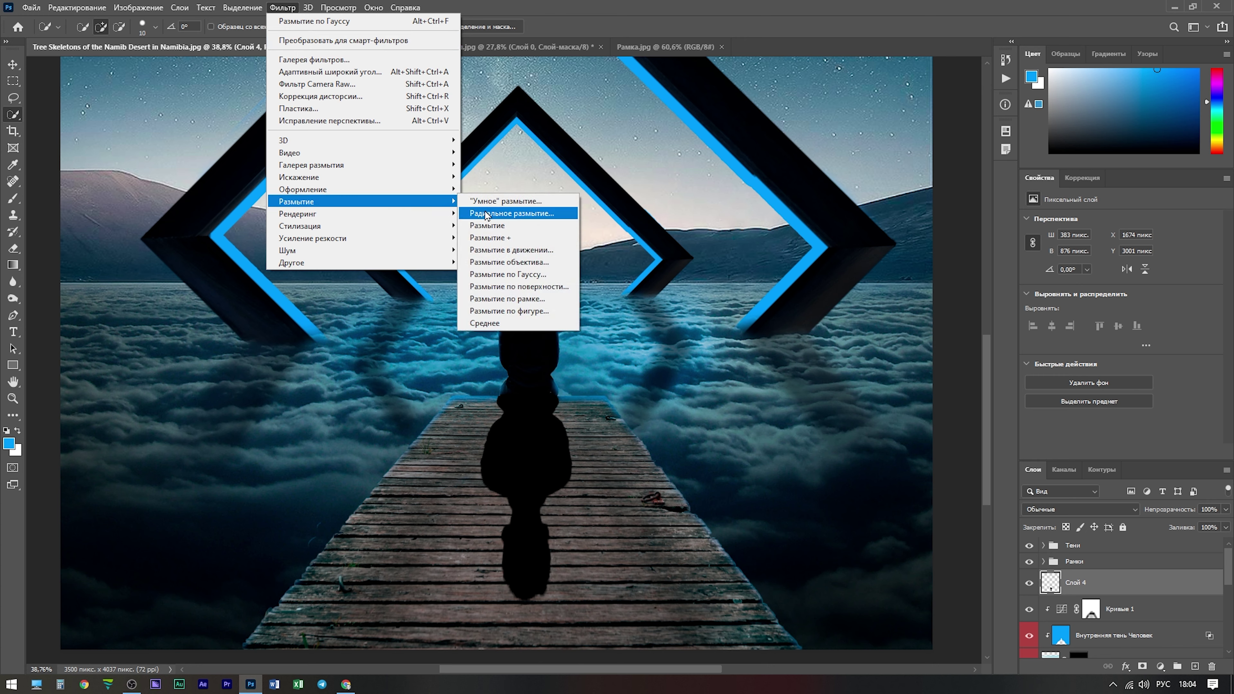
pyautogui.click(505, 274)
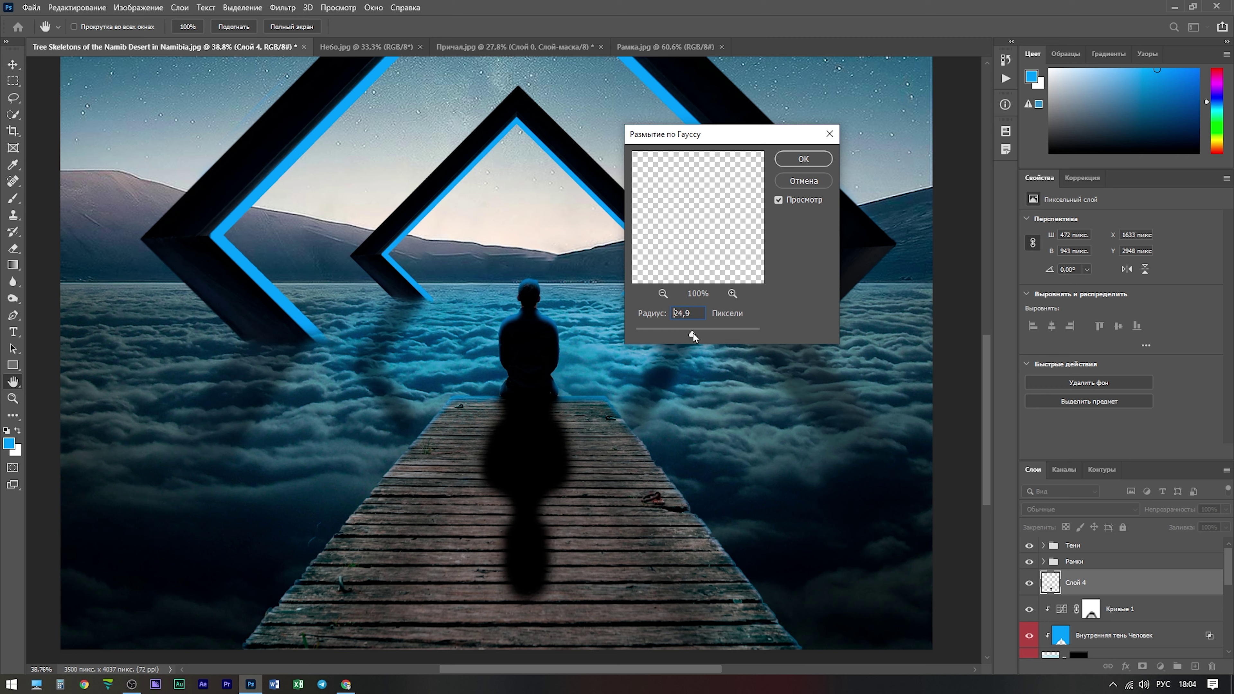
pyautogui.moveTo(695, 333); pyautogui.dragTo(692, 334)
pyautogui.click(802, 162)
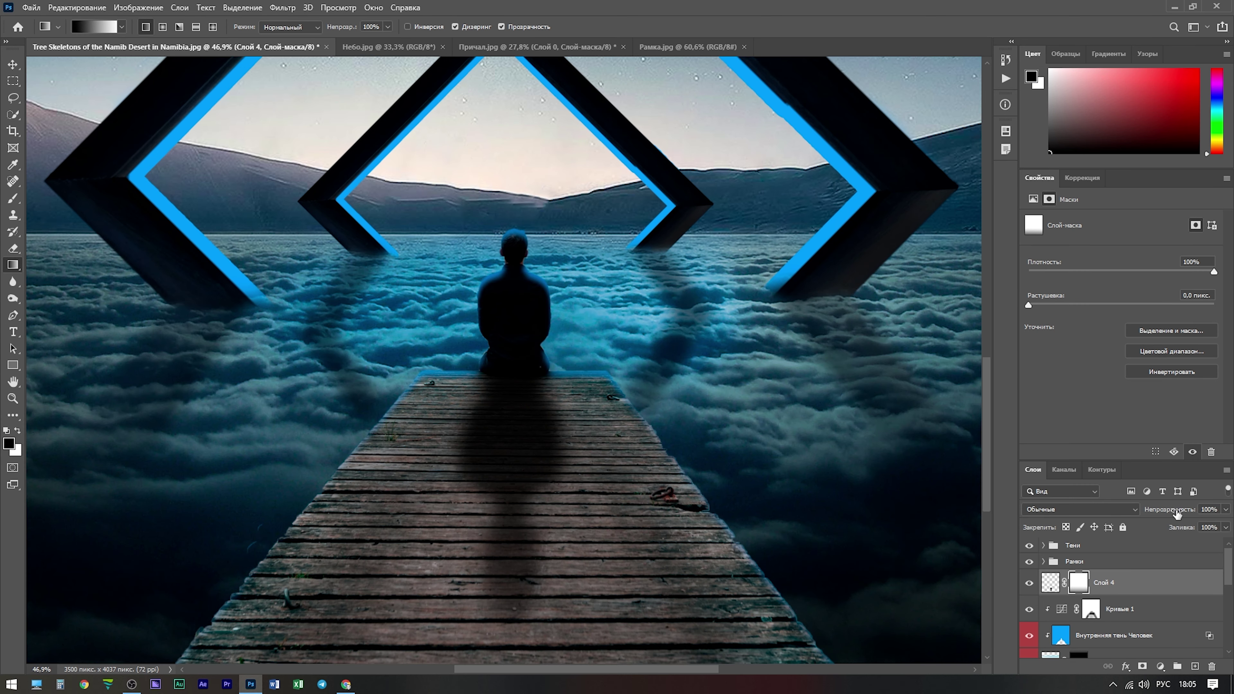
# - Lower Слой 4's shadow to 51% opacity and fit the whole image in the window
pyautogui.moveTo(1175, 514); pyautogui.dragTo(1143, 515)
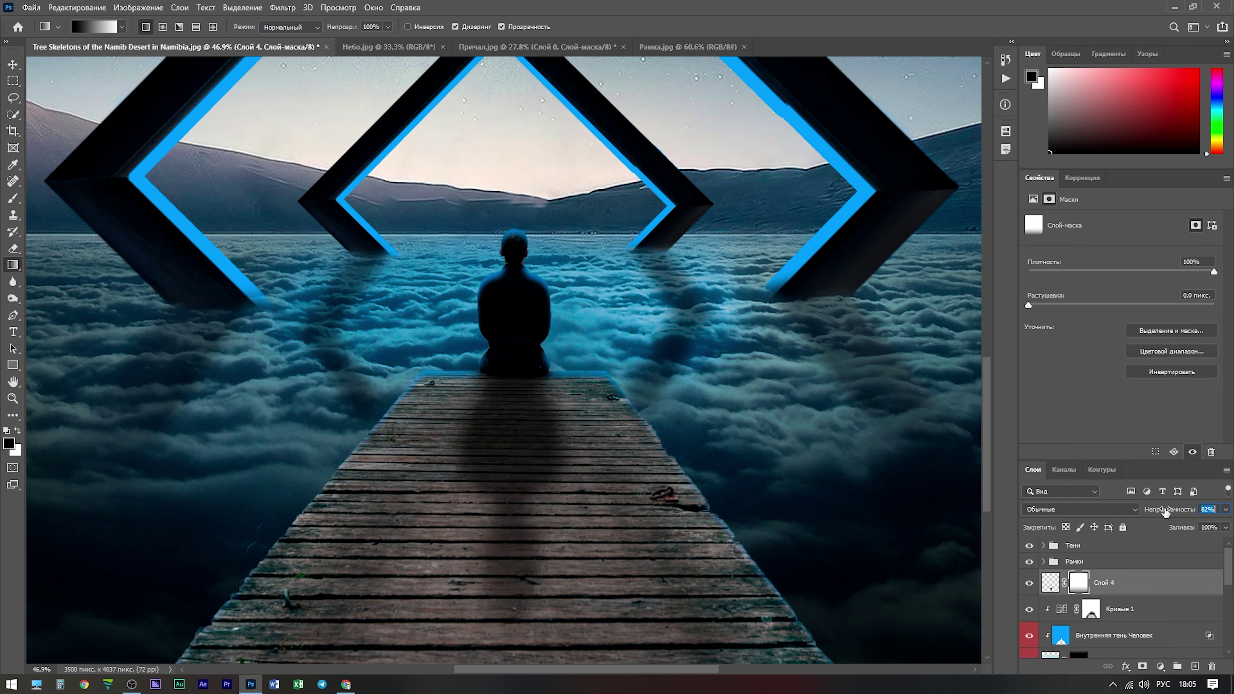
pyautogui.hotkey('ctrl', '0')
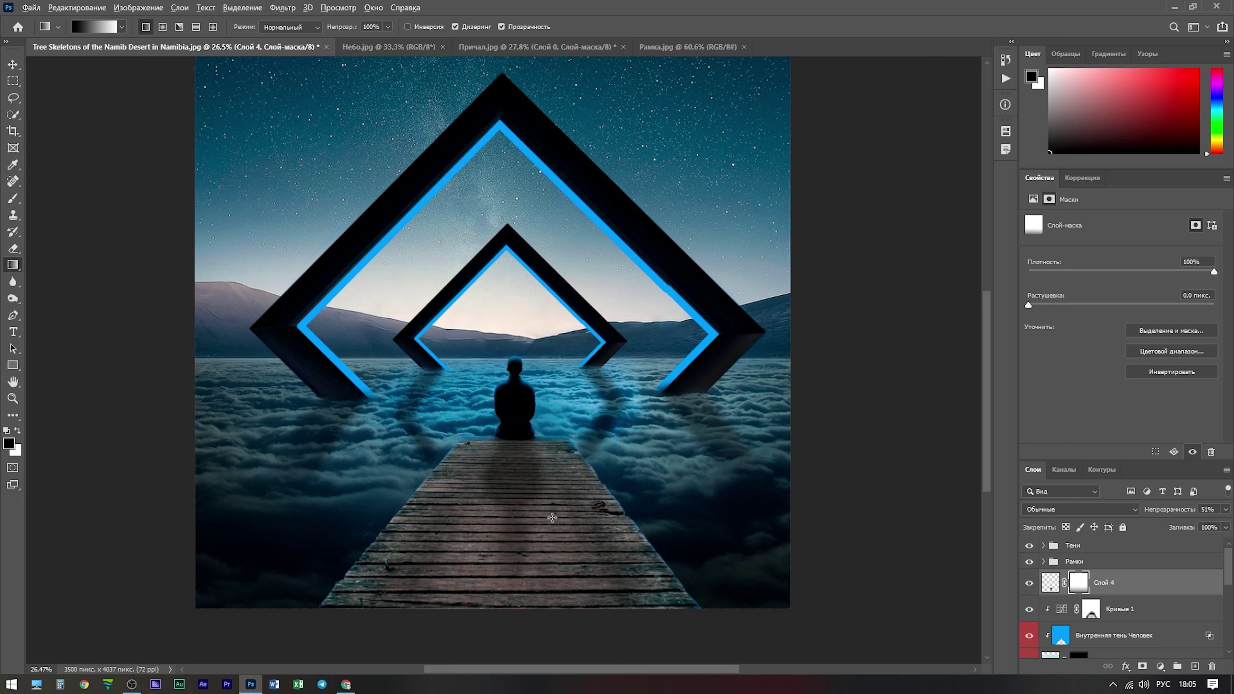
pyautogui.scroll(-2, 552, 516)
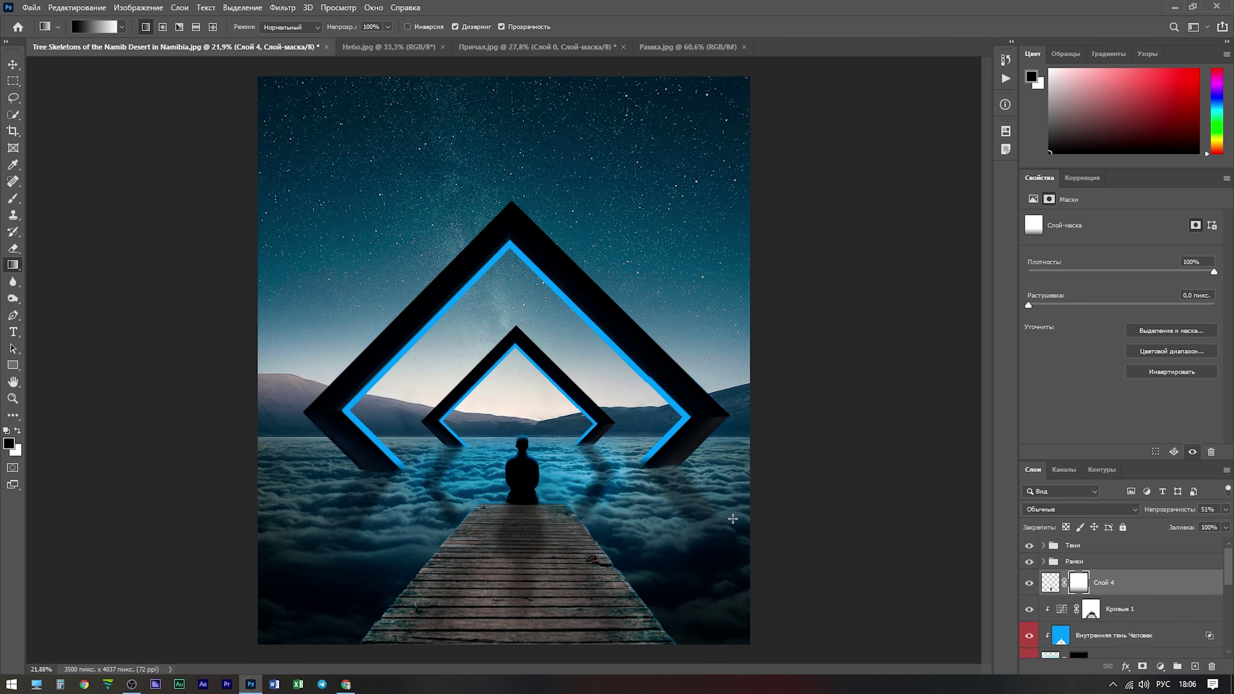
# - On a new layer above the Тени group, paint broad glow over frames and pier in the frame's blue
pyautogui.click(1097, 550)
pyautogui.click(1195, 667)
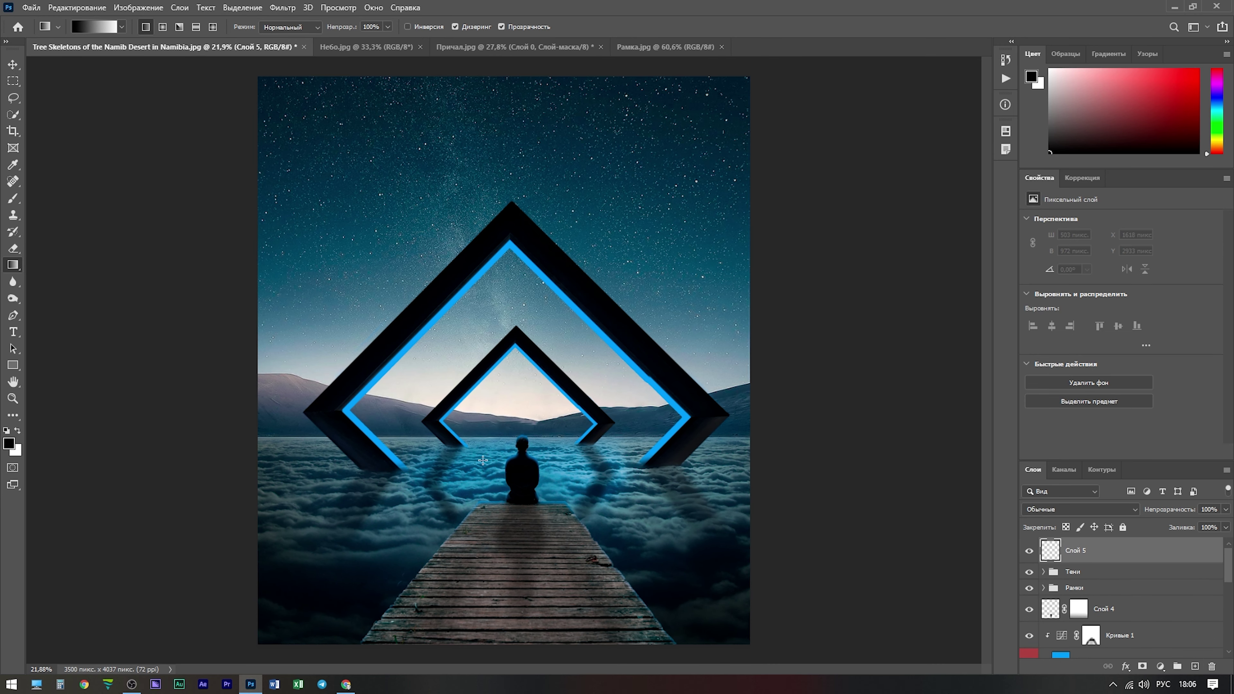
pyautogui.click(13, 202)
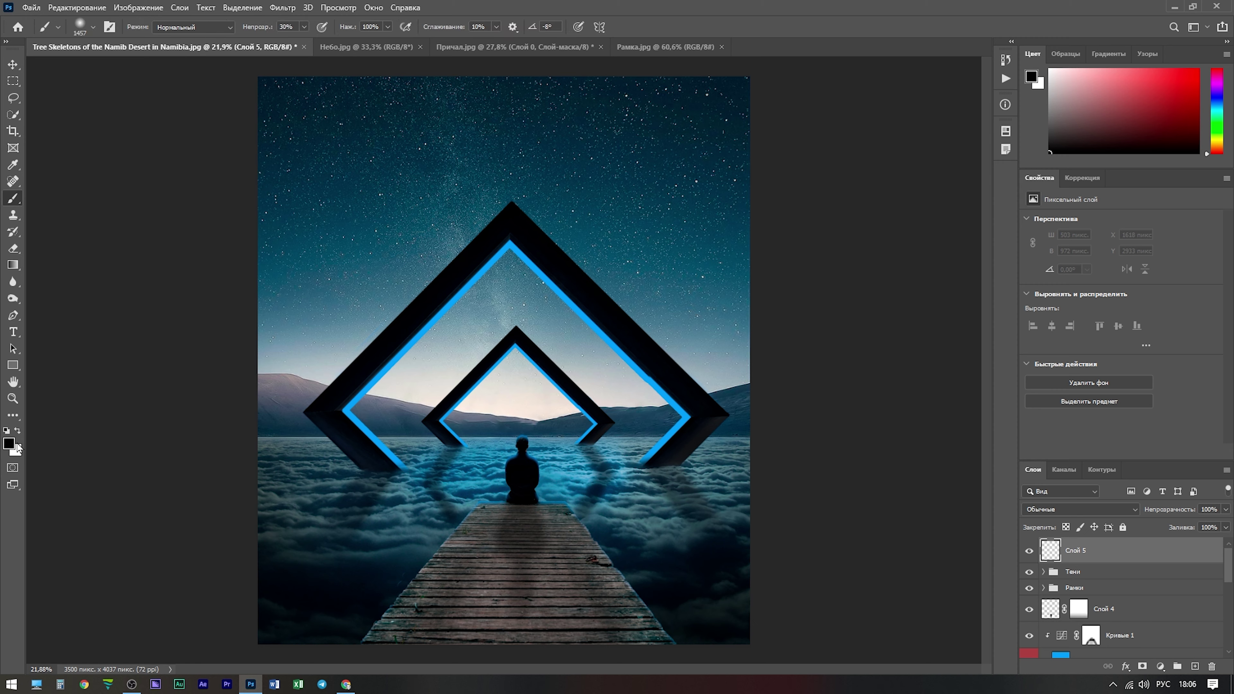
pyautogui.click(9, 444)
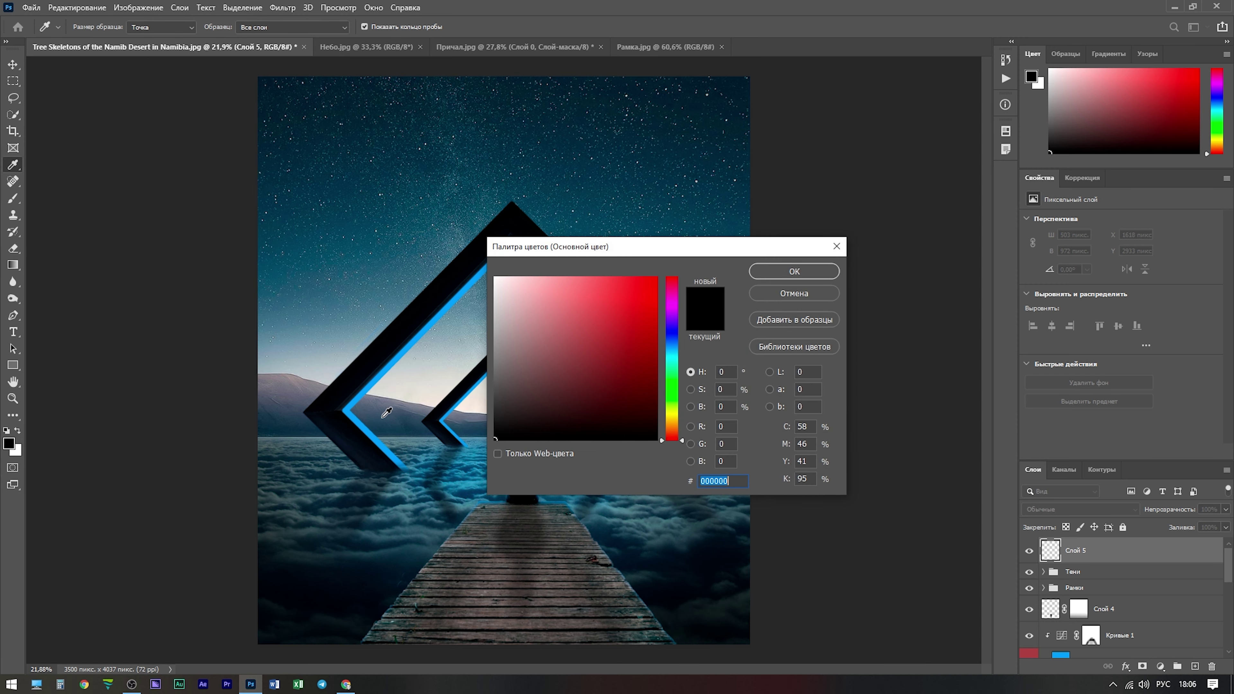
pyautogui.click(368, 388)
pyautogui.click(830, 272)
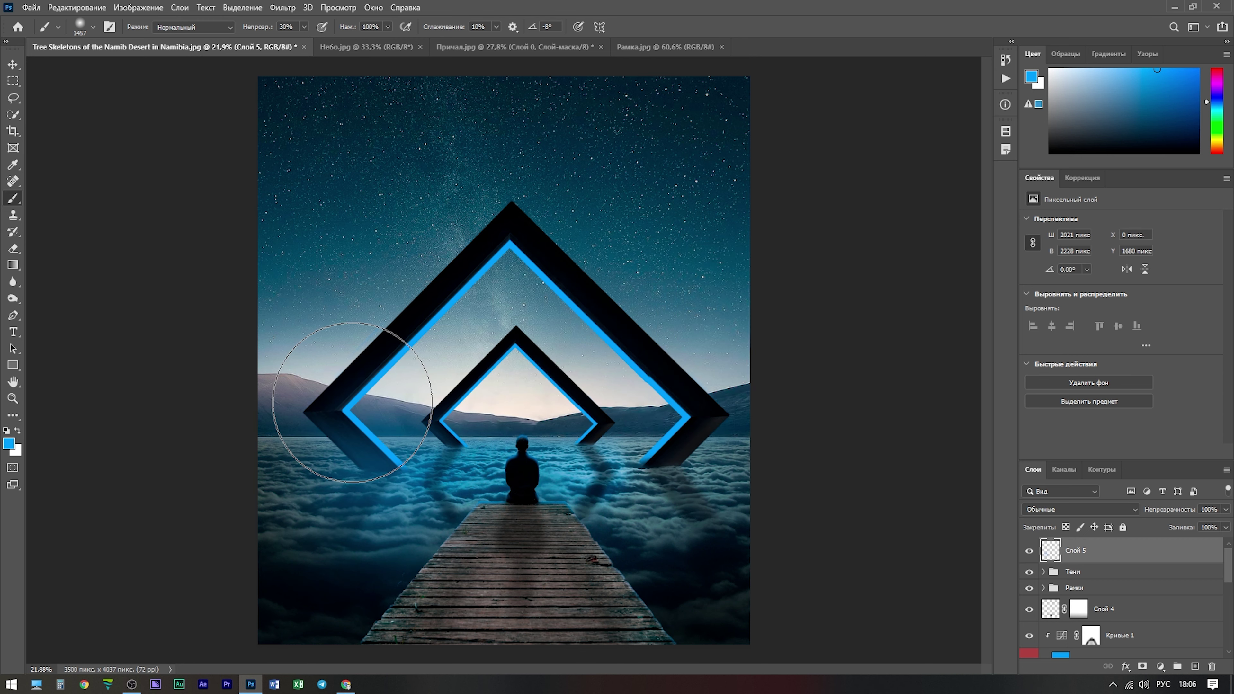
pyautogui.press('0')
pyautogui.moveTo(394, 453)
pyautogui.mouseDown()
pyautogui.moveTo(330, 276)
pyautogui.moveTo(681, 438)
pyautogui.moveTo(633, 386)
pyautogui.moveTo(368, 587)
pyautogui.mouseUp()
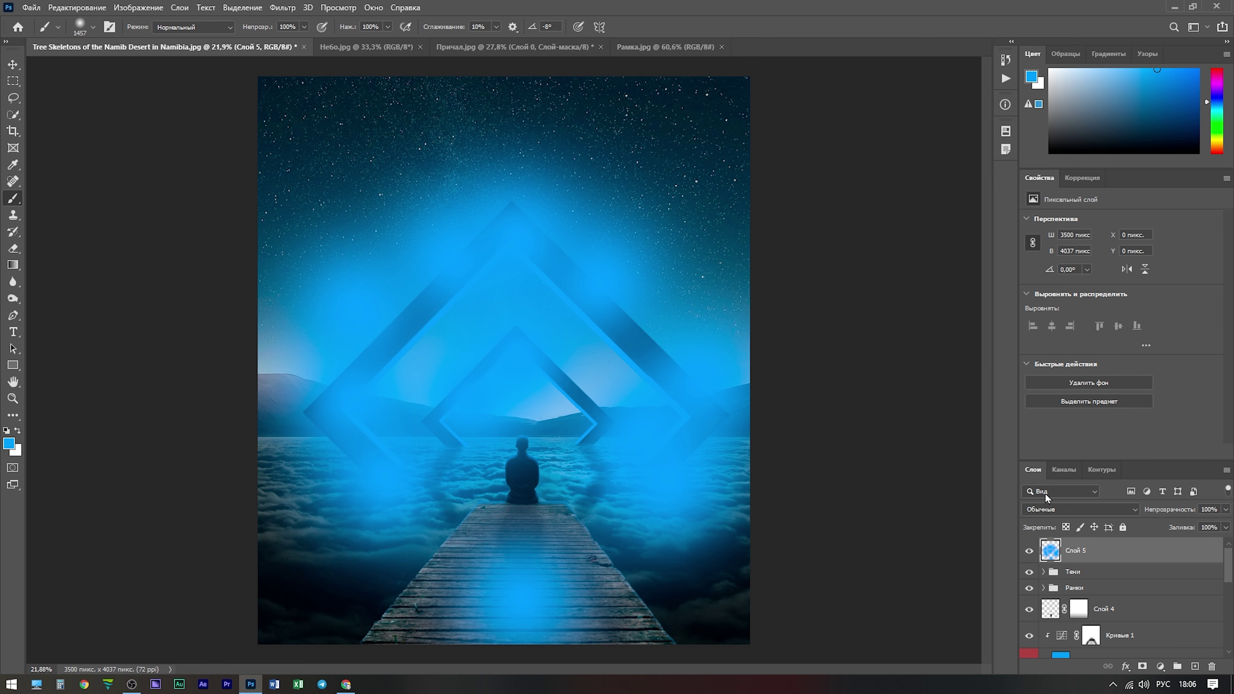
# - Set the glow layer to Screen blend mode at 22% opacity
pyautogui.click(1048, 510)
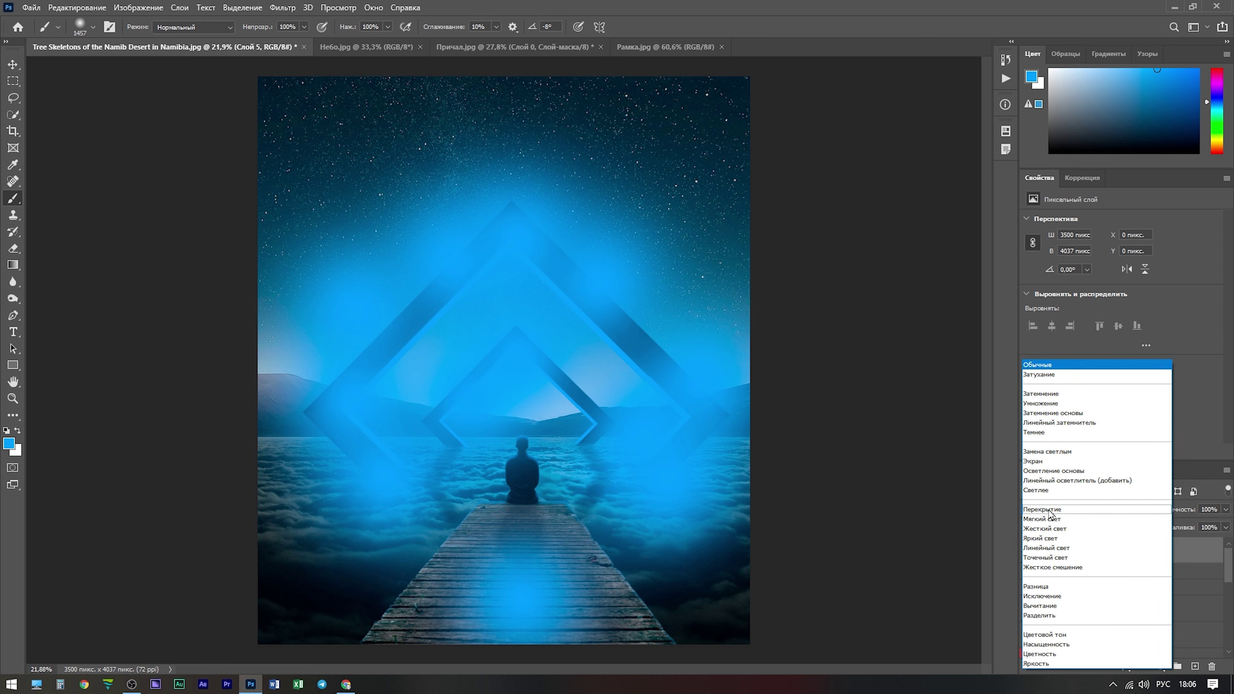
pyautogui.click(1048, 461)
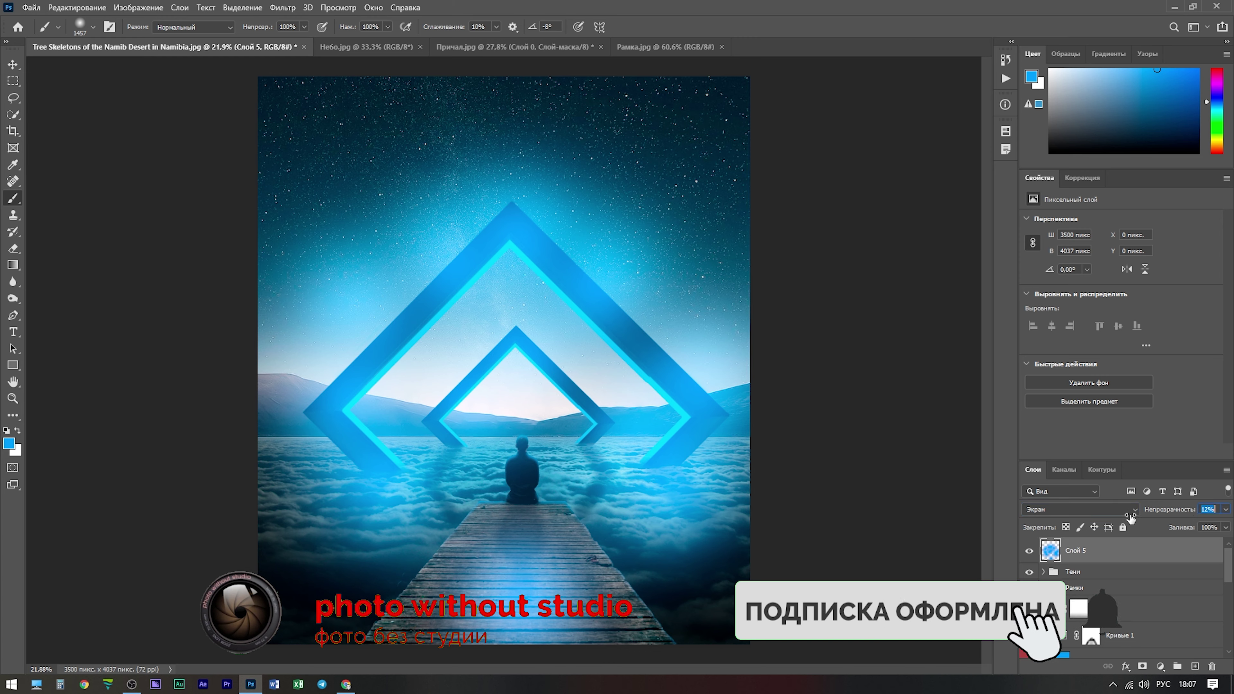
pyautogui.moveTo(1187, 513); pyautogui.dragTo(1110, 518)
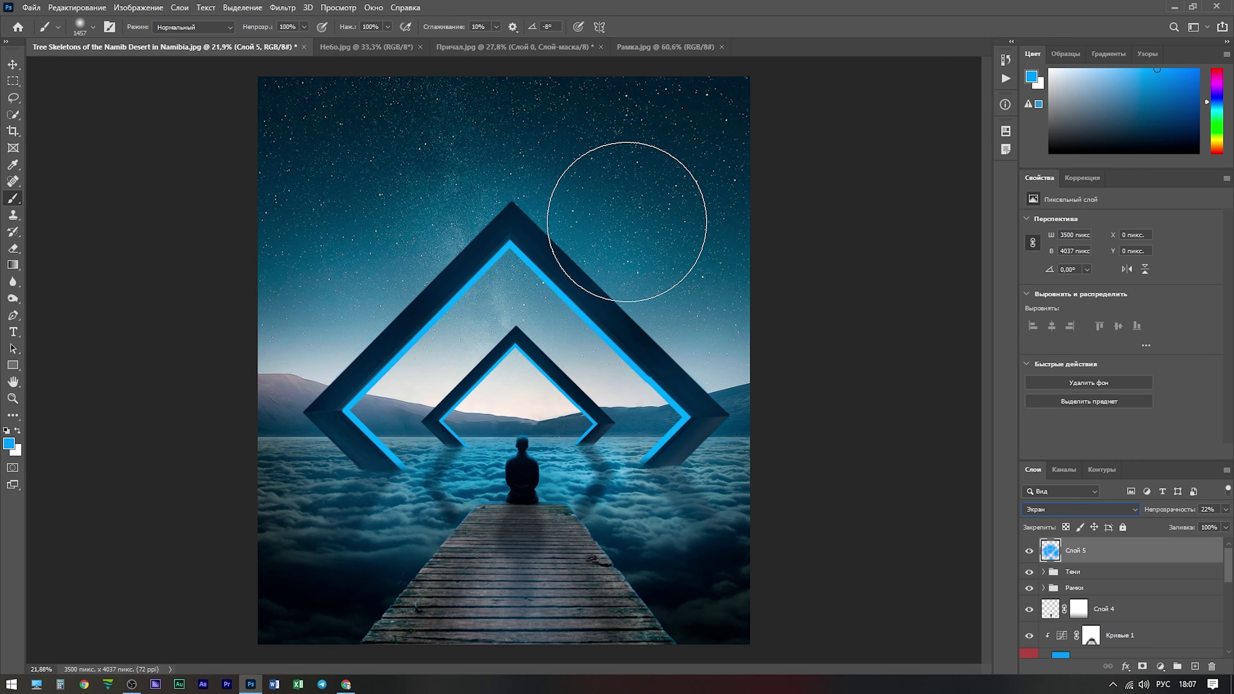
# - Enlarge the soft round brush to 2874 px in the Brush Preset picker
pyautogui.rightClick(626, 222)
pyautogui.moveTo(757, 261); pyautogui.dragTo(769, 258)
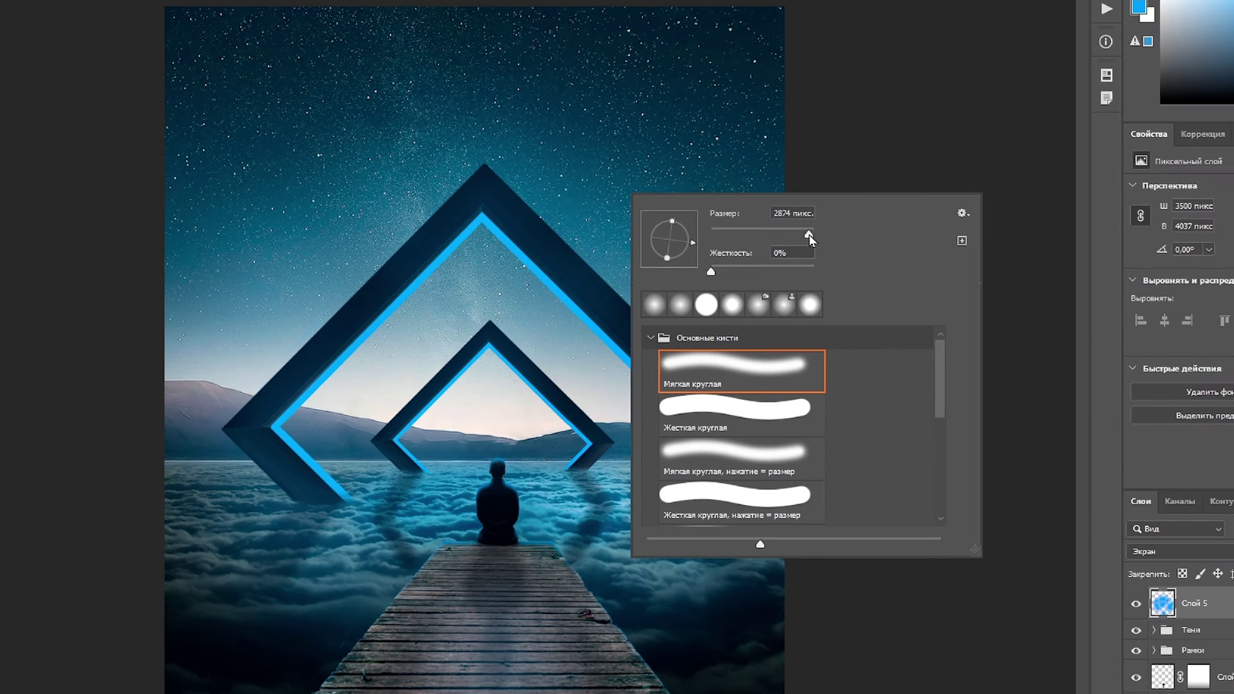